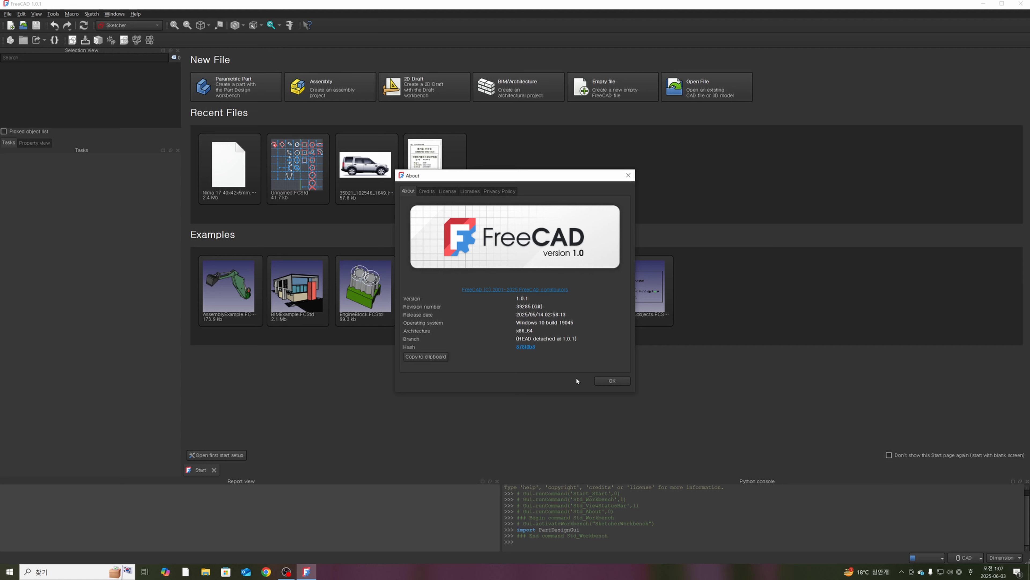
- Create a new document and start a sketch on the XY plane in the Sketcher workbench
click(612, 381)
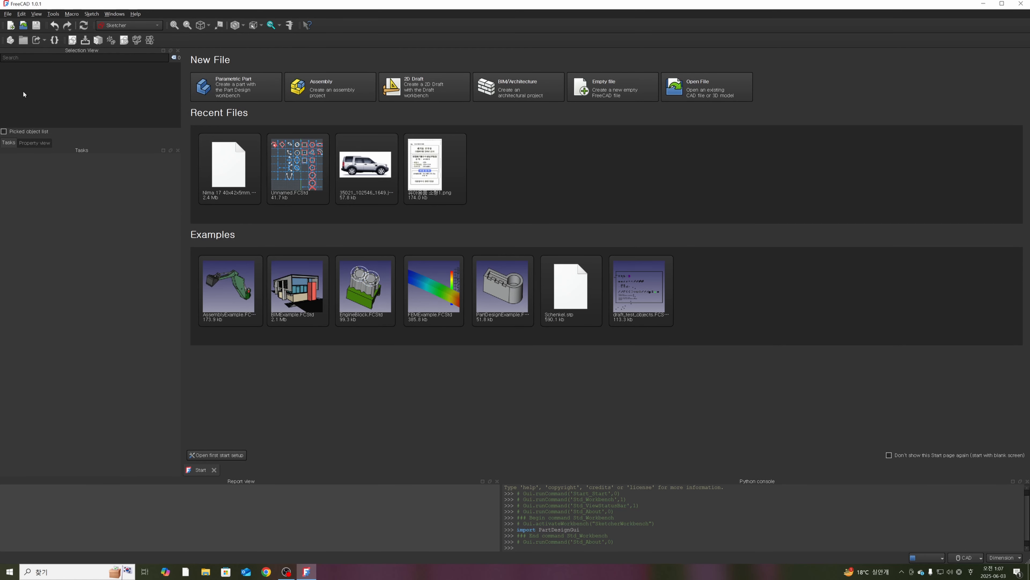
click(10, 25)
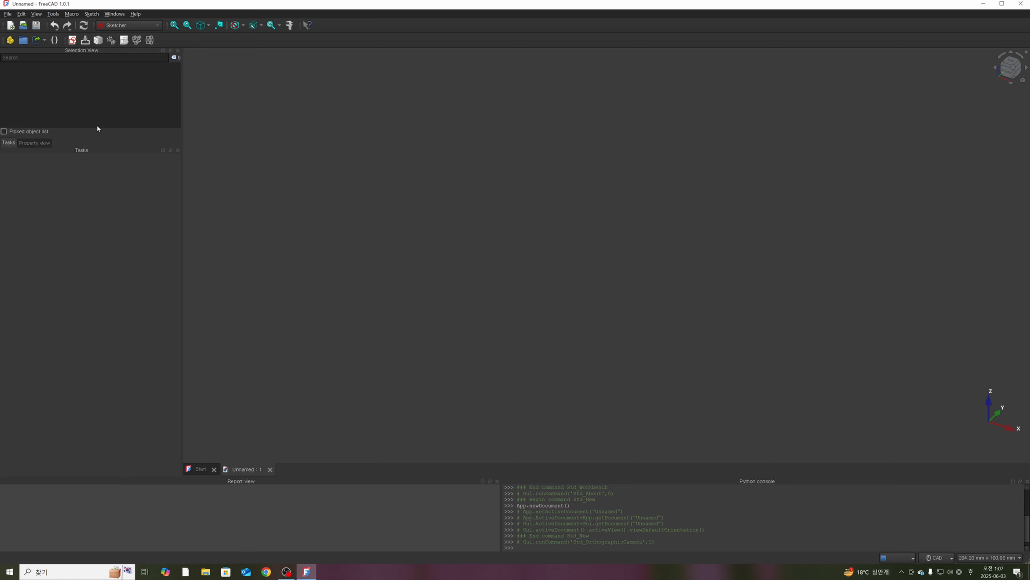
click(148, 26)
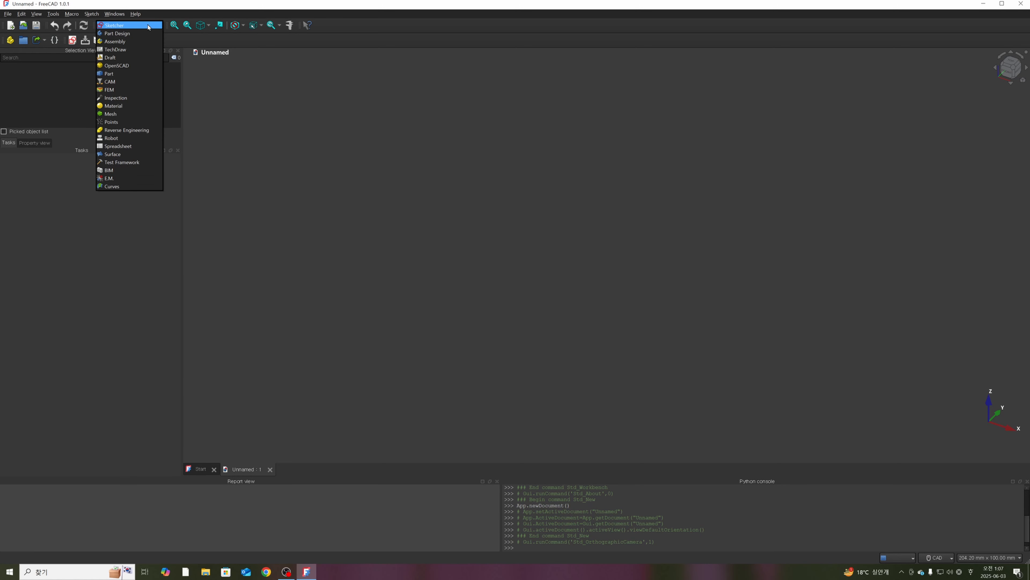
click(136, 26)
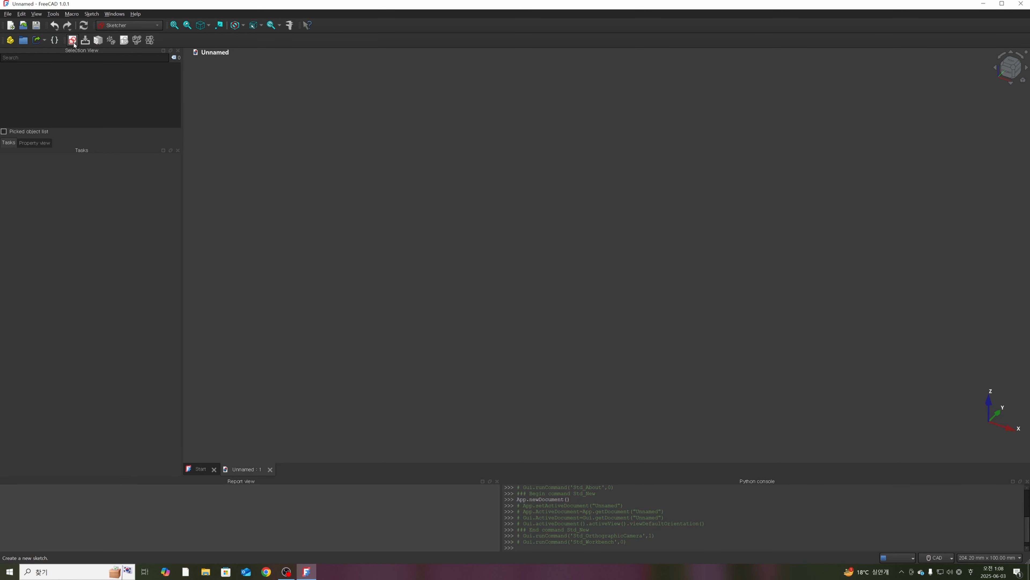
click(73, 42)
click(503, 317)
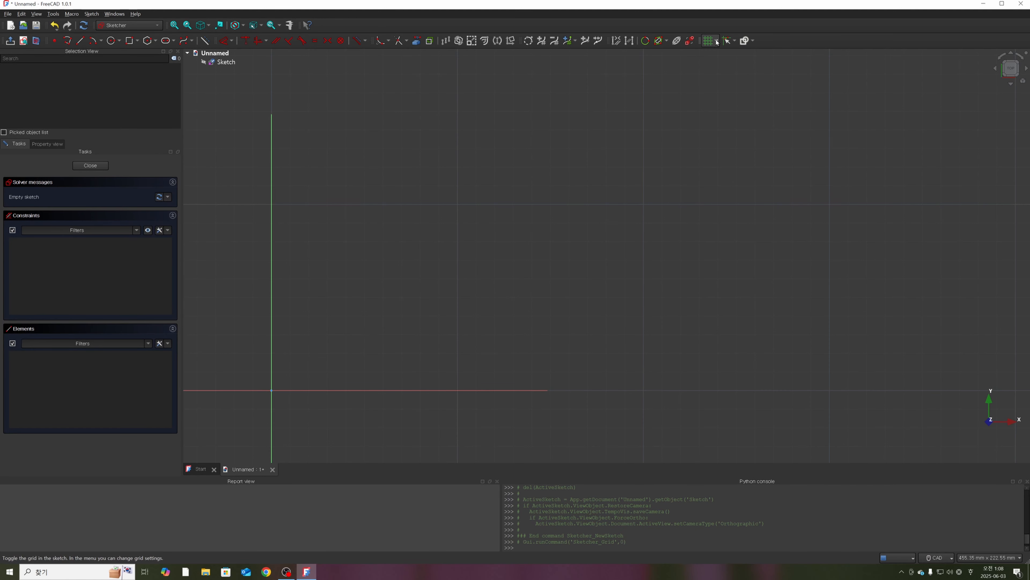
- Examine the sketch's grid spacing settings and the options for snapping to the grid and to objects
click(710, 39)
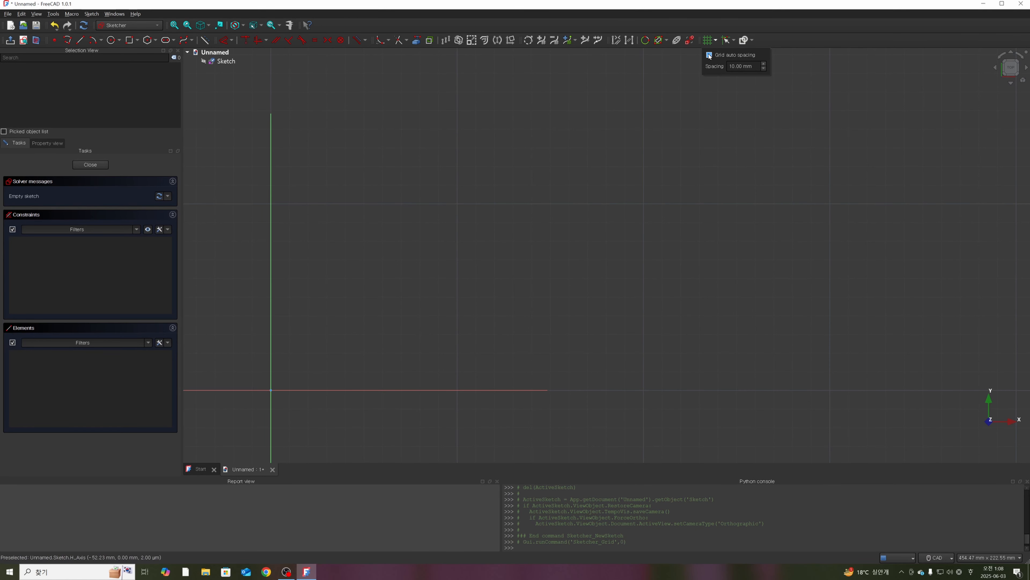
click(709, 55)
click(718, 109)
click(733, 39)
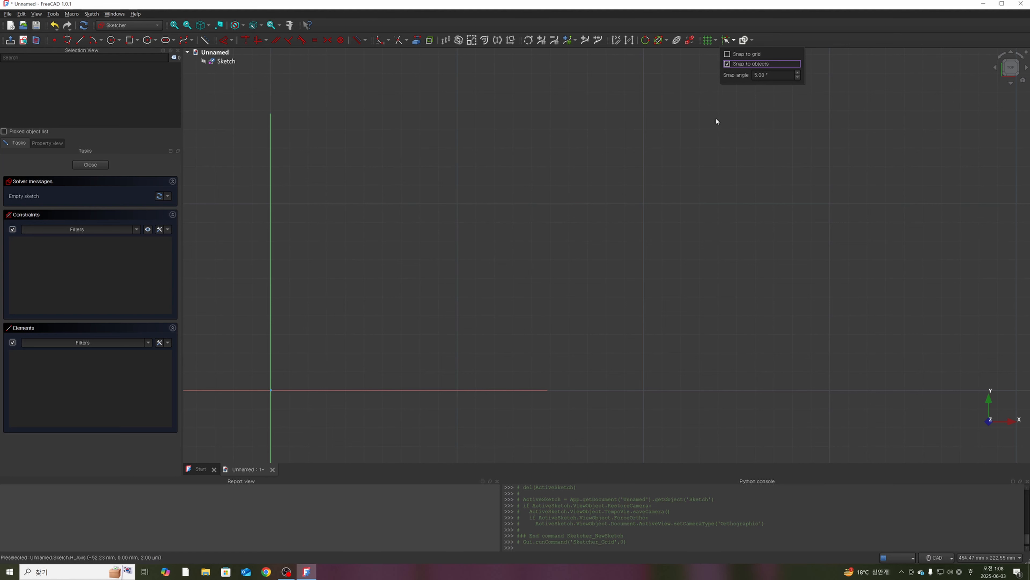
click(726, 41)
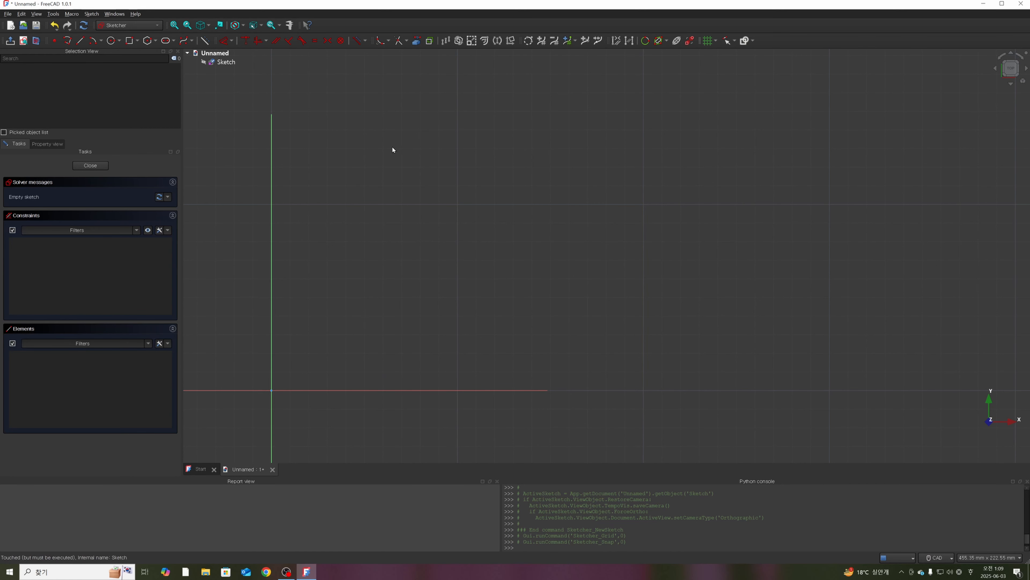
- Draw a diagonal line from about (113, 116) mm to about (176, 158) mm and leave the Line tool
middle_drag(392, 146, 307, 202)
click(80, 41)
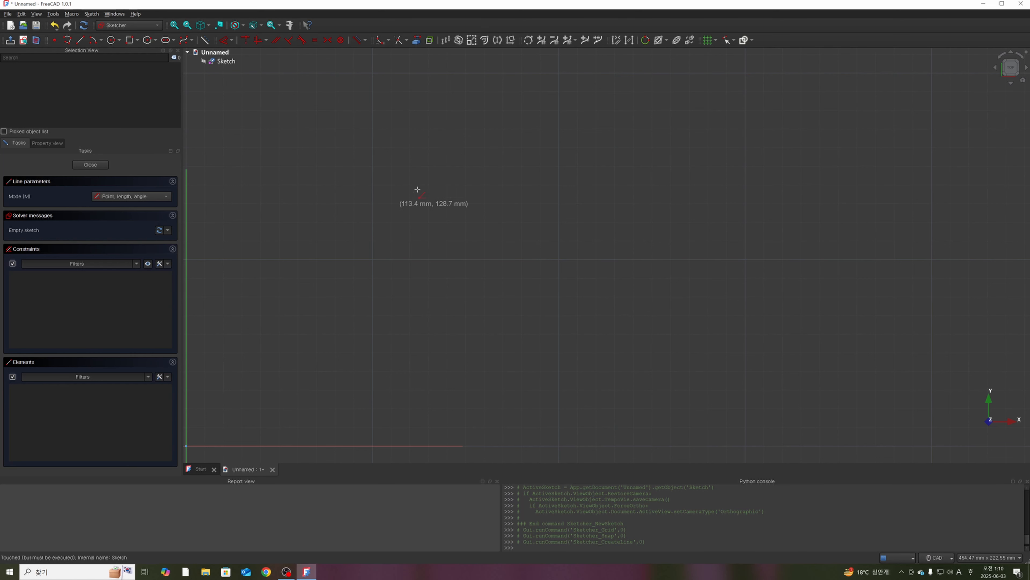
click(395, 229)
click(514, 151)
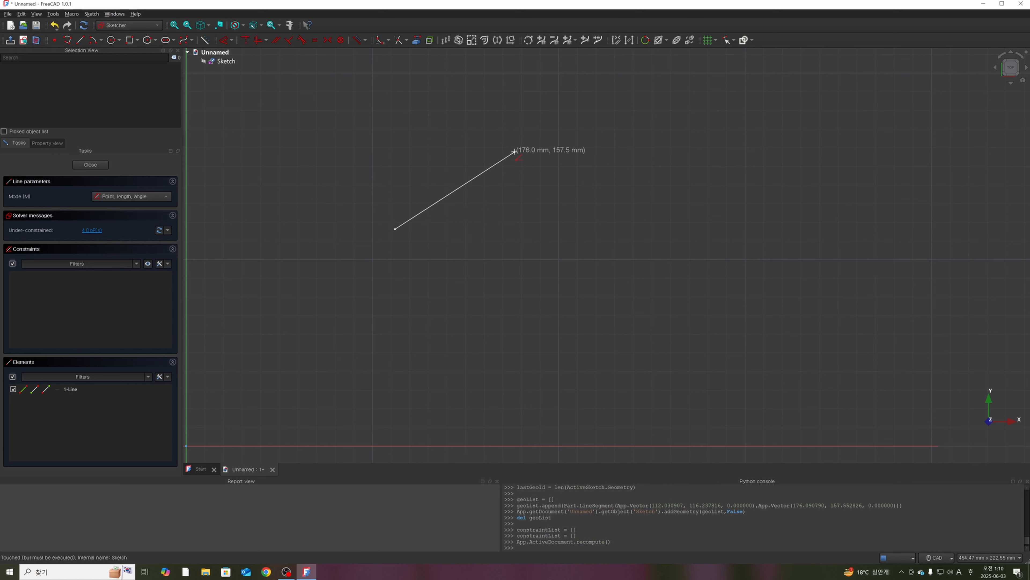
key(Escape)
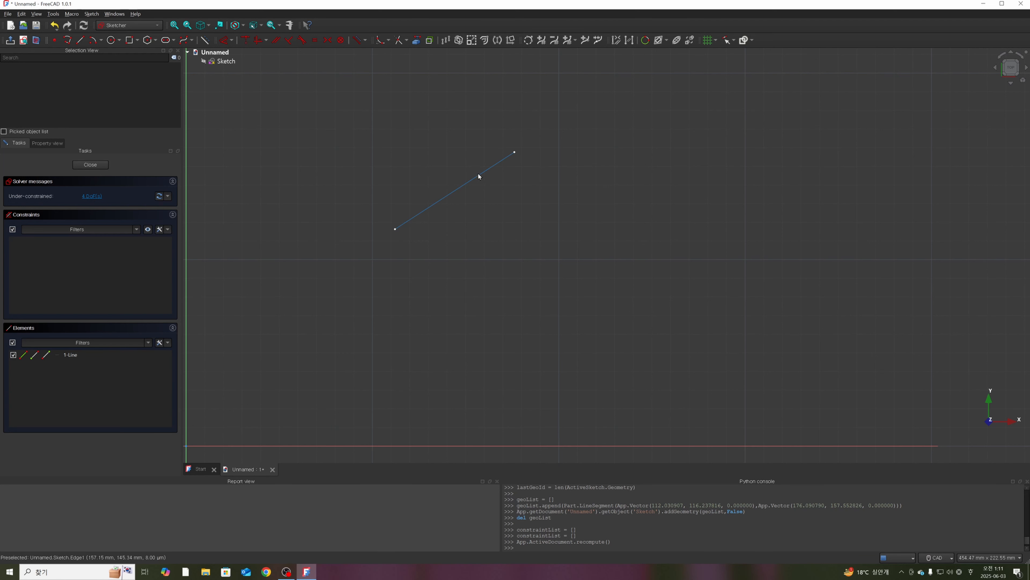
- Move the unconstrained line and each of its endpoints around several times to test their degrees of freedom
mouse_move(464, 184)
mouse_down()
mouse_move(496, 204)
mouse_move(520, 135)
mouse_move(472, 161)
mouse_move(527, 152)
mouse_move(568, 205)
mouse_move(653, 188)
mouse_move(517, 194)
mouse_up()
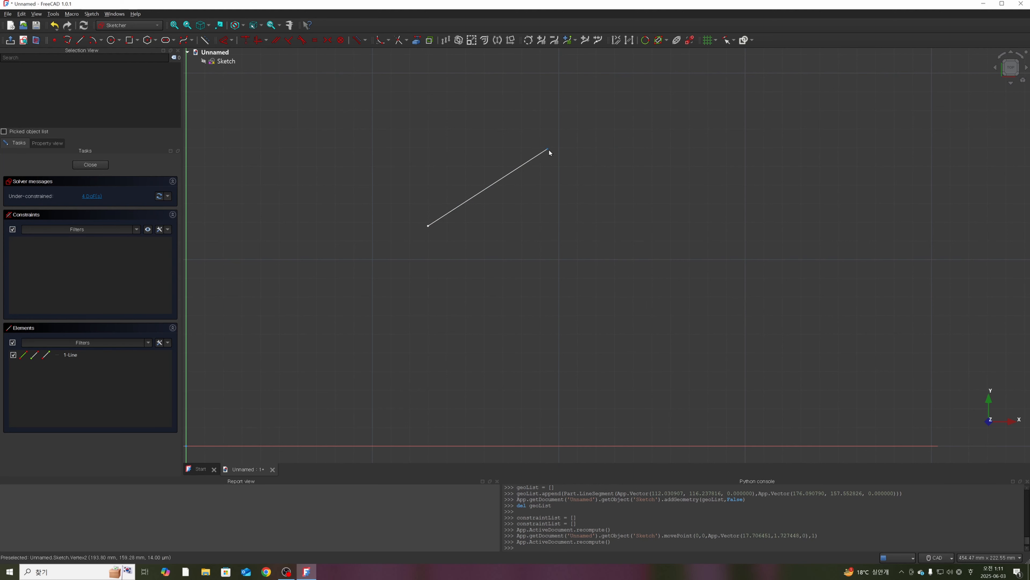
mouse_move(548, 149)
mouse_down()
mouse_move(564, 159)
mouse_move(532, 143)
mouse_up()
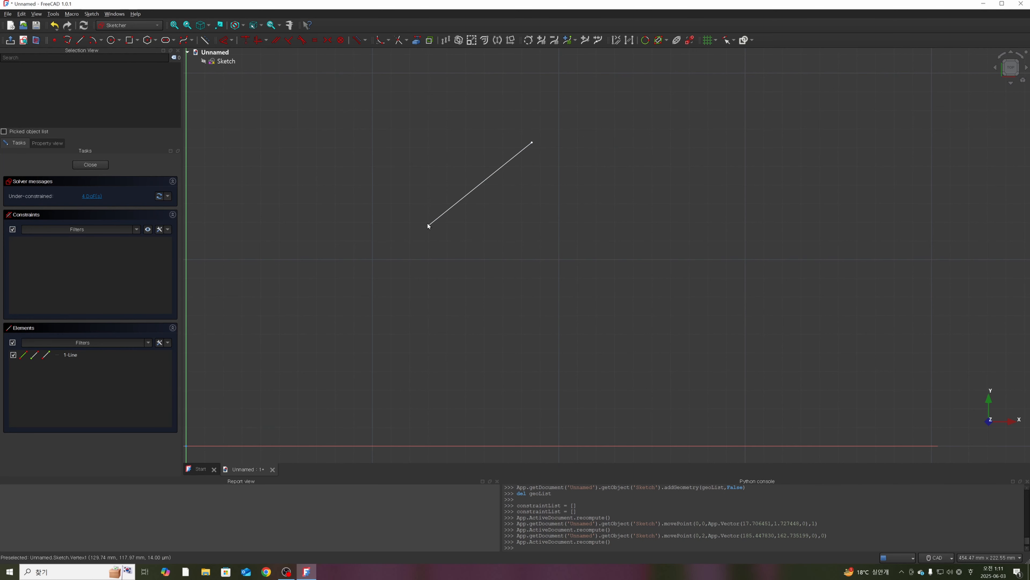
drag(428, 226, 424, 146)
drag(532, 143, 556, 115)
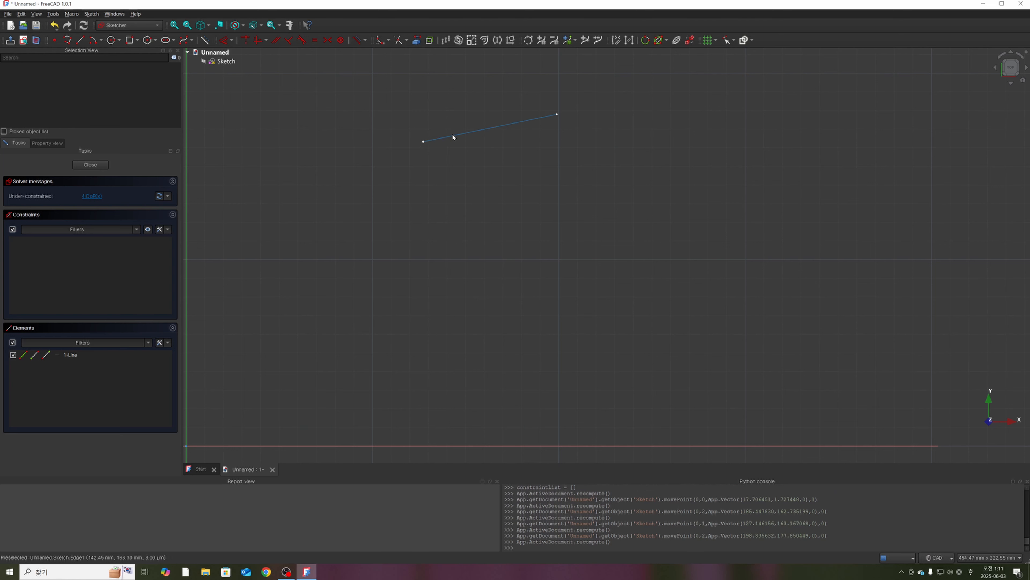
drag(454, 136, 449, 215)
drag(551, 195, 549, 172)
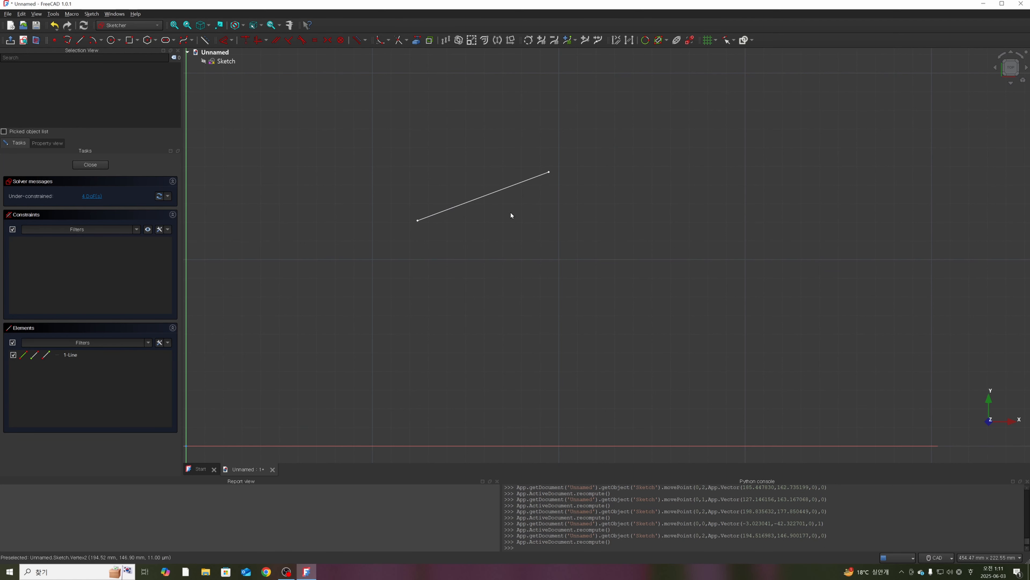
mouse_move(486, 200)
mouse_down()
mouse_move(497, 230)
mouse_move(503, 183)
mouse_move(528, 195)
mouse_up()
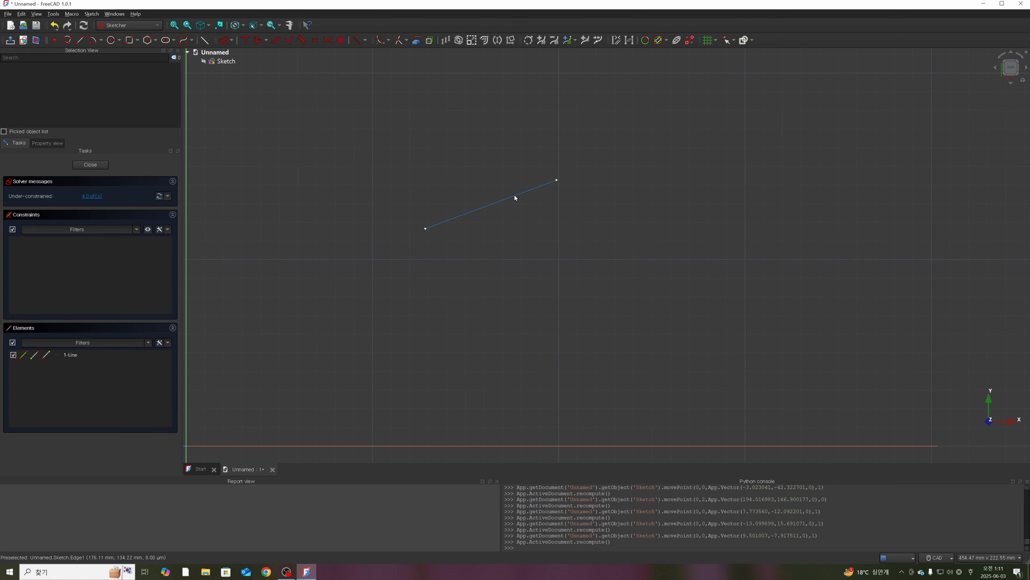
mouse_move(515, 196)
mouse_down()
mouse_move(514, 247)
mouse_move(484, 198)
mouse_up()
- Move the whole line closer to the sketch origin and try shifting its upper endpoint
scroll(520, 294, down, 4)
scroll(446, 392, up, 2)
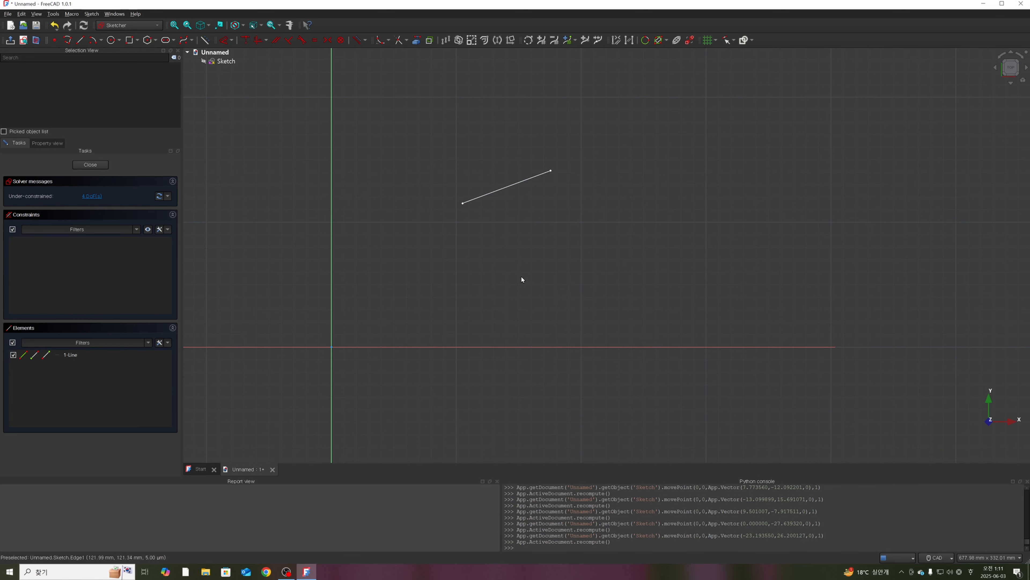
mouse_move(494, 269)
middle_down()
mouse_move(571, 230)
mouse_move(604, 239)
middle_up()
mouse_move(602, 175)
mouse_down()
mouse_move(556, 213)
mouse_move(538, 252)
mouse_up()
click(527, 219)
click(519, 239)
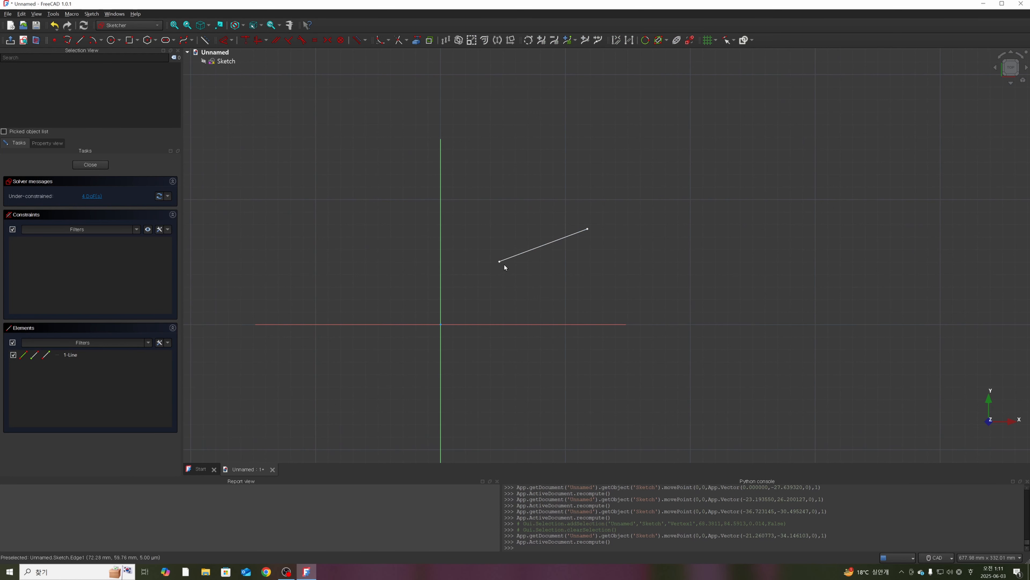
mouse_move(587, 228)
mouse_down()
mouse_move(580, 200)
mouse_move(559, 246)
mouse_move(535, 236)
mouse_up()
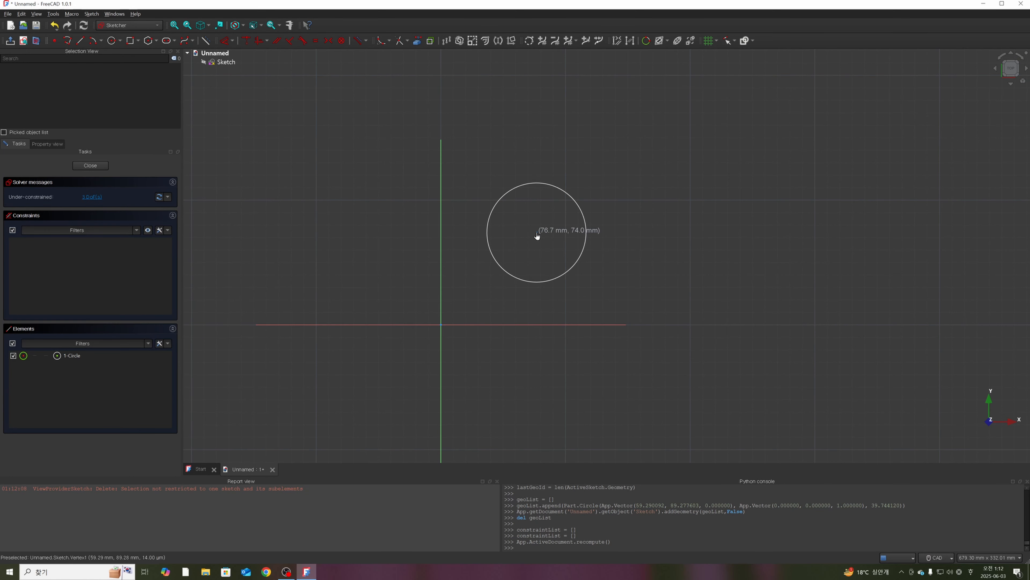
- Move the circle's centre to about (68, 63) mm and resize the circle to a diameter of about 61 mm
drag(536, 233, 537, 232)
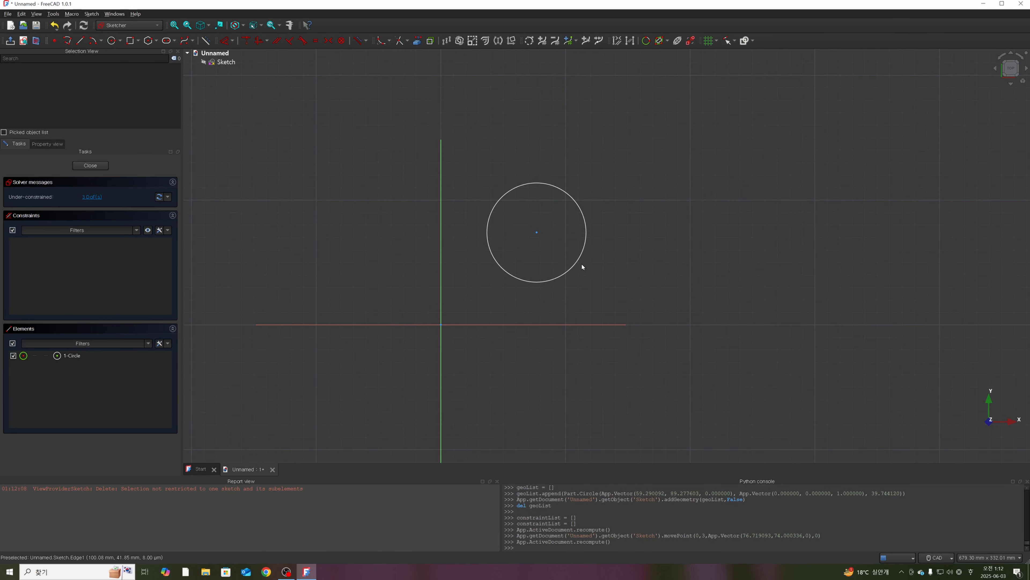
mouse_move(576, 265)
mouse_down()
mouse_move(594, 271)
mouse_move(573, 255)
mouse_up()
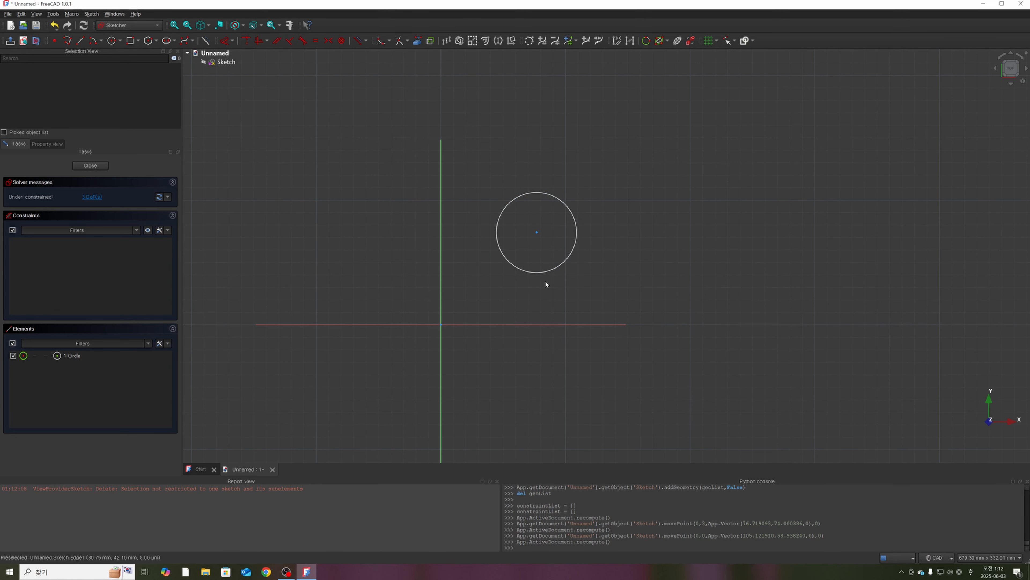
drag(567, 260, 562, 273)
mouse_move(537, 233)
mouse_down()
mouse_move(539, 246)
mouse_move(526, 246)
mouse_up()
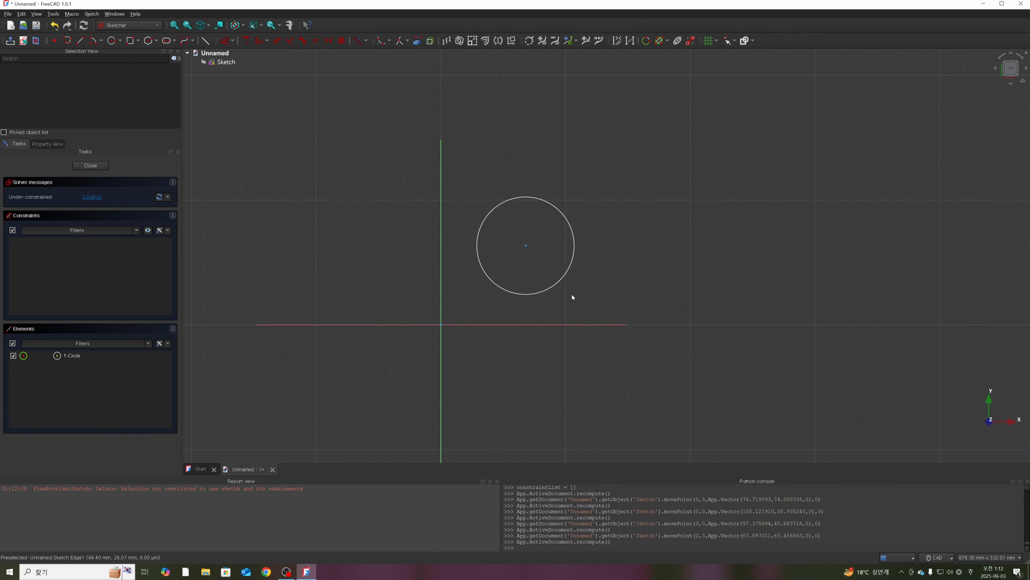
mouse_move(560, 280)
mouse_down()
mouse_move(591, 290)
mouse_move(560, 273)
mouse_up()
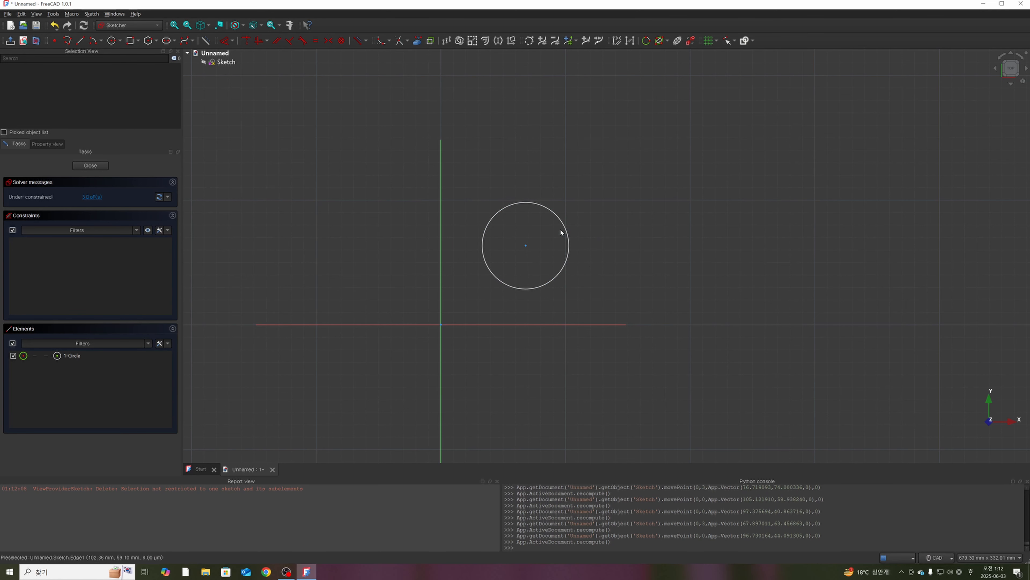
mouse_move(562, 232)
mouse_down()
mouse_move(585, 237)
mouse_move(566, 249)
mouse_up()
- Constrain the circle's diameter to 60.8 mm and move its centre to about (70, 70) mm
click(567, 248)
click(226, 41)
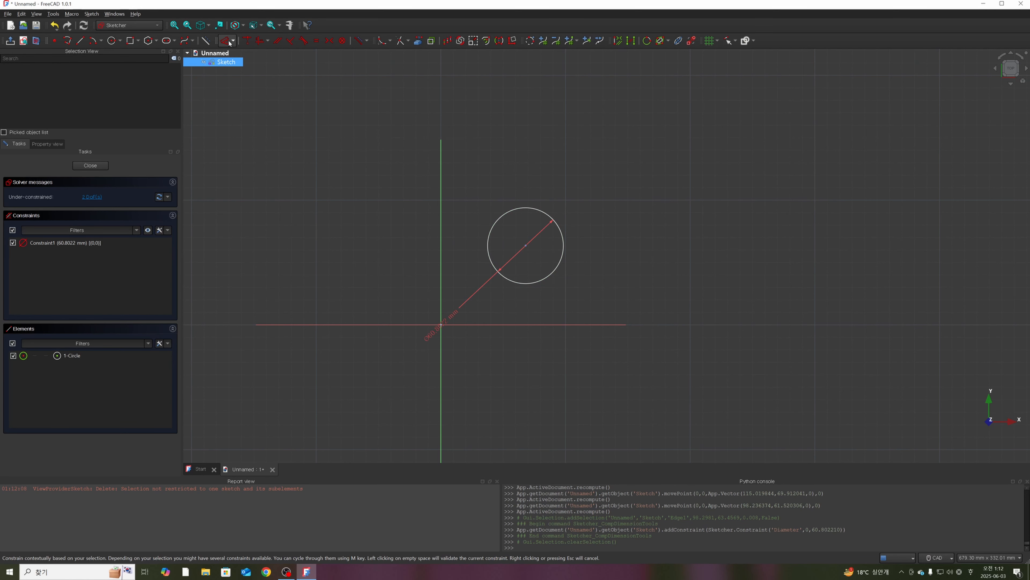
click(580, 164)
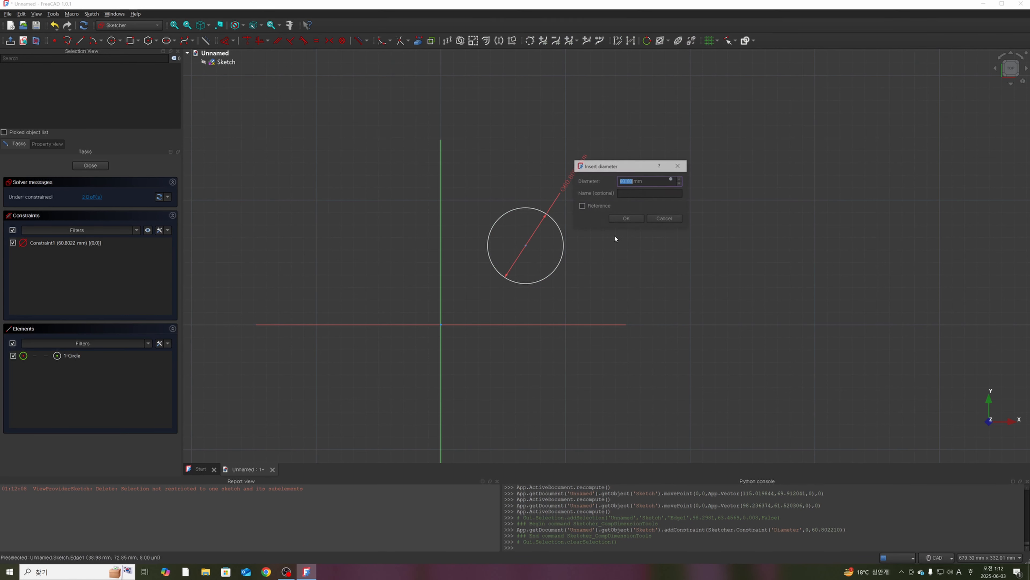
click(626, 218)
drag(525, 246, 552, 247)
drag(514, 245, 529, 244)
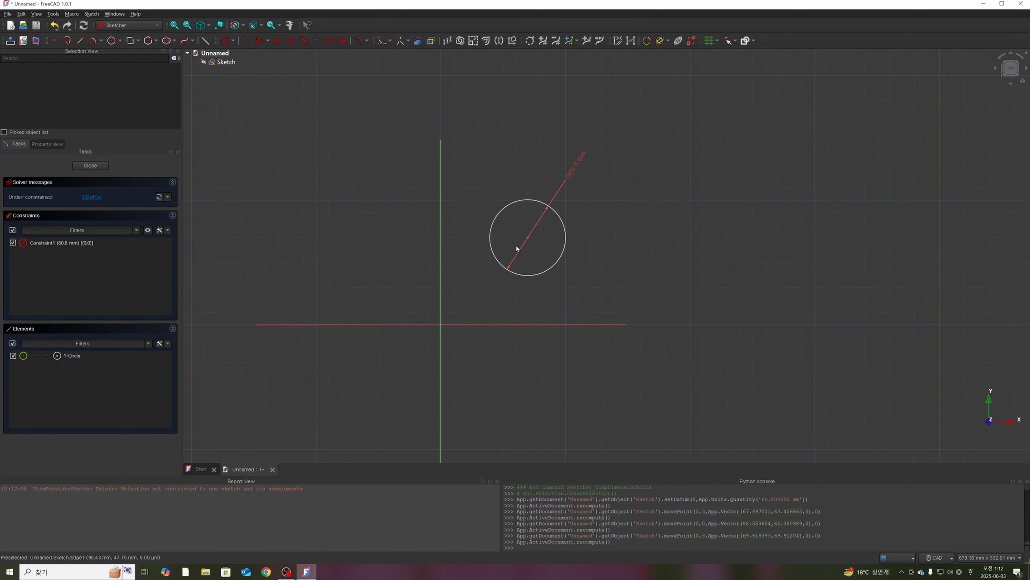
- Constrain the vertical distance between the sketch origin and the circle's centre to 69.91 mm
click(226, 41)
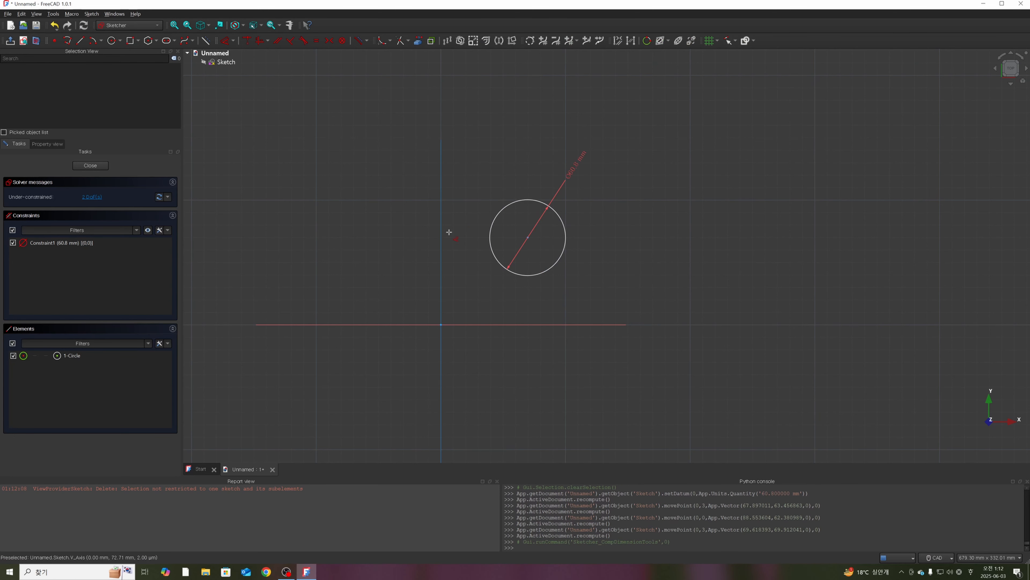
click(528, 236)
click(620, 317)
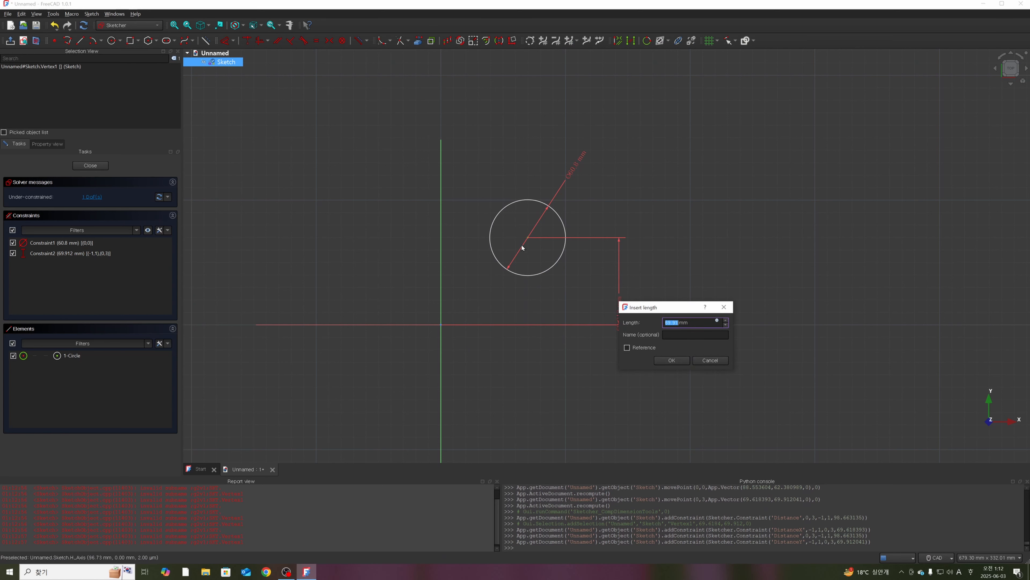
click(672, 360)
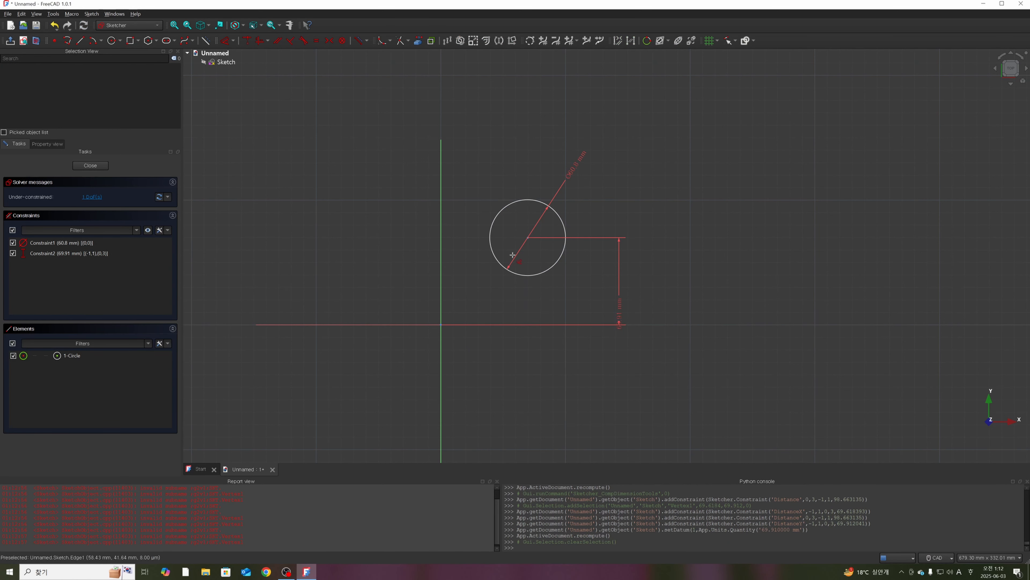
- Constrain the horizontal distance between the sketch origin and the circle's centre to 69.62 mm and leave the Dimension tool
click(528, 237)
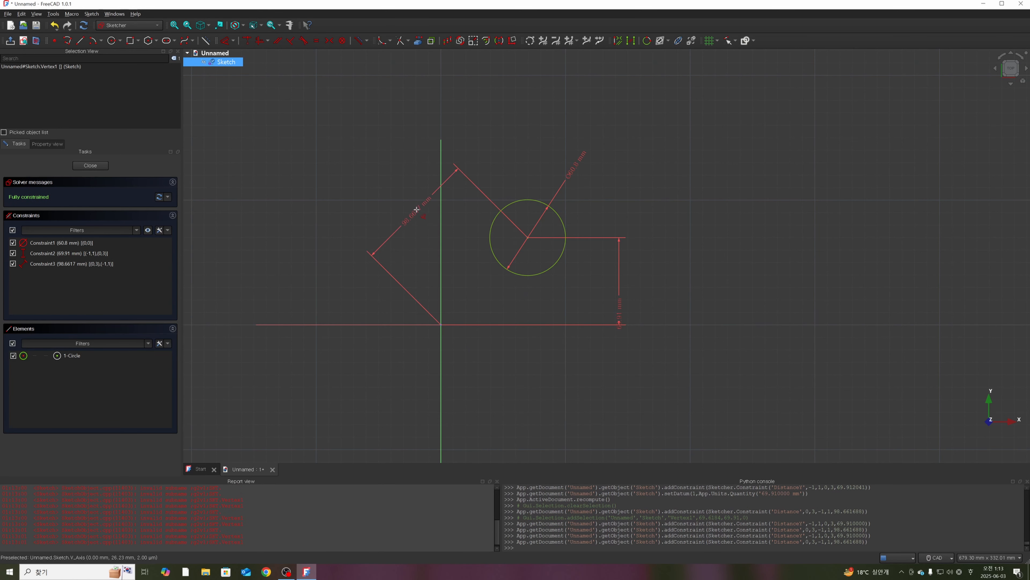
click(483, 161)
text(69.62)
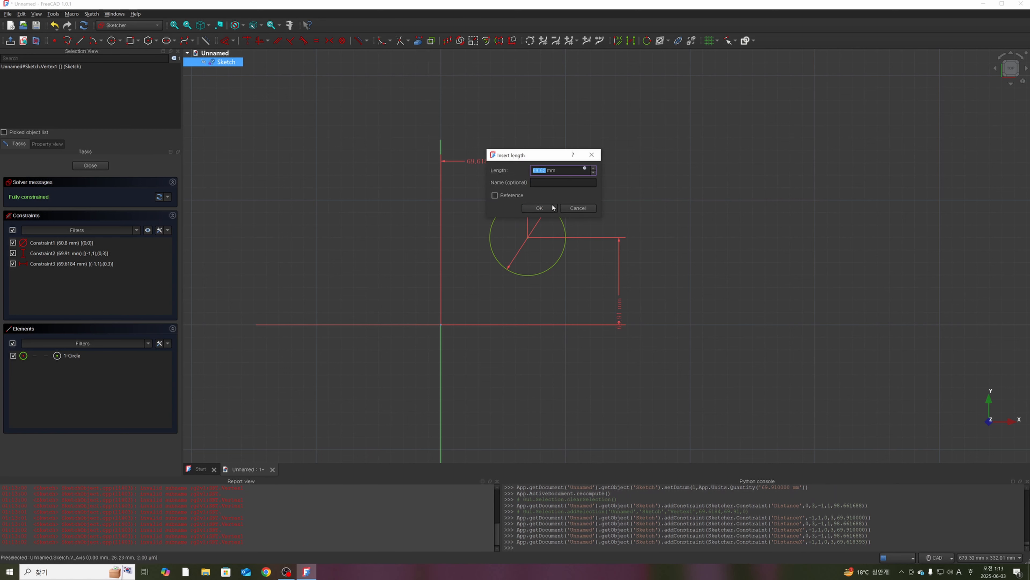
click(547, 207)
key(Escape)
- Try to move or resize the dimensioned circle by its edge in different directions
drag(557, 213, 633, 215)
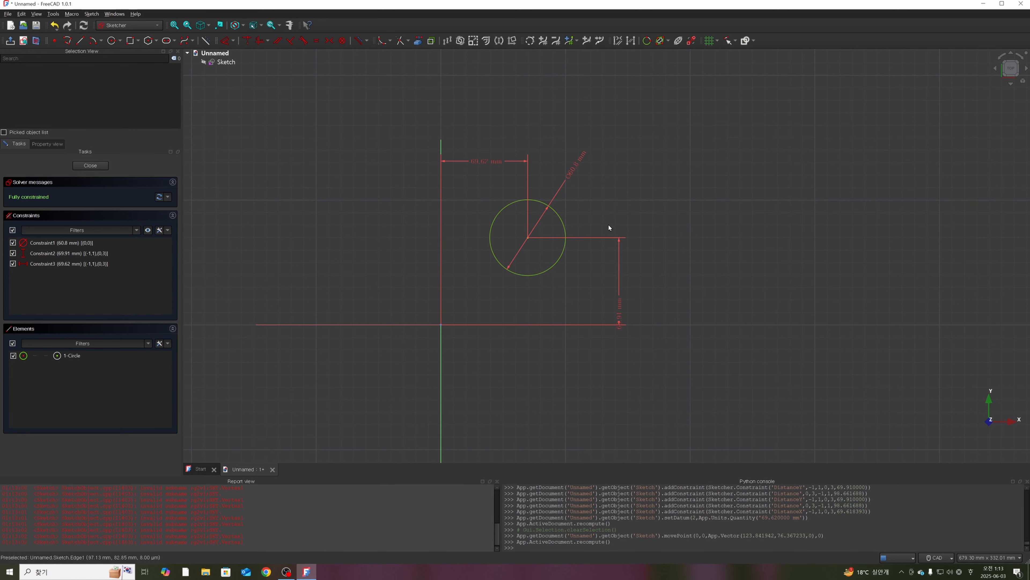
drag(563, 228, 598, 212)
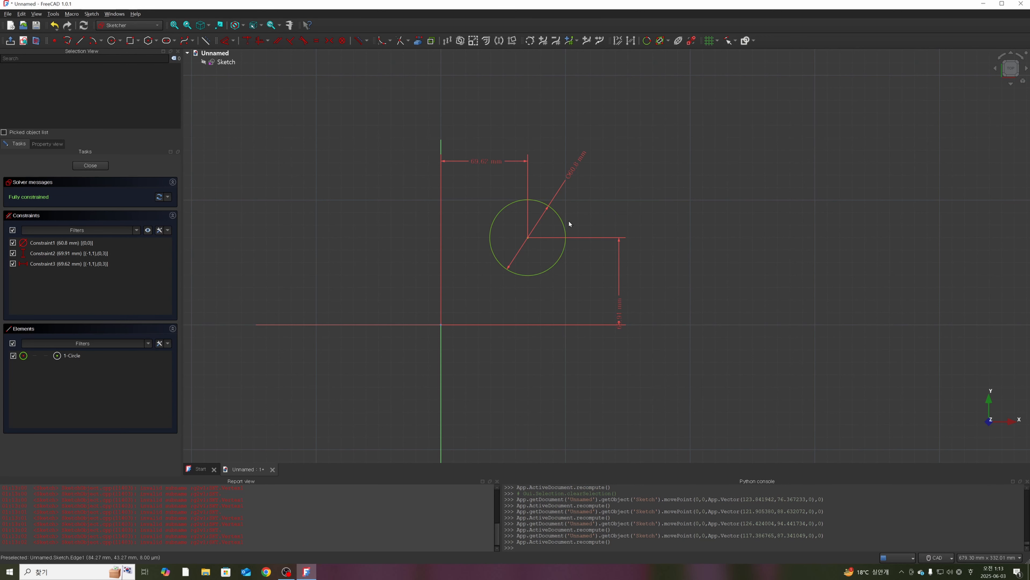
click(564, 228)
click(505, 209)
scroll(512, 234, up, 3)
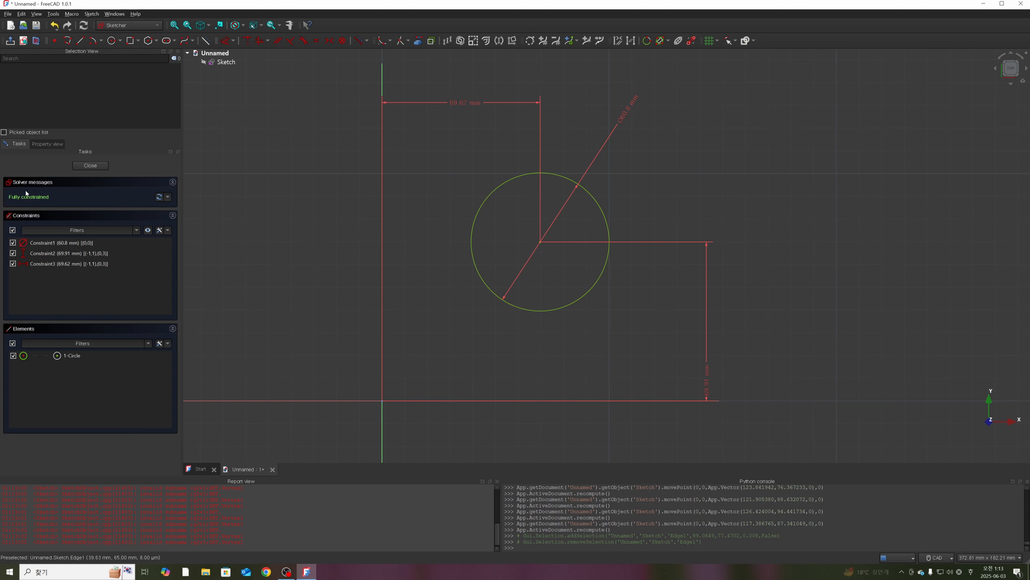
drag(594, 288, 656, 326)
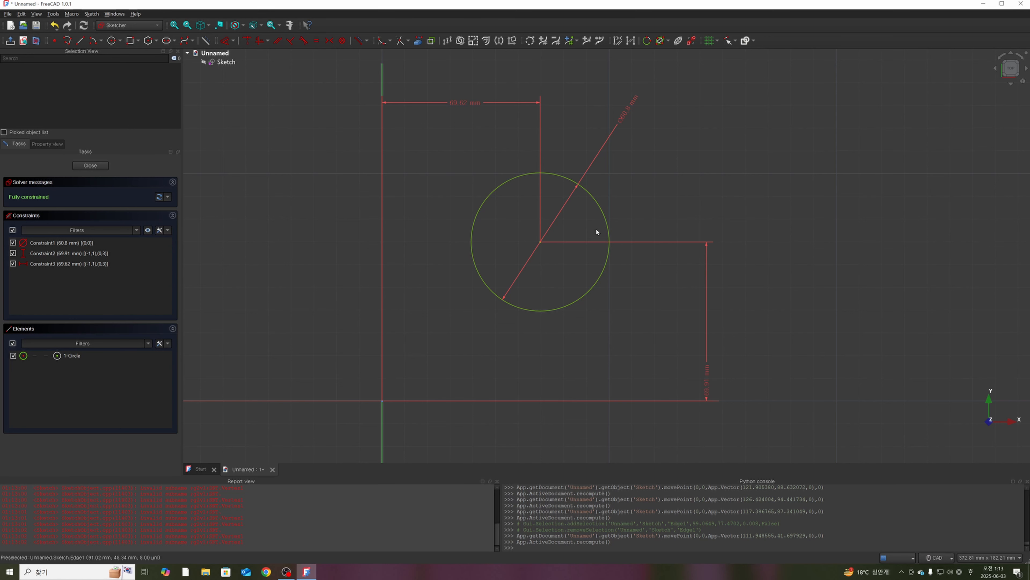
- Try once more to move the fully constrained circle, and delete the circle with its dimensions from the sketch
drag(586, 232, 618, 254)
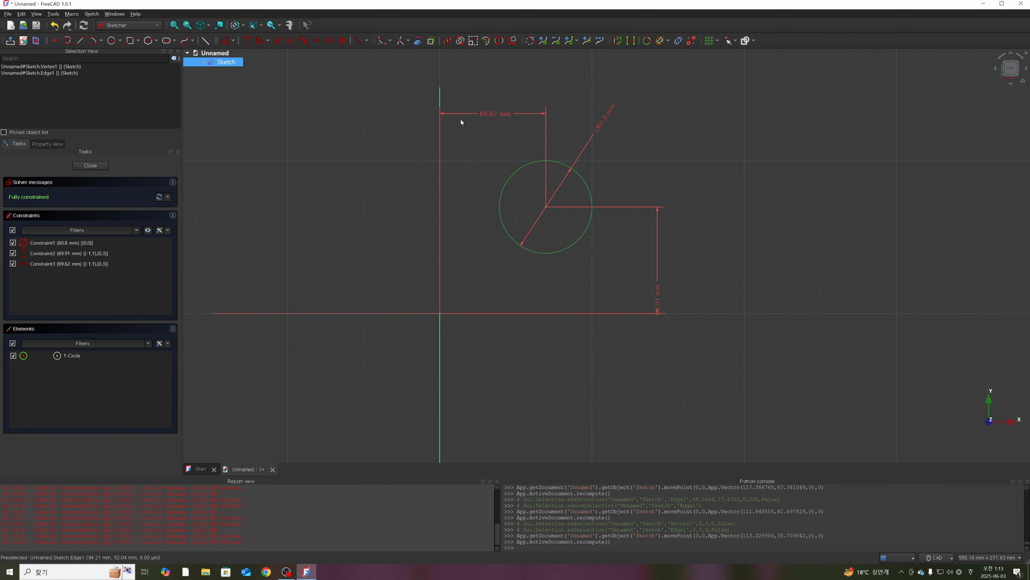
drag(693, 336, 409, 69)
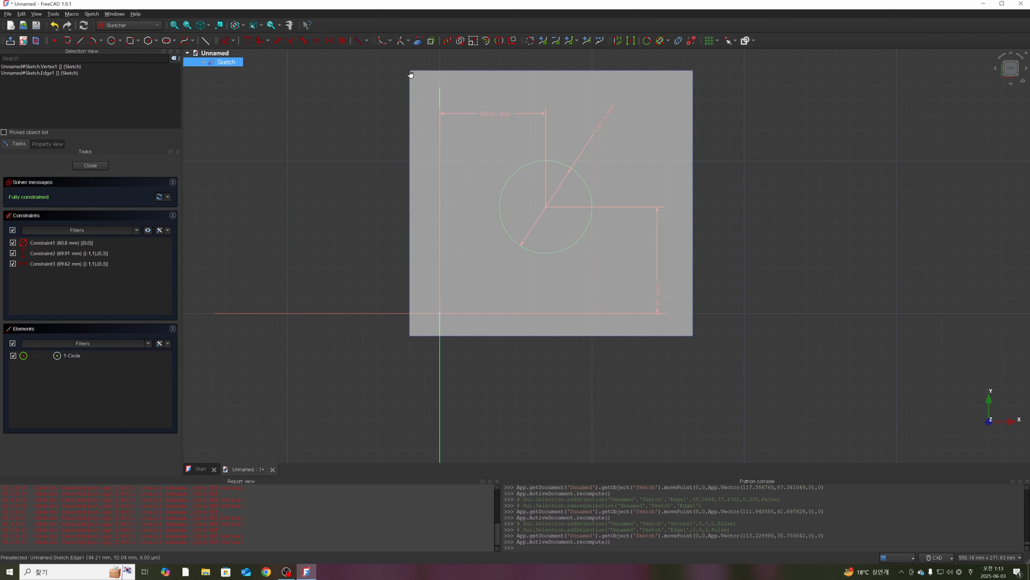
key(Delete)
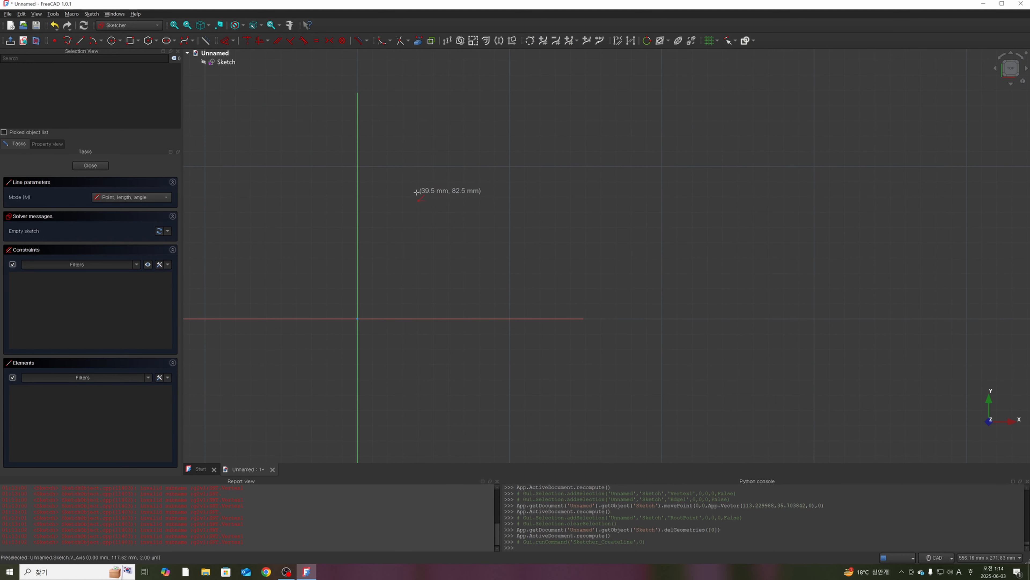
- Draw a slanted line about 75 mm long, rising away from the vertical axis above the horizontal axis, and leave the Line tool
click(430, 190)
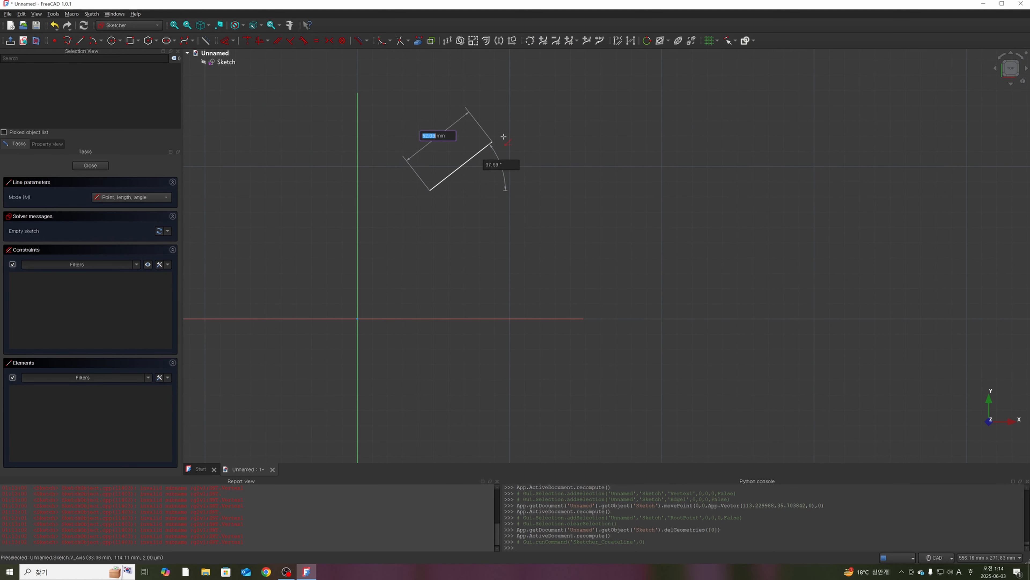
click(526, 128)
key(Escape)
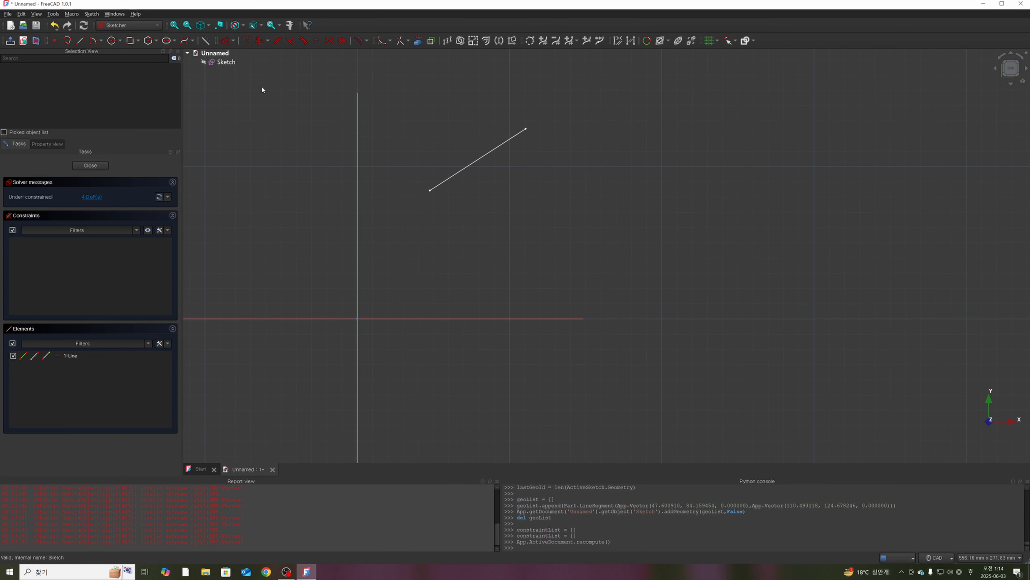
- Look through the available dimensional constraint types, including Dimension, horizontal distance and vertical distance
click(235, 41)
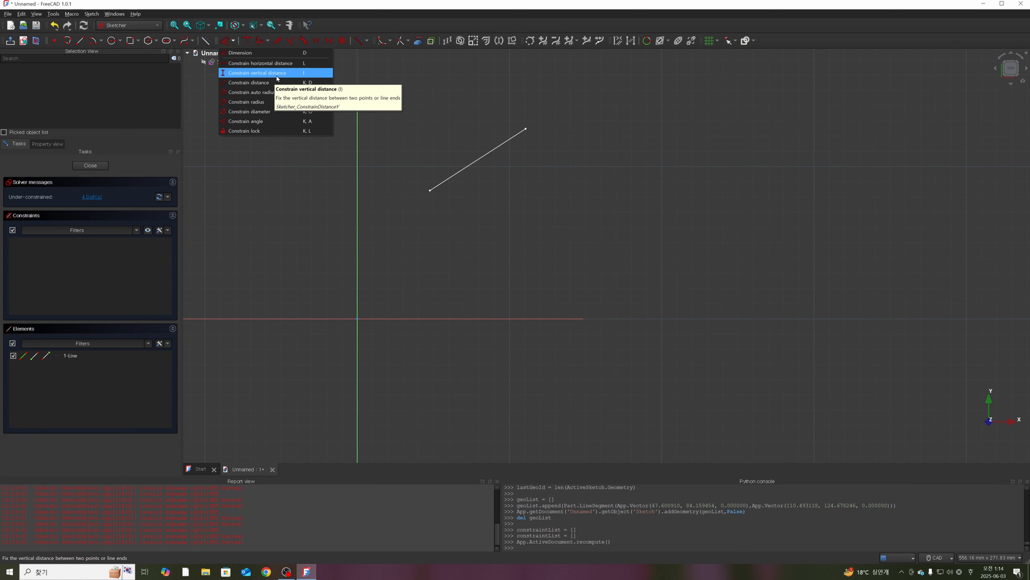
click(232, 41)
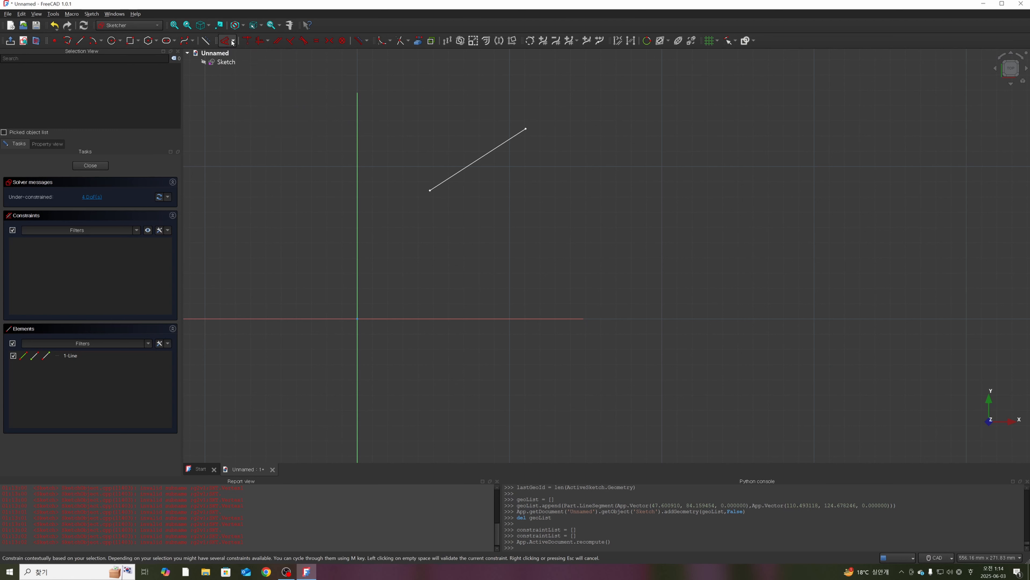
click(233, 40)
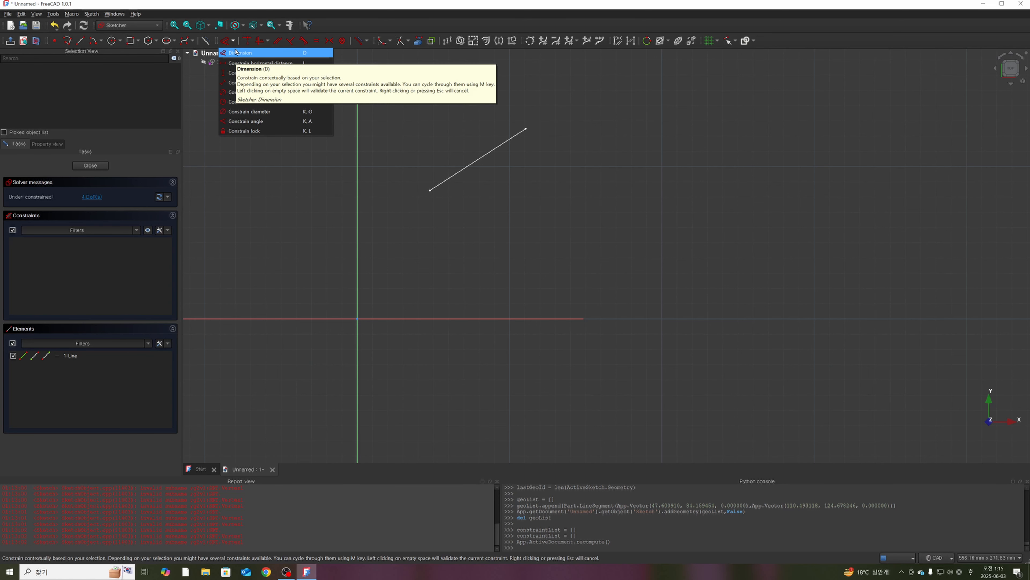
click(237, 53)
click(233, 41)
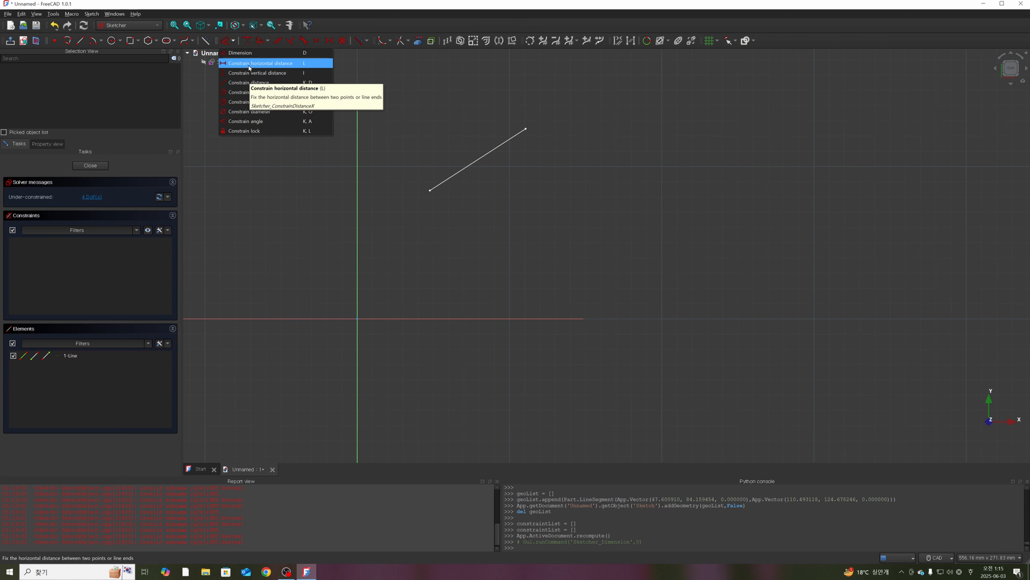
click(243, 53)
- Dimension the slanted line's aligned length, set it to 100 mm, and place the dimension above the line
click(233, 41)
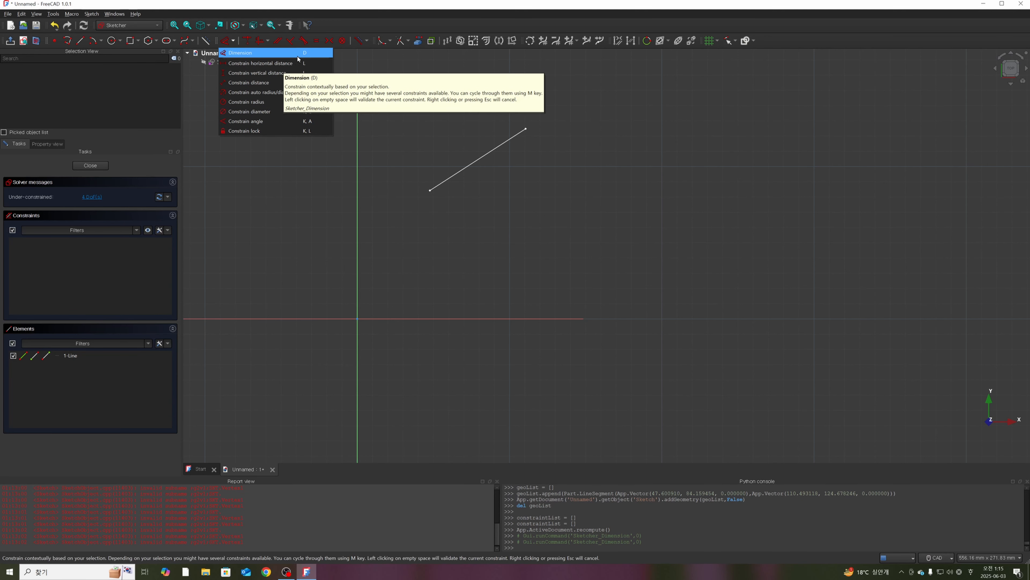
click(255, 53)
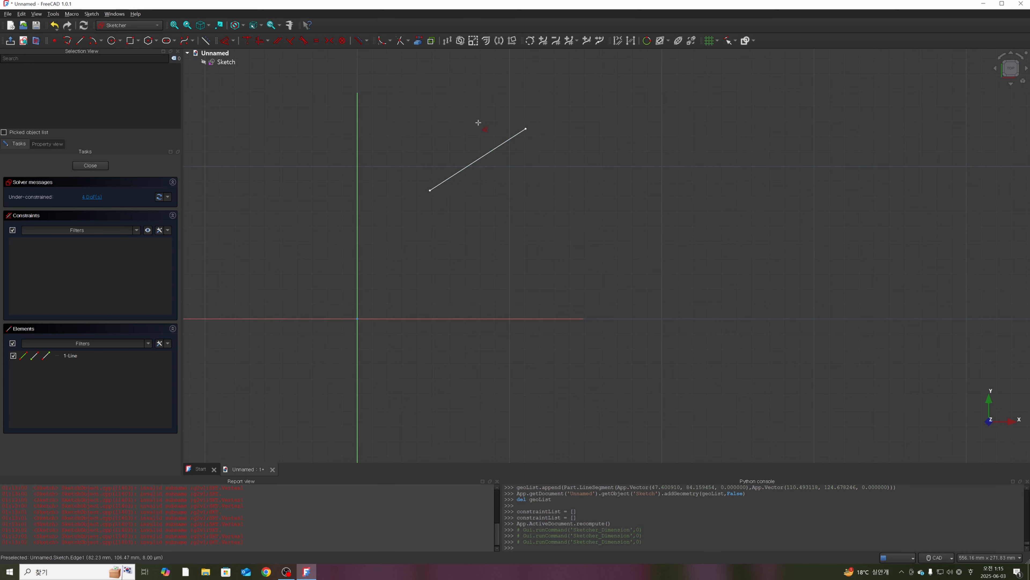
click(475, 166)
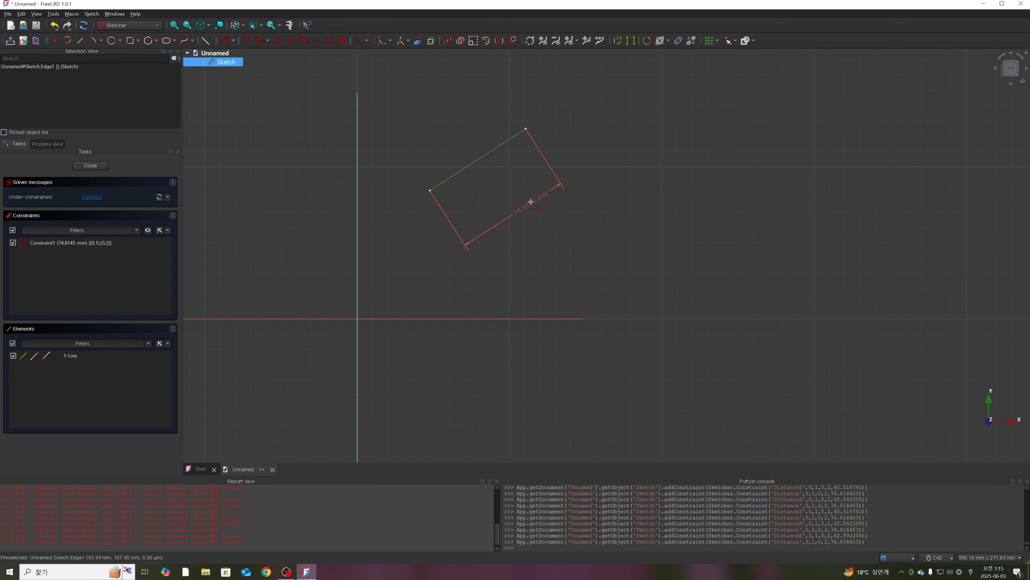
click(530, 202)
key(Escape)
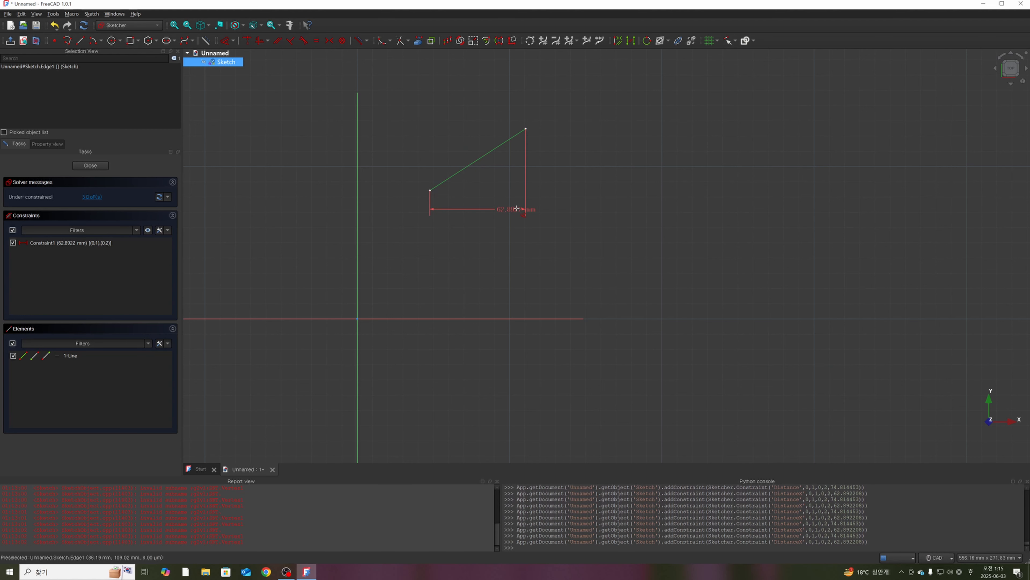
click(534, 212)
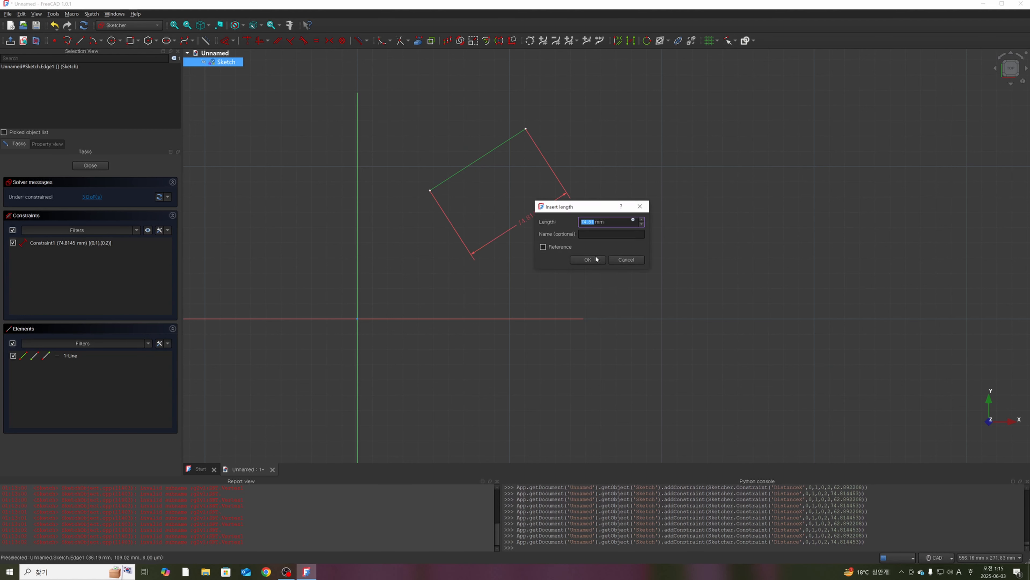
text(100)
key(Return)
drag(555, 216, 493, 130)
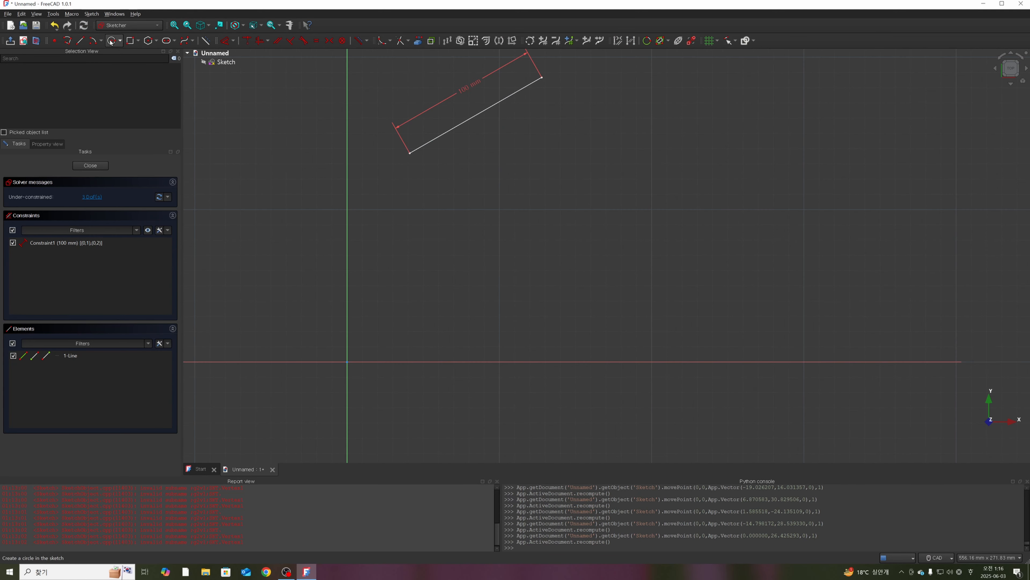
- Draw a circle about 66 mm in diameter below the slanted line
click(111, 40)
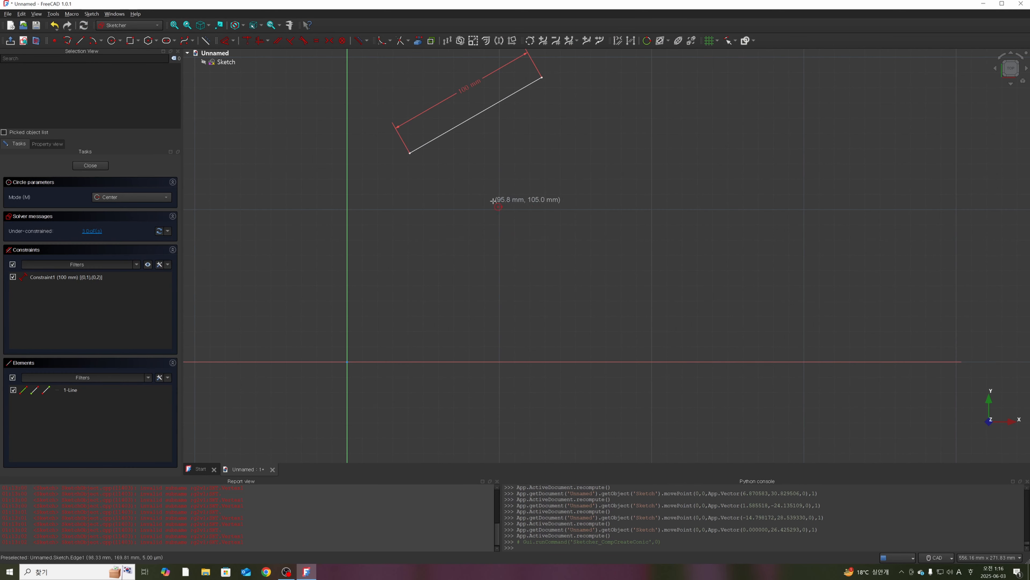
click(478, 201)
click(514, 237)
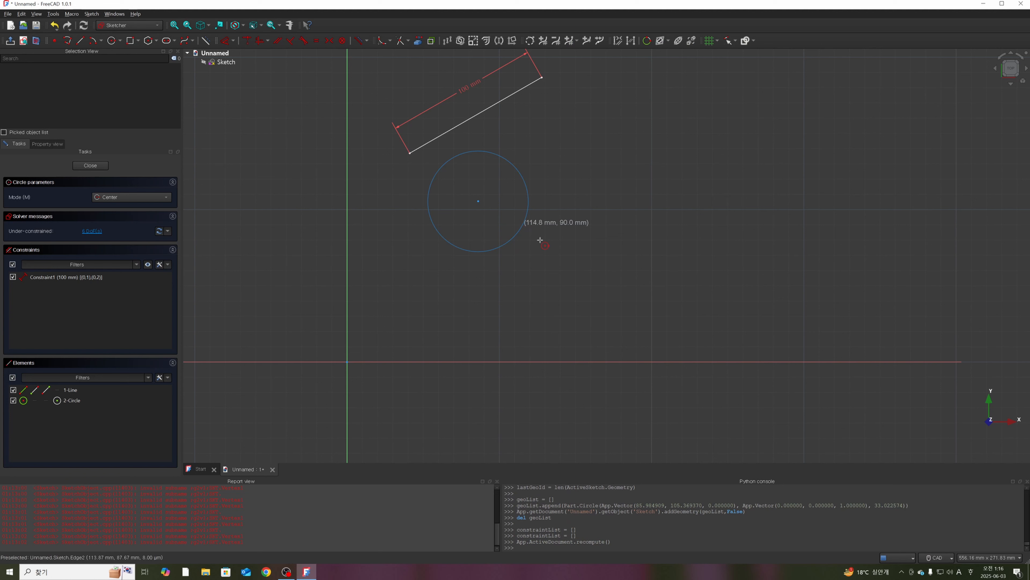
- Constrain the circle's diameter to 60 mm with the Dimension tool
click(225, 40)
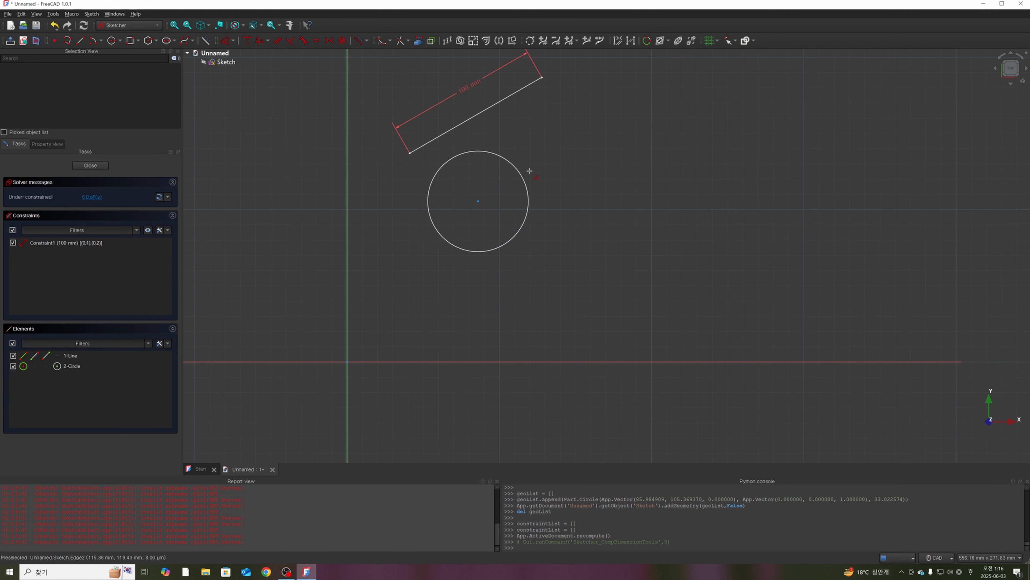
click(514, 168)
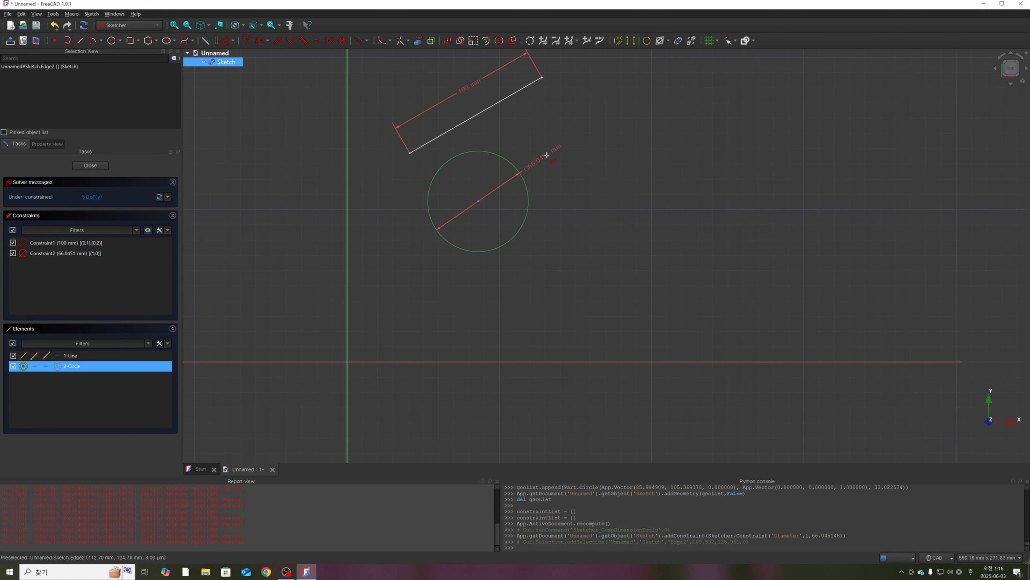
click(556, 156)
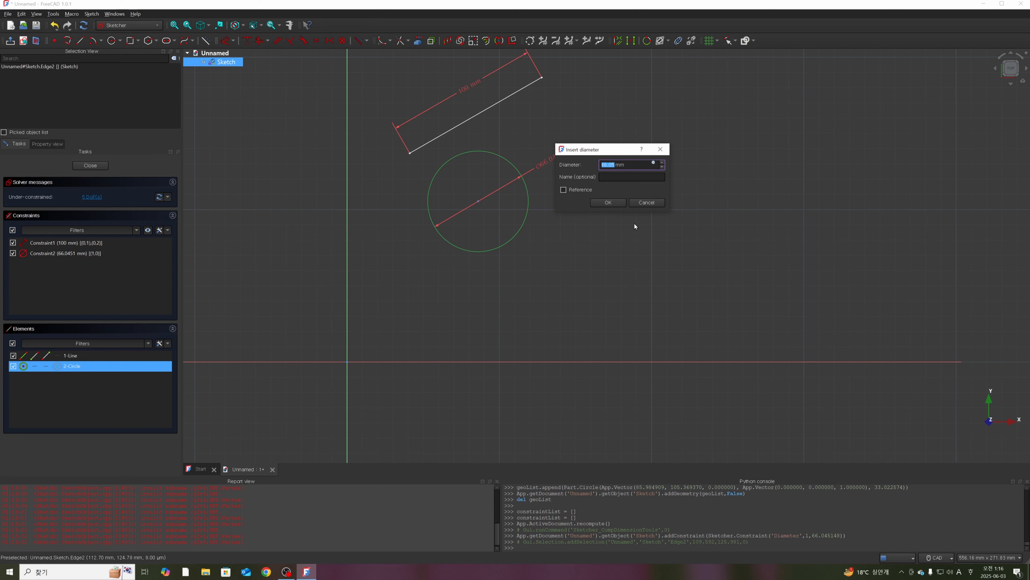
text(60)
key(Return)
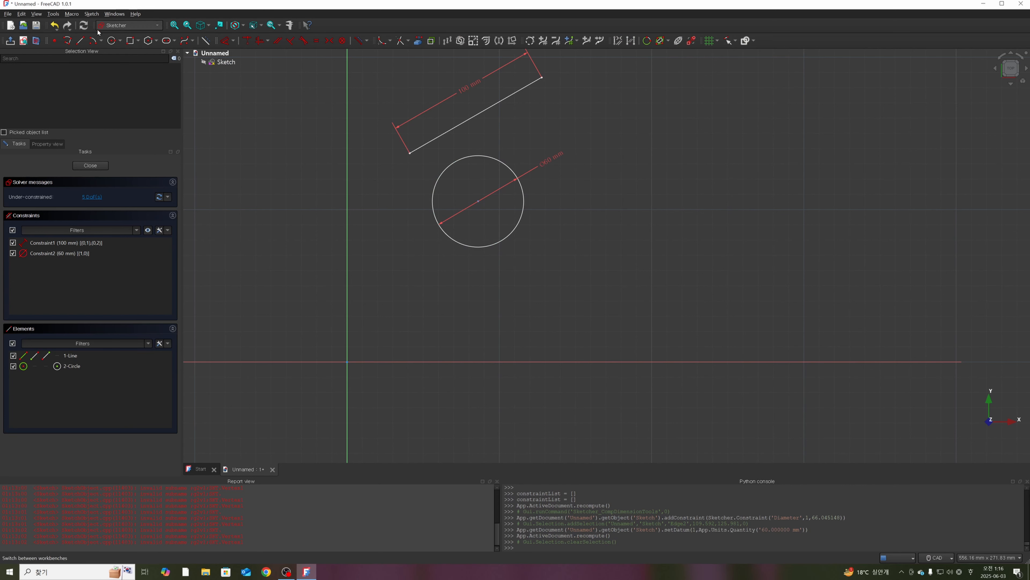
- Draw a short center-based arc with a radius of about 23 mm below the circle
click(100, 42)
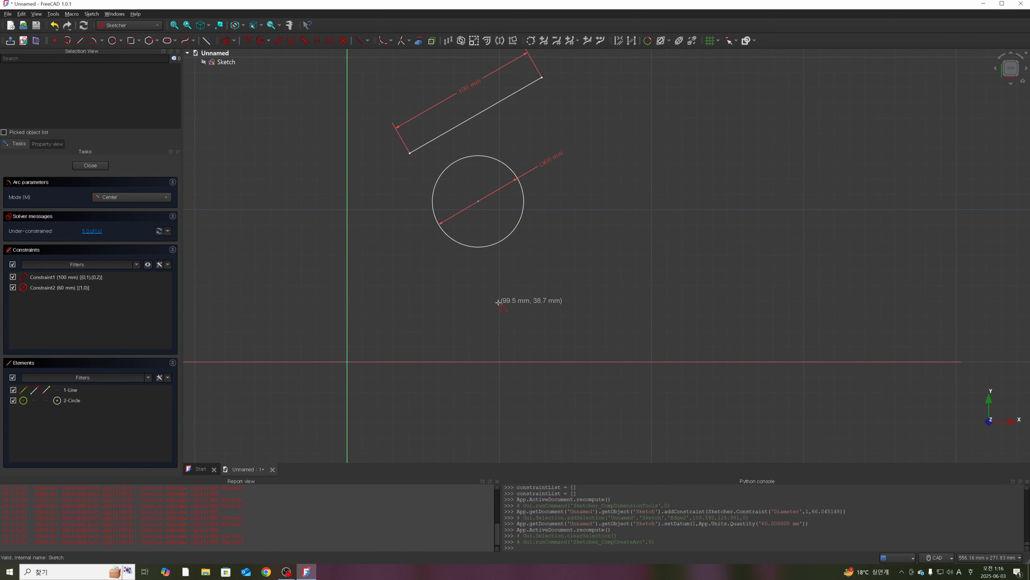
click(489, 267)
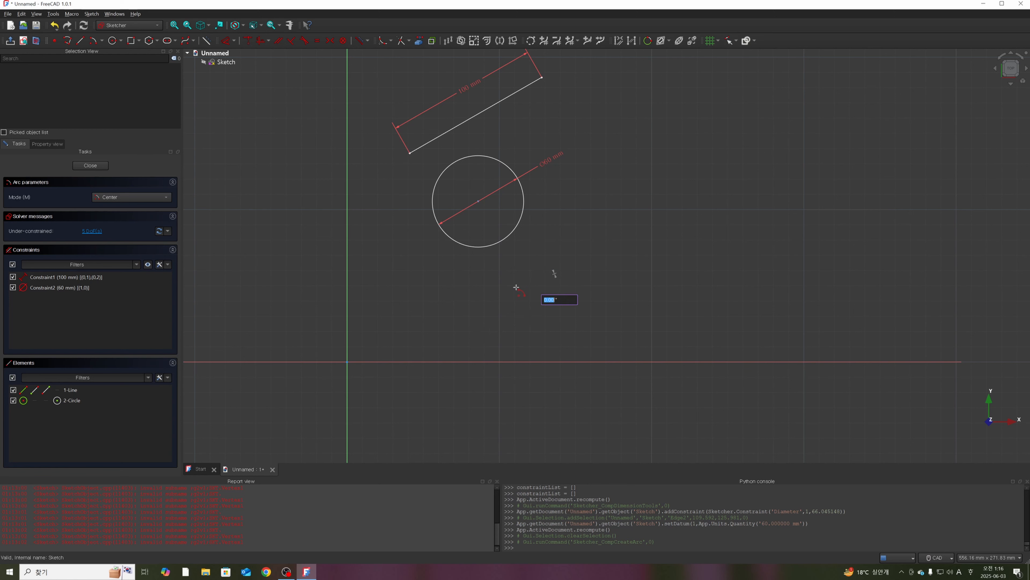
click(544, 277)
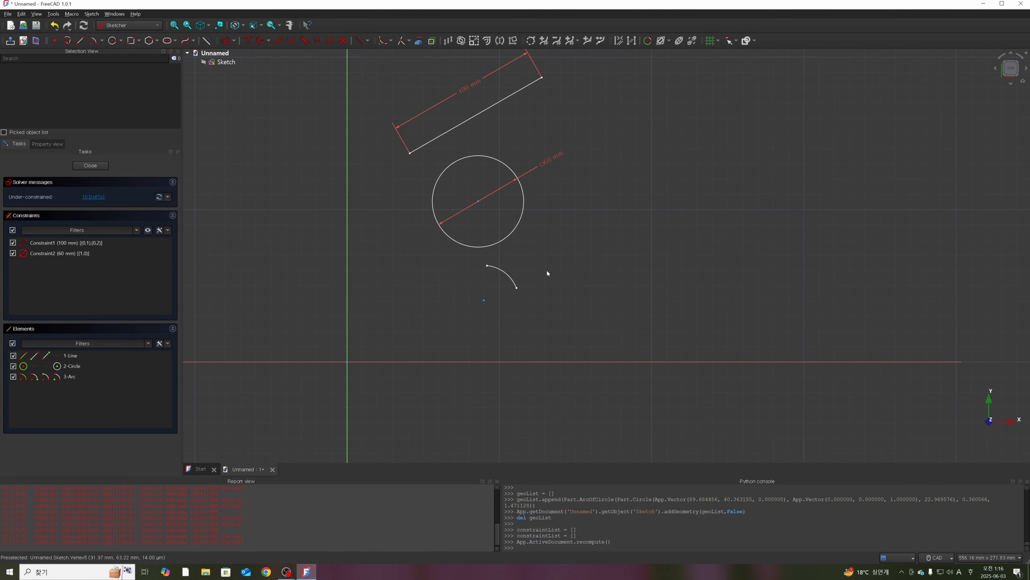
- Constrain the arc's radius to 20 mm and reposition its dimension label closer to the circle
click(226, 40)
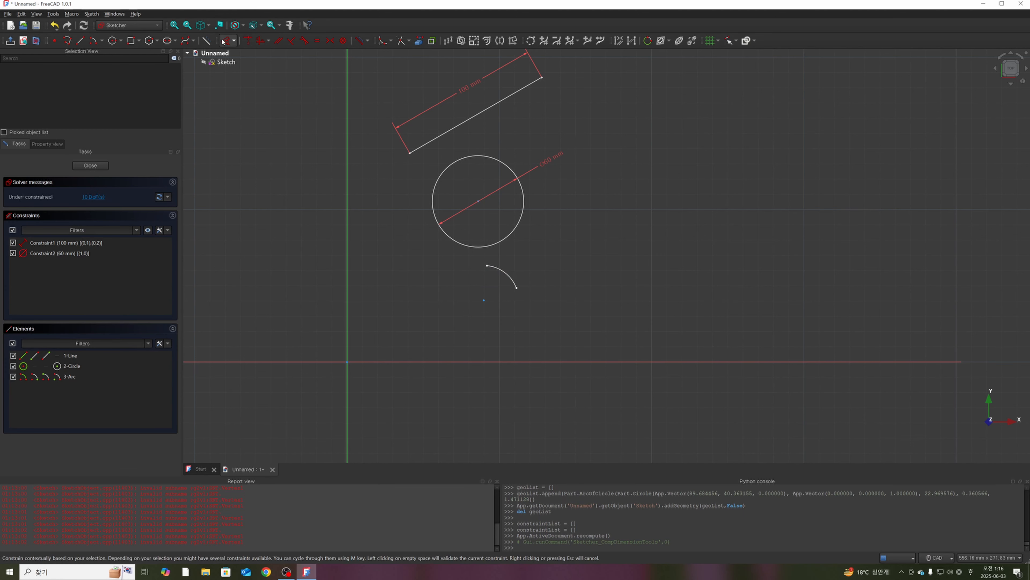
click(505, 271)
mouse_move(505, 271)
mouse_down()
mouse_move(527, 276)
mouse_move(565, 248)
mouse_up()
click(565, 248)
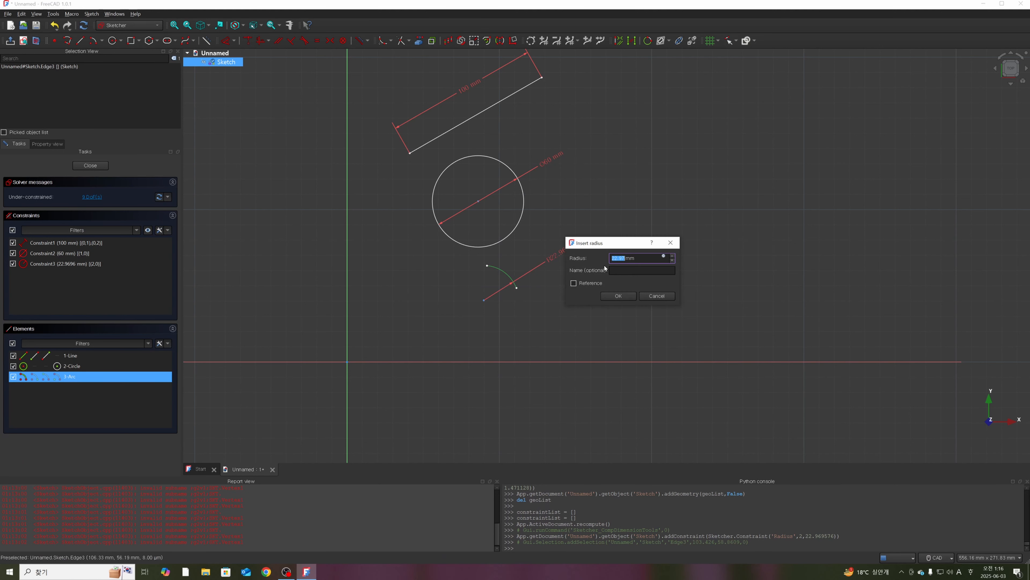
key(Return)
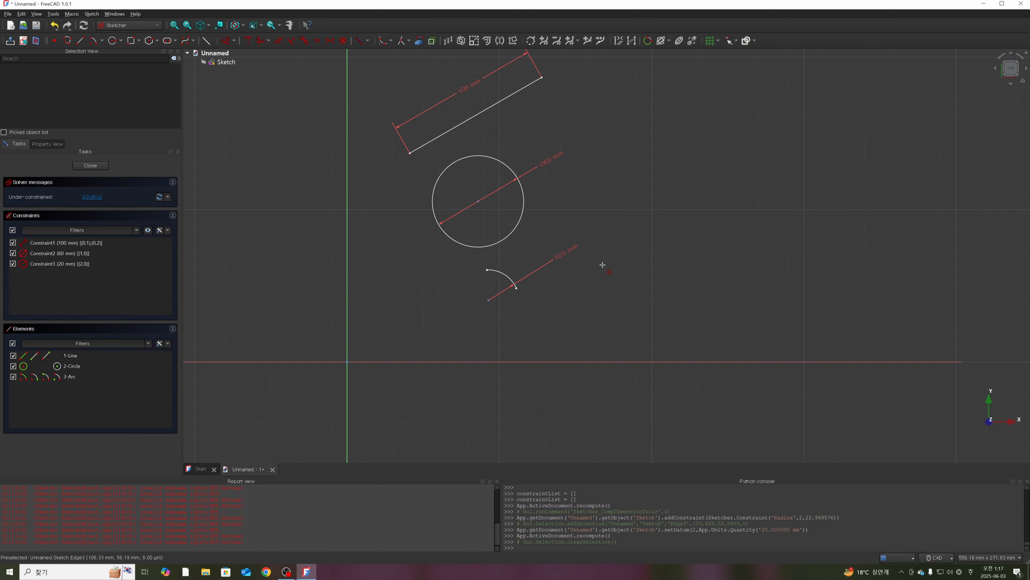
drag(568, 257, 539, 244)
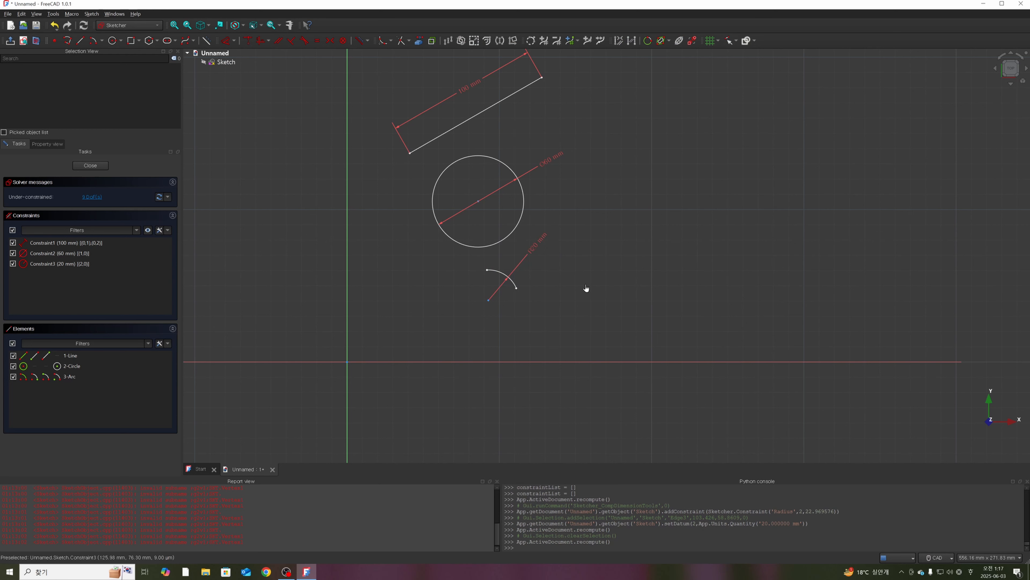
- Draw an open V-shaped polyline of two segments beside the arc, the upper one about 50 mm long and about 58° between them
click(67, 41)
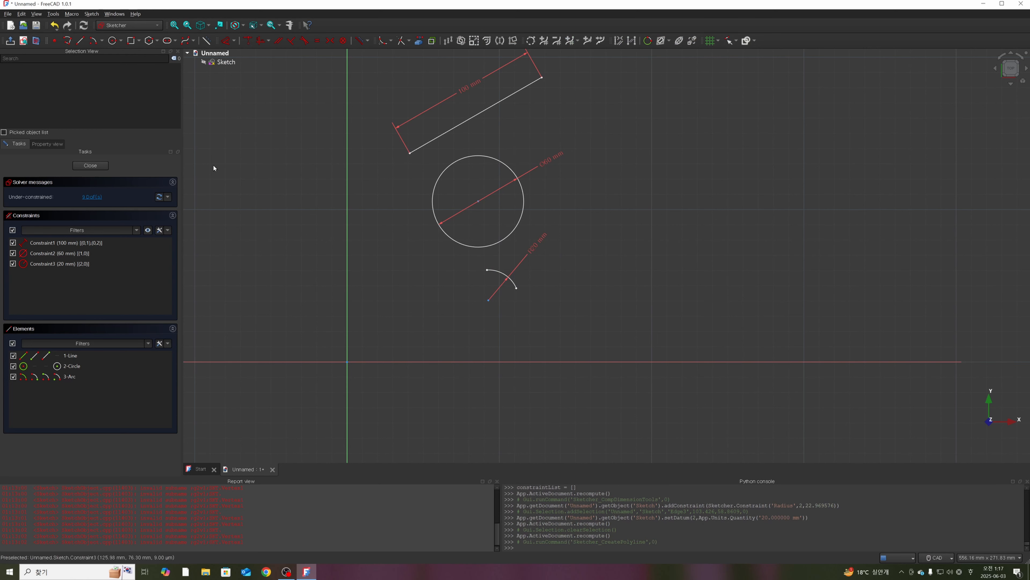
click(611, 210)
click(554, 261)
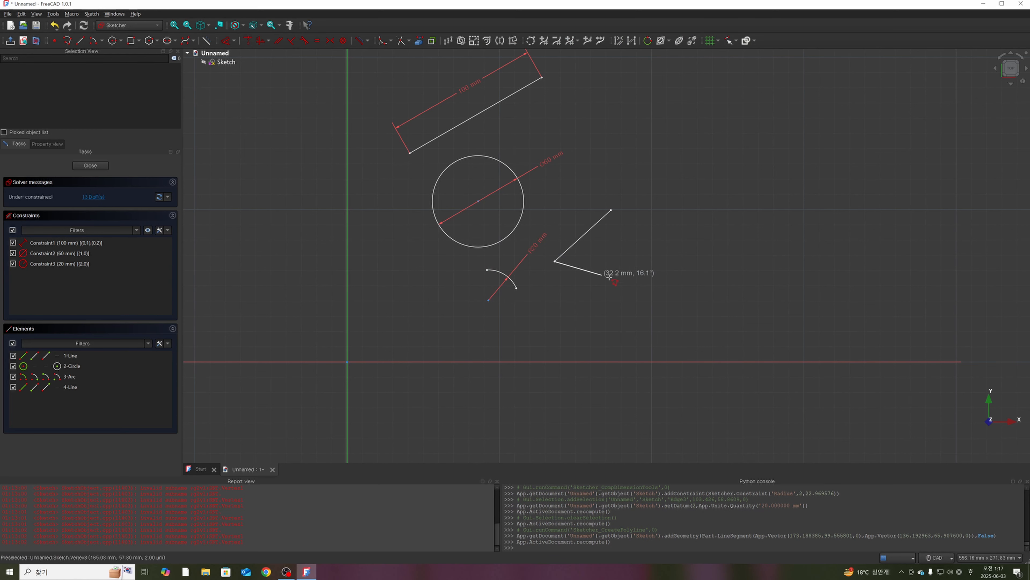
click(630, 283)
right_click(637, 254)
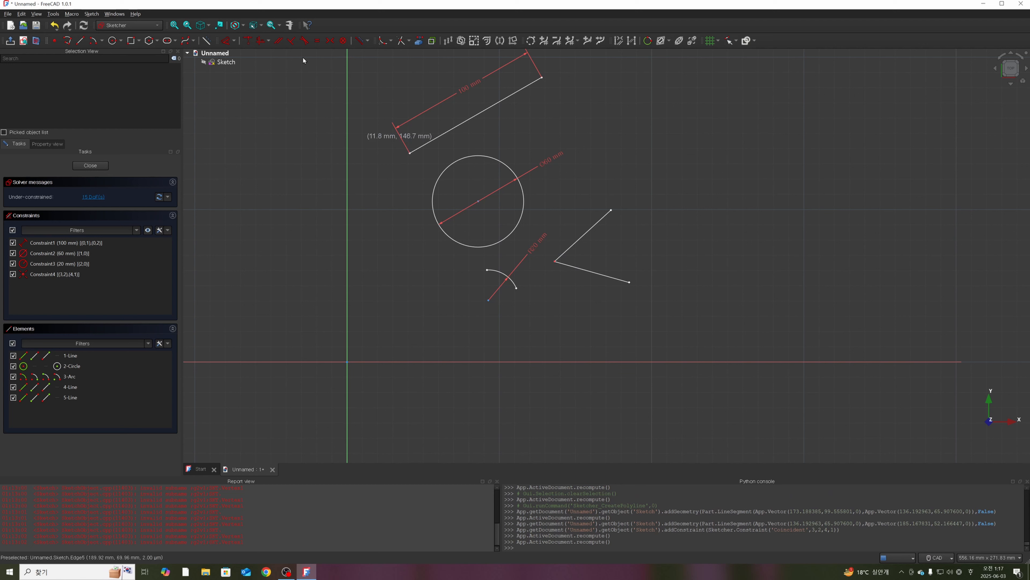
- Constrain the angle between the two polyline segments to 30°
click(228, 41)
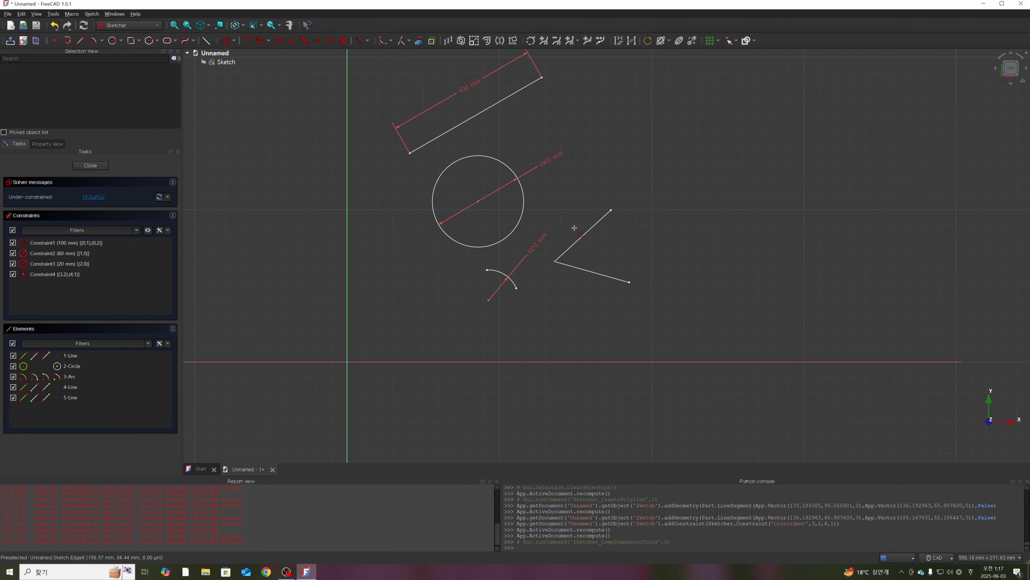
click(581, 236)
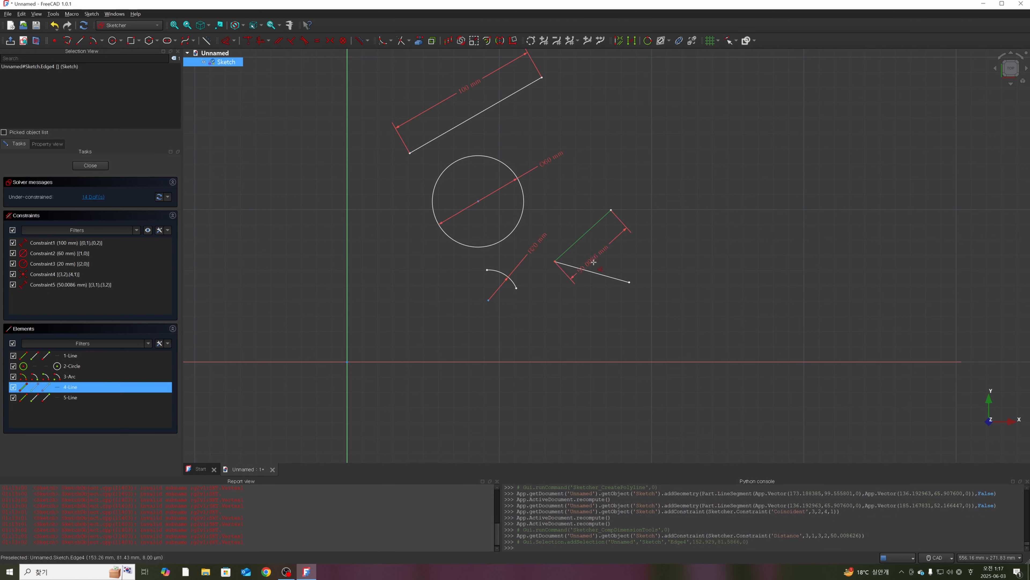
click(597, 273)
click(615, 252)
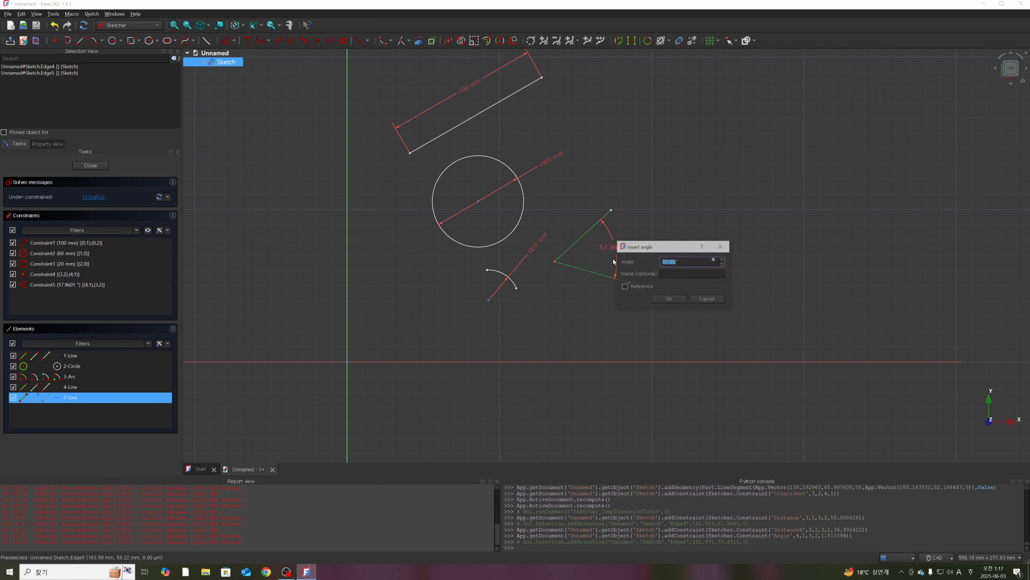
text(30)
key(Return)
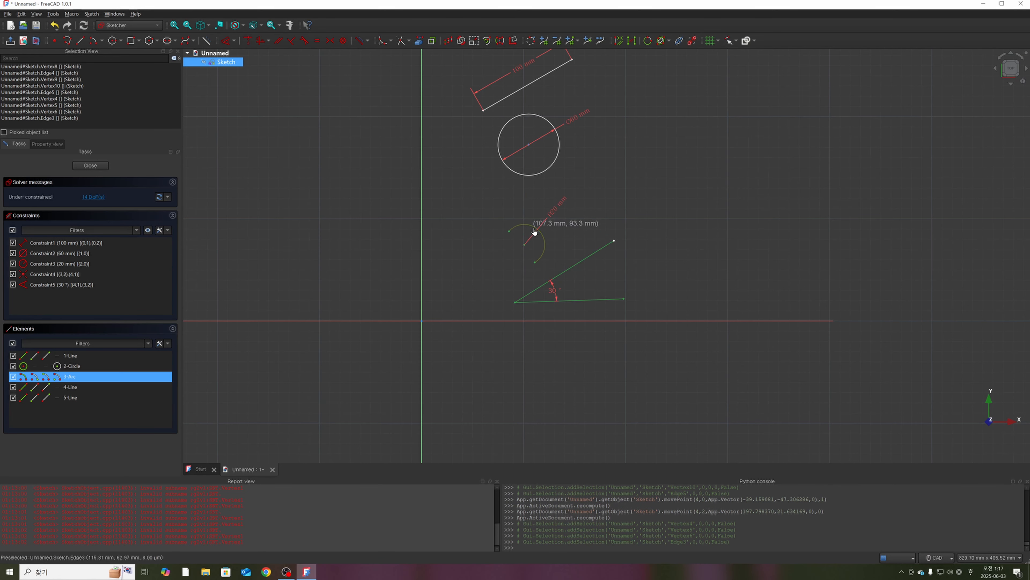
- Move the arc and the V-shaped polyline to new positions in the sketch
mouse_move(534, 230)
mouse_down()
mouse_move(520, 254)
mouse_move(515, 229)
mouse_move(512, 240)
mouse_move(534, 230)
mouse_move(524, 238)
mouse_up()
drag(515, 302, 525, 271)
- Draw a center-based circle with a radius of about 37 mm below the horizontal axis
scroll(357, 266, down, 2)
key(g)
key(c)
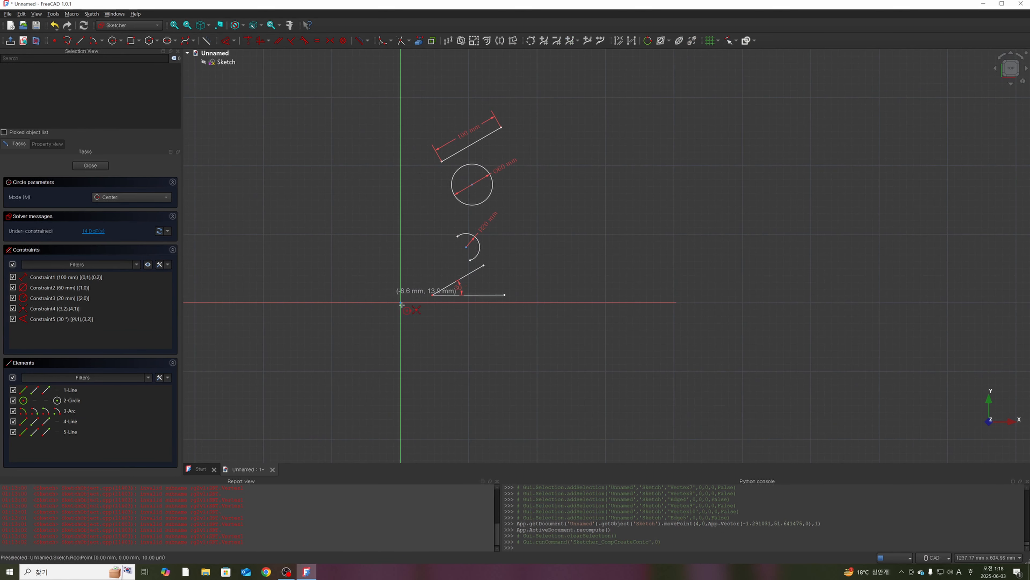
click(464, 351)
click(490, 354)
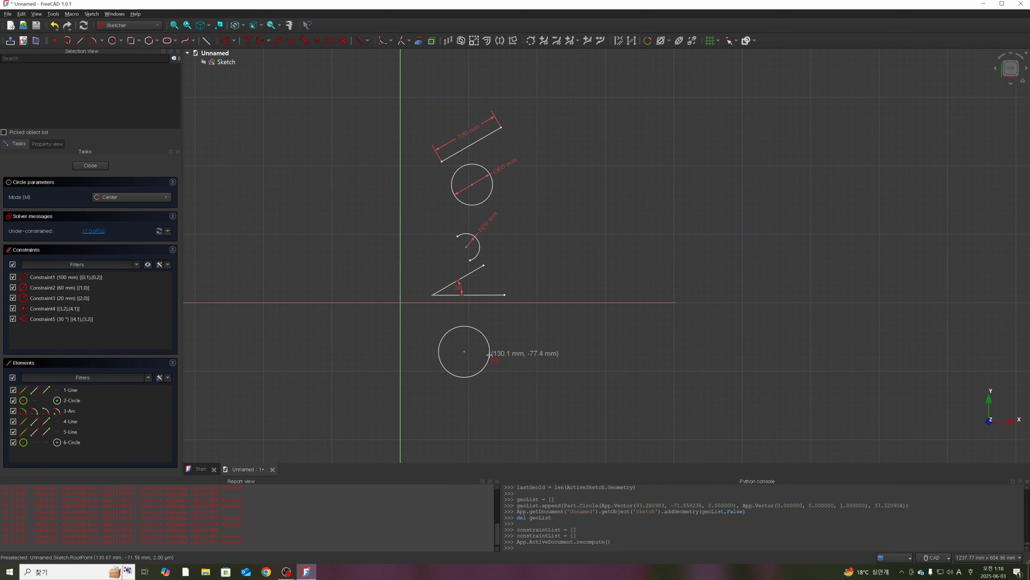
scroll(506, 365, up, 1)
key(Escape)
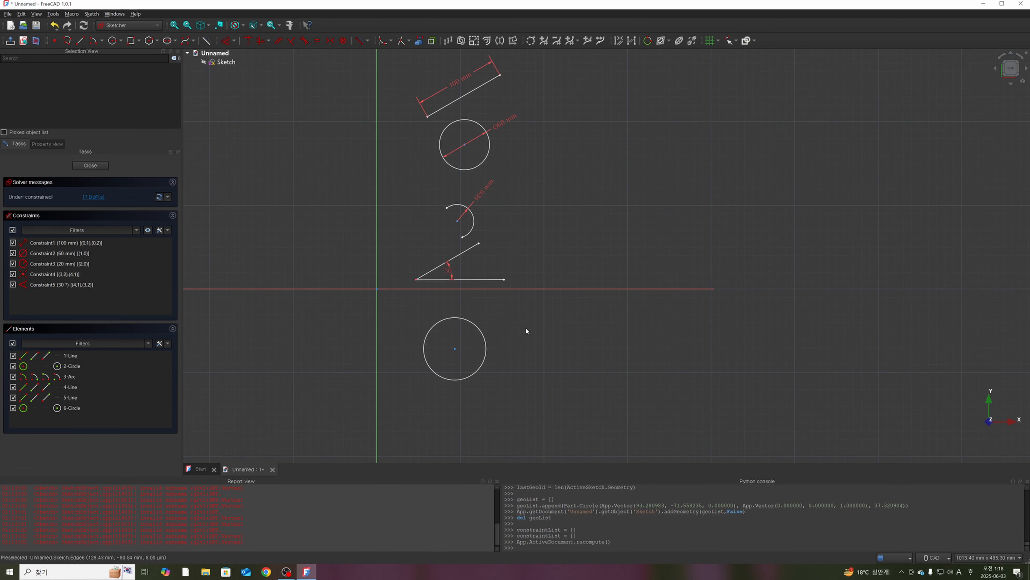
- Constrain the lower circle's diameter to 74.64 mm
click(502, 383)
key(d)
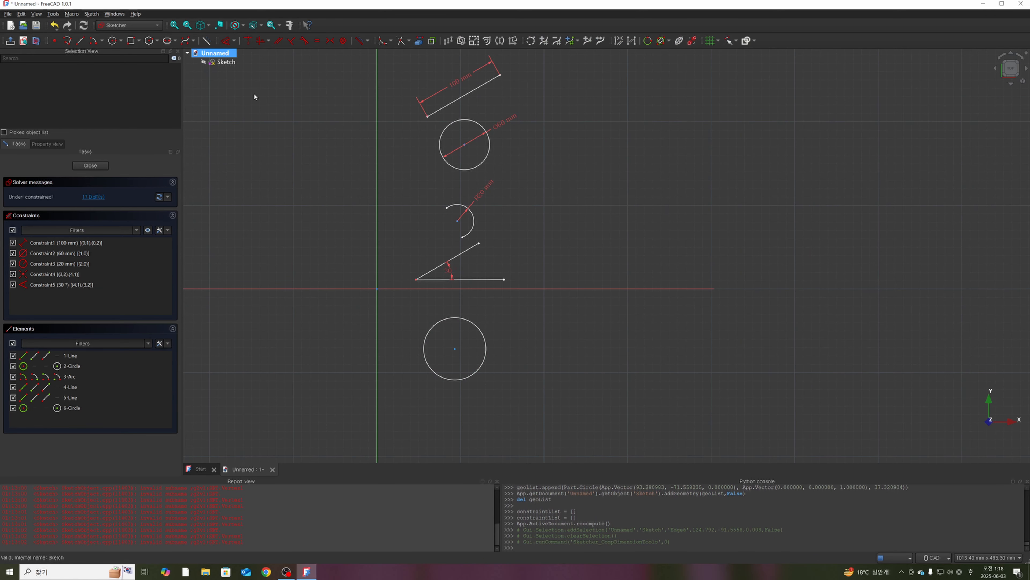
click(483, 363)
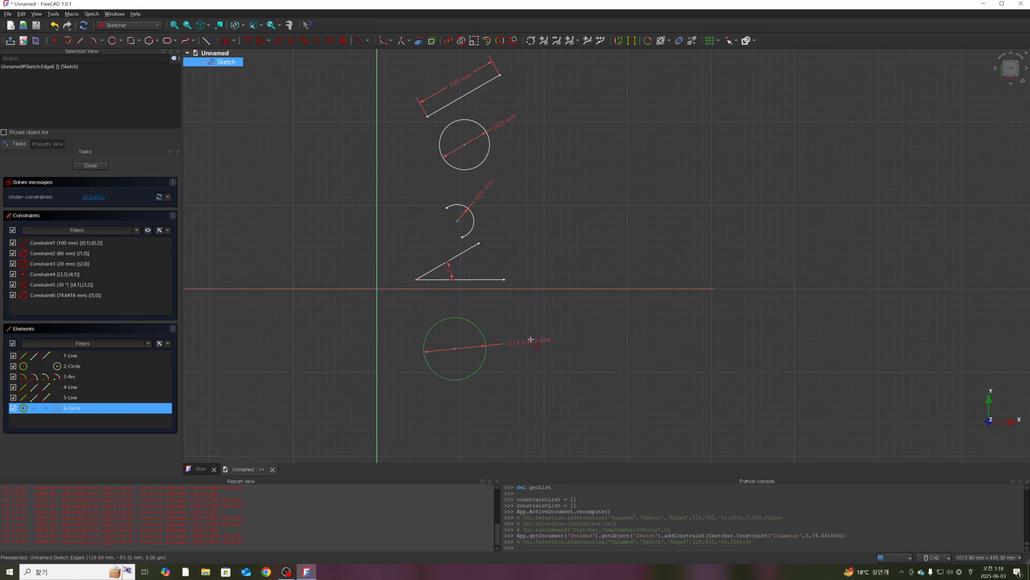
click(532, 339)
click(584, 386)
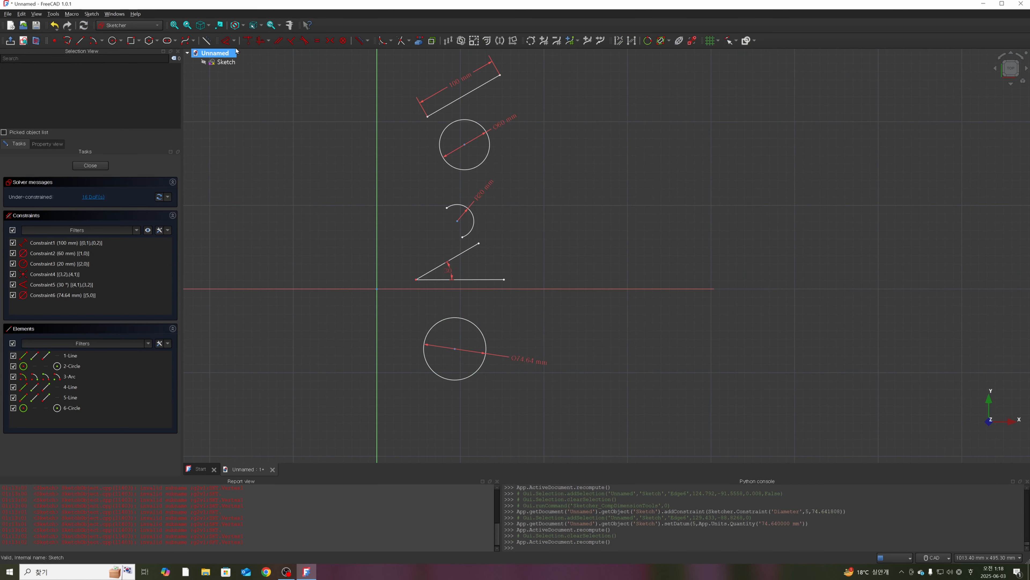
- Constrain the vertical distance between the origin and the lower circle's center to 71.56 mm
click(454, 348)
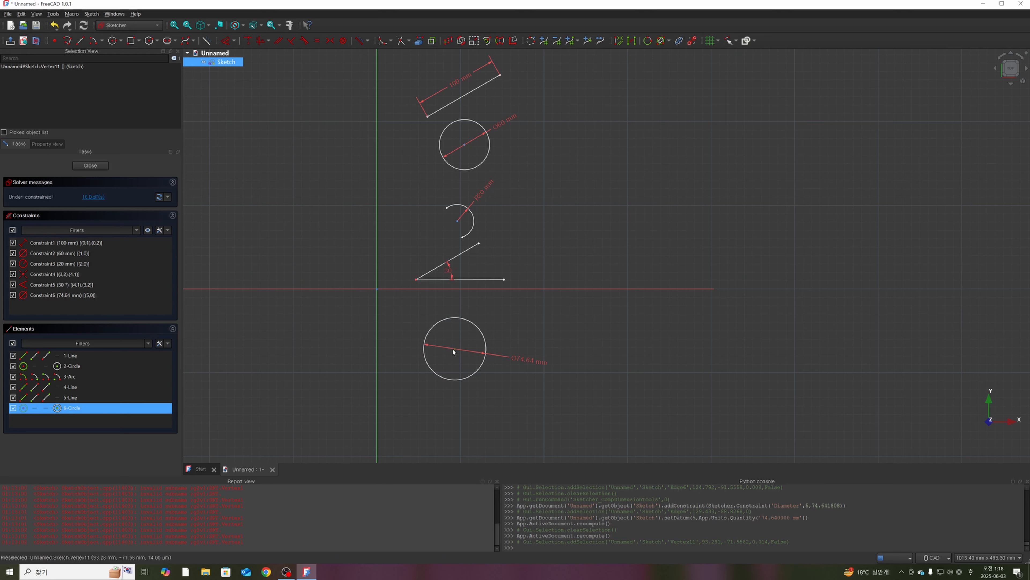
click(226, 40)
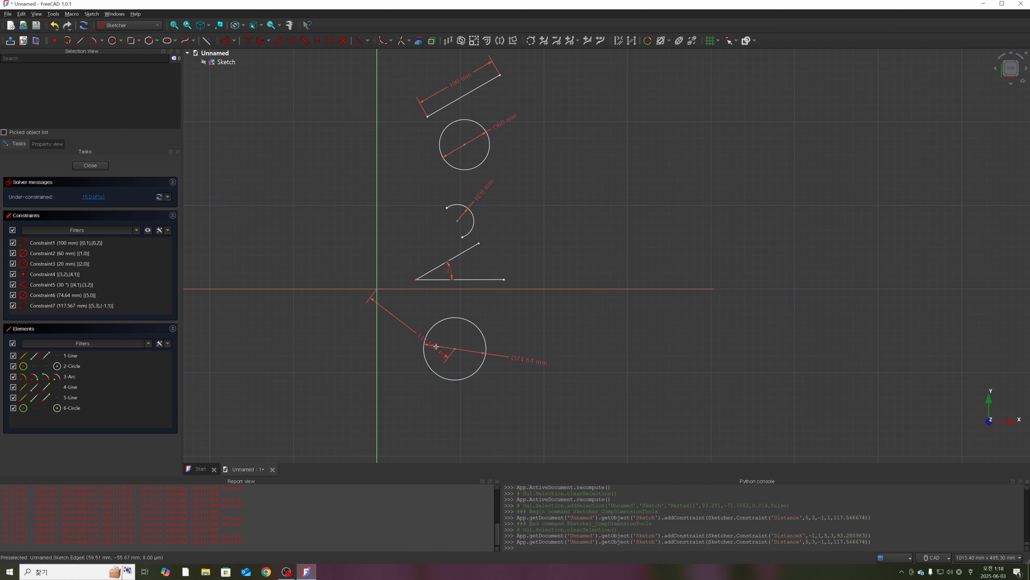
click(484, 355)
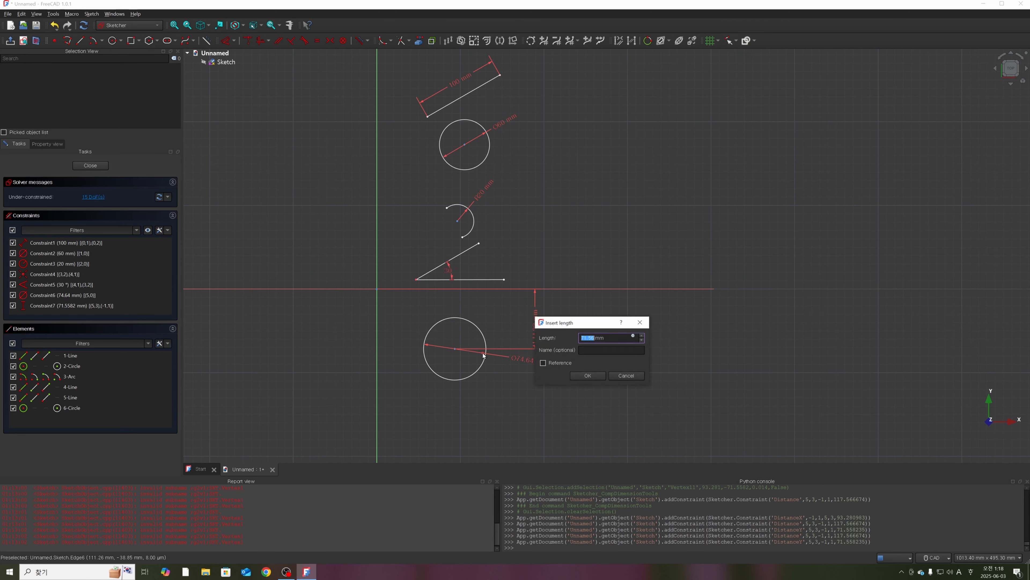
click(585, 376)
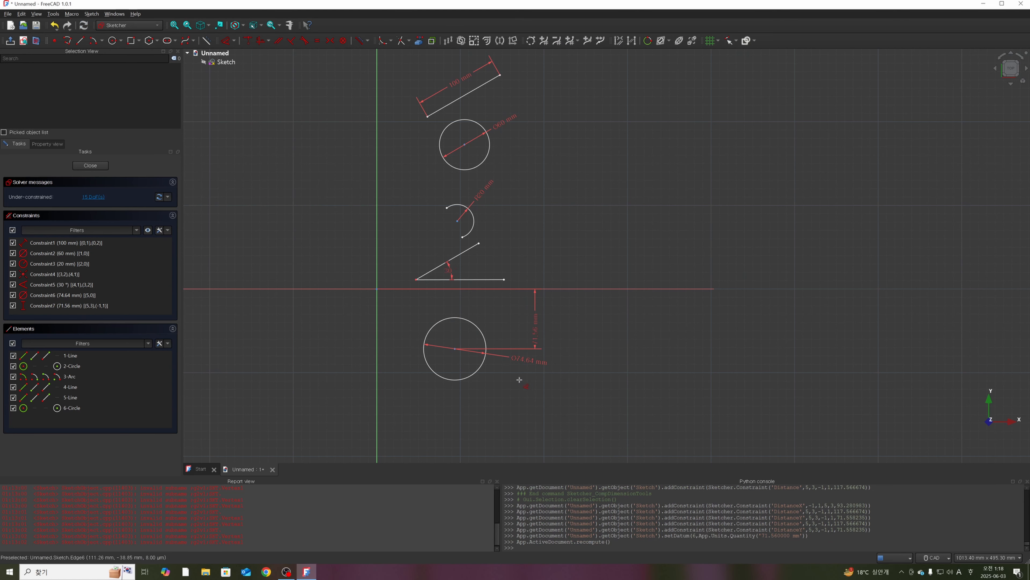
- Constrain the horizontal distance from the origin to the lower circle's center to 93.28 mm and reposition both distance labels
click(455, 349)
click(410, 406)
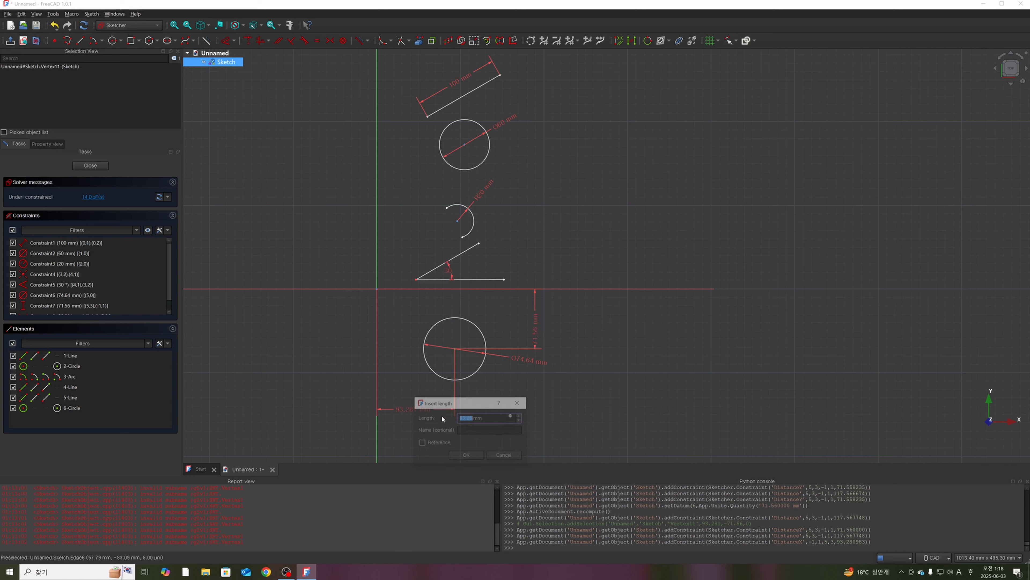
text(93.28)
click(467, 456)
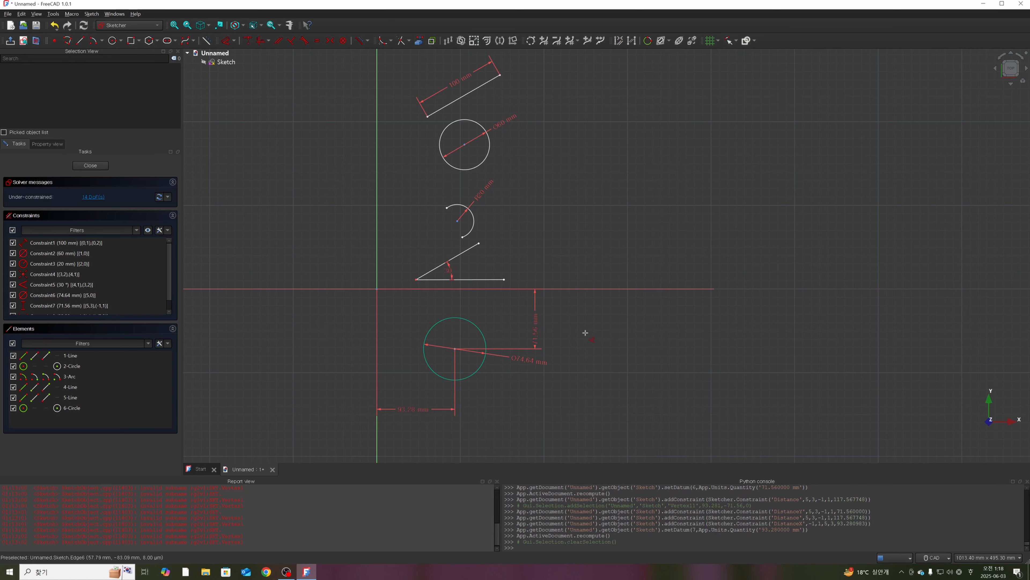
key(Escape)
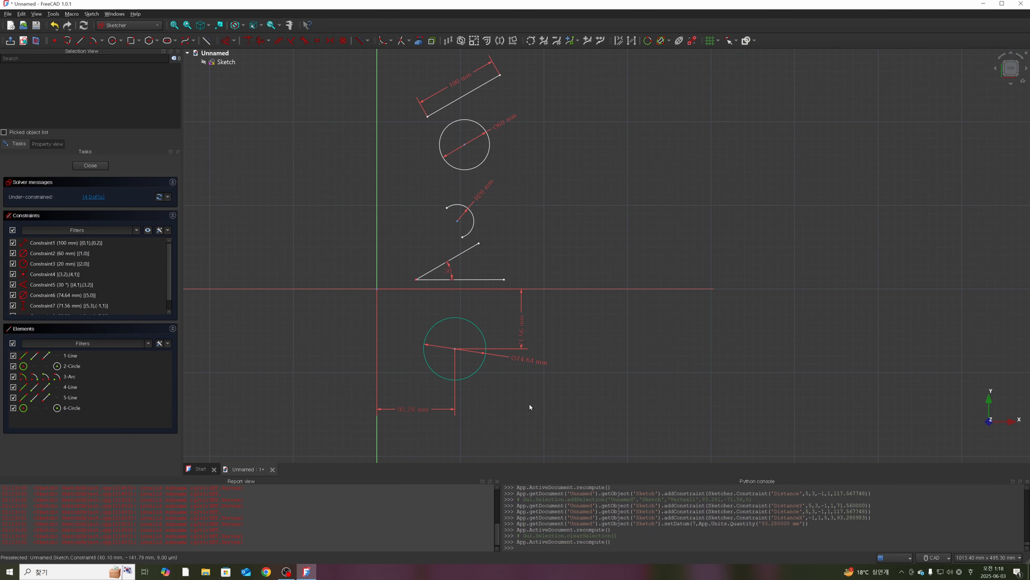
drag(521, 331, 566, 325)
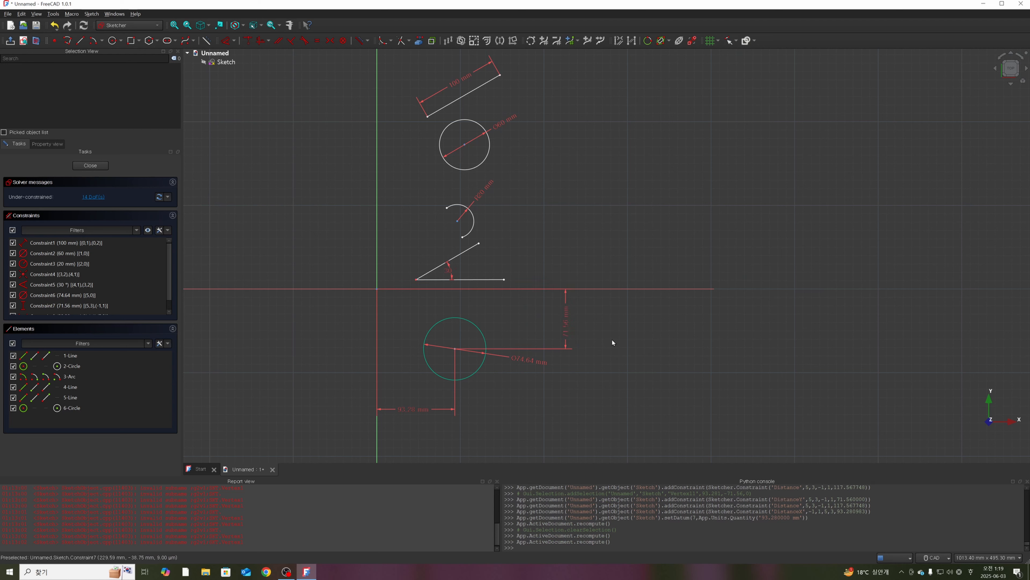
drag(414, 407, 414, 407)
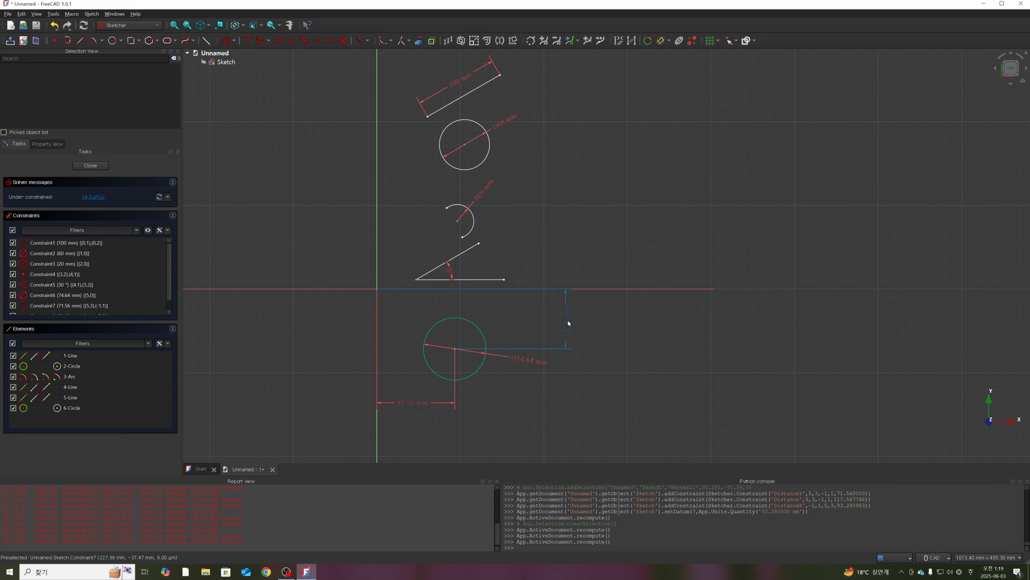
- Delete the horizontal and vertical distance constraints on the lower circle's center
click(424, 404)
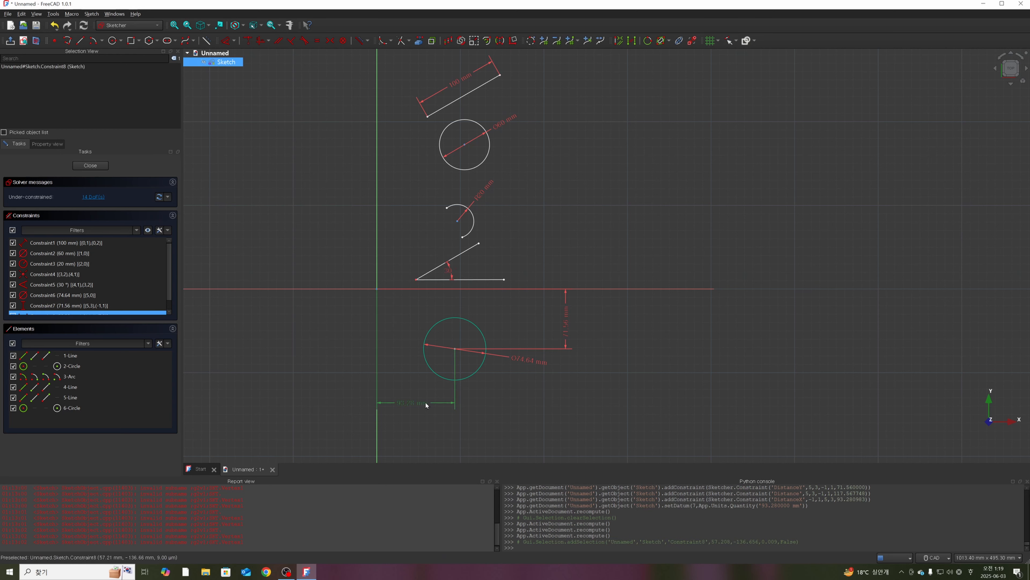
key(Delete)
click(567, 321)
key(Delete)
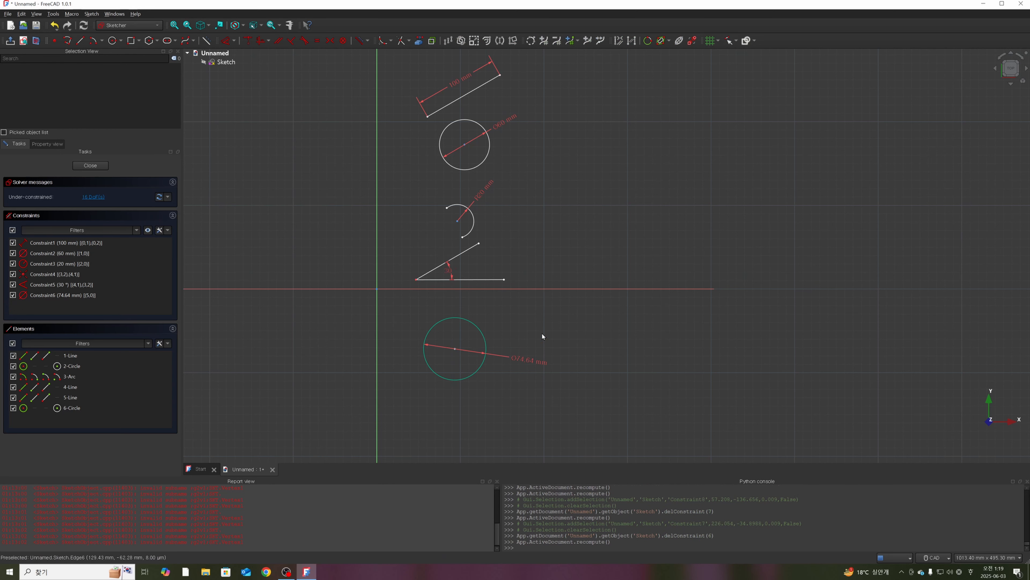
- Apply a lock constraint to the lower circle's center and move the horizontal dimension label below the circle
click(455, 348)
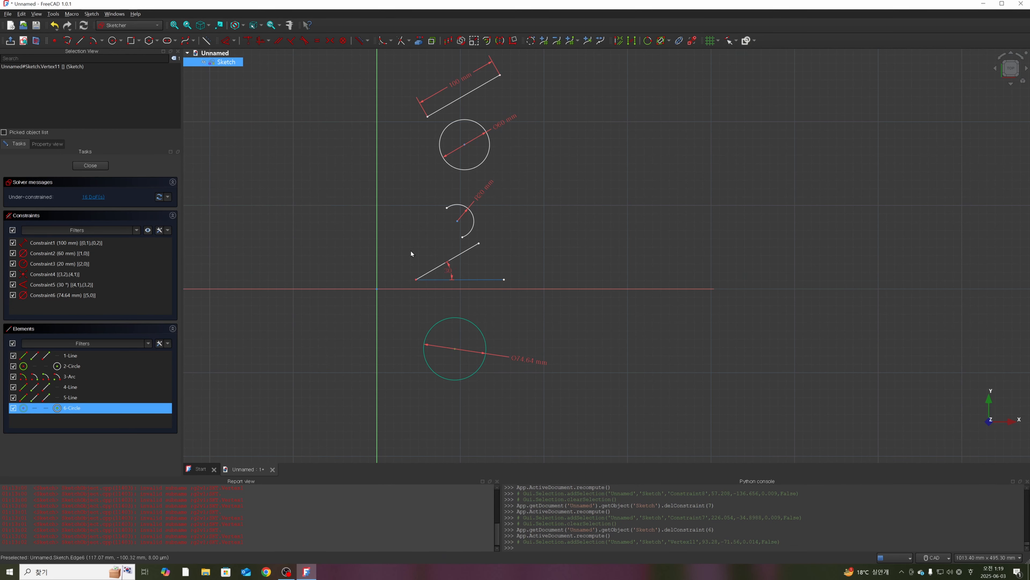
click(234, 41)
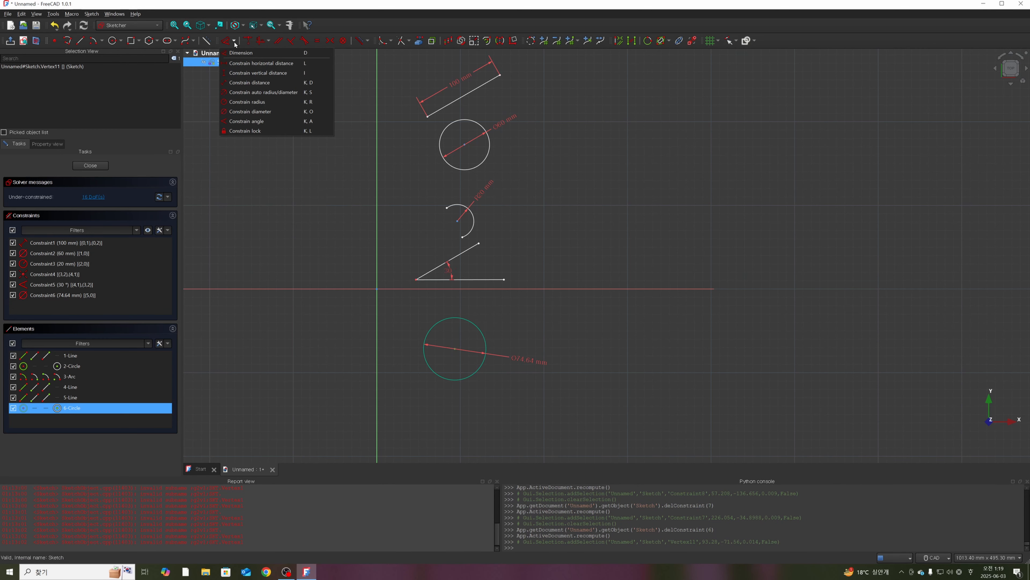
click(245, 131)
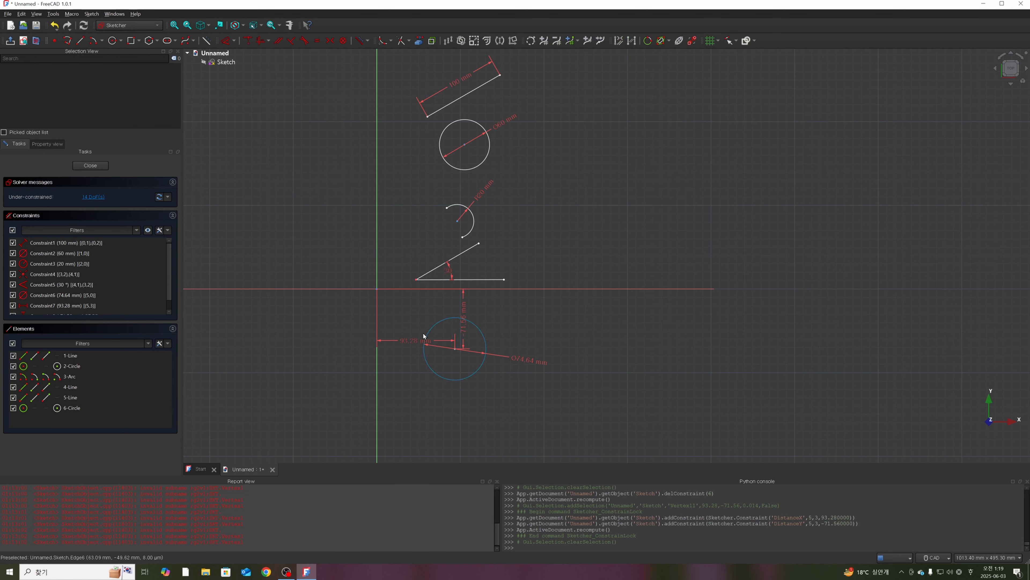
drag(406, 341, 415, 402)
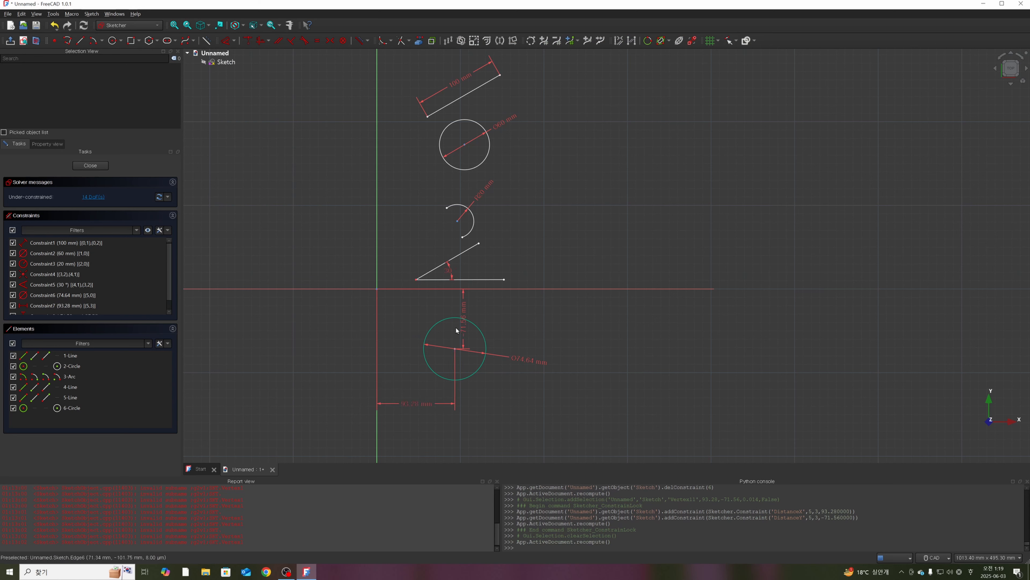
- Set the horizontal distance of the lower circle's center from the origin to 100 mm
click(426, 404)
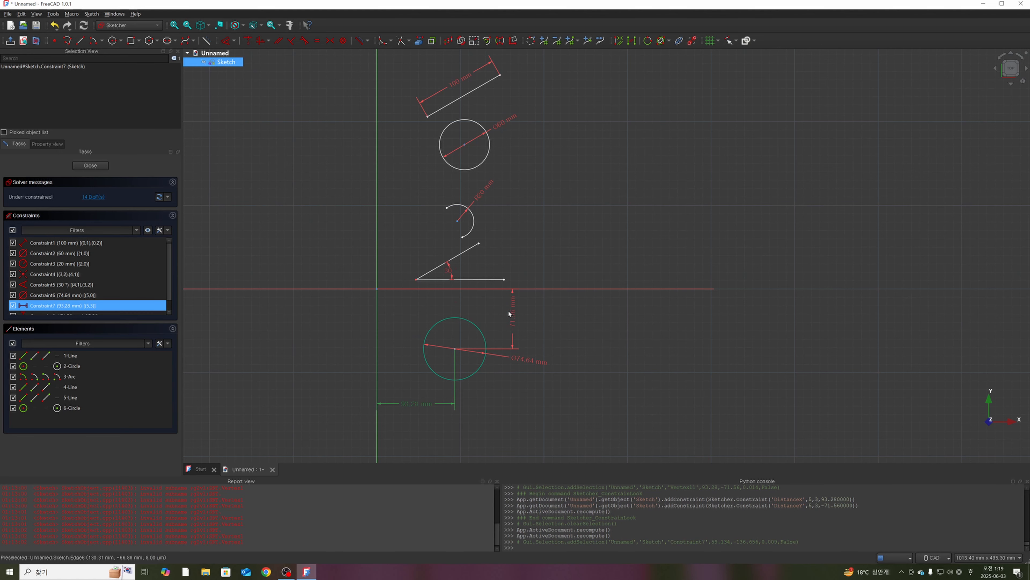
click(514, 315)
click(569, 365)
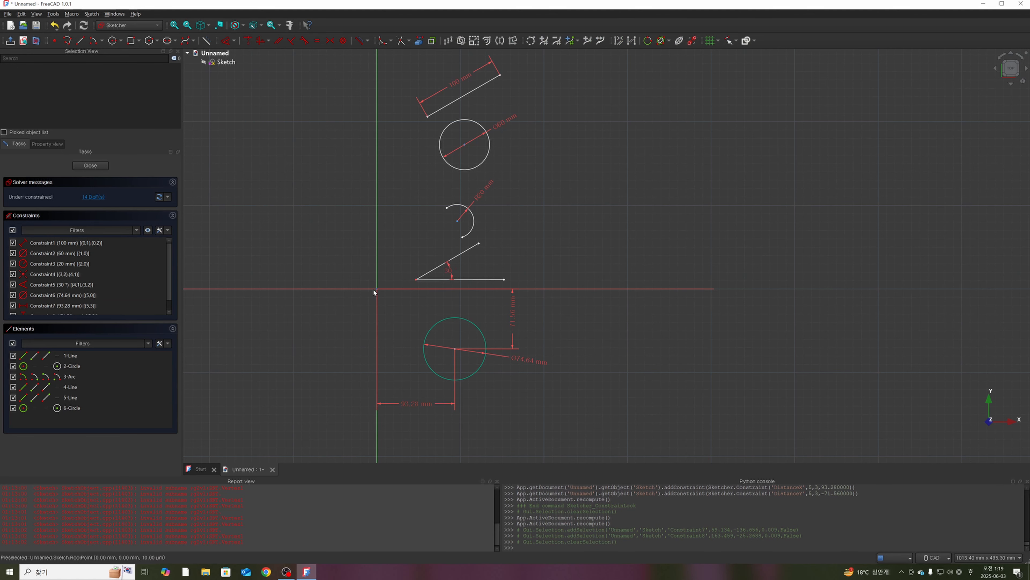
click(413, 404)
- Try setting the vertical distance of the lower circle's center to 100 mm, and undo that change
double_click(518, 317)
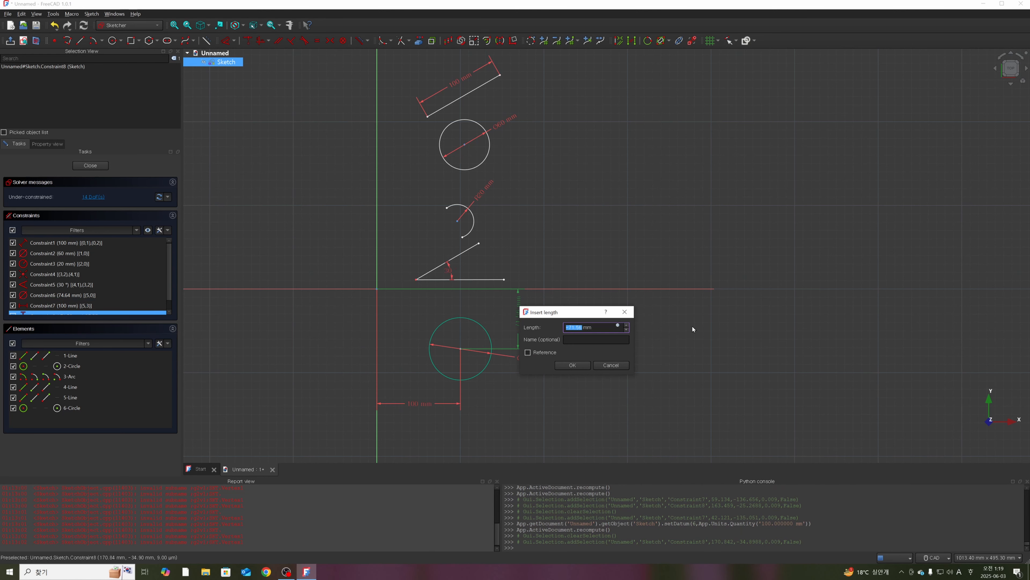
key(Return)
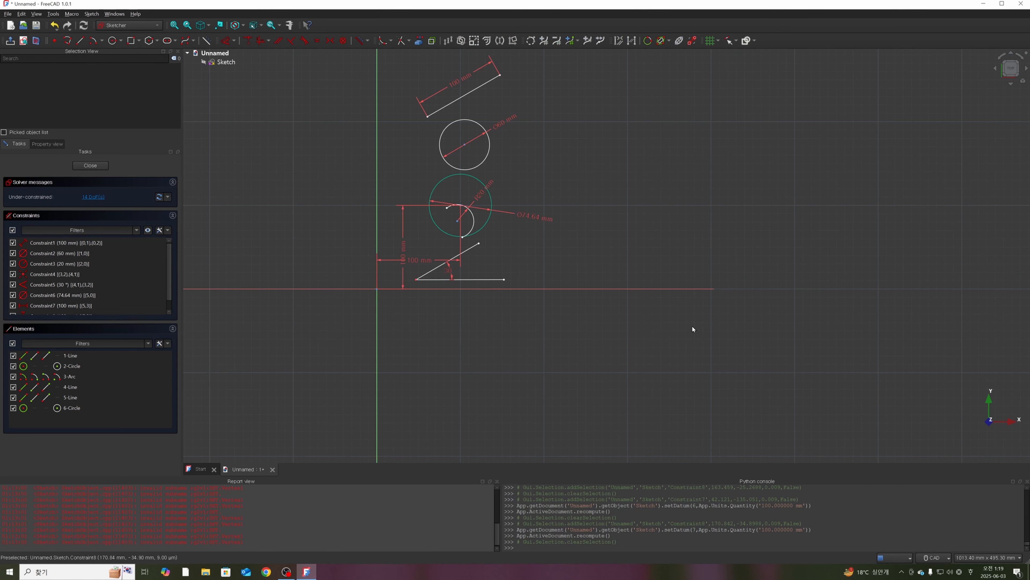
key(ctrl+z)
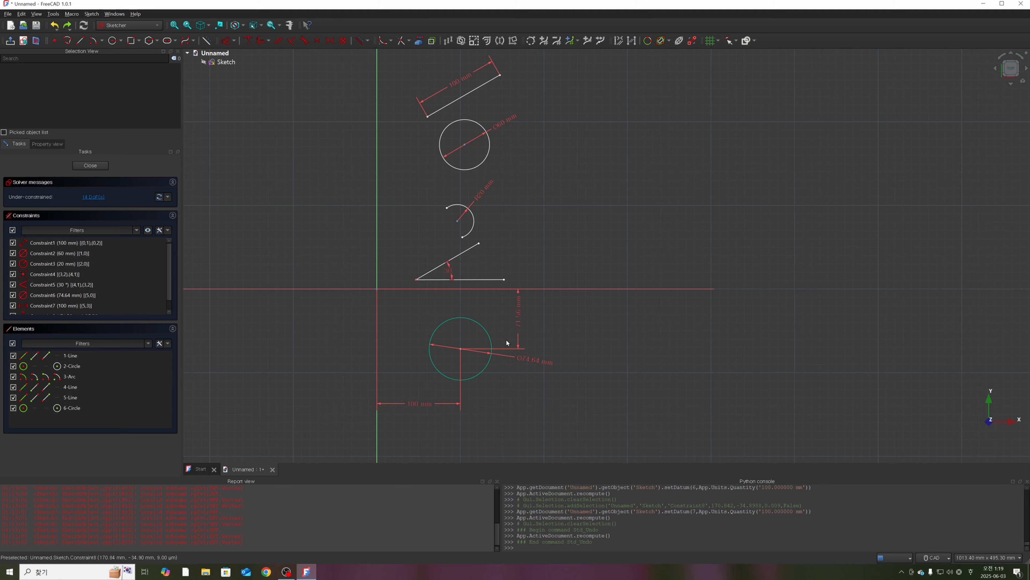
- Draw a slanted line about 106 mm long beside the existing geometry and a nearly vertical line about 67 mm long beneath it
scroll(648, 299, down, 2)
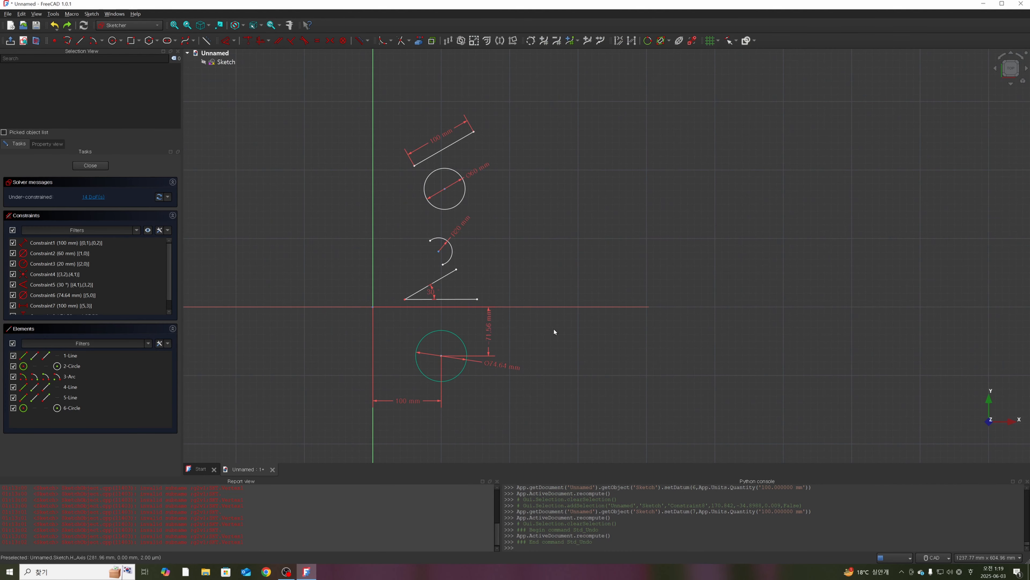
middle_drag(610, 367, 542, 374)
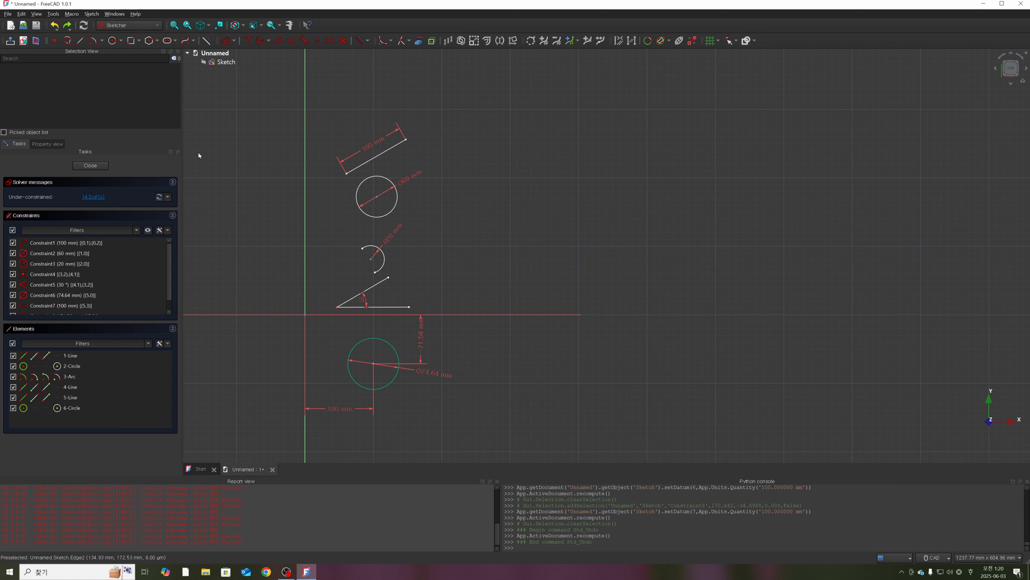
click(80, 40)
click(487, 171)
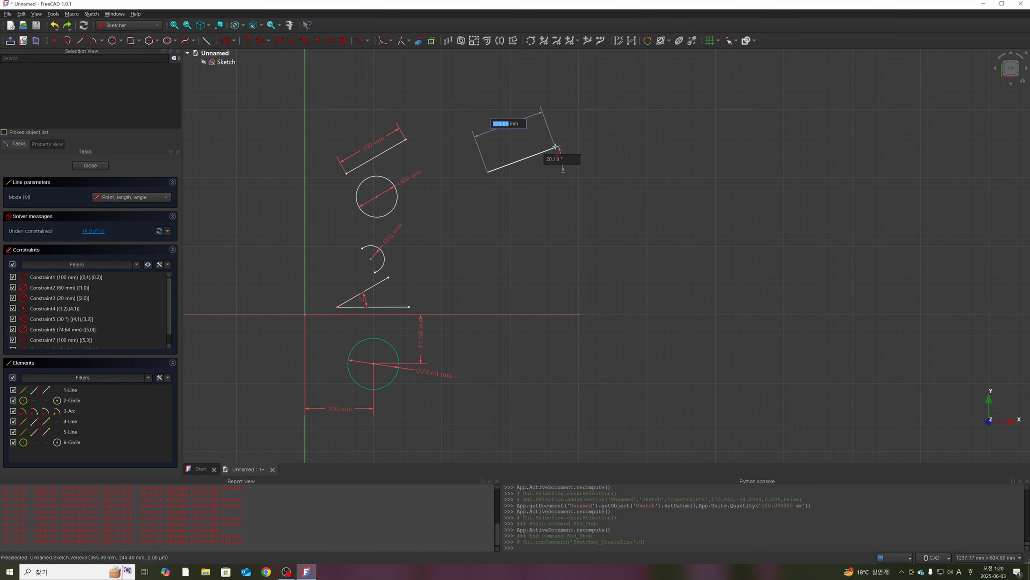
click(556, 147)
click(527, 217)
click(530, 173)
right_click(531, 172)
- Constrain the upper endpoint of the nearly vertical line onto the slanted line above it with a coincident constraint
click(530, 172)
click(565, 181)
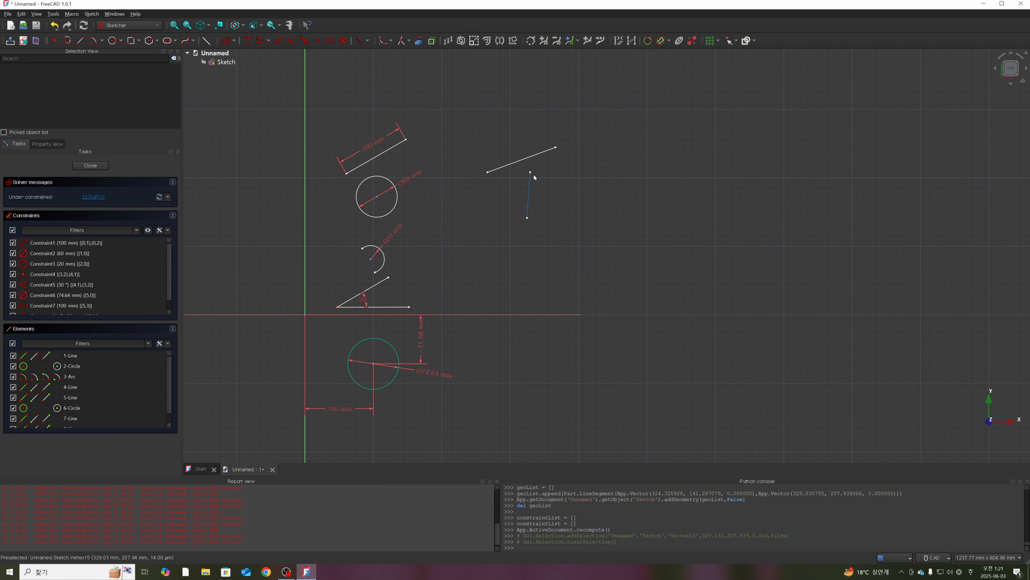
click(531, 173)
click(535, 158)
click(562, 182)
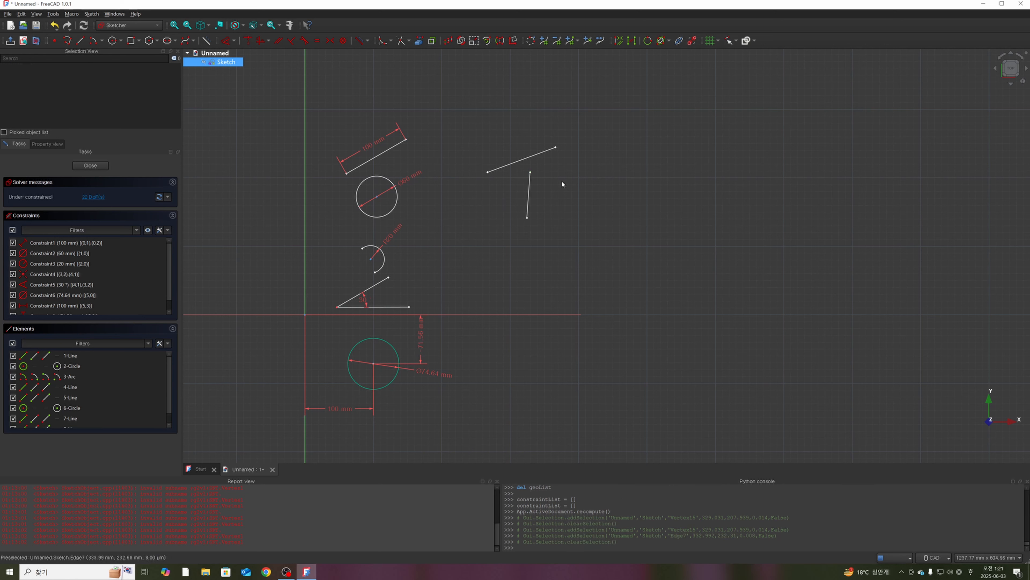
click(530, 173)
click(531, 160)
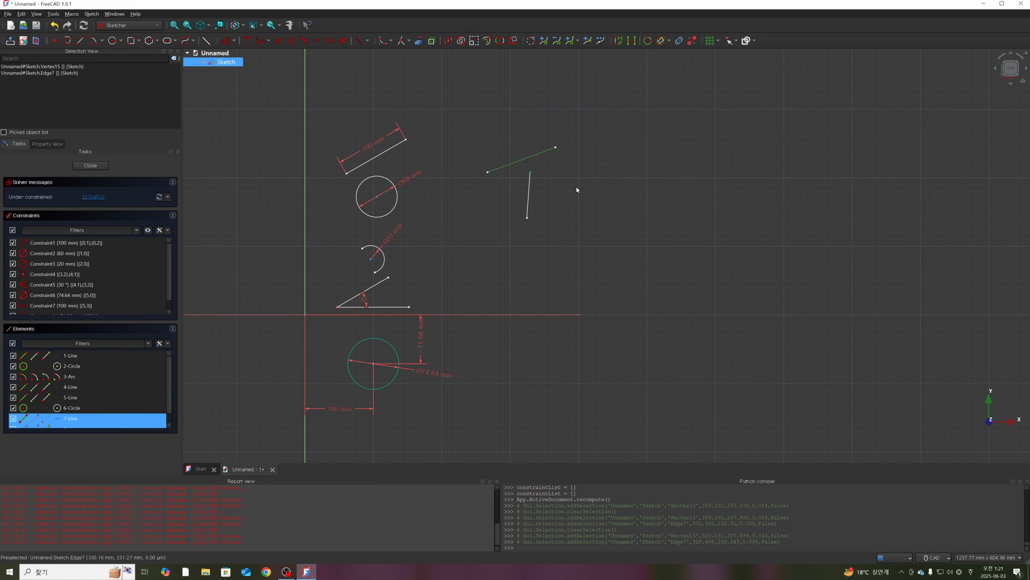
click(576, 187)
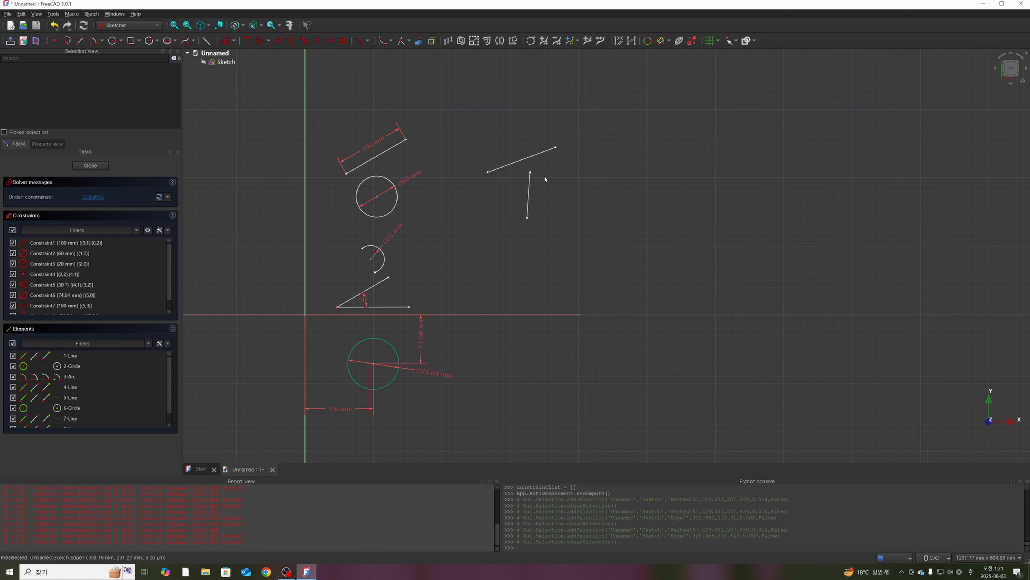
click(532, 174)
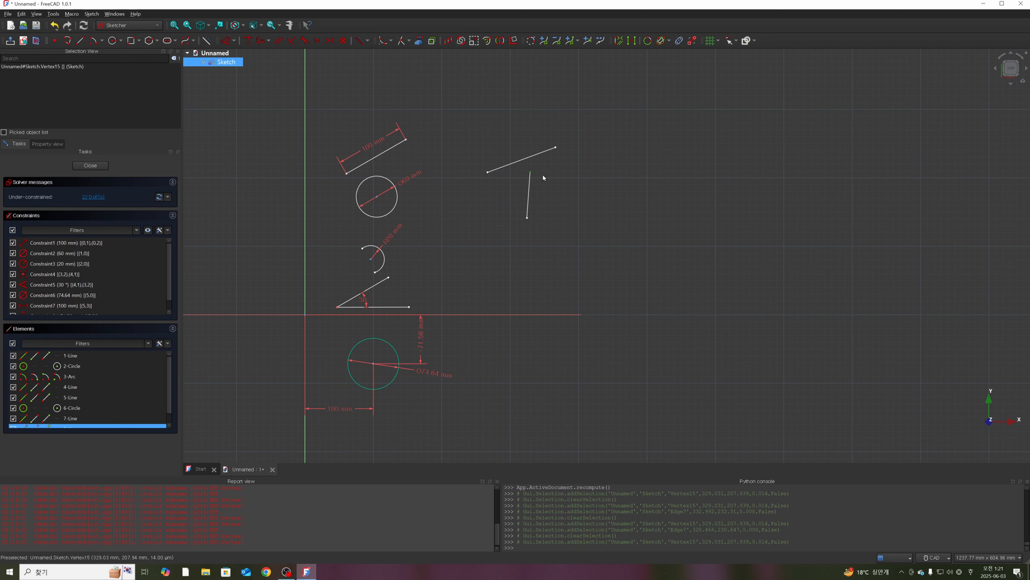
click(545, 166)
click(530, 173)
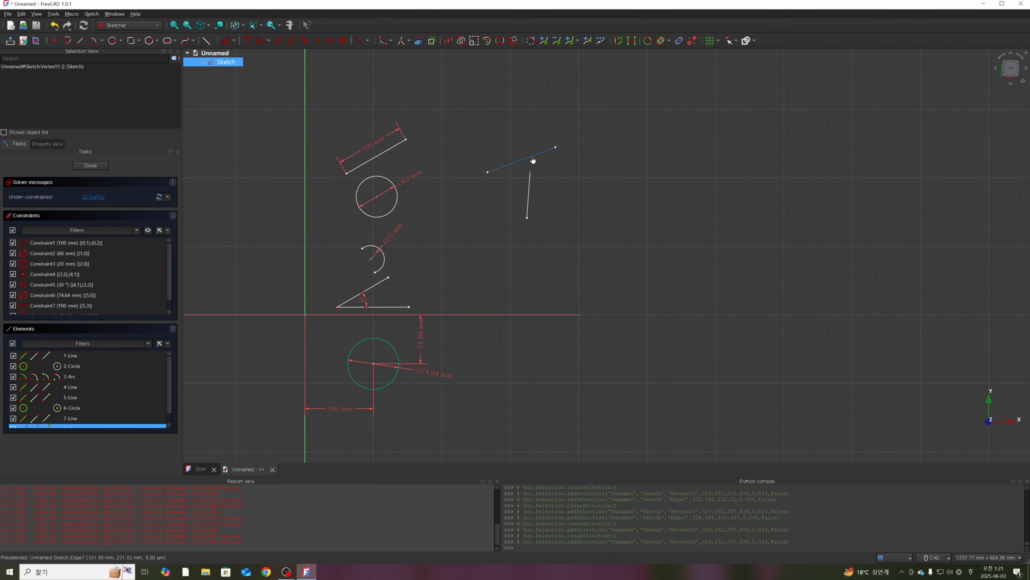
click(532, 160)
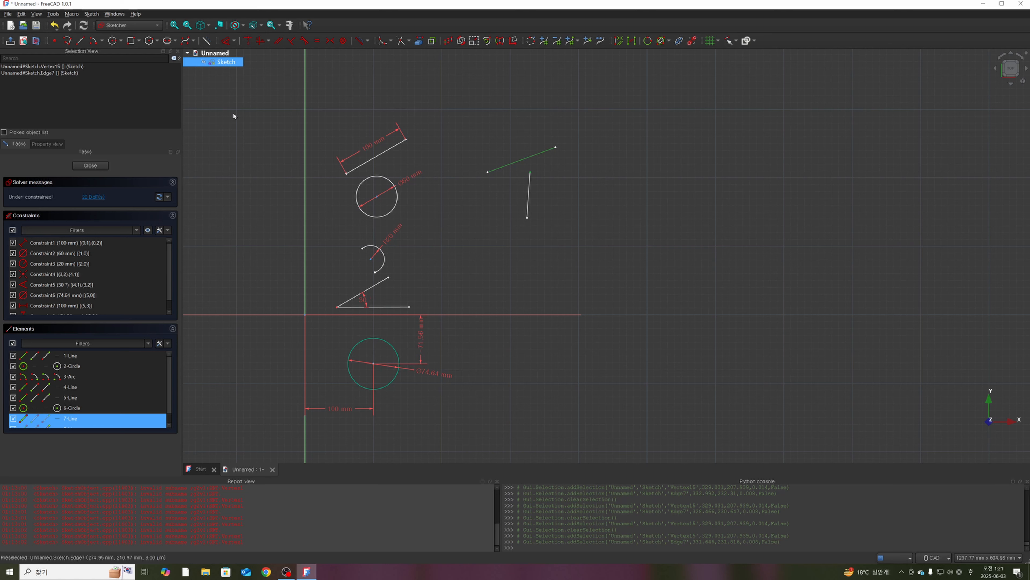
click(250, 43)
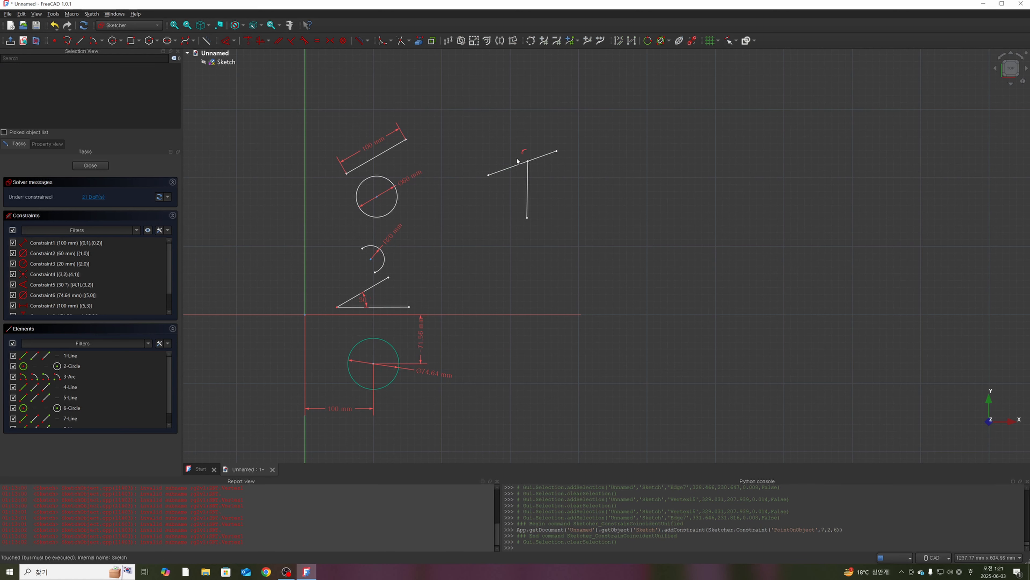
click(528, 162)
click(543, 156)
click(569, 189)
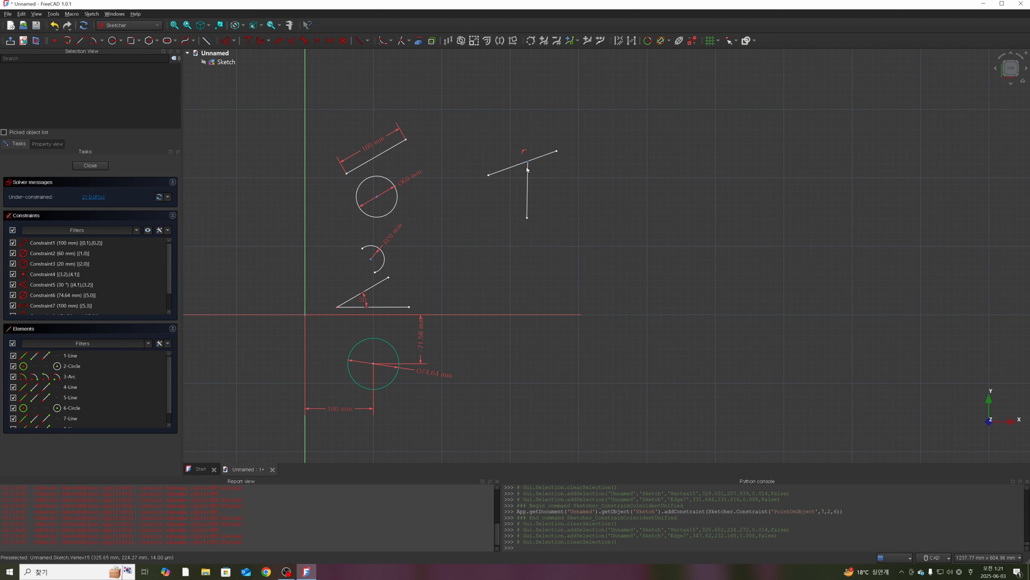
click(514, 166)
click(528, 193)
click(574, 230)
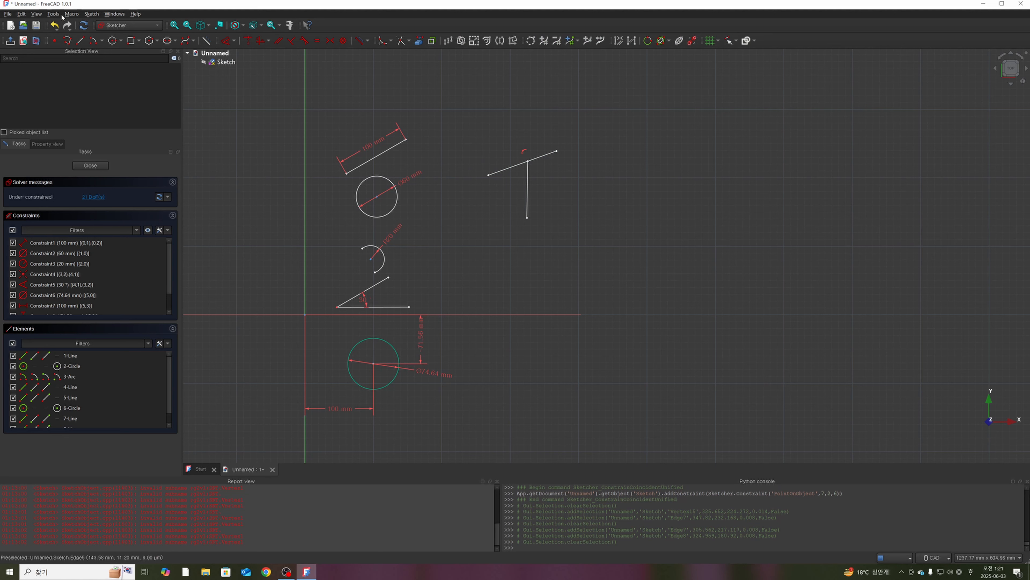
- Draw a circle with a radius of about 33 mm below the joined lines and a short slanted line about 45 mm long beside it
click(113, 40)
click(518, 263)
click(534, 280)
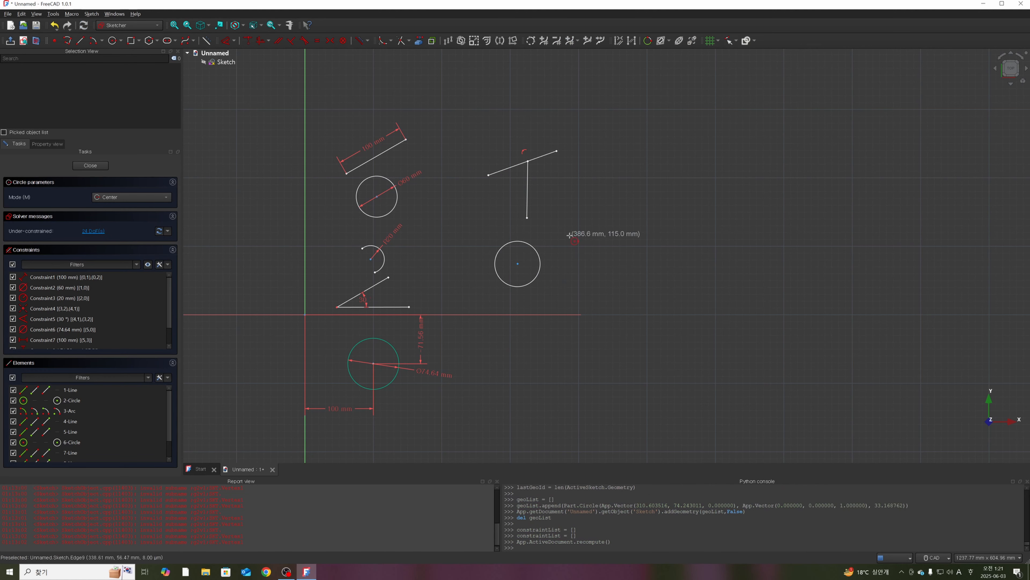
key(Escape)
click(80, 41)
click(577, 254)
click(547, 244)
key(Escape)
- Constrain the short line's nearer endpoint onto the circle with a coincident constraint, and move that endpoint lower along the circle
click(539, 255)
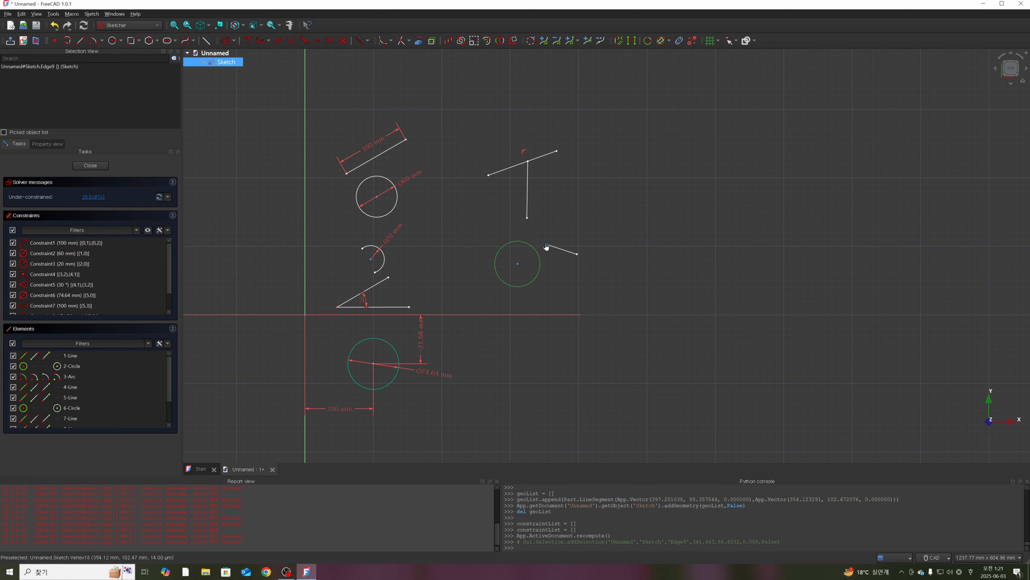
click(546, 245)
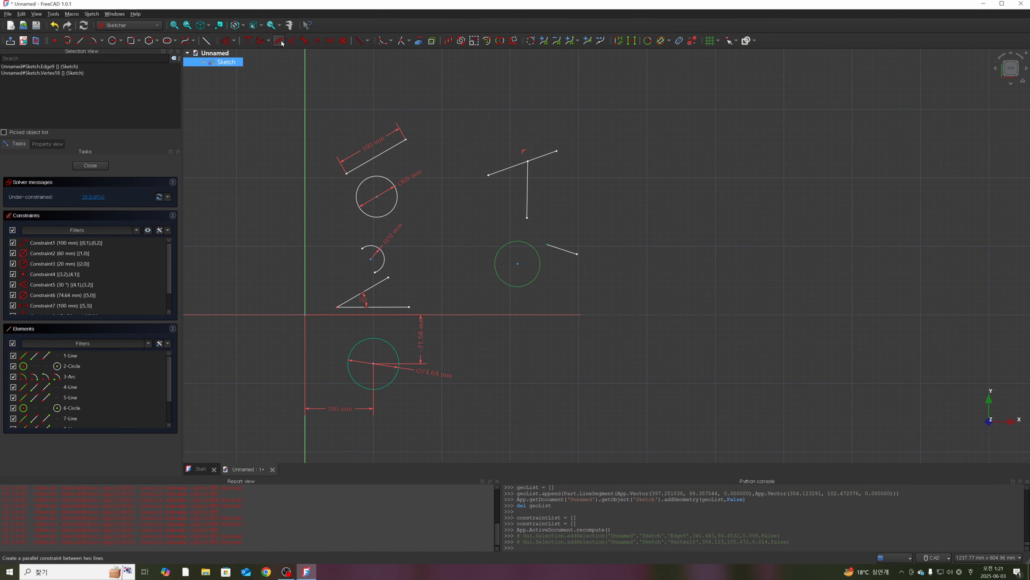
click(247, 40)
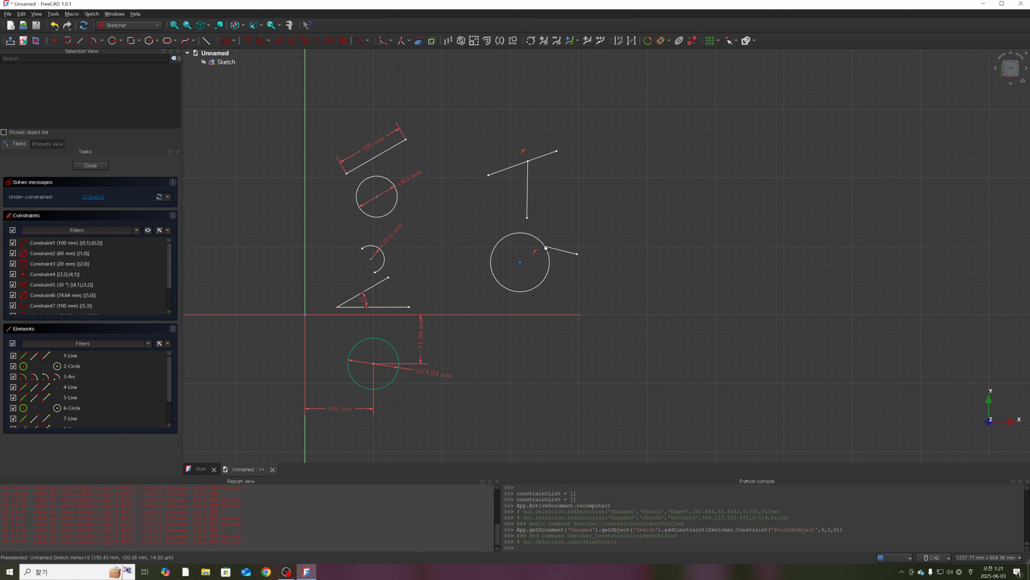
mouse_move(545, 247)
mouse_down()
mouse_move(543, 226)
mouse_move(486, 226)
mouse_move(504, 292)
mouse_move(549, 280)
mouse_move(543, 264)
mouse_up()
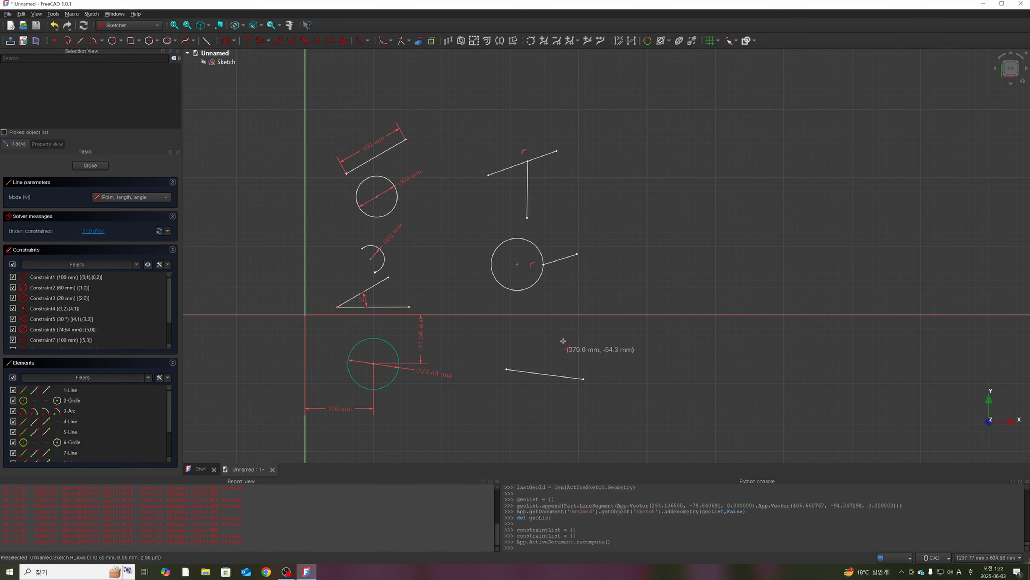
- Place a point above the slanted line below the horizontal axis and constrain it onto that line with a coincident constraint
right_click(562, 342)
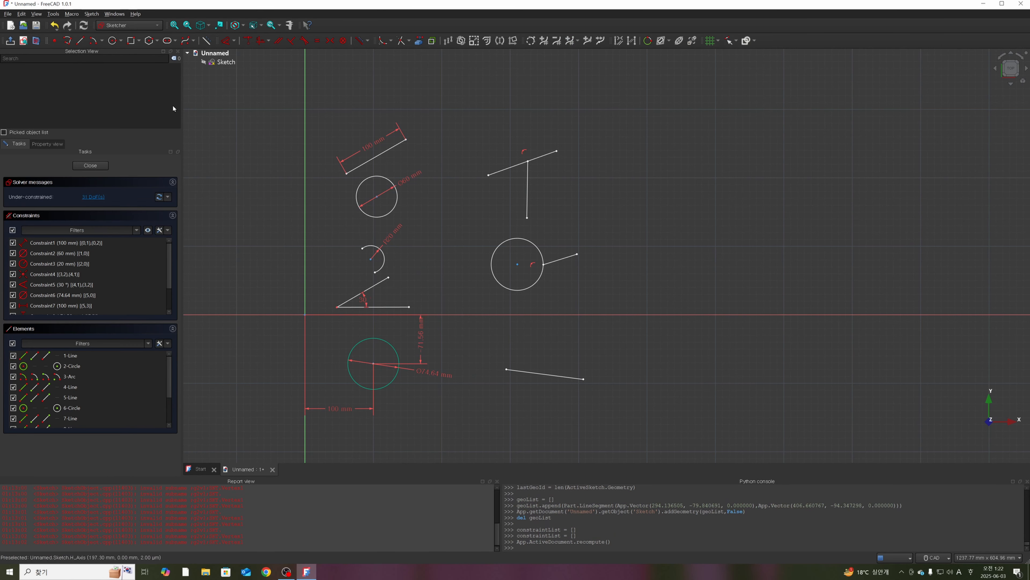
click(55, 40)
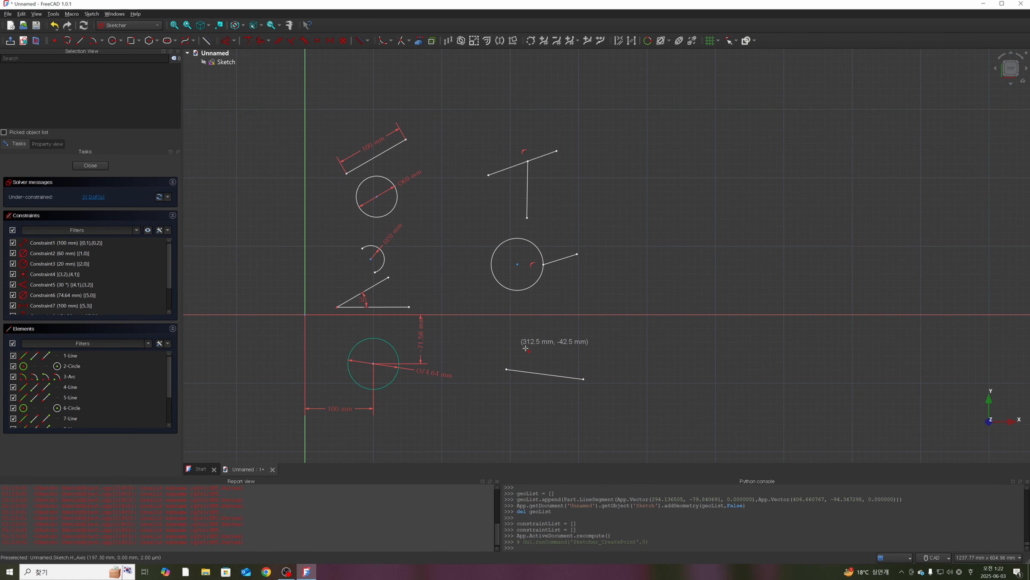
click(551, 341)
right_click(573, 345)
click(551, 342)
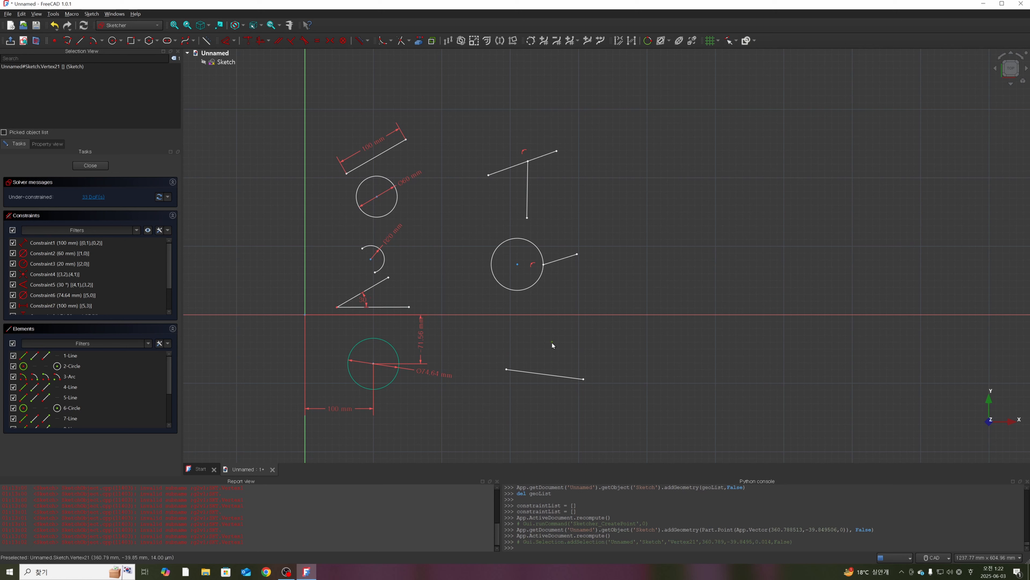
click(559, 375)
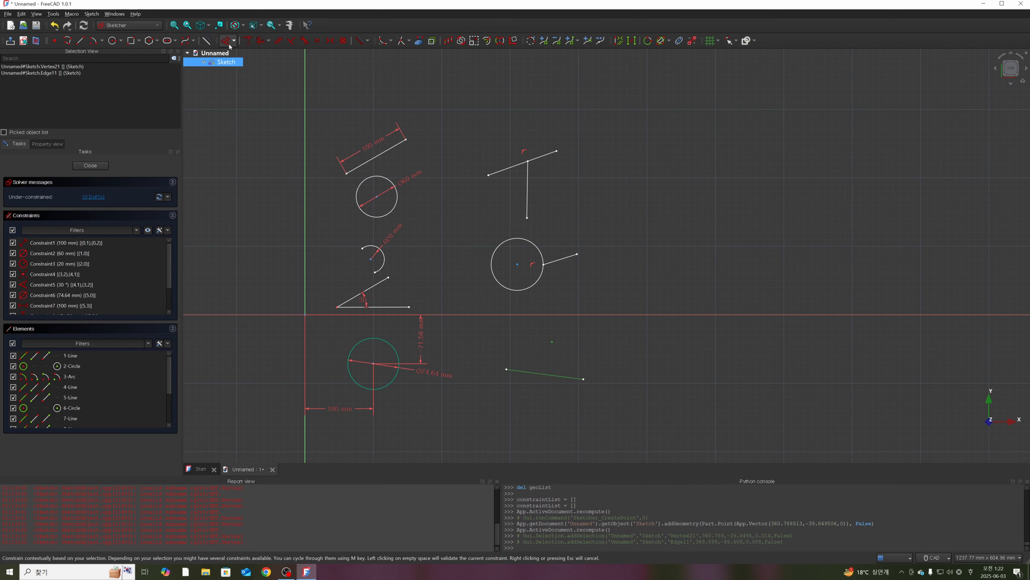
click(247, 41)
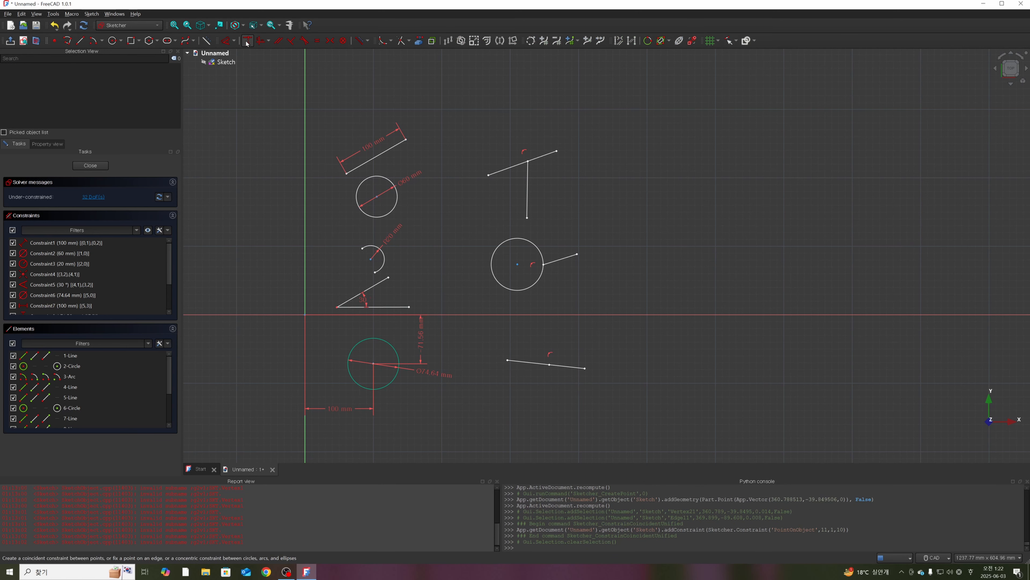
- Slide the constrained point along the lower slanted line and reposition the line together with its lower endpoint
drag(584, 386, 504, 339)
drag(550, 365, 546, 388)
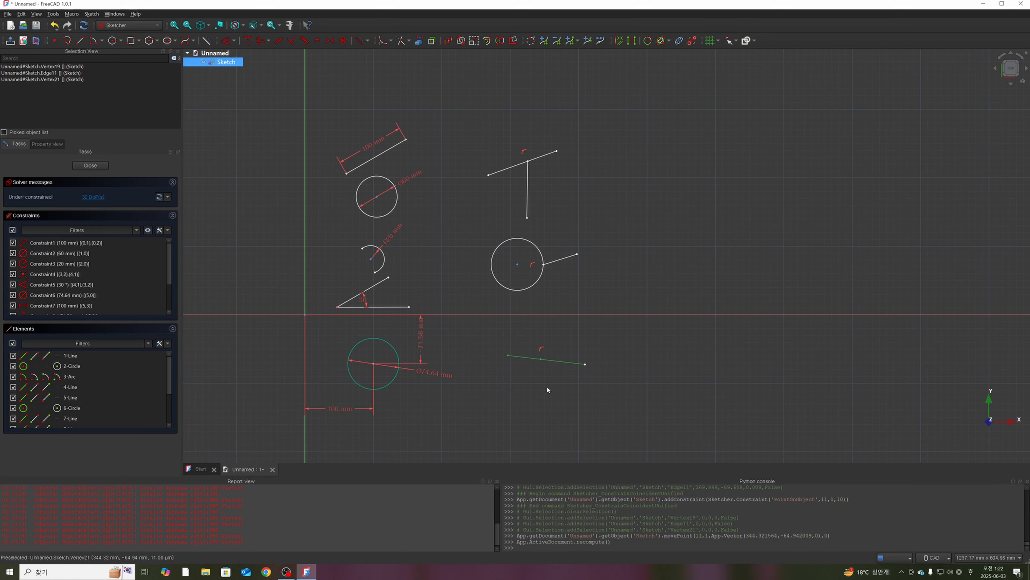
click(524, 358)
click(525, 360)
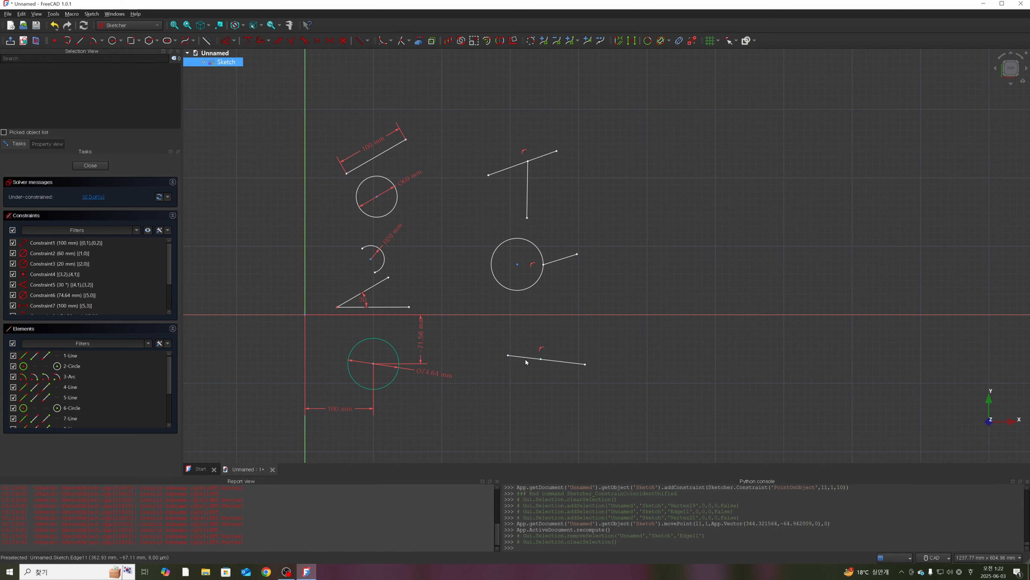
drag(498, 333, 660, 420)
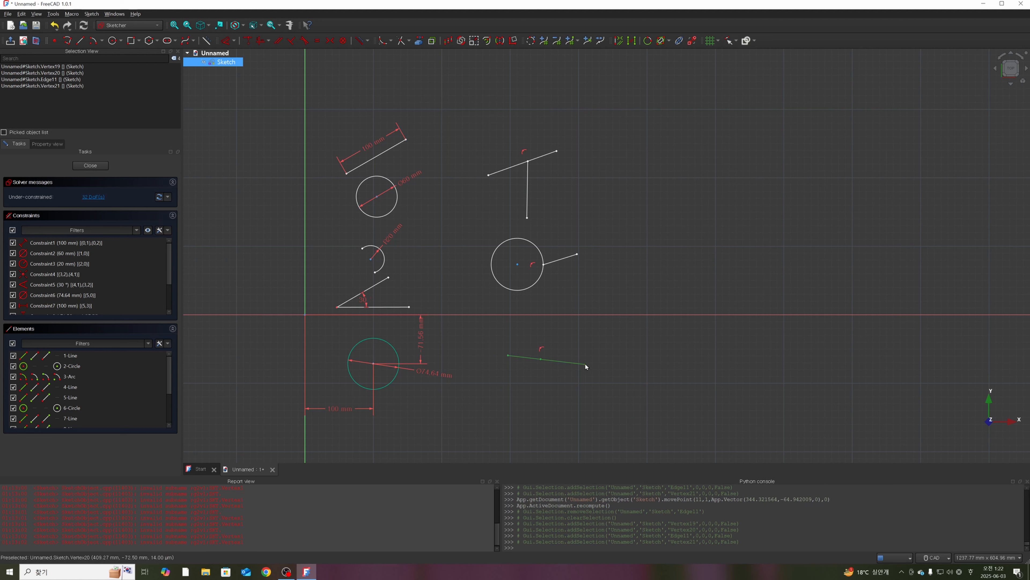
drag(583, 363, 555, 369)
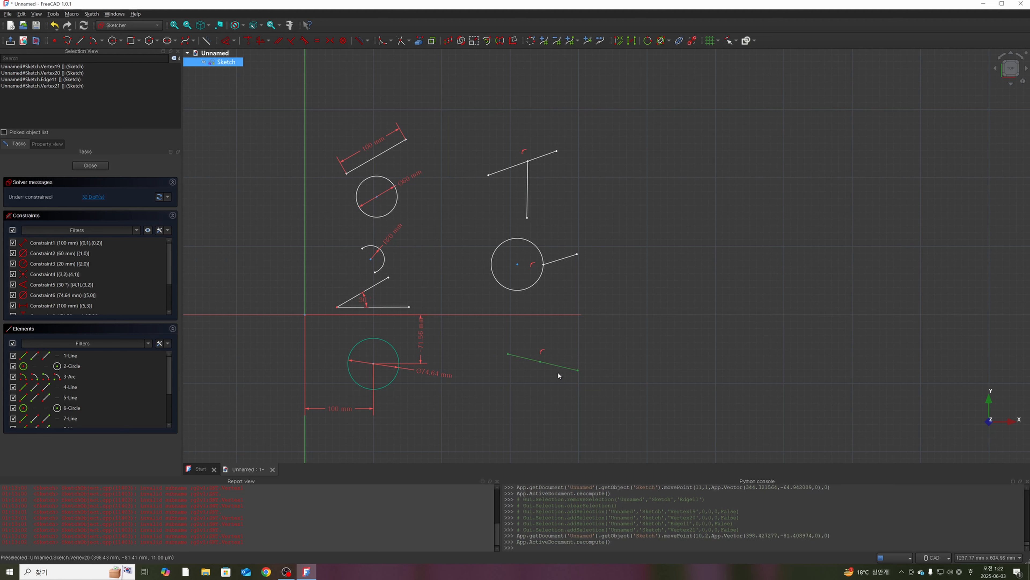
key(Escape)
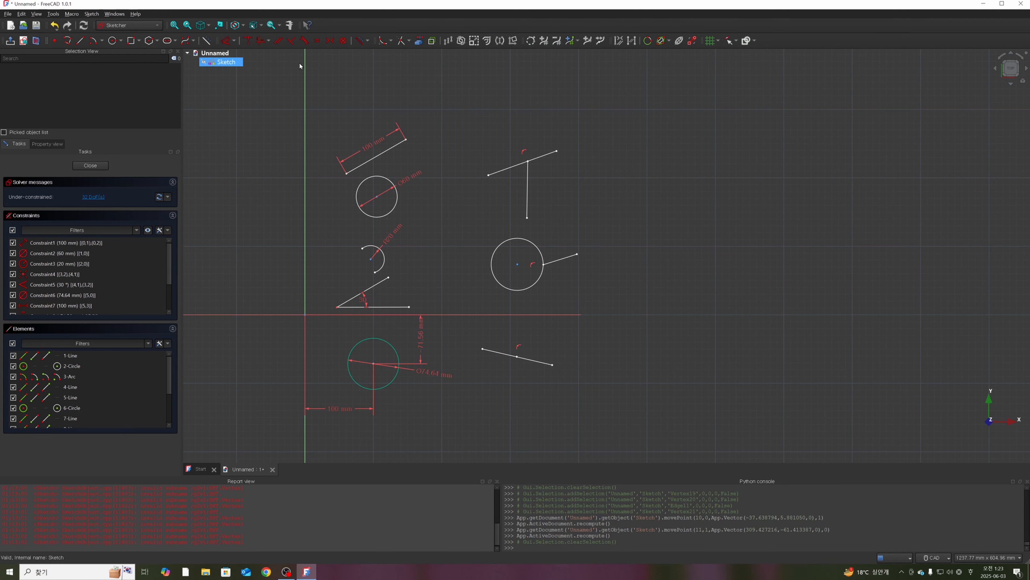
- Draw a slanted line about 159 mm long in the empty area beside the joined lines, constrain it horizontal, and shift it slightly
click(268, 42)
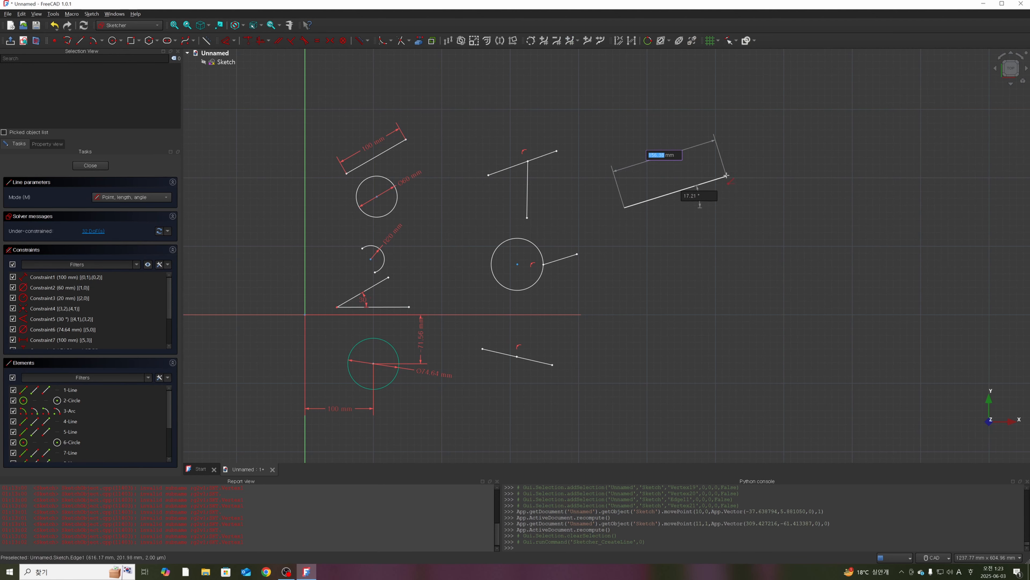
click(727, 170)
click(689, 184)
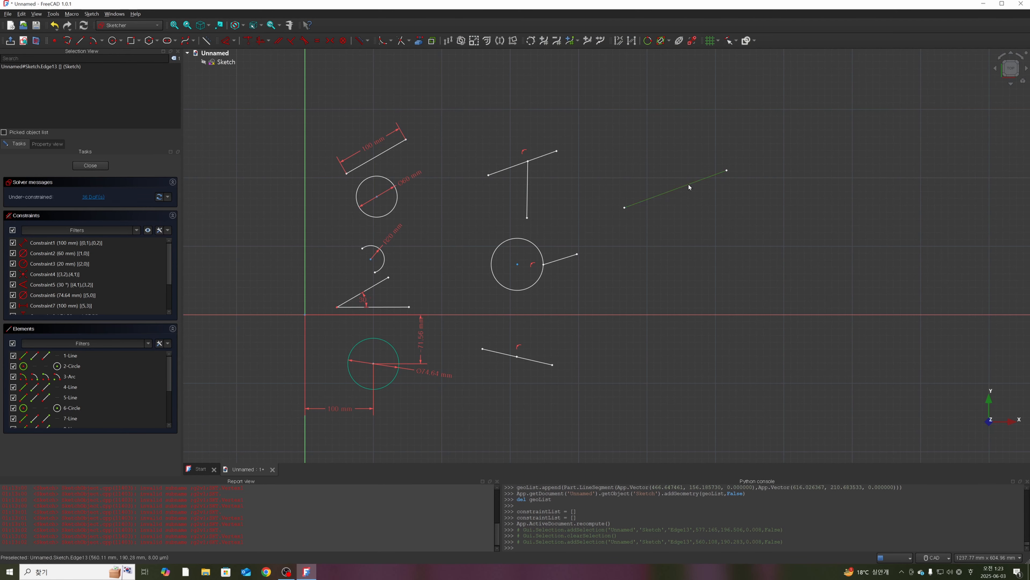
click(261, 42)
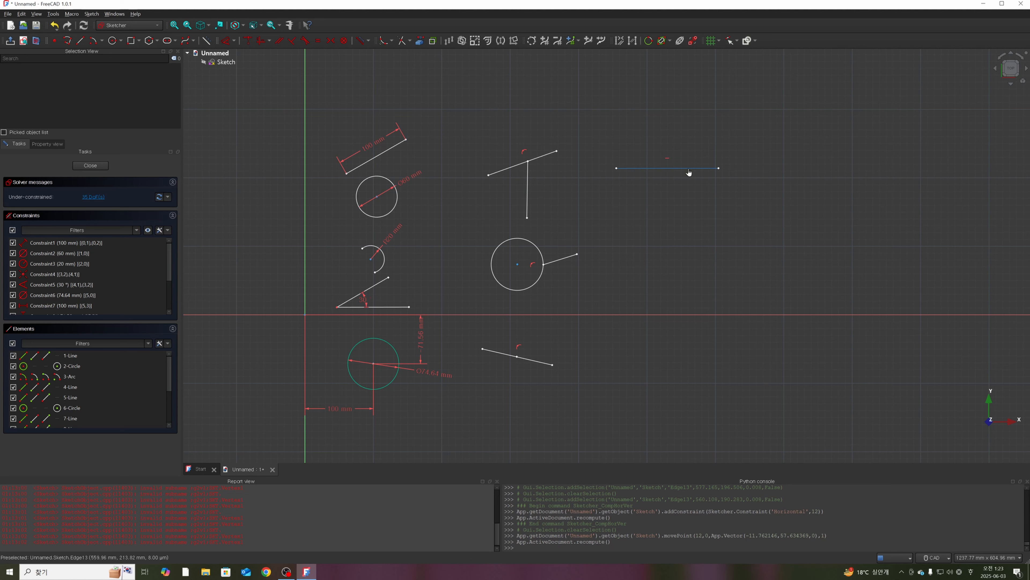
drag(689, 168, 694, 168)
- Add a short steep line beneath the horizontal line, constrain it vertical, and adjust its length and position
drag(631, 213, 649, 230)
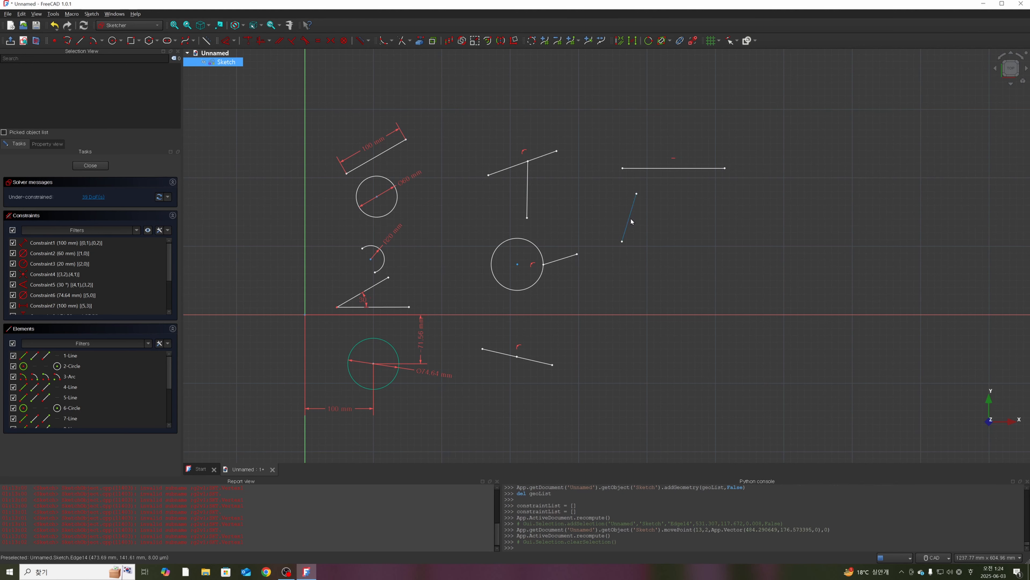
click(649, 231)
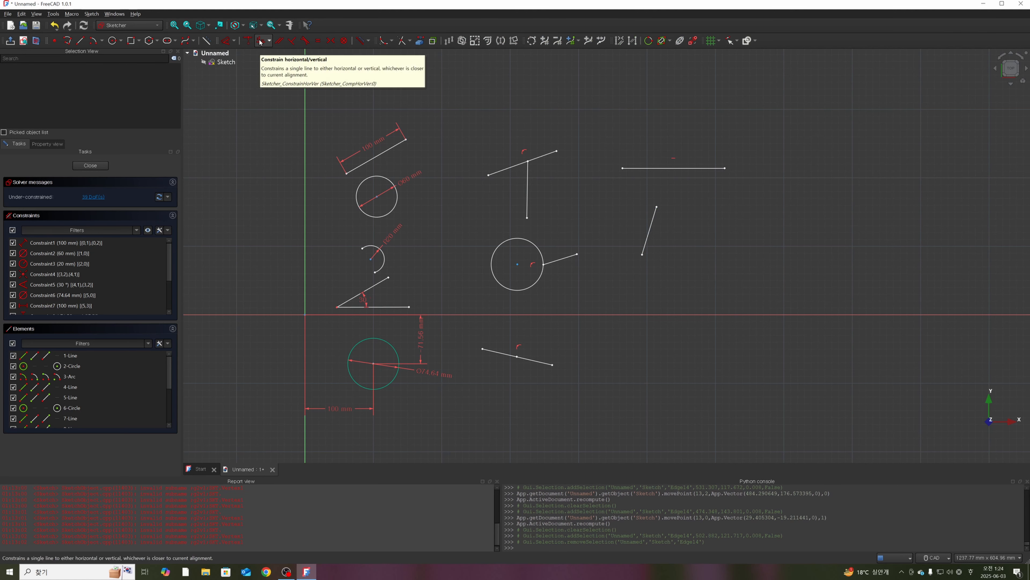
click(260, 40)
click(646, 244)
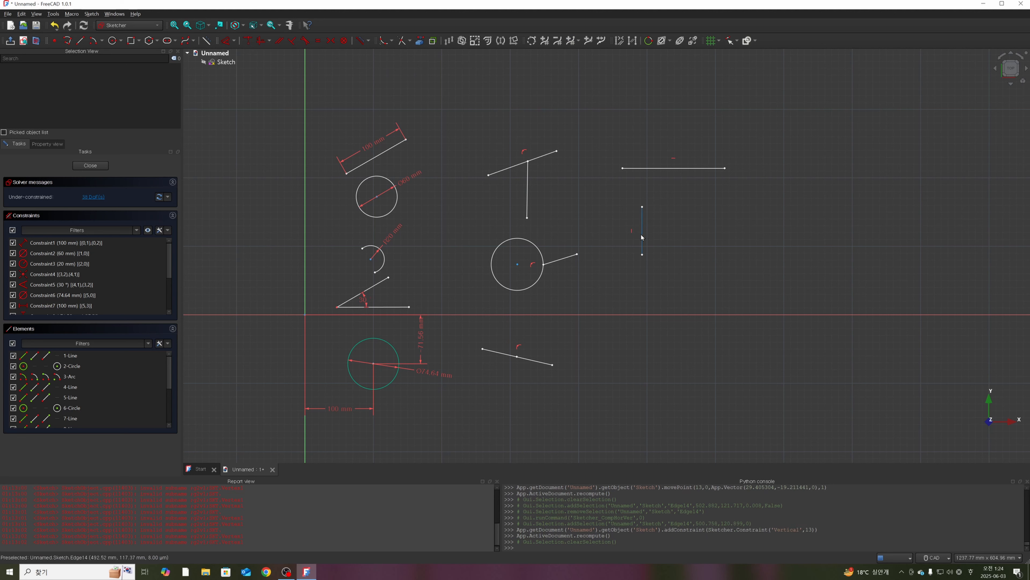
drag(642, 255, 644, 270)
drag(644, 240, 670, 232)
- Draw a steep line about 98 mm long below the horizontal axis, under the vertical line, and constrain it horizontal
click(80, 40)
click(671, 333)
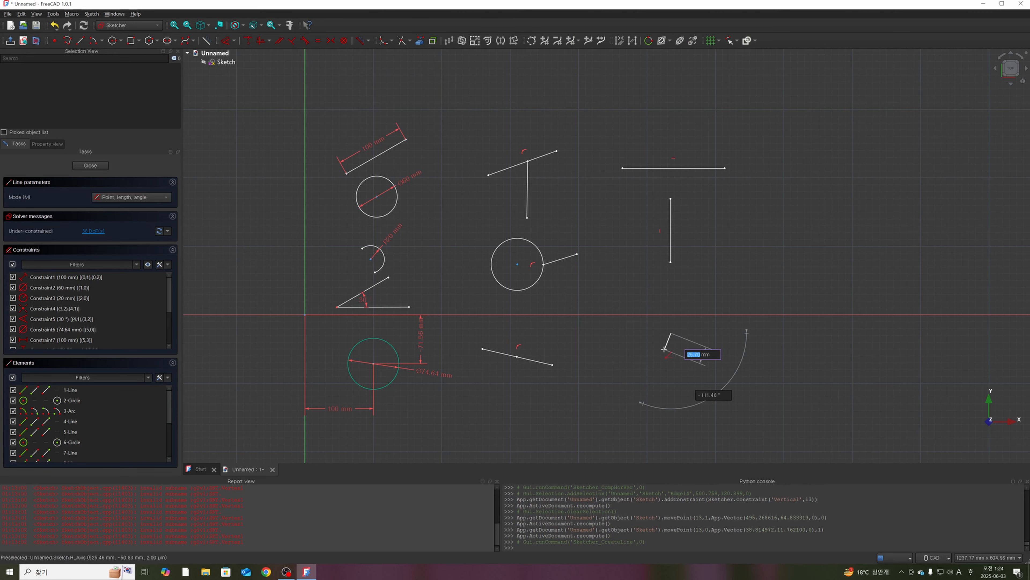
click(654, 397)
right_click(665, 357)
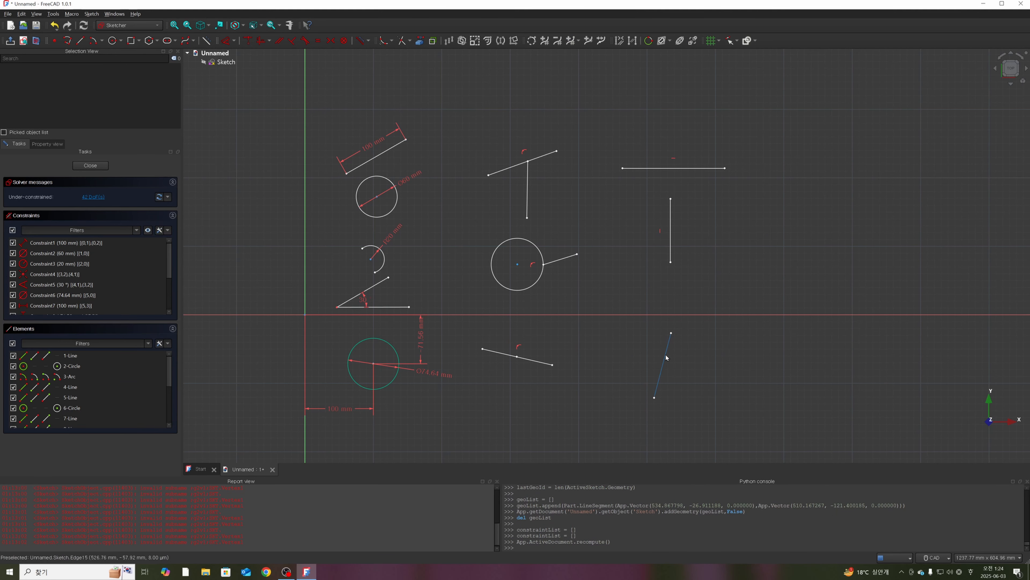
click(663, 354)
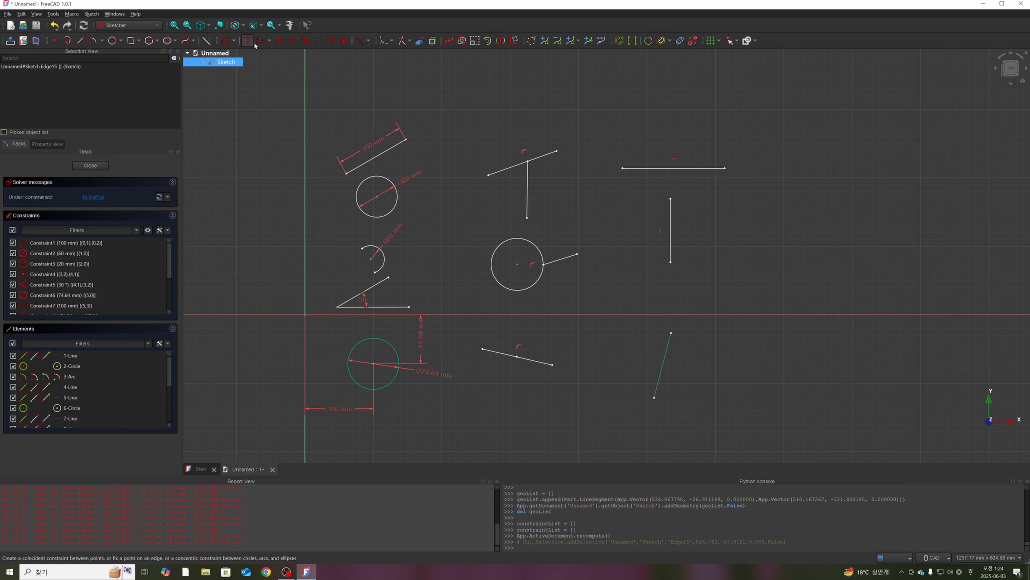
click(269, 40)
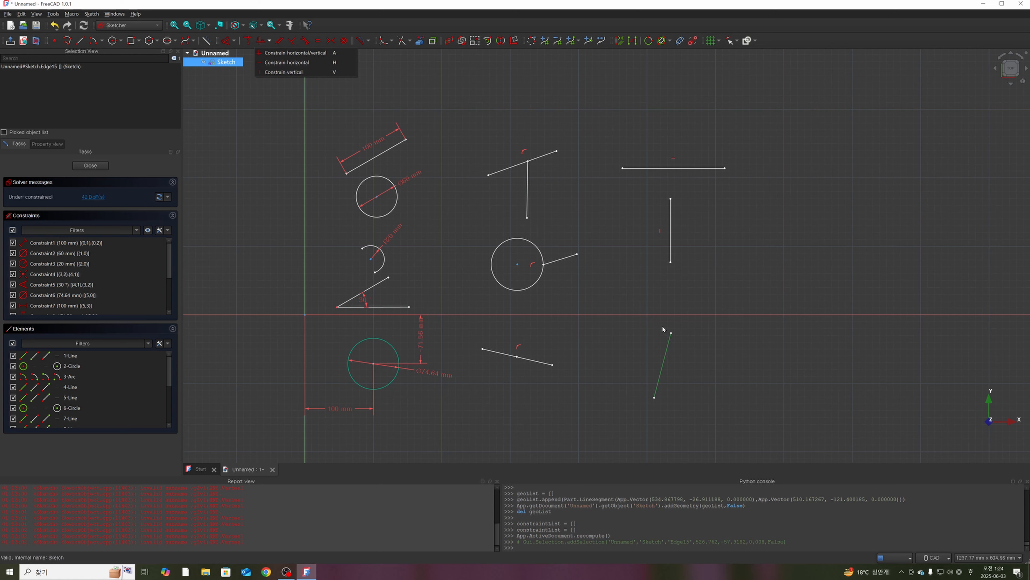
click(270, 40)
click(270, 41)
click(319, 63)
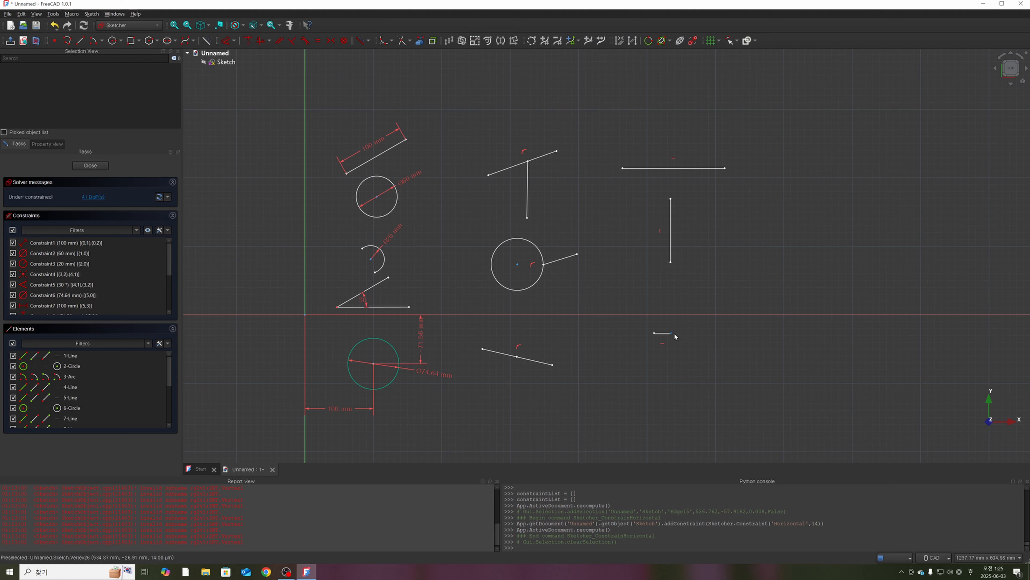
- Lengthen the short horizontal line below the horizontal axis and delete it
mouse_move(675, 336)
mouse_down()
mouse_move(715, 336)
mouse_move(693, 335)
mouse_up()
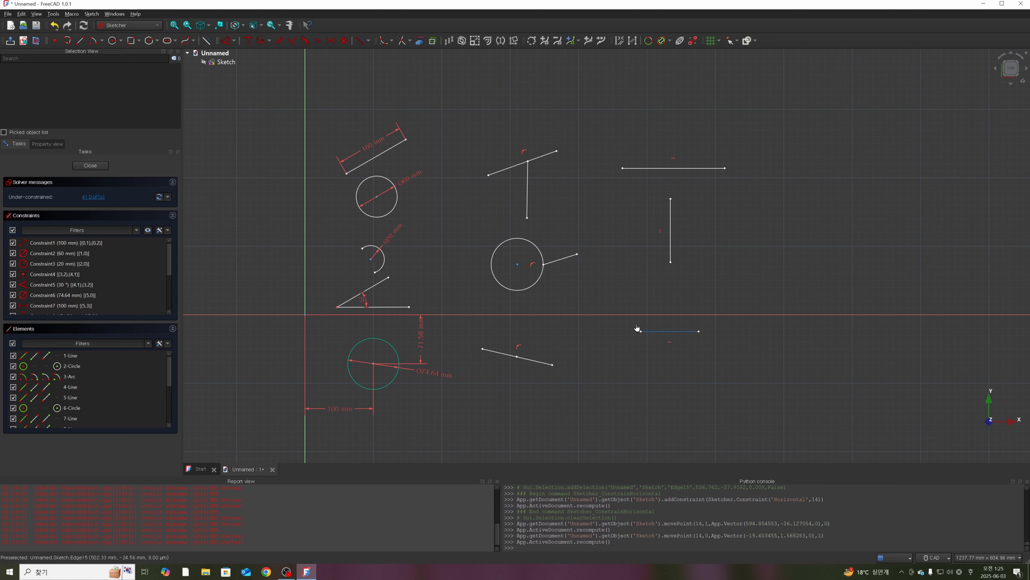
drag(620, 322, 742, 365)
key(Delete)
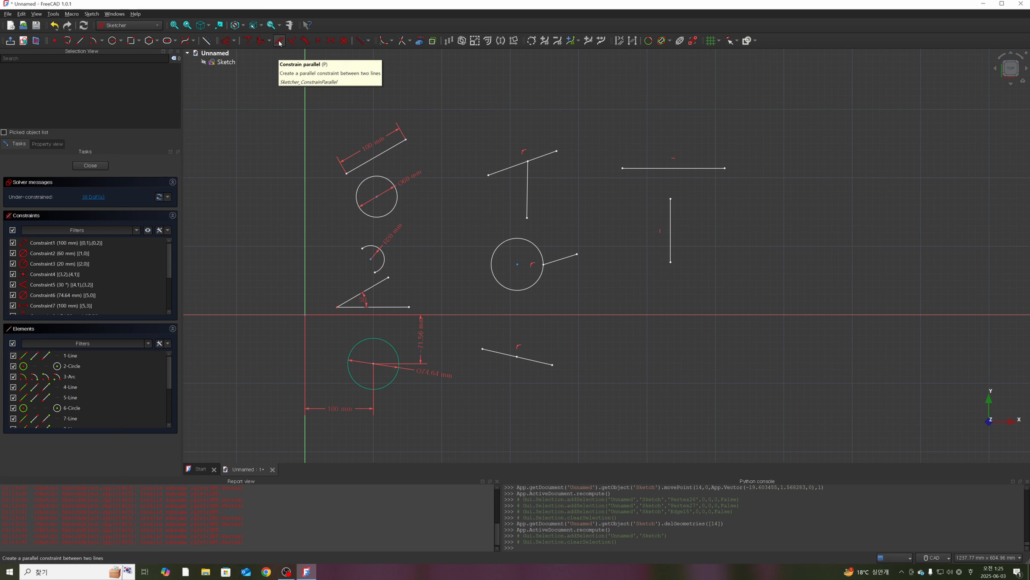
- Draw two slanted lines at different angles beside the horizontal and vertical lines, the lower one about 90 mm long
click(80, 40)
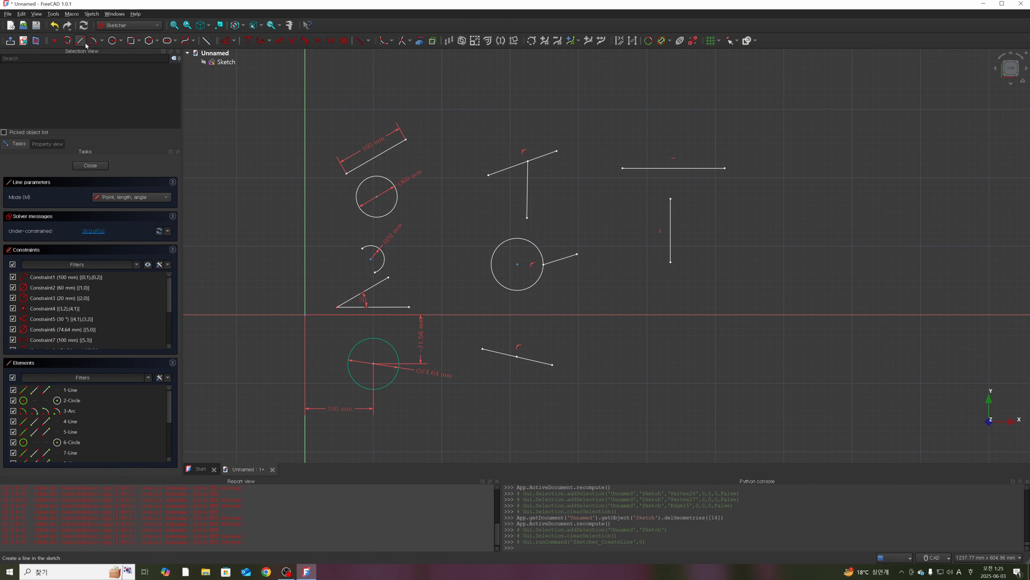
click(804, 176)
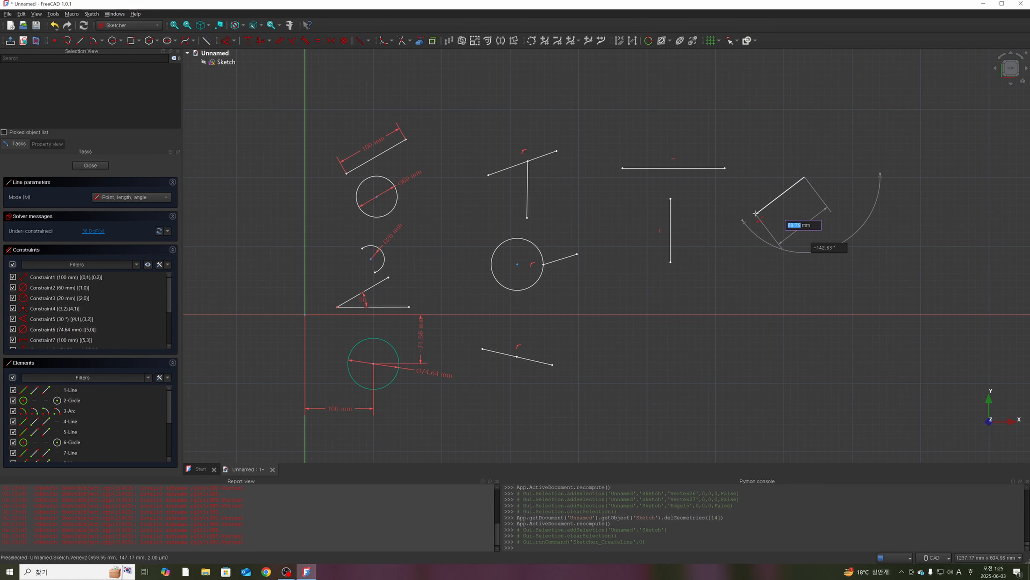
click(755, 214)
click(761, 243)
click(820, 228)
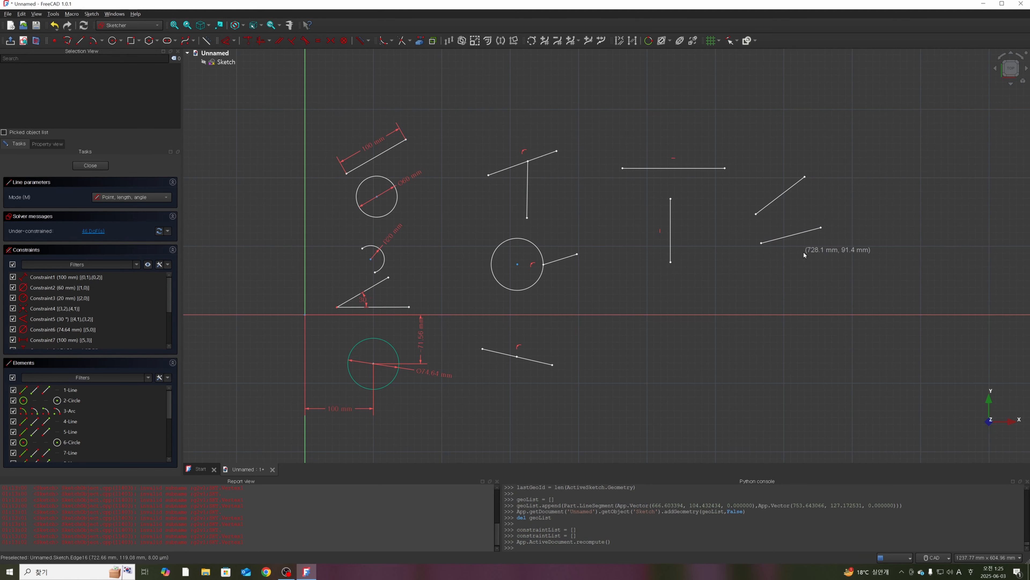
key(Escape)
- Constrain the two new slanted lines parallel and move the lower one farther down
click(797, 235)
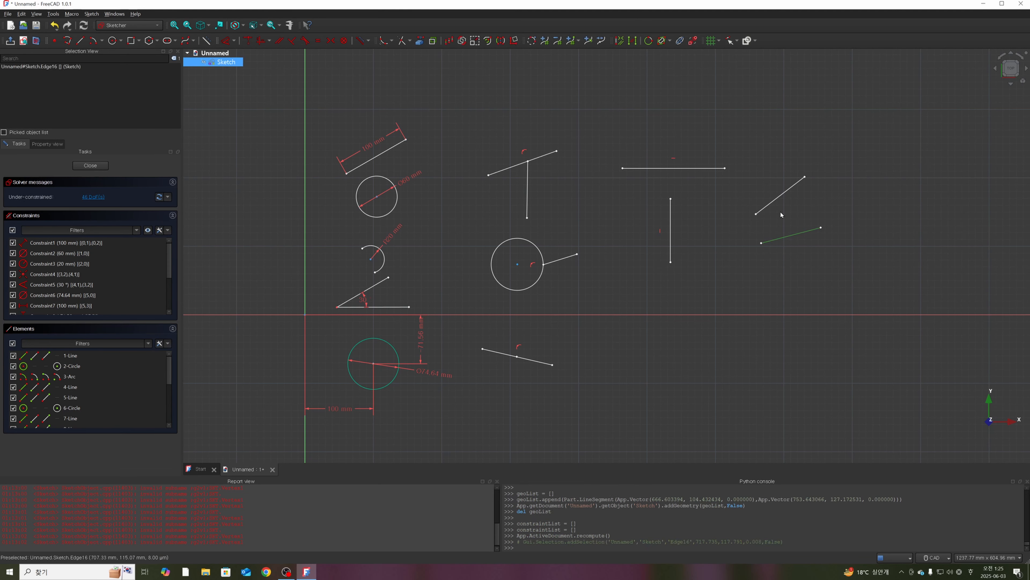
click(779, 200)
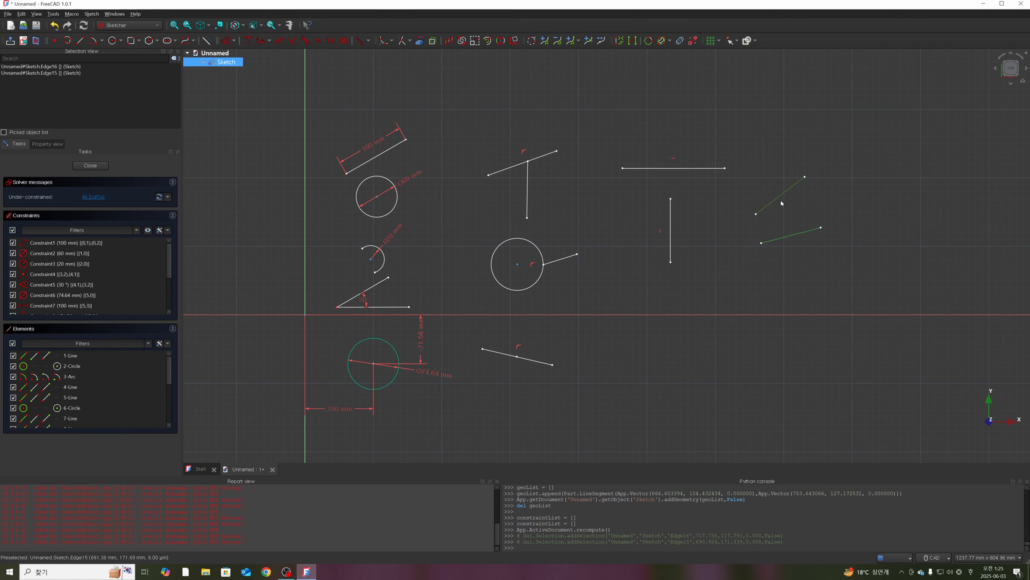
click(278, 41)
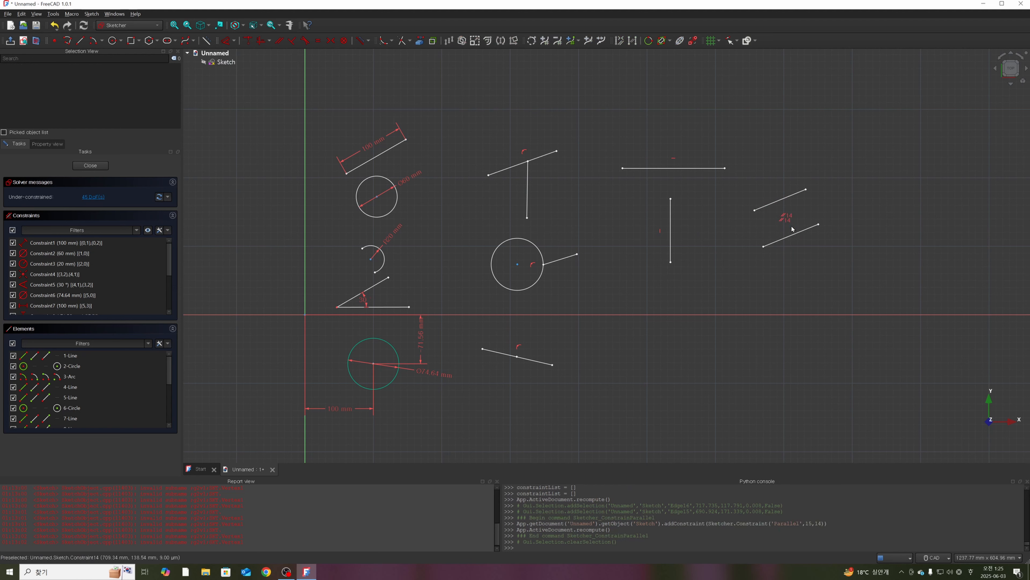
drag(798, 232, 805, 258)
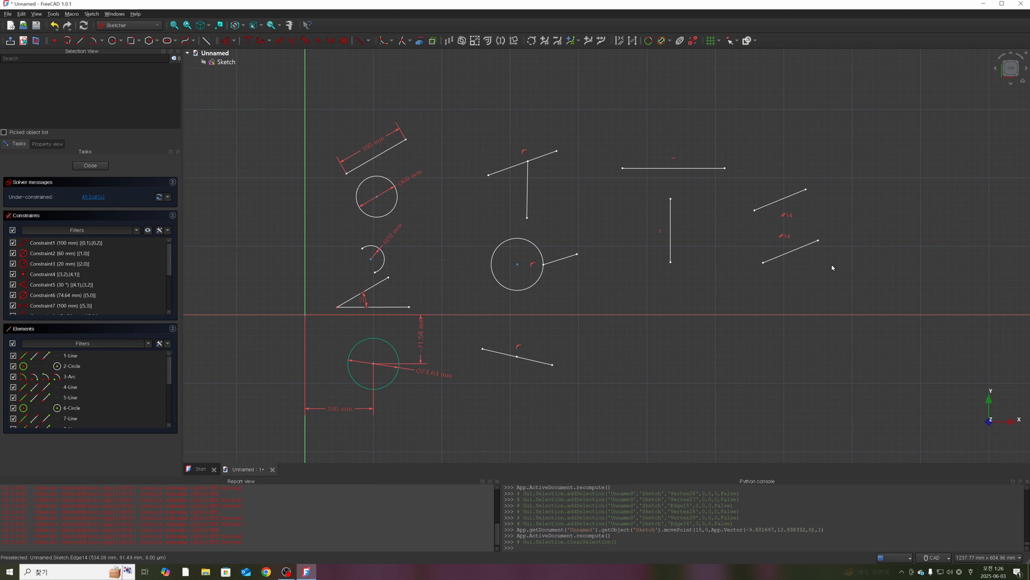
- Examine the parallel constraint symbols in the sketch and compare them with the entries in the constraint list
click(791, 216)
click(787, 218)
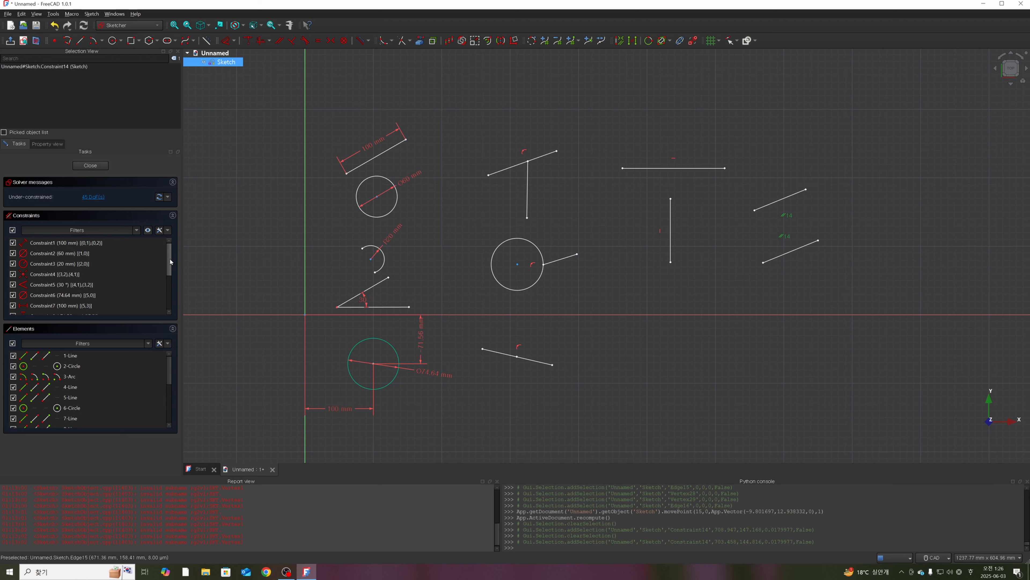
click(50, 244)
click(51, 264)
click(52, 275)
click(53, 285)
click(54, 295)
click(55, 305)
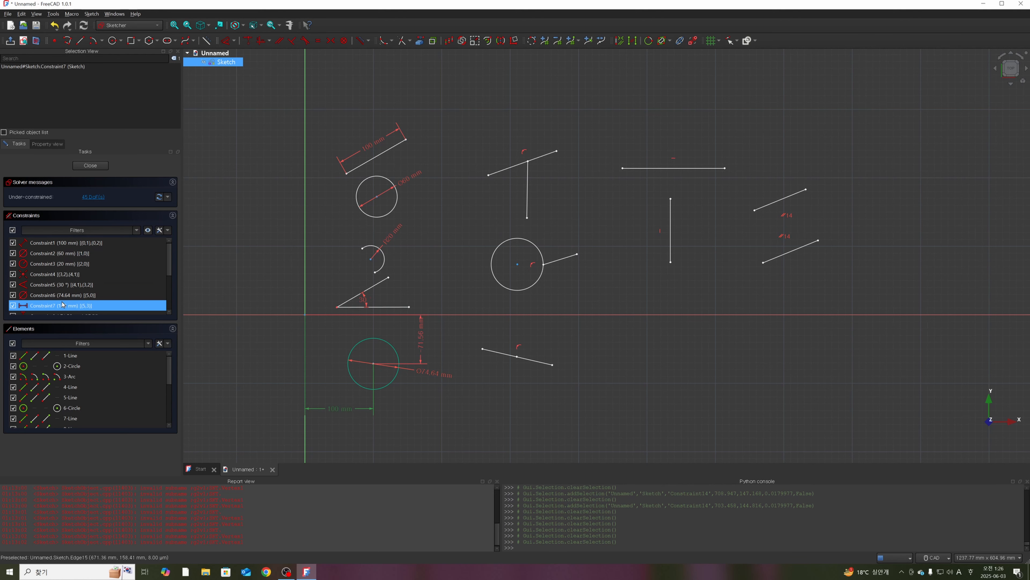
mouse_move(170, 266)
mouse_down()
mouse_move(170, 282)
mouse_move(170, 266)
mouse_up()
ctrl+click(56, 253)
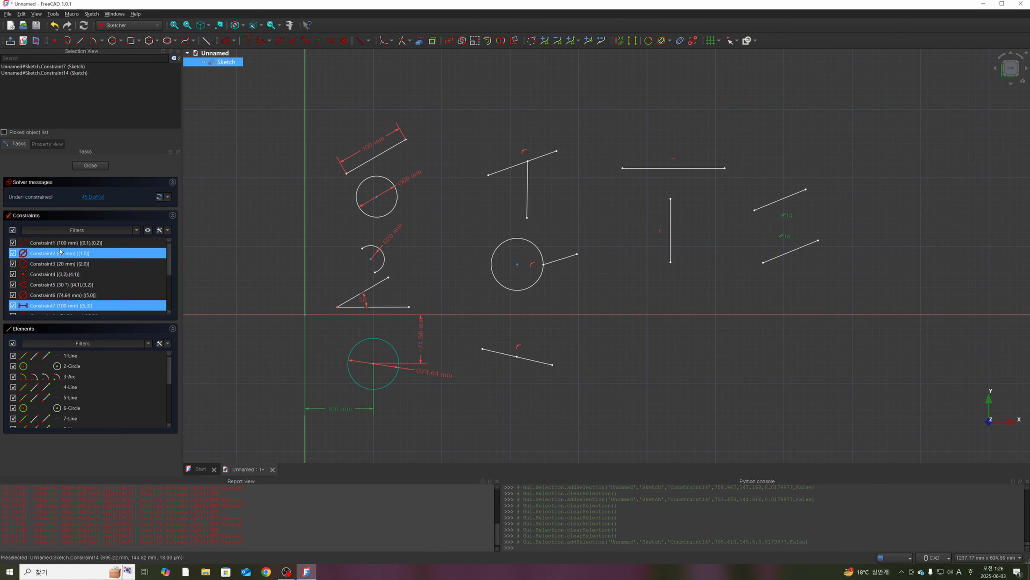
ctrl+click(55, 263)
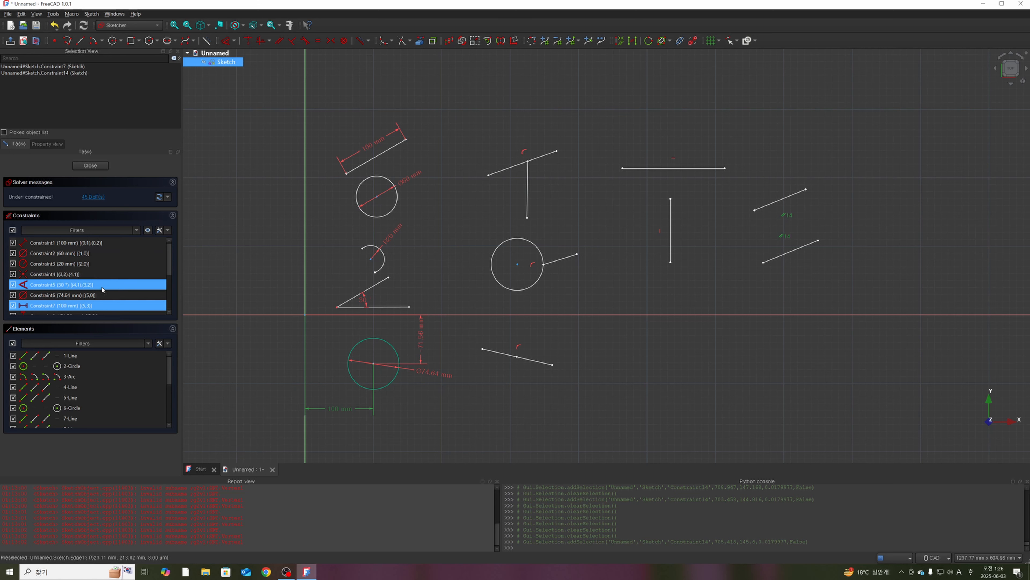
scroll(121, 288, down, 2)
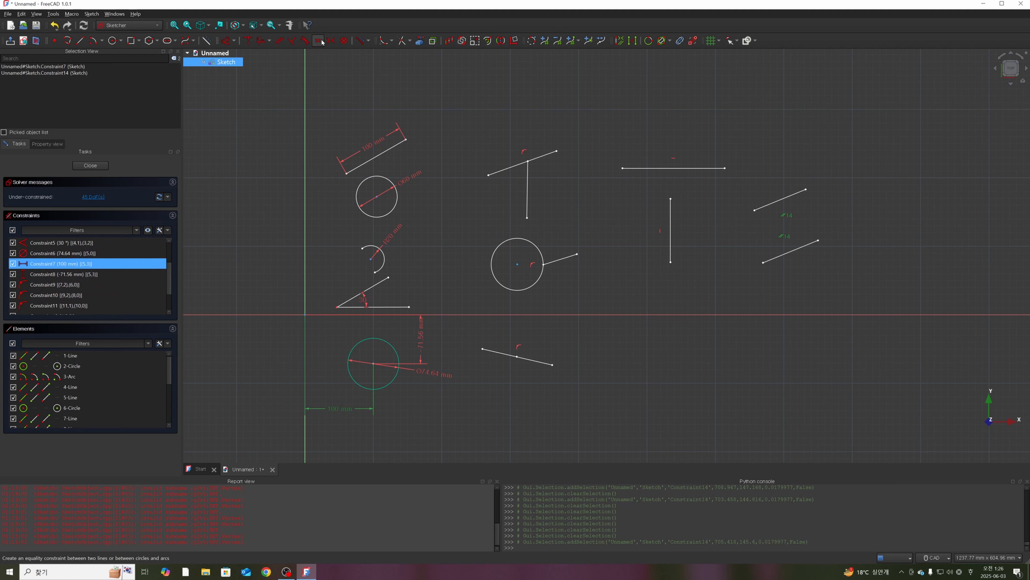
click(839, 252)
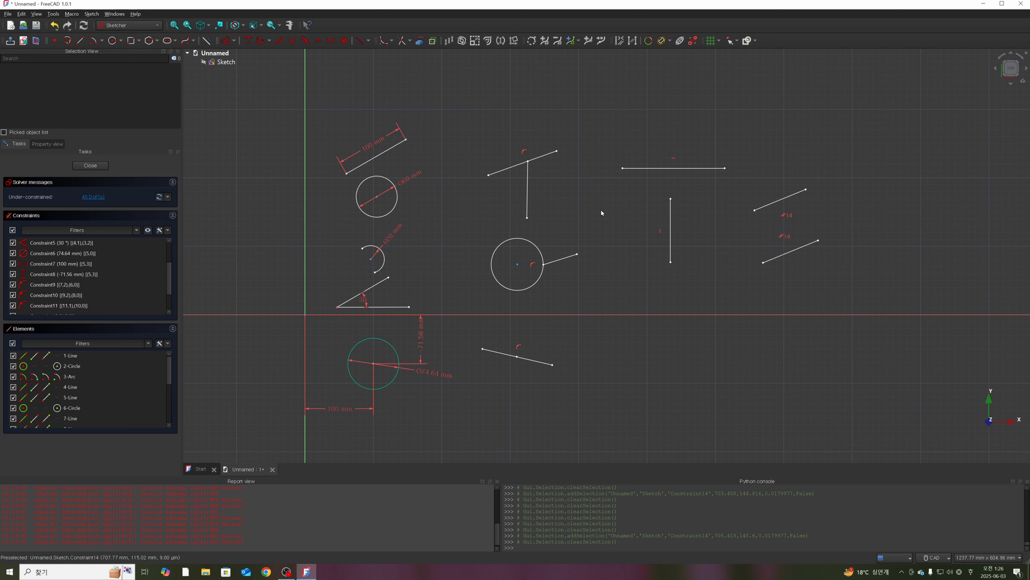
- Look up the vertical and parallel constraint entries at the end of the constraint list
scroll(140, 268, down, 1)
click(68, 295)
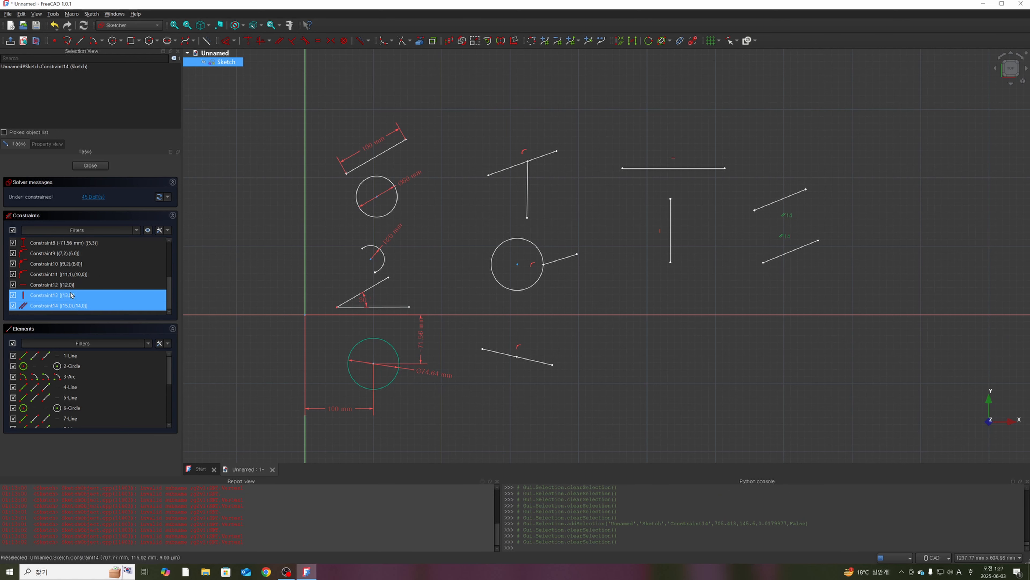
click(60, 308)
click(234, 276)
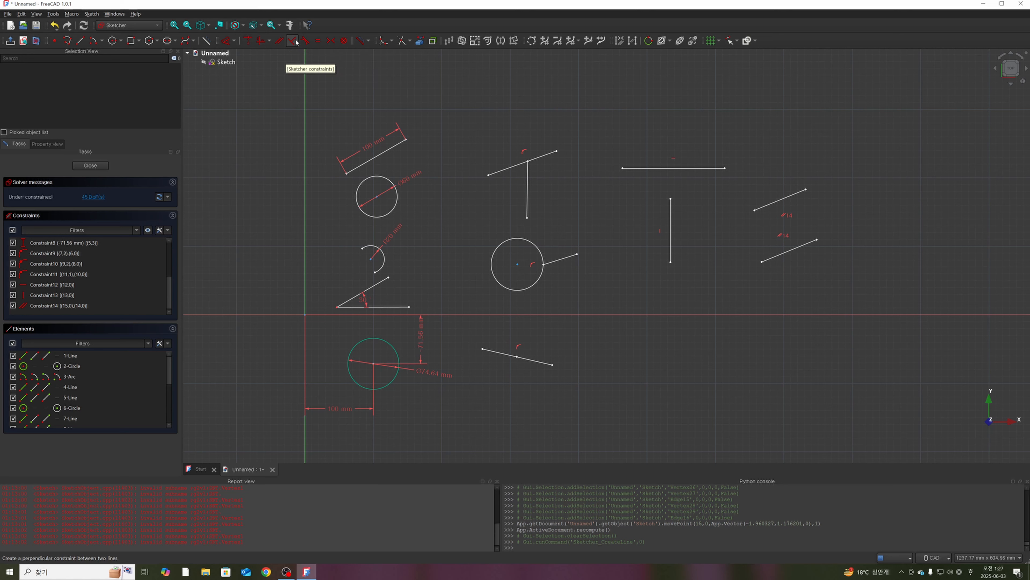
- Draw a gently slanted line about 100 mm long beside the parallel lines and a steep line about 82 mm long beneath it
key(g)
key(l)
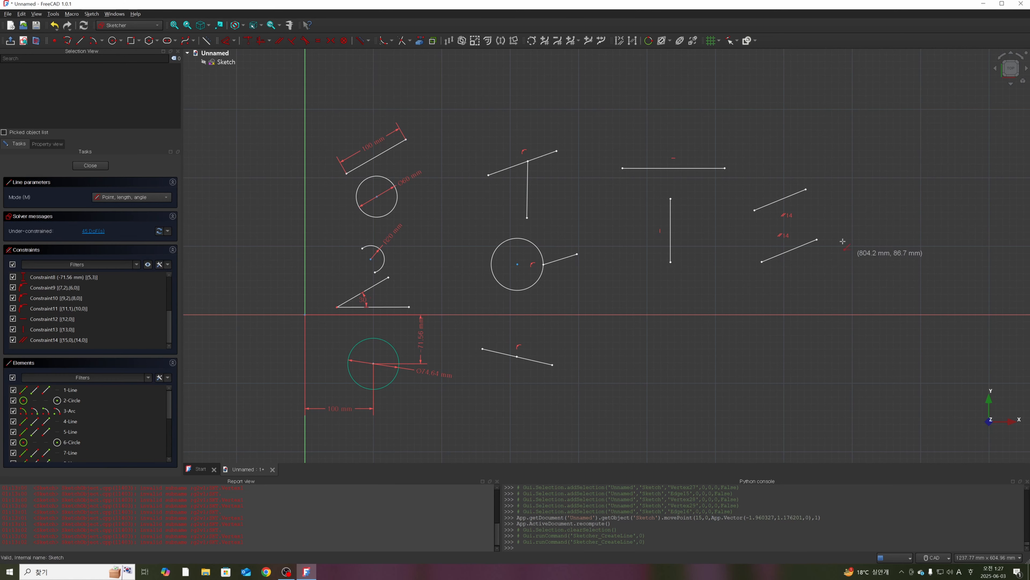
click(865, 223)
click(930, 202)
click(900, 228)
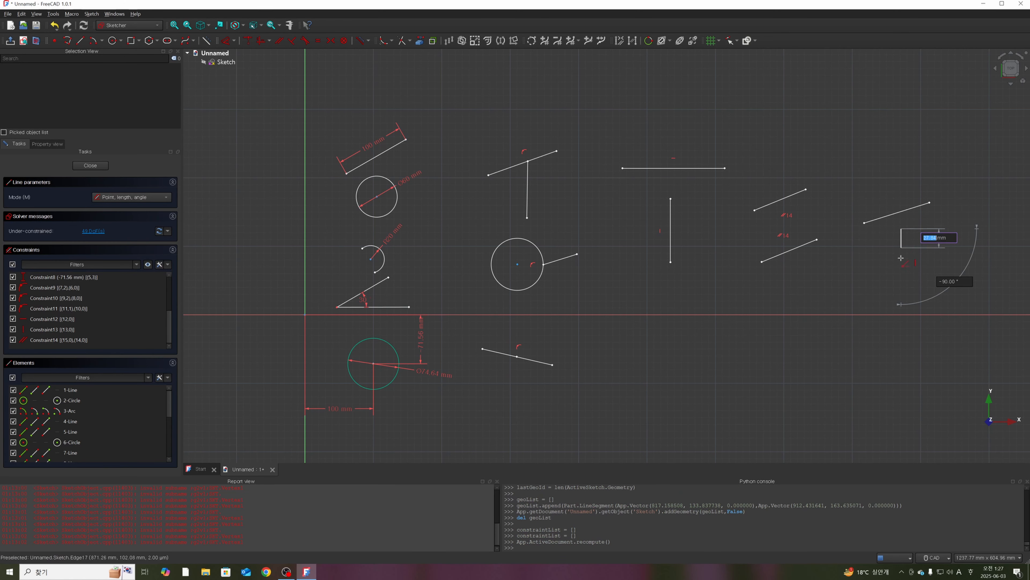
click(883, 282)
- Constrain the gently slanted line and the steep line beneath it perpendicular, and reposition the steep line
click(892, 260)
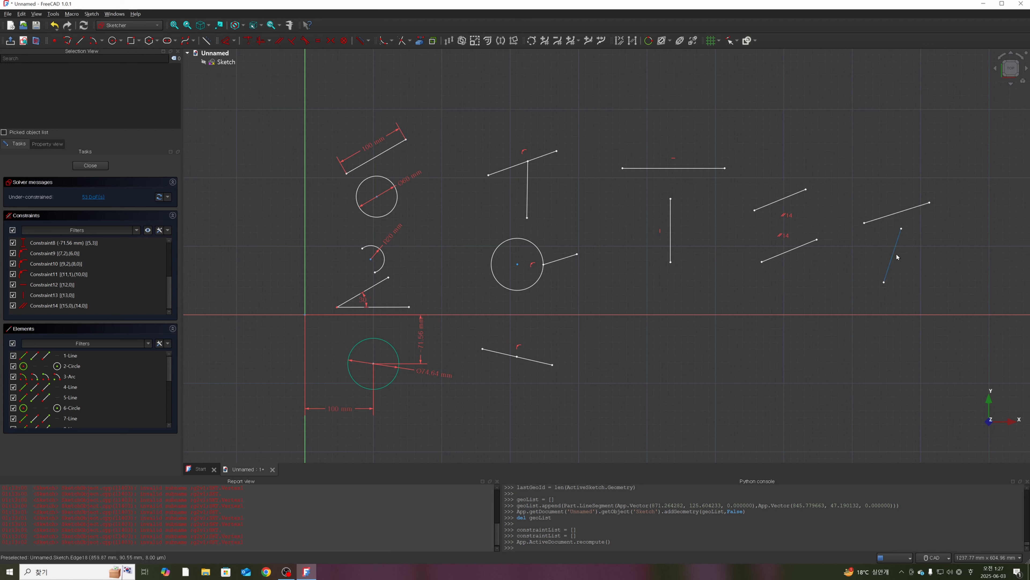
click(903, 211)
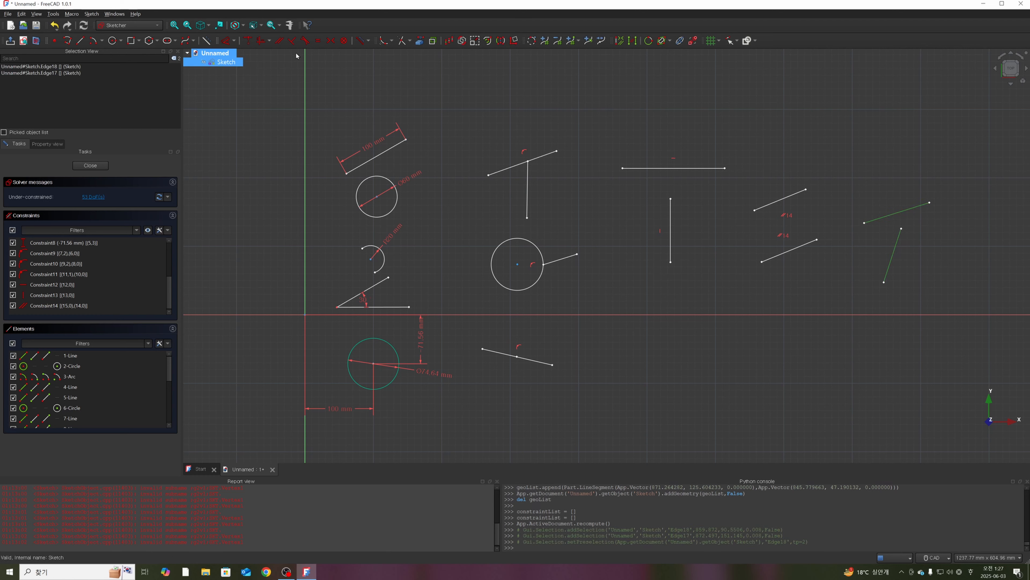
click(294, 42)
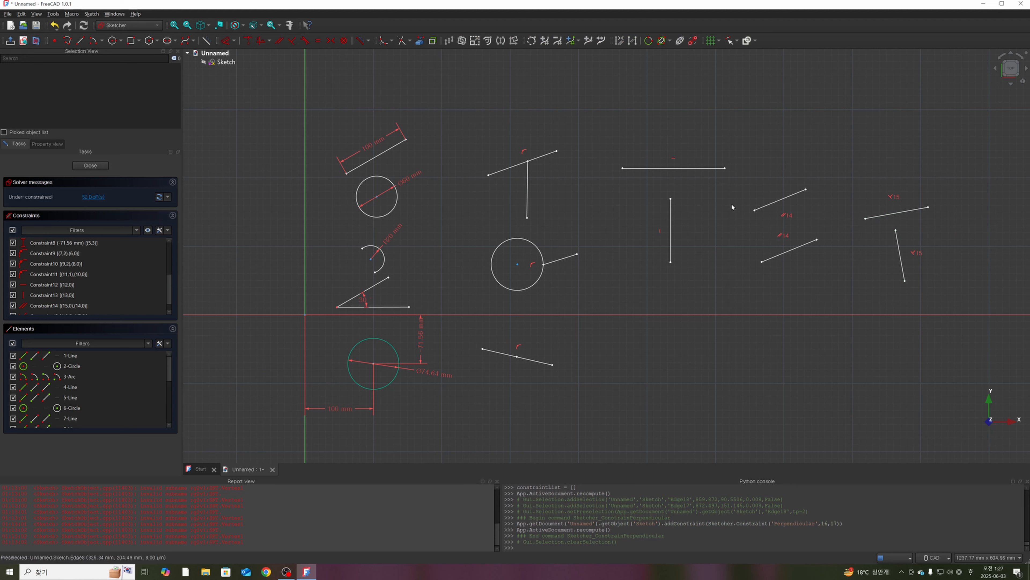
mouse_move(896, 231)
mouse_down()
mouse_move(897, 217)
mouse_move(893, 228)
mouse_up()
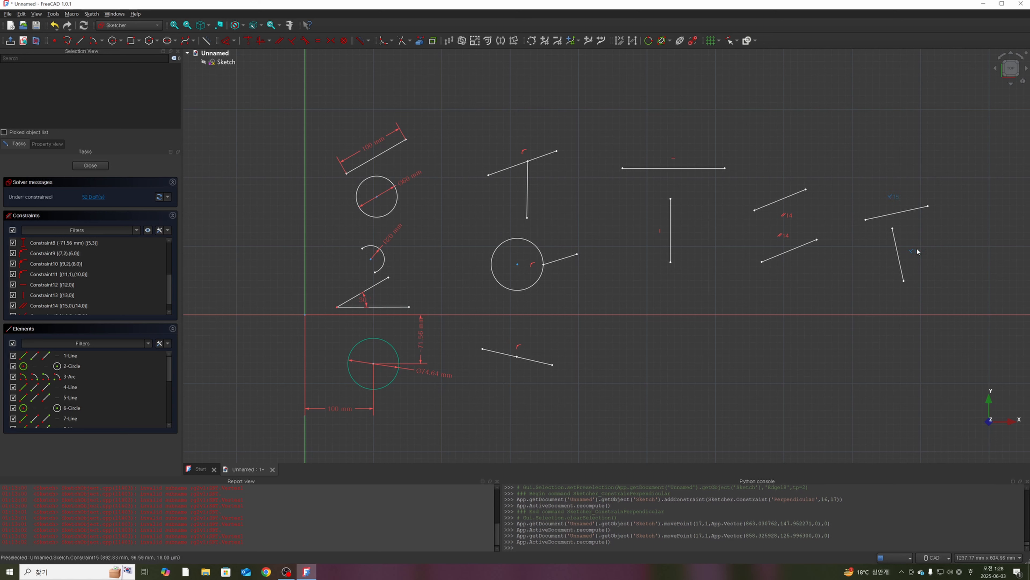
drag(902, 268, 882, 267)
- Move the angle dimension of the two joined lines outward, clear of their free ends
drag(363, 299, 427, 282)
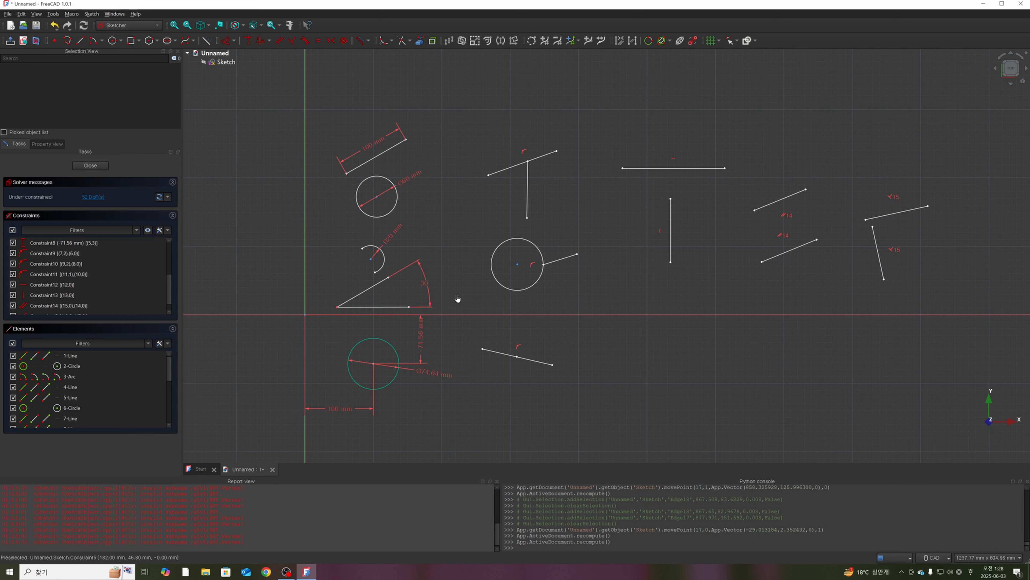
click(426, 284)
click(450, 286)
click(428, 286)
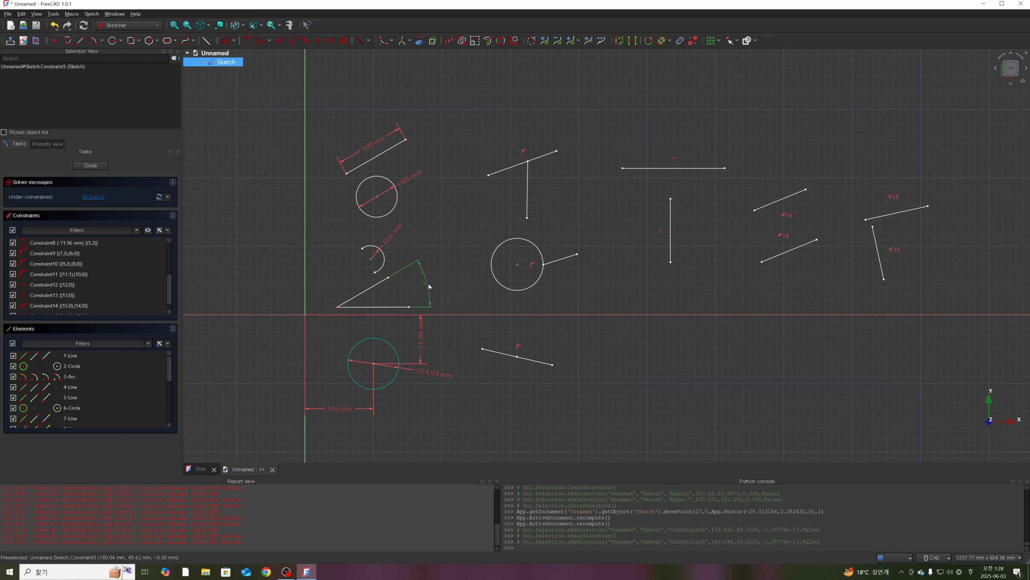
click(466, 289)
click(425, 284)
click(455, 285)
- Set the angle between the two joined lines to 40° and shift the upper line slightly
double_click(429, 283)
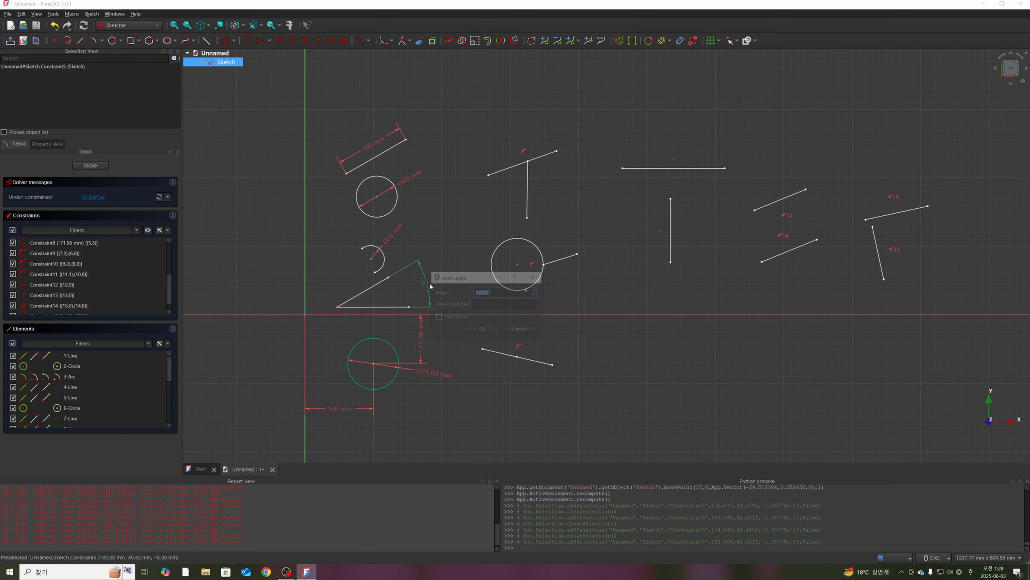
text(40)
key(Return)
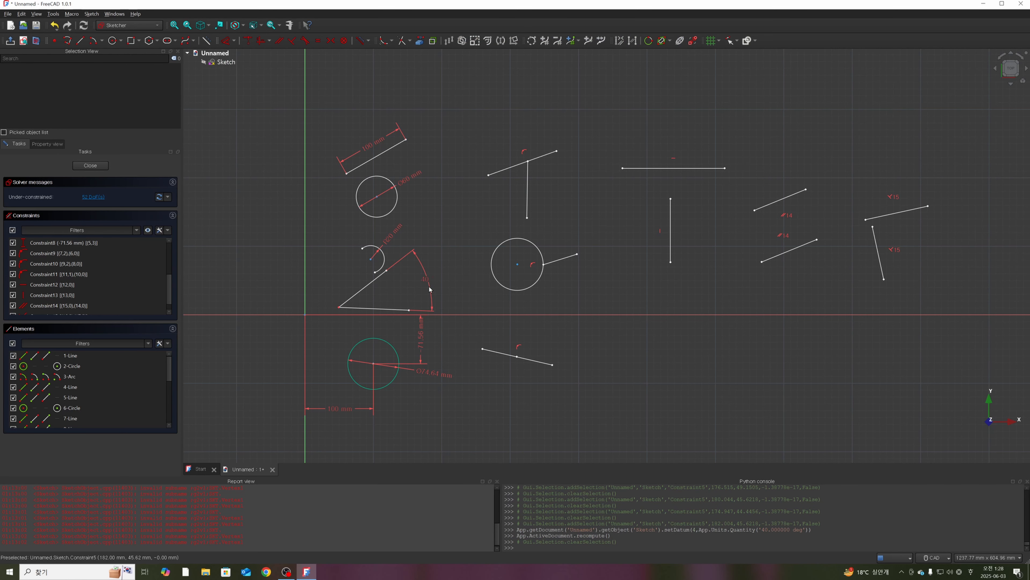
drag(375, 285, 431, 286)
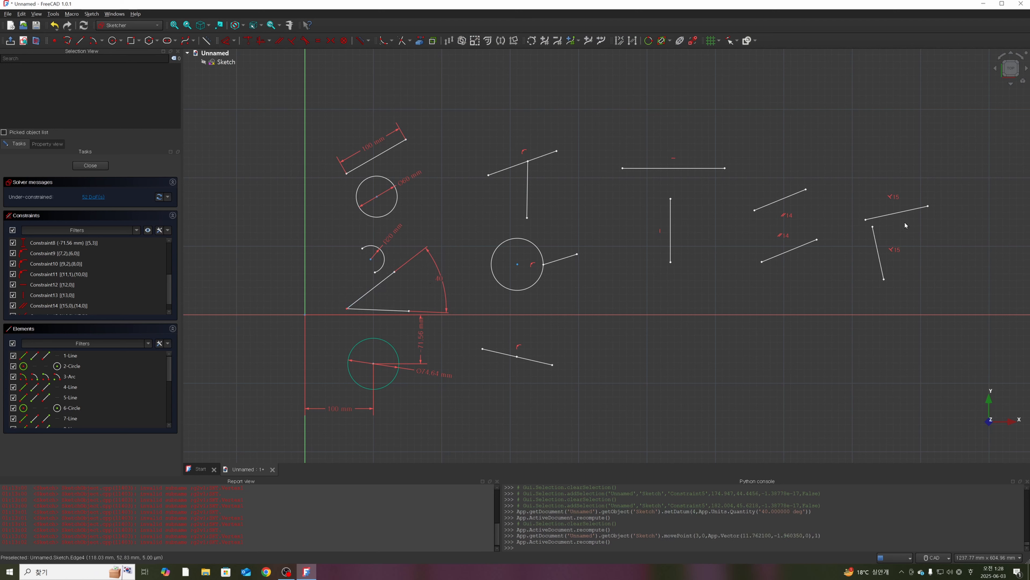
click(875, 237)
click(896, 217)
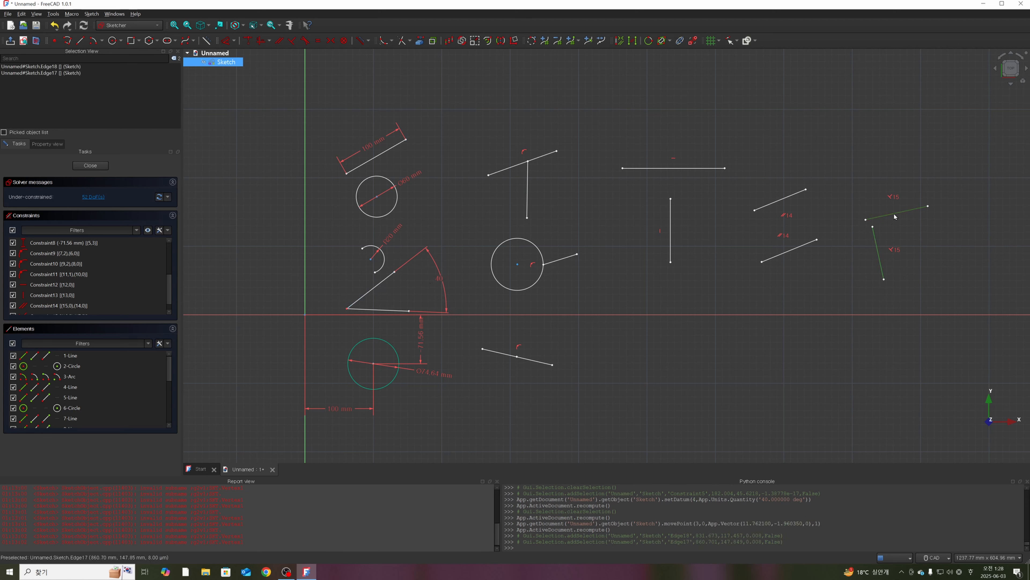
click(915, 267)
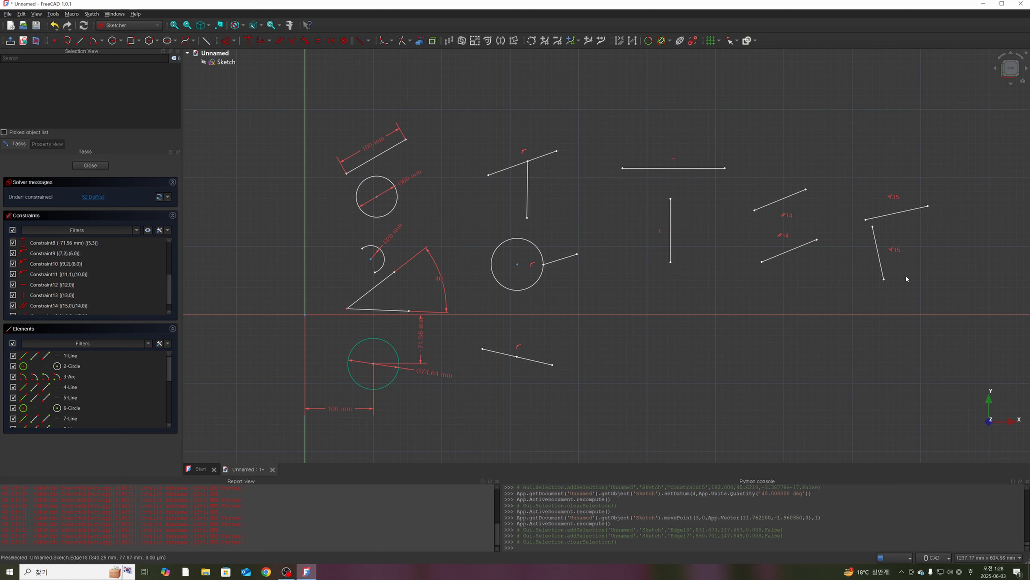
click(878, 252)
click(887, 215)
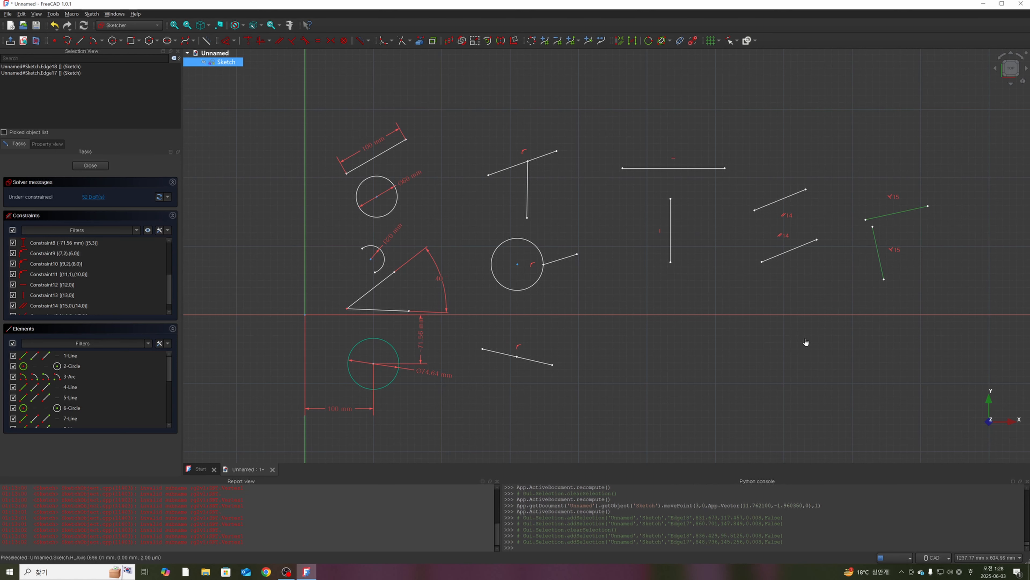
click(838, 286)
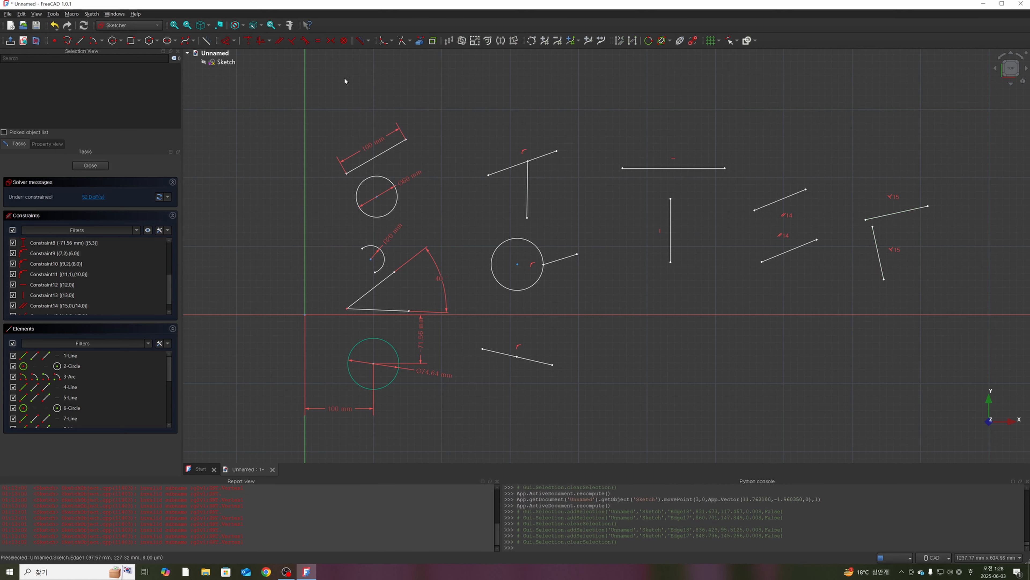
key(d)
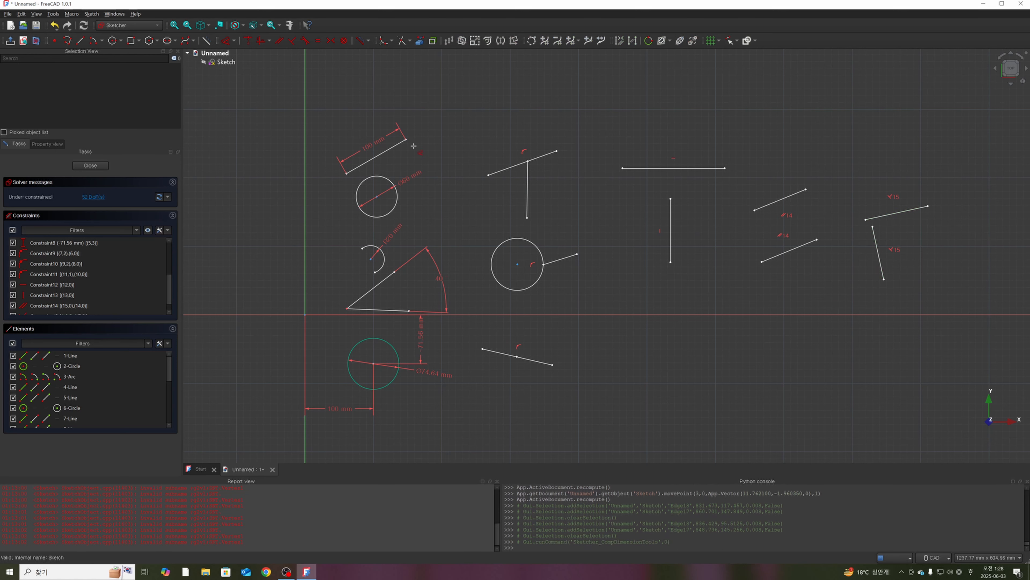
click(881, 260)
click(903, 213)
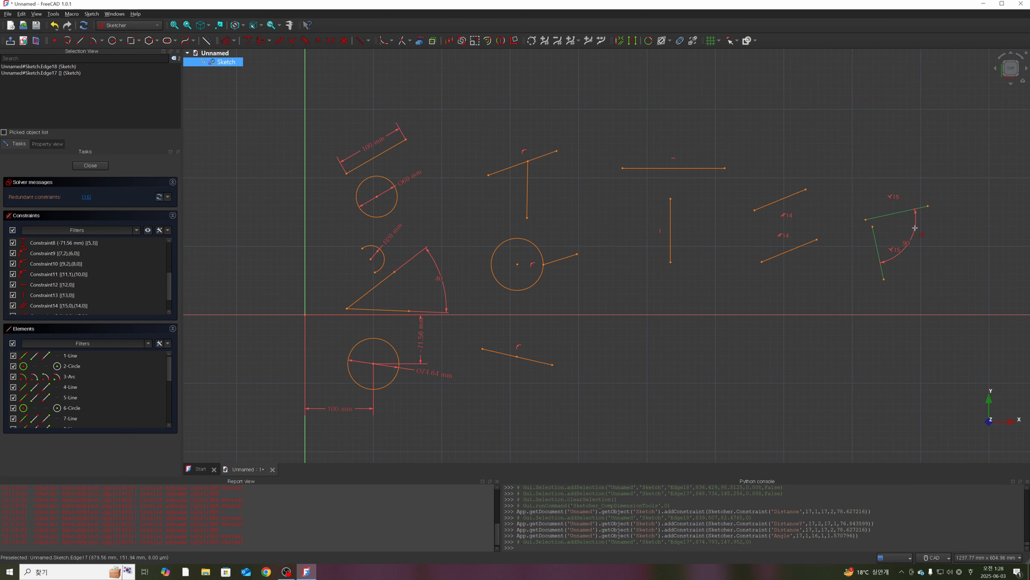
click(920, 242)
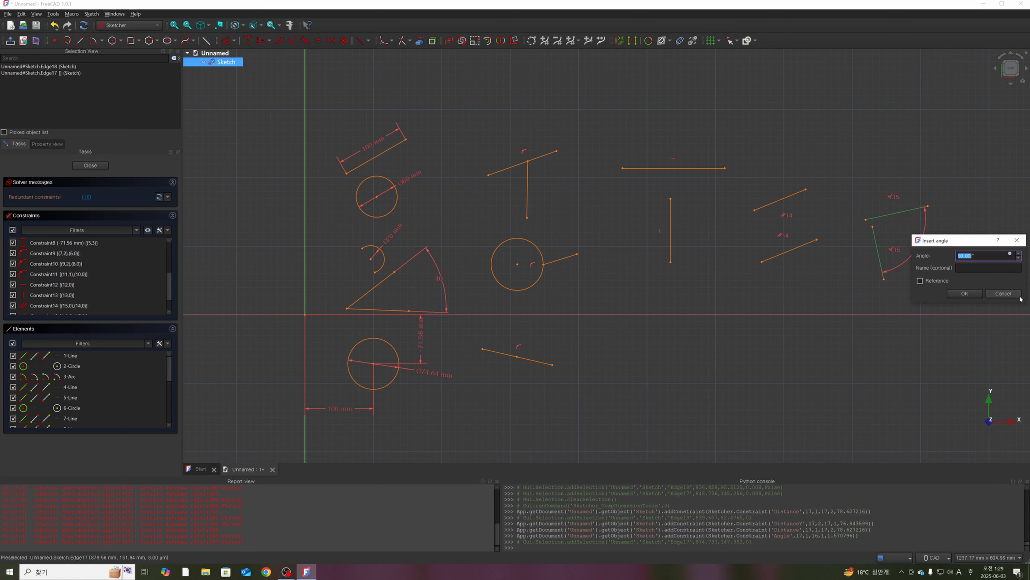
click(1003, 293)
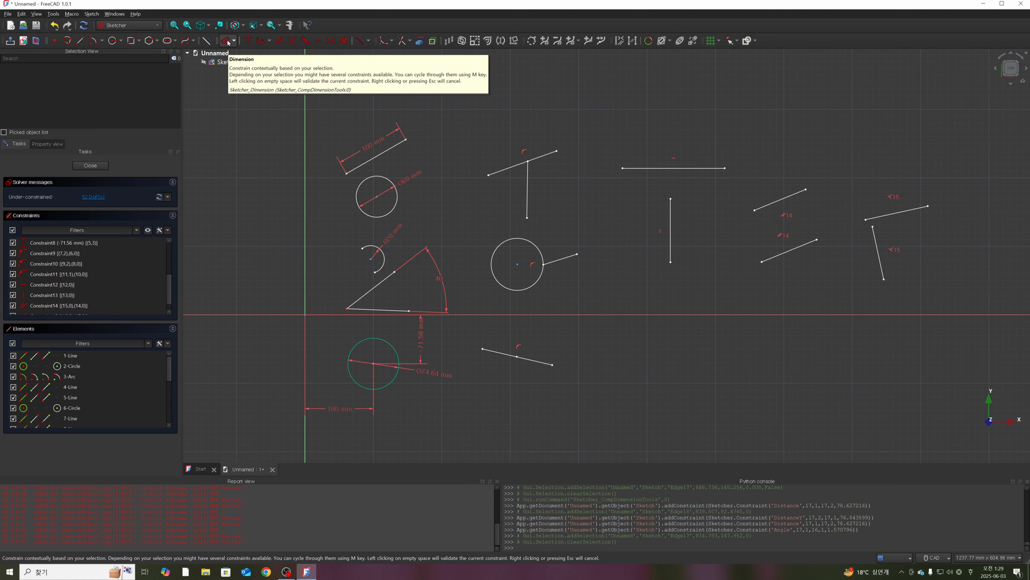
- Switch dimensioning to reference mode, add a reference angle between the two perpendicular lines, and shift its label
click(227, 40)
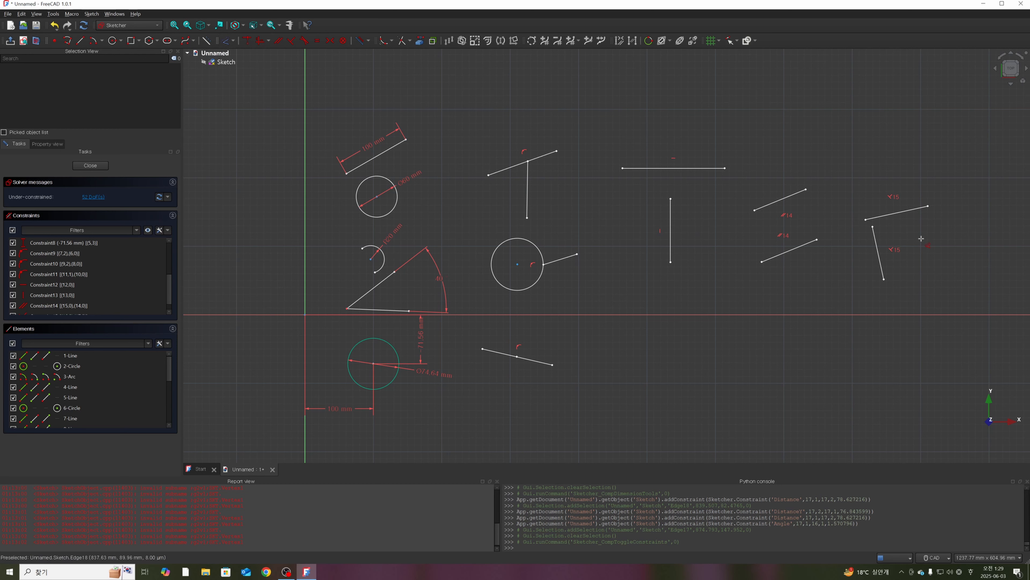
click(910, 213)
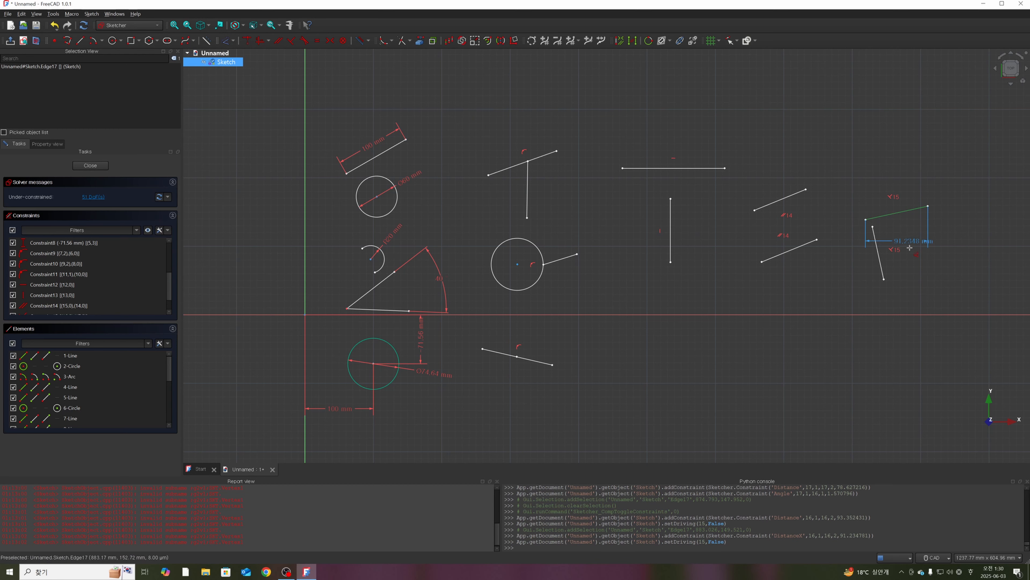
click(887, 265)
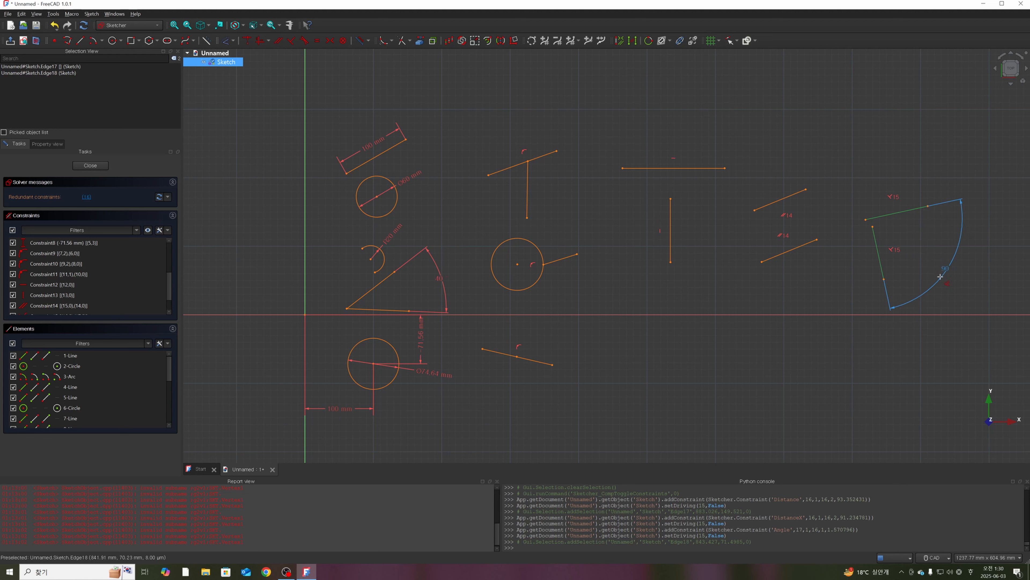
key(Escape)
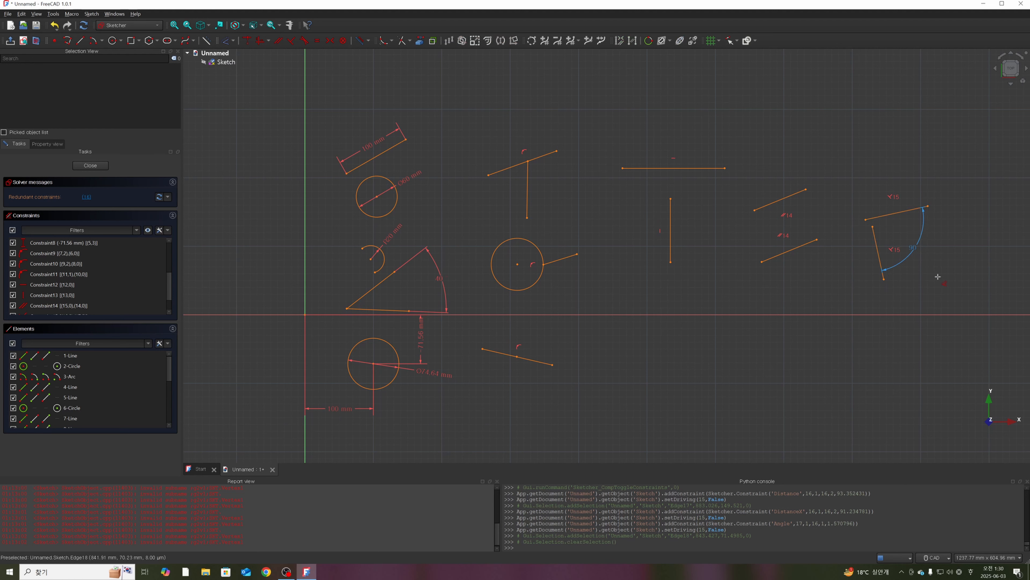
click(878, 243)
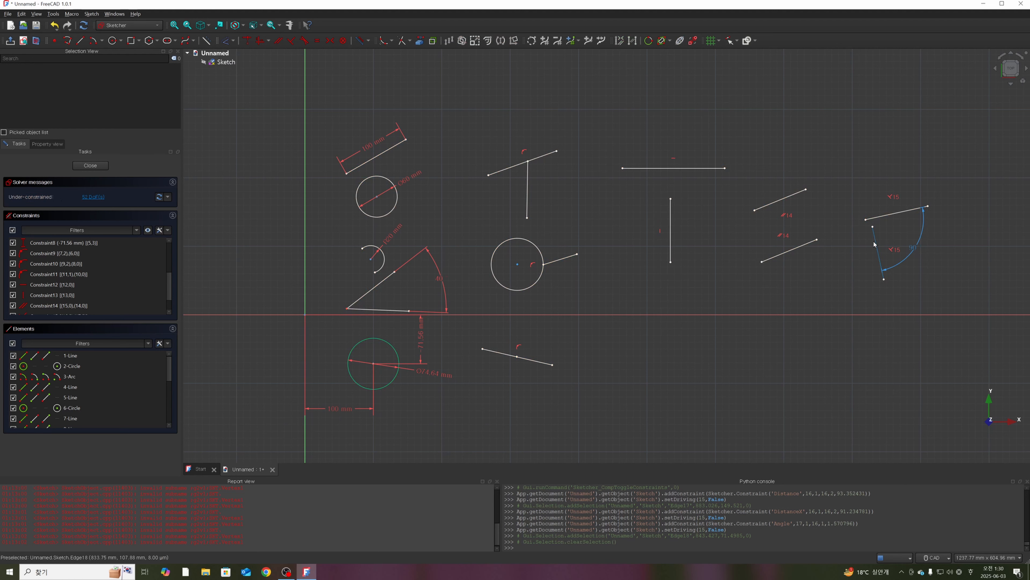
click(883, 217)
click(878, 246)
click(883, 217)
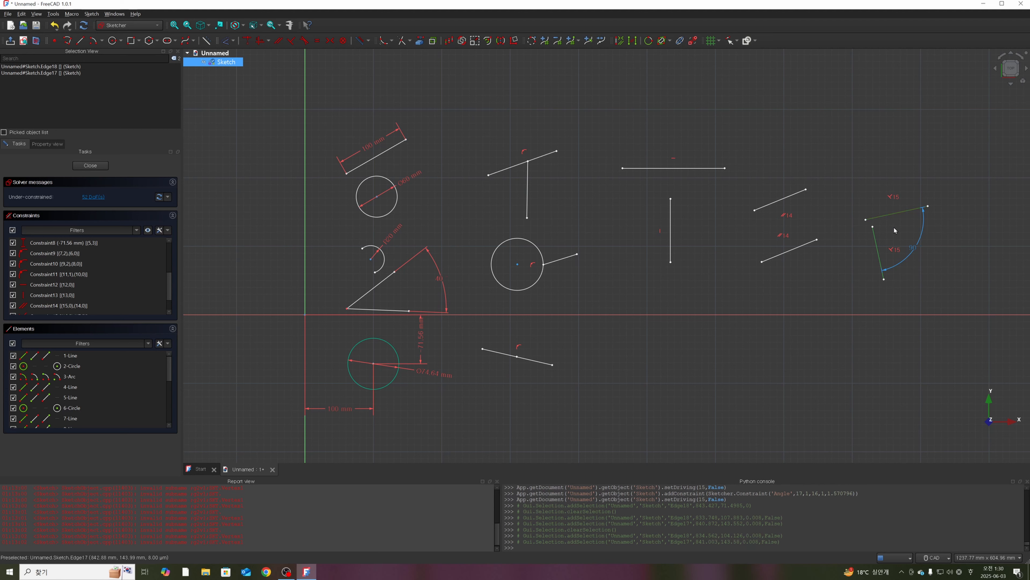
click(916, 254)
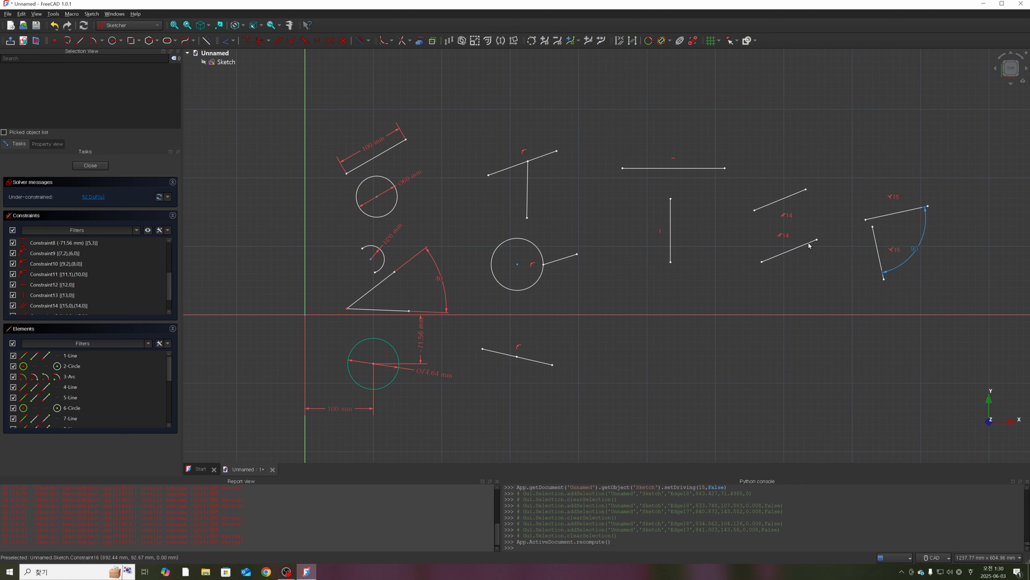
- Return dimensioning to driving mode and delete the reference angle between the perpendicular lines
click(359, 42)
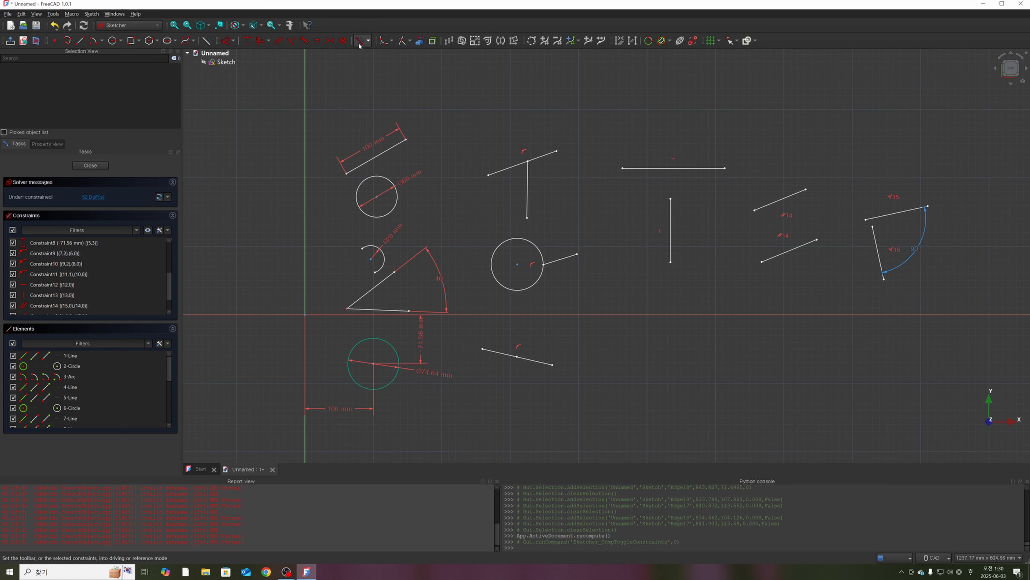
click(913, 250)
key(Delete)
click(360, 42)
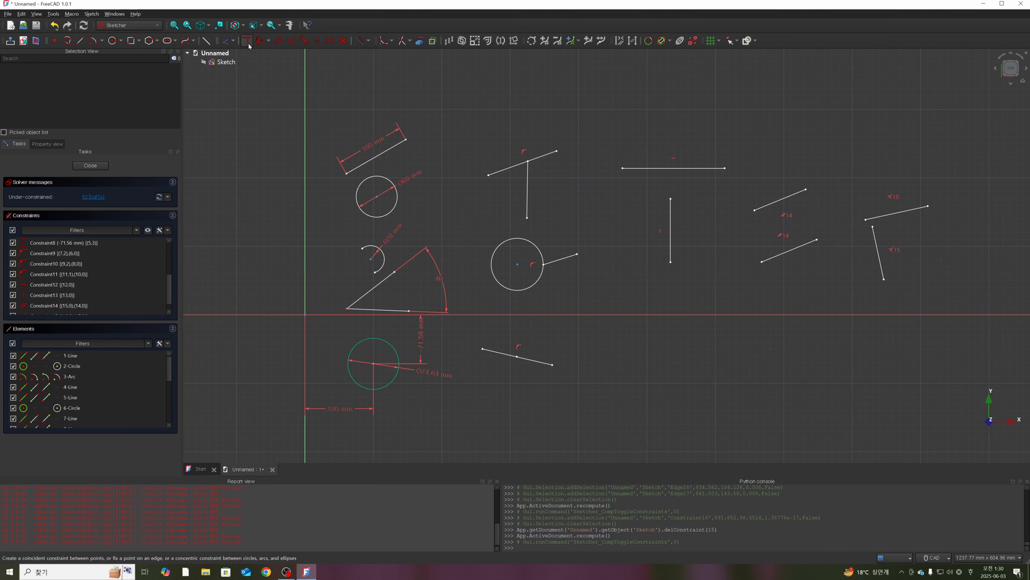
click(360, 42)
- Dimension the angle between the two perpendicular lines with the Reference option enabled, and adjust the dimension's placement
key(d)
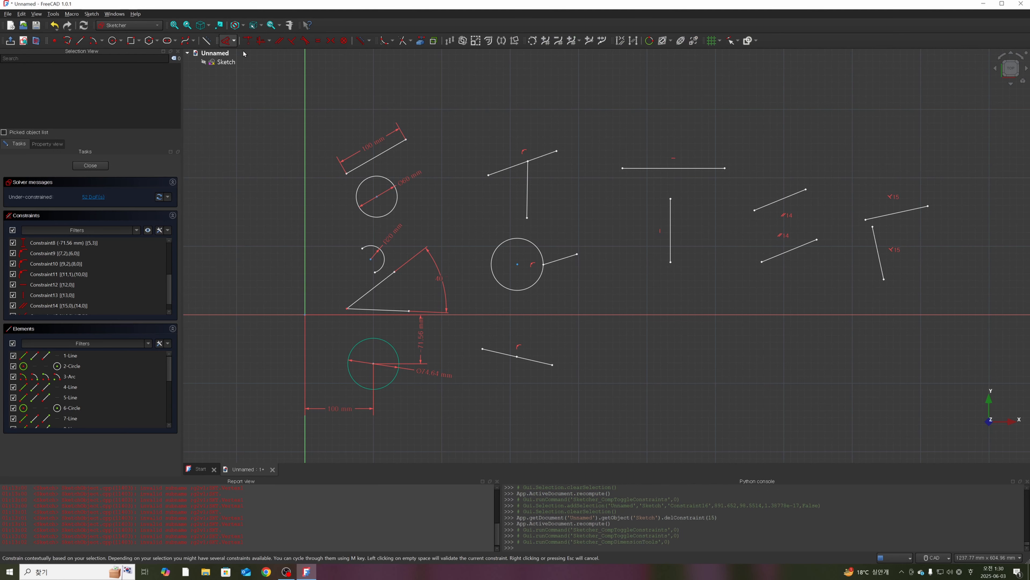
click(912, 218)
click(882, 269)
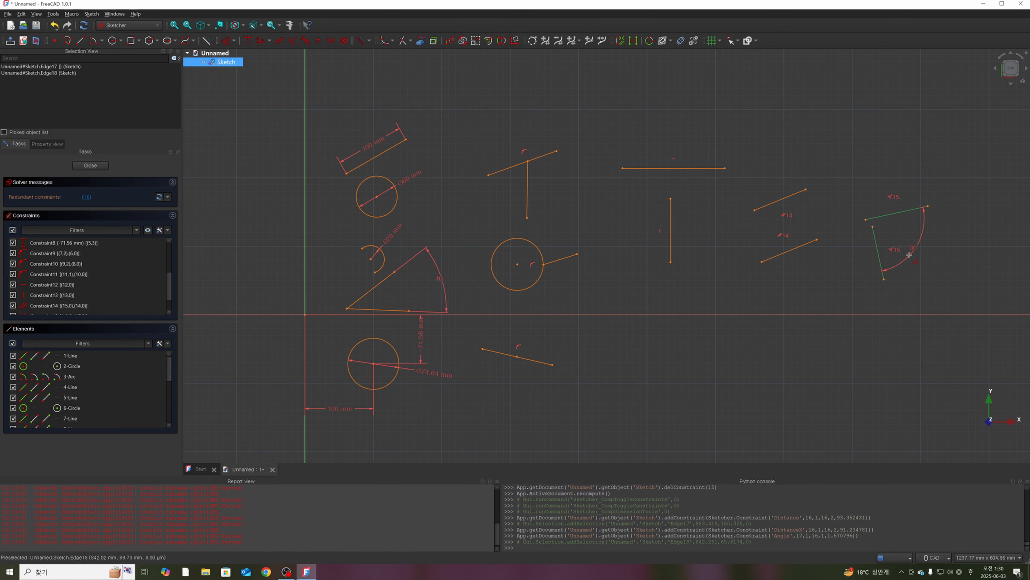
click(909, 255)
click(918, 290)
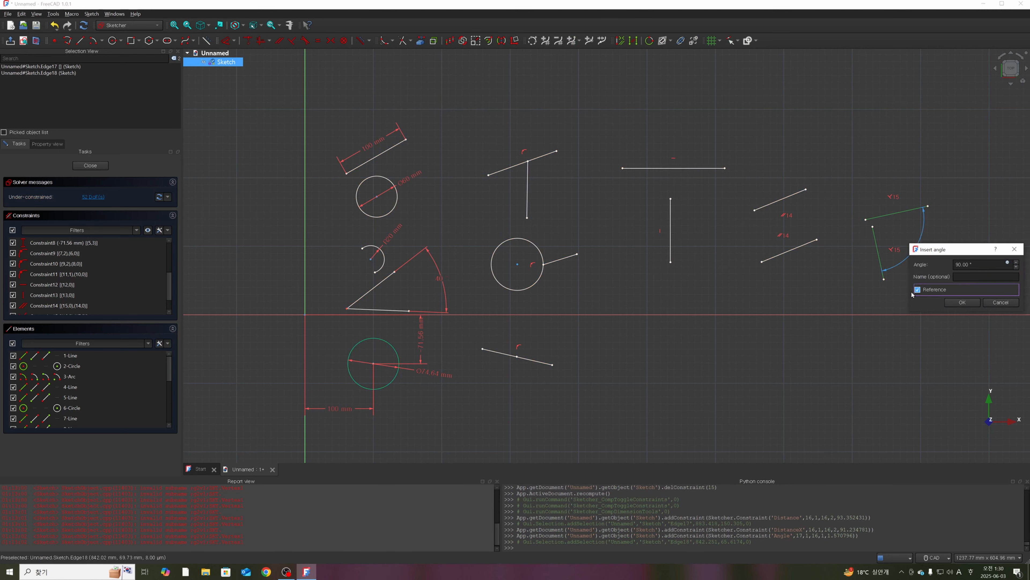
click(960, 302)
mouse_move(913, 249)
mouse_down()
mouse_move(921, 262)
mouse_move(908, 253)
mouse_up()
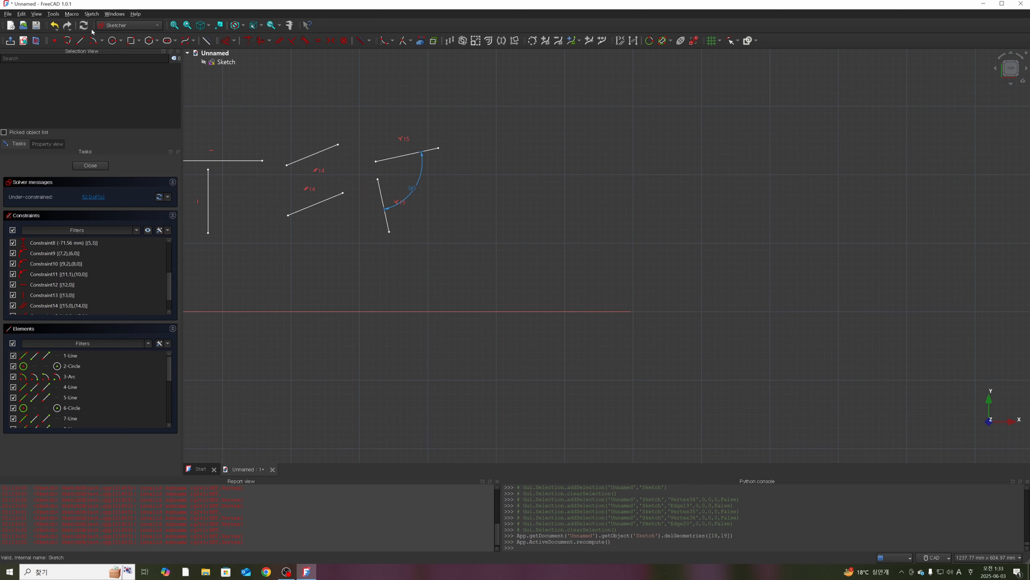
- Draw a circle about 50 mm in radius beside the perpendicular lines and a downward-slanting line about 189 mm long past its upper edge
click(114, 41)
click(484, 193)
click(509, 217)
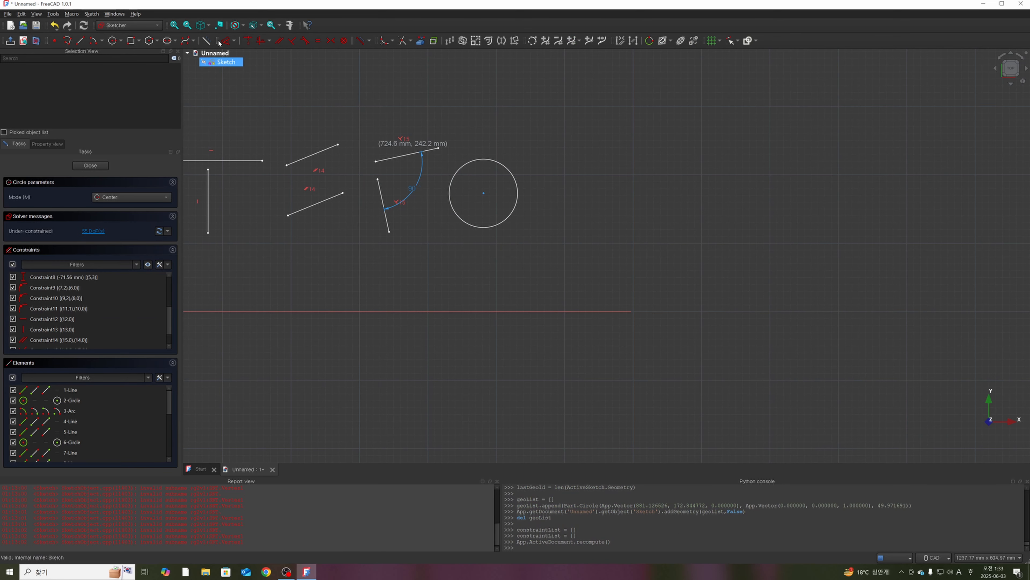
click(80, 41)
click(465, 123)
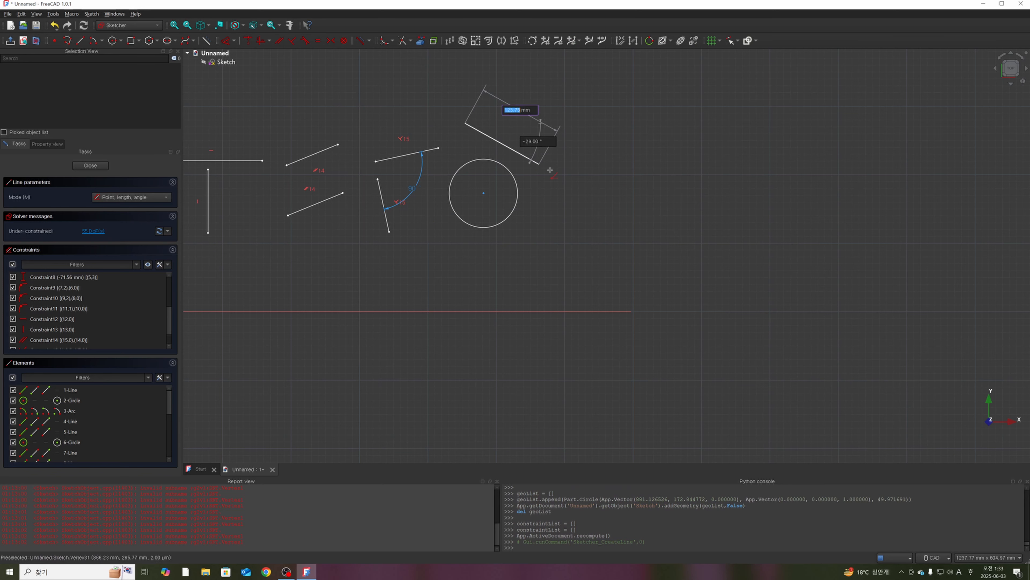
click(576, 190)
- Constrain the circle and the downward-slanting line tangent, and move the line and its lower endpoint to reshape the pair
click(517, 192)
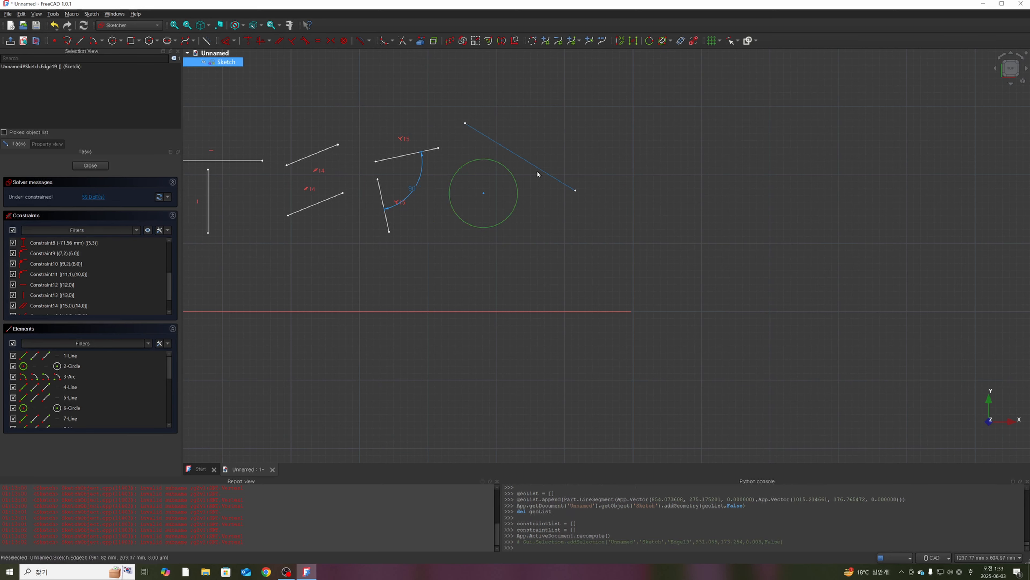
click(540, 168)
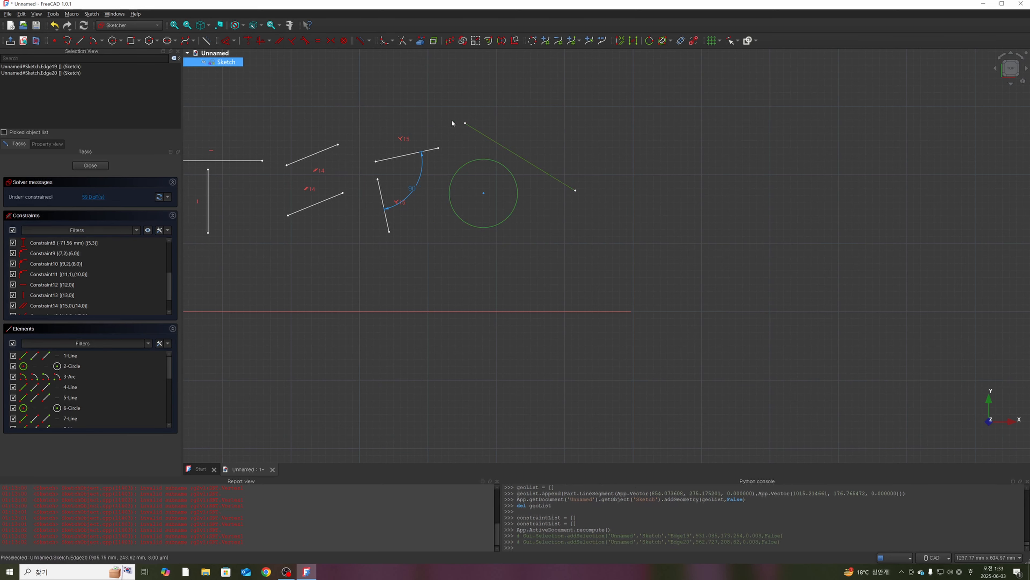
click(305, 41)
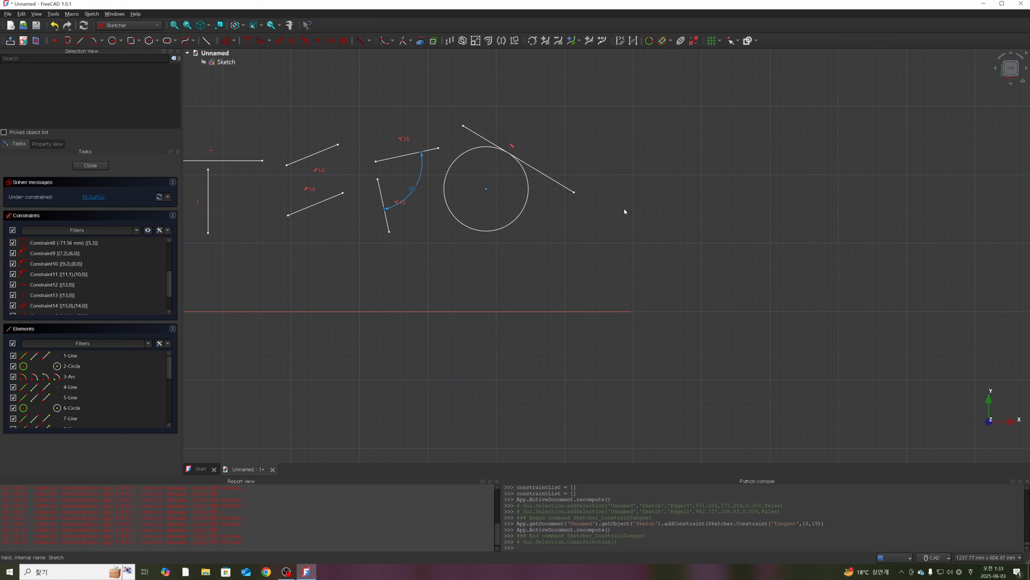
click(550, 178)
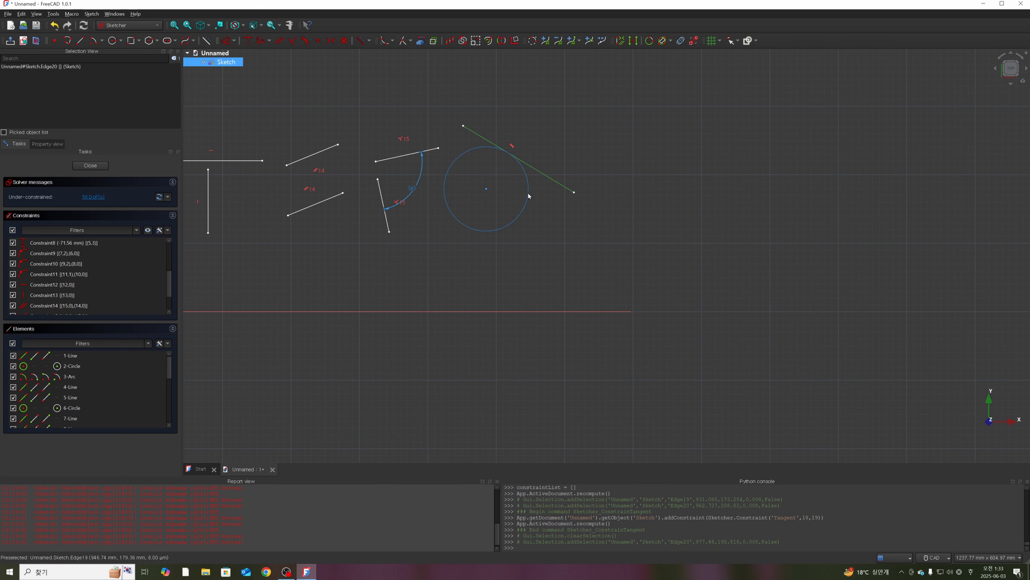
drag(527, 195, 544, 174)
drag(575, 259, 451, 120)
click(573, 241)
- Draw a circle about 25 mm in radius beside the tangent pair and another about 50 mm in radius beneath it
scroll(580, 233, down, 2)
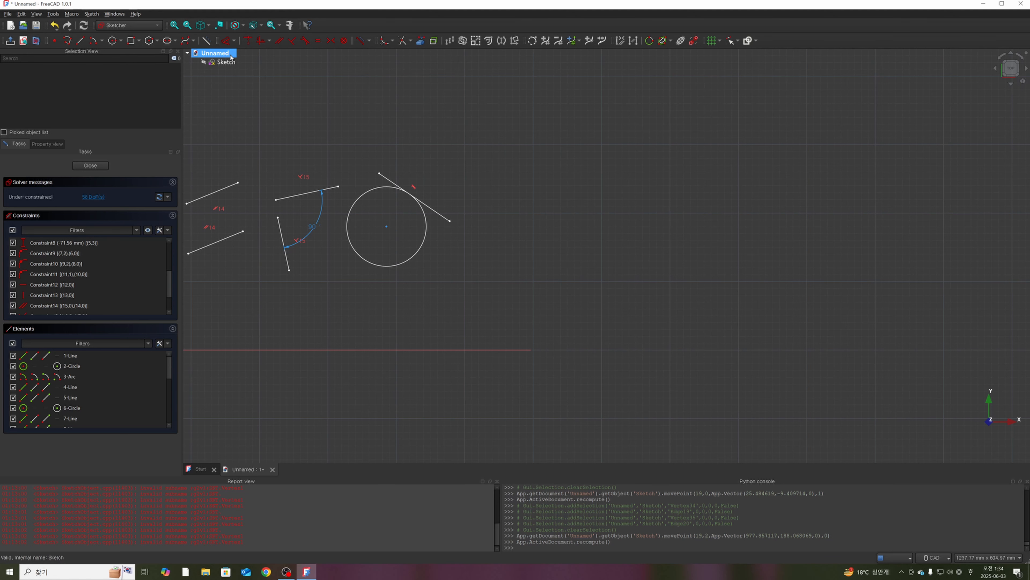
key(g)
key(c)
click(483, 179)
click(494, 191)
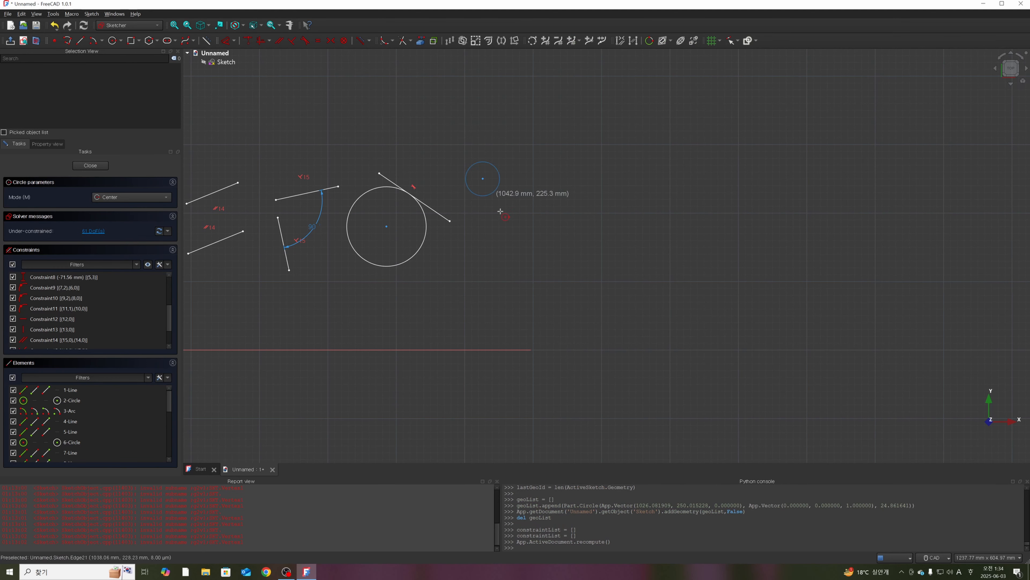
click(507, 244)
click(534, 265)
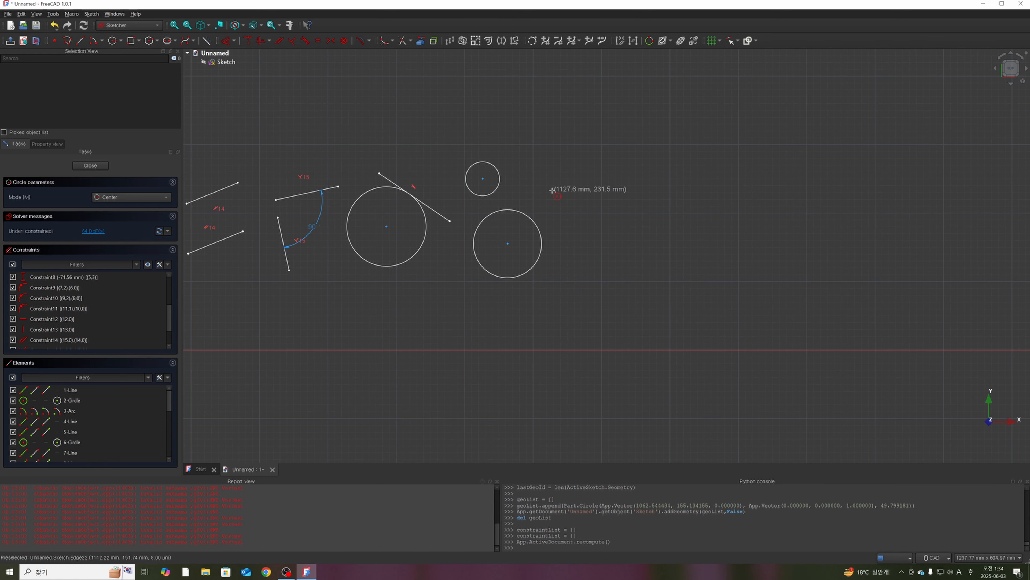
key(Escape)
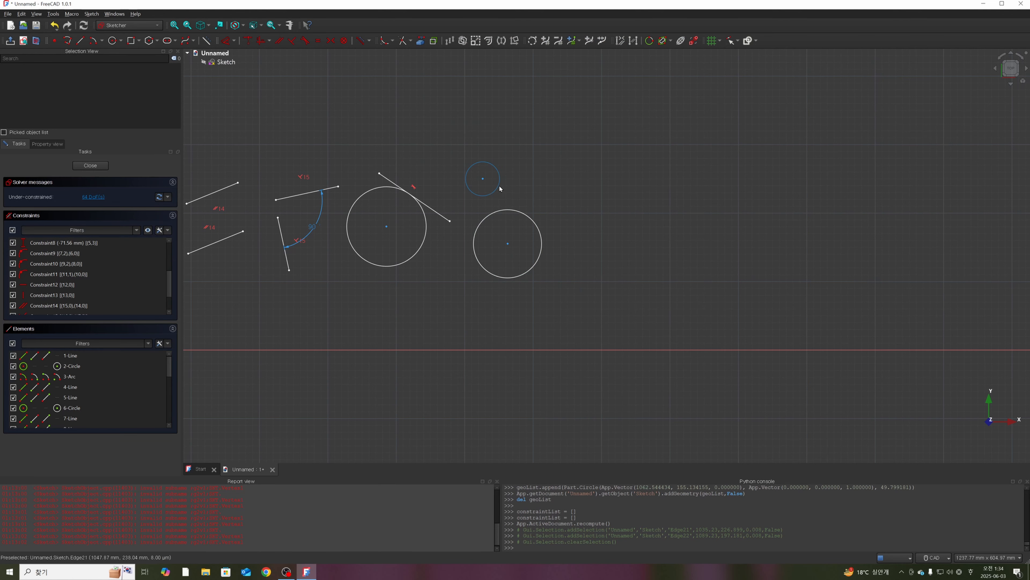
- Try the equal constraint on the two new circles in both selection orders, undoing it each time
click(497, 189)
click(527, 212)
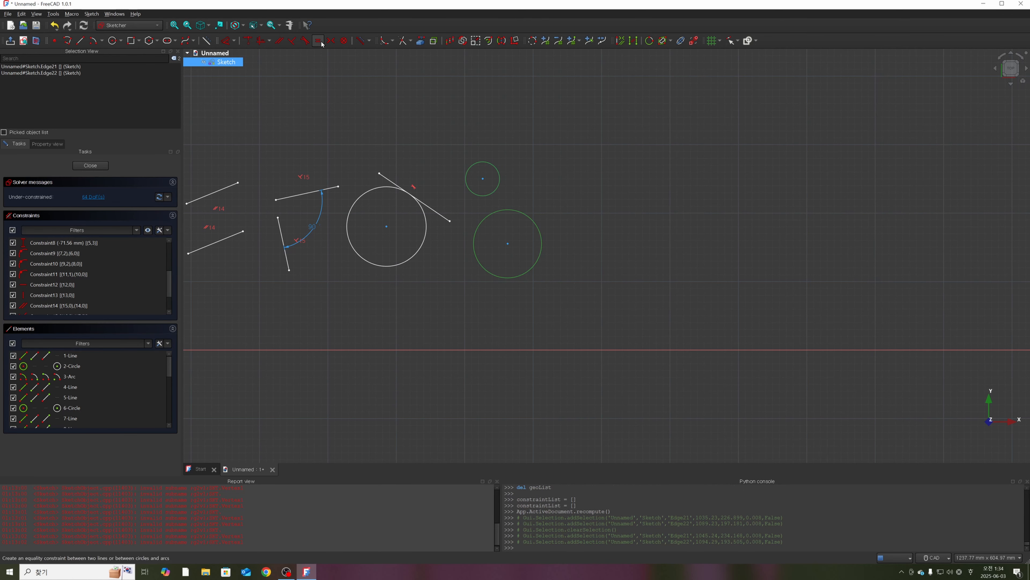
key(e)
click(514, 228)
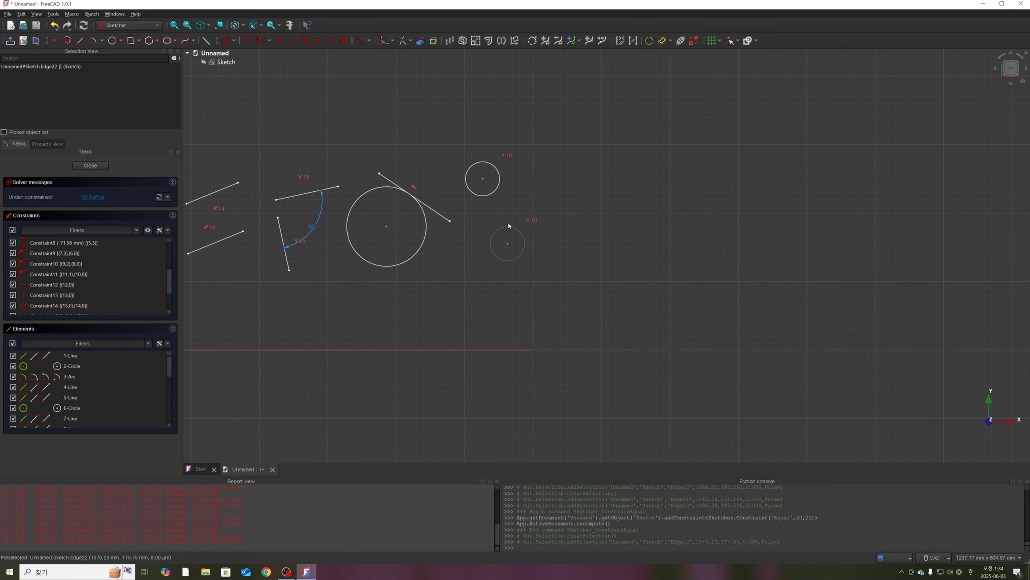
click(492, 192)
click(574, 223)
key(ctrl+z)
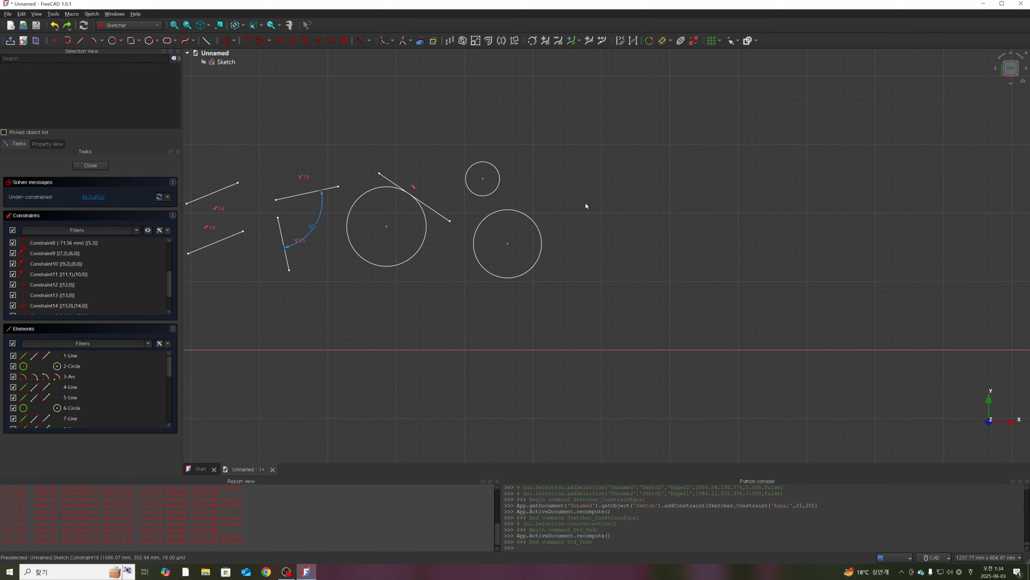
- Constrain the two new circles equal in size, selecting the small circle first and the large one second
click(493, 194)
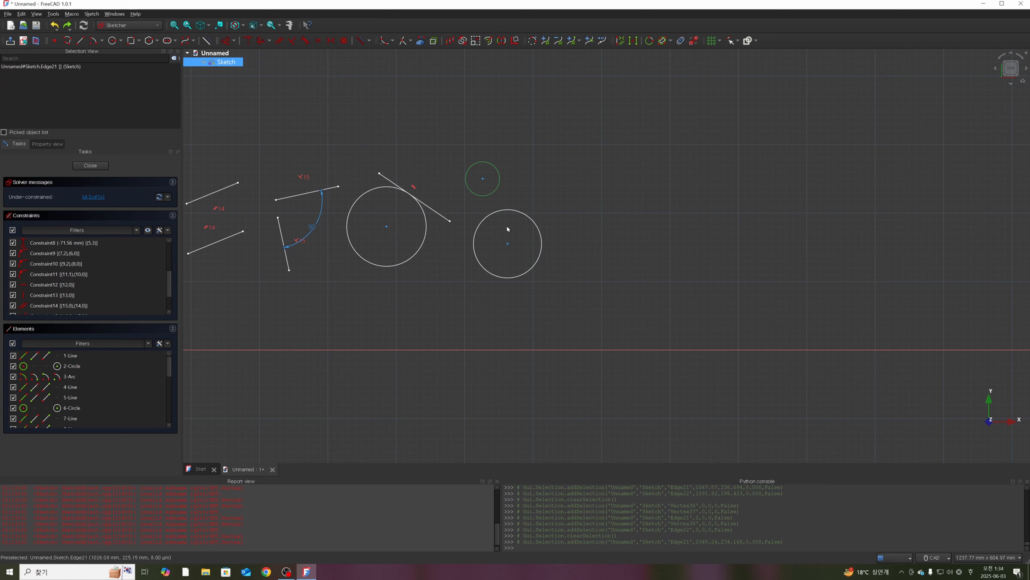
click(522, 217)
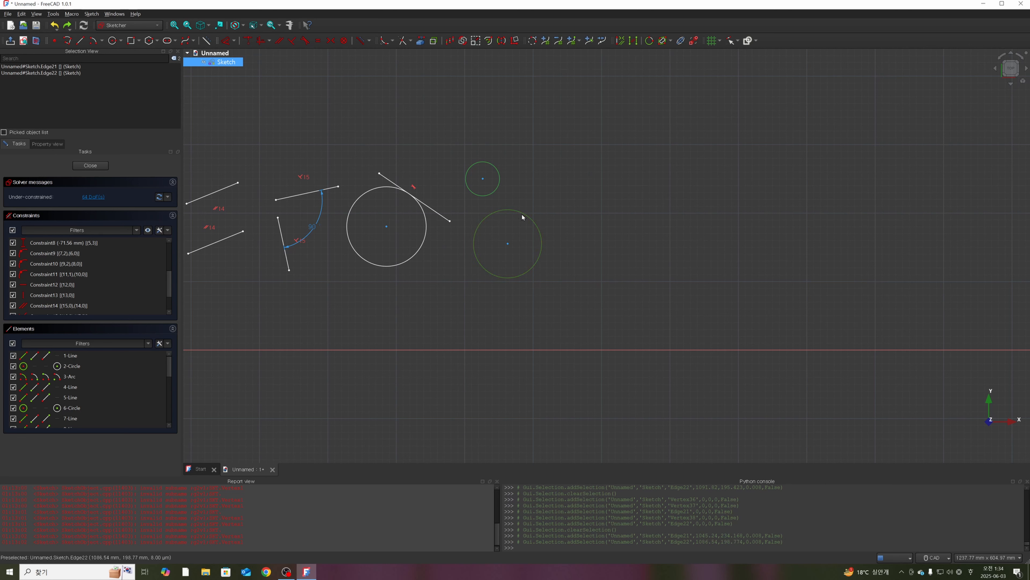
click(318, 41)
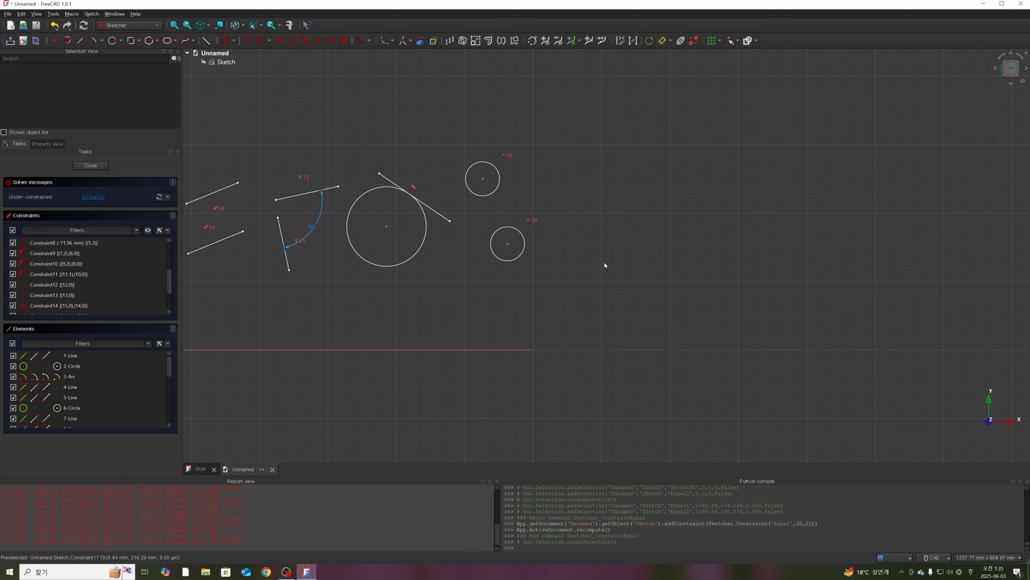
- Undo the last equal constraint and reapply it, selecting the large lower circle first and the small upper circle second
key(ctrl+z)
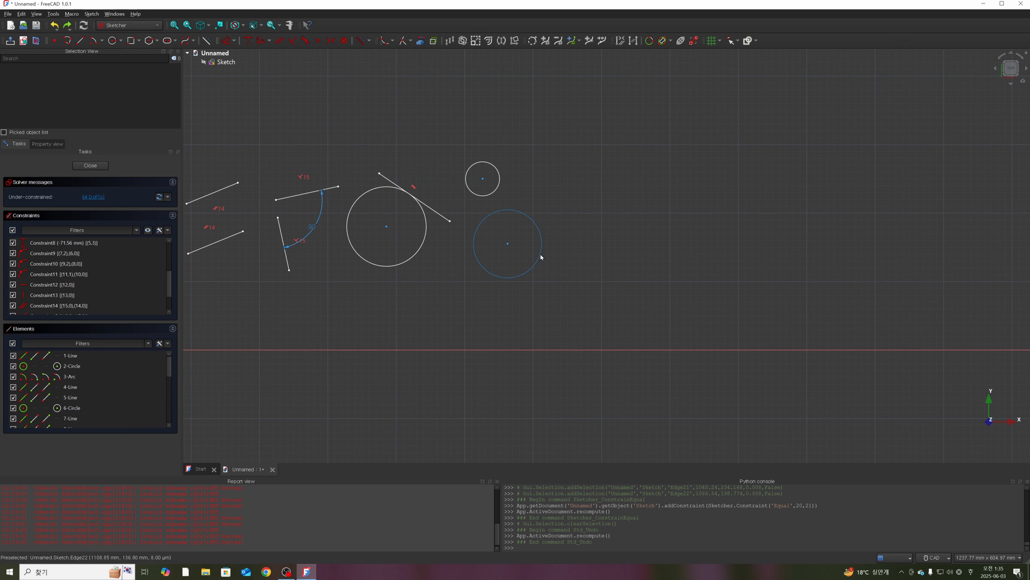
click(535, 261)
click(497, 192)
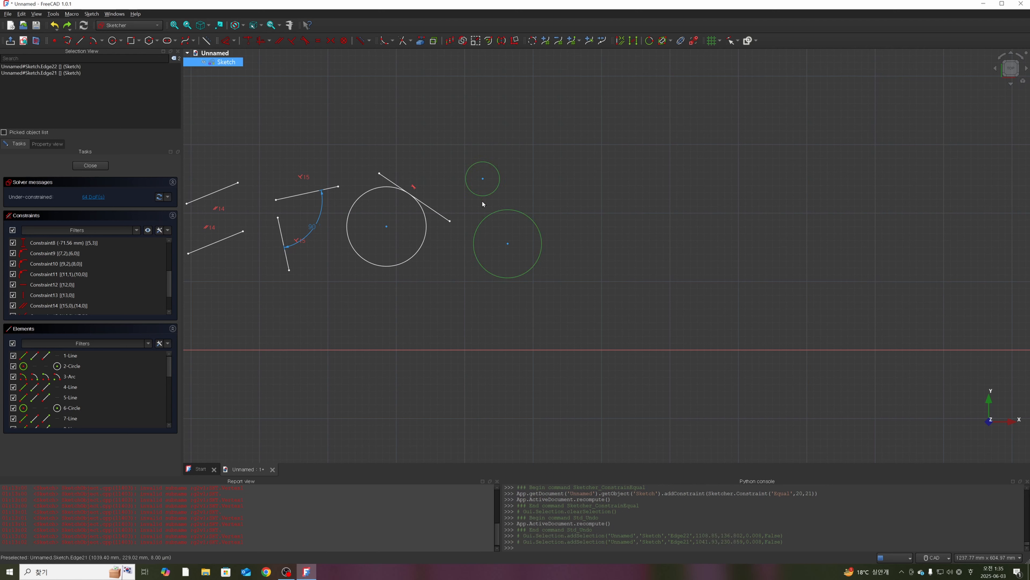
click(318, 41)
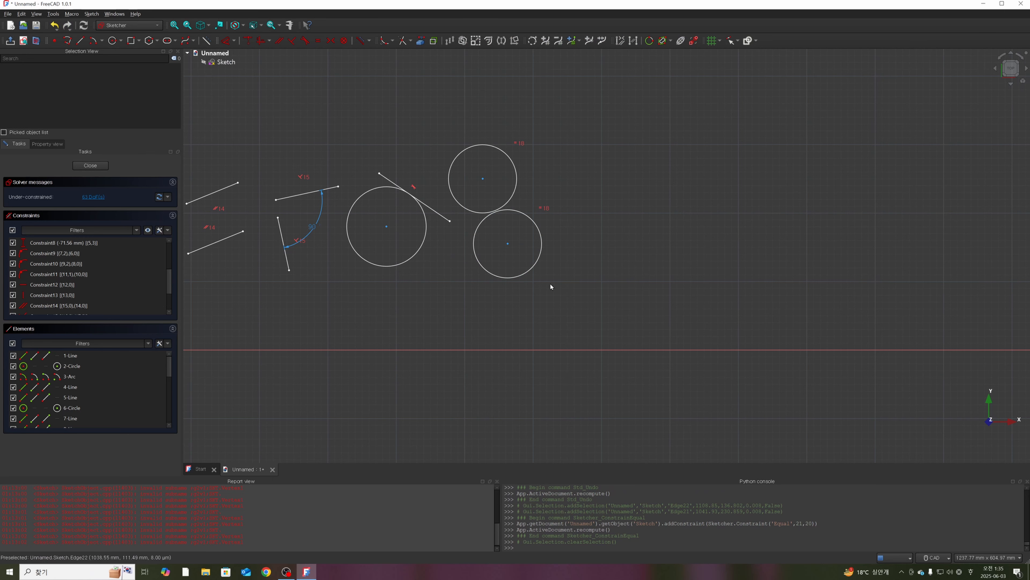
- Place two separate points above the equal circles, at about (849, 501) mm and (989, 443) mm
scroll(494, 264, down, 5)
scroll(419, 292, up, 2)
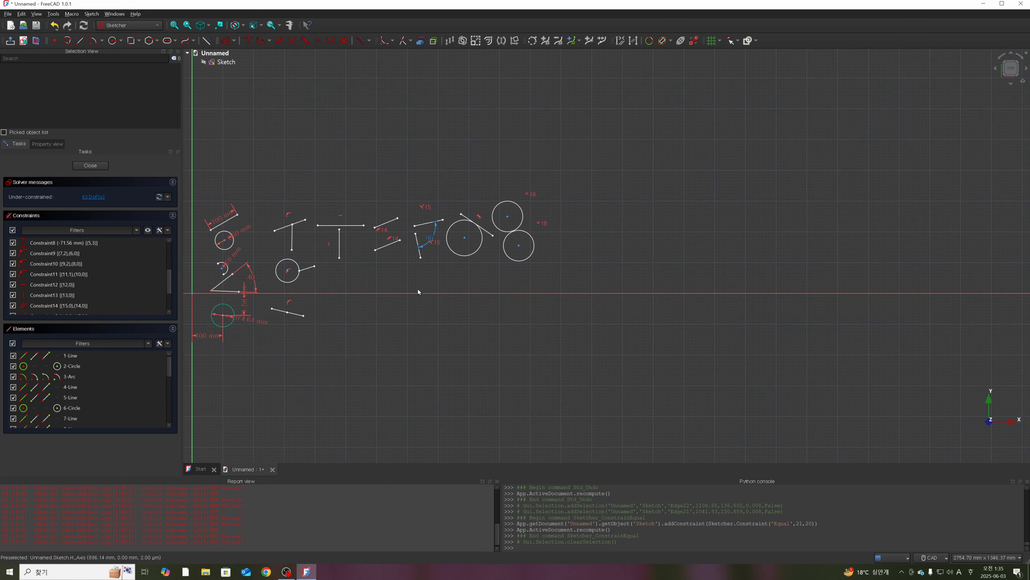
key(c)
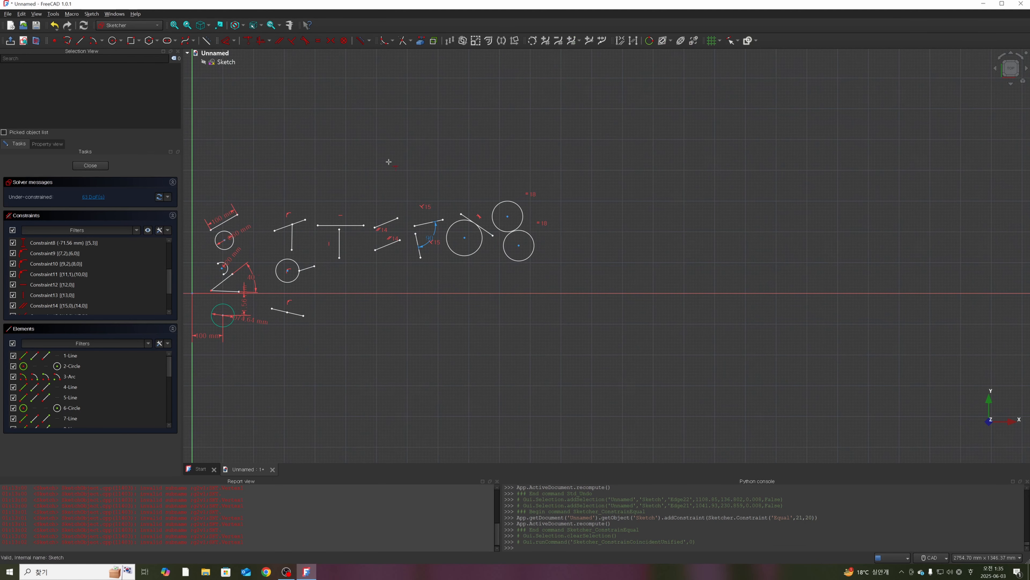
right_click(322, 103)
double_click(55, 41)
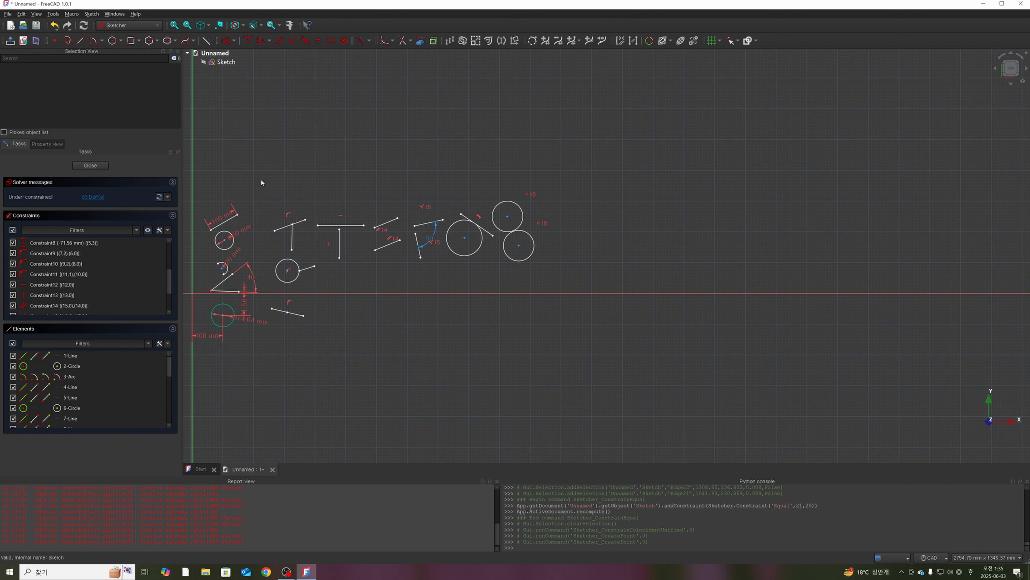
click(55, 40)
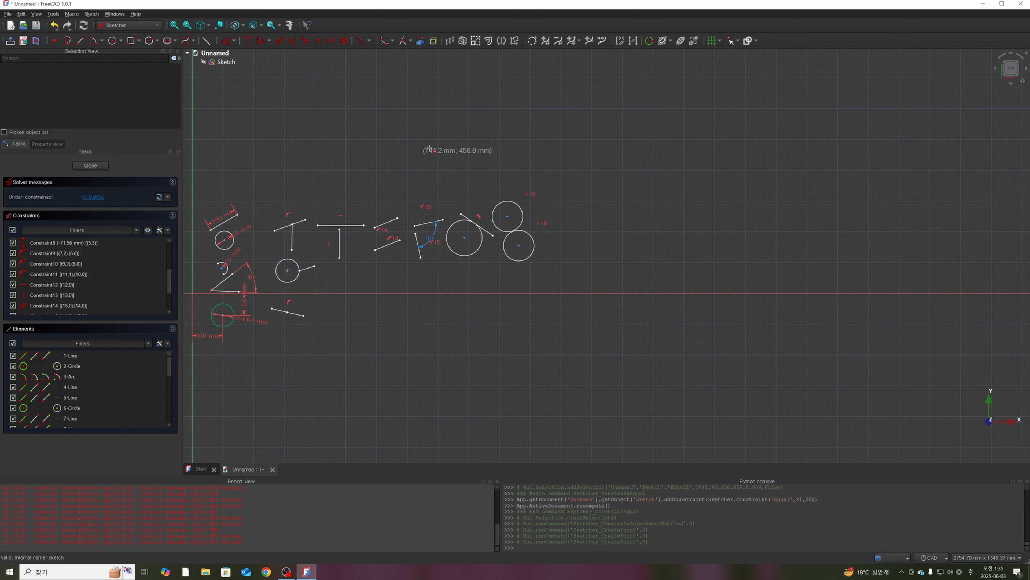
click(453, 138)
click(496, 156)
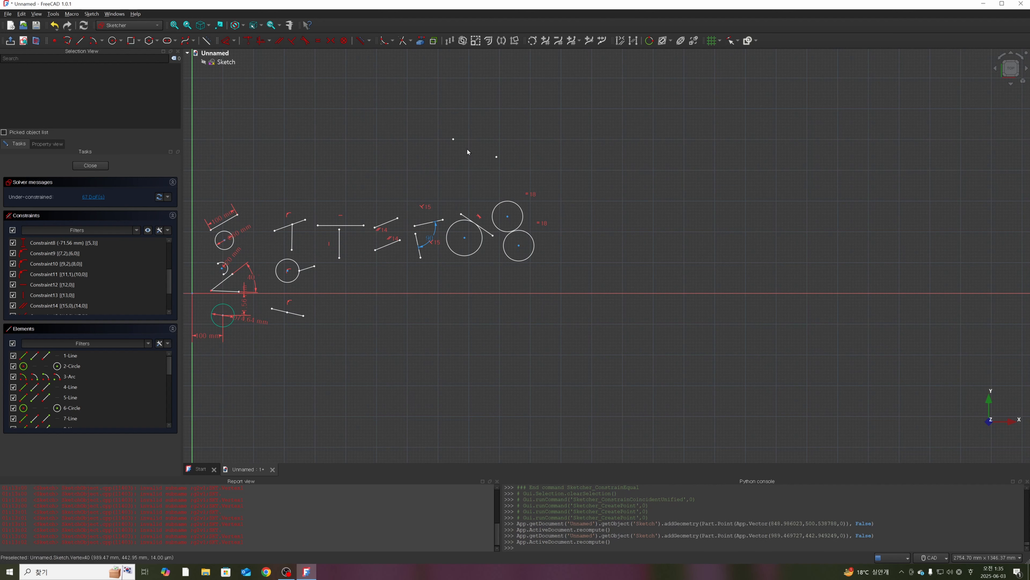
- Try the coincident constraint on the two new points, selecting the upper one first, and undo it
click(453, 139)
click(497, 158)
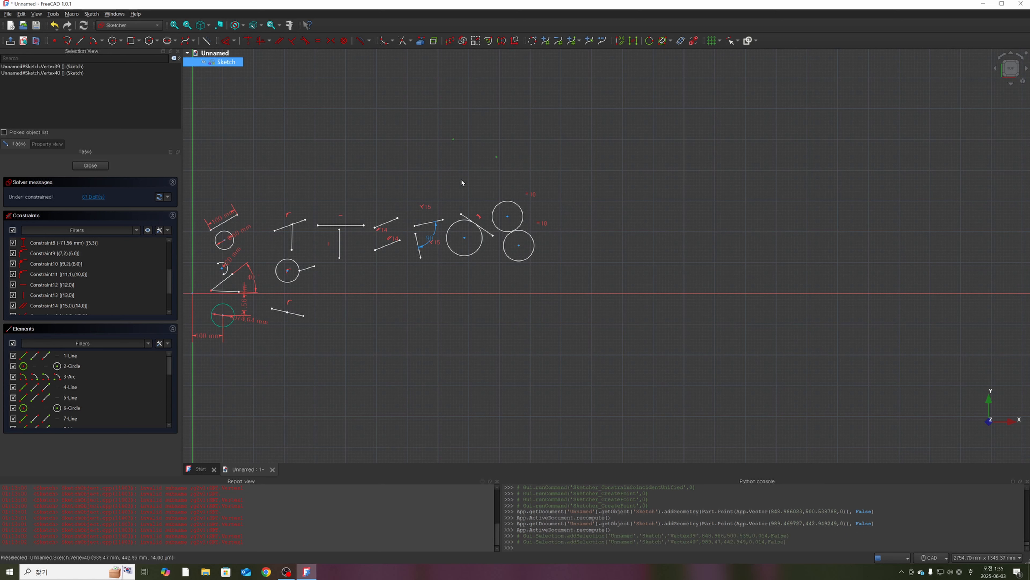
click(247, 41)
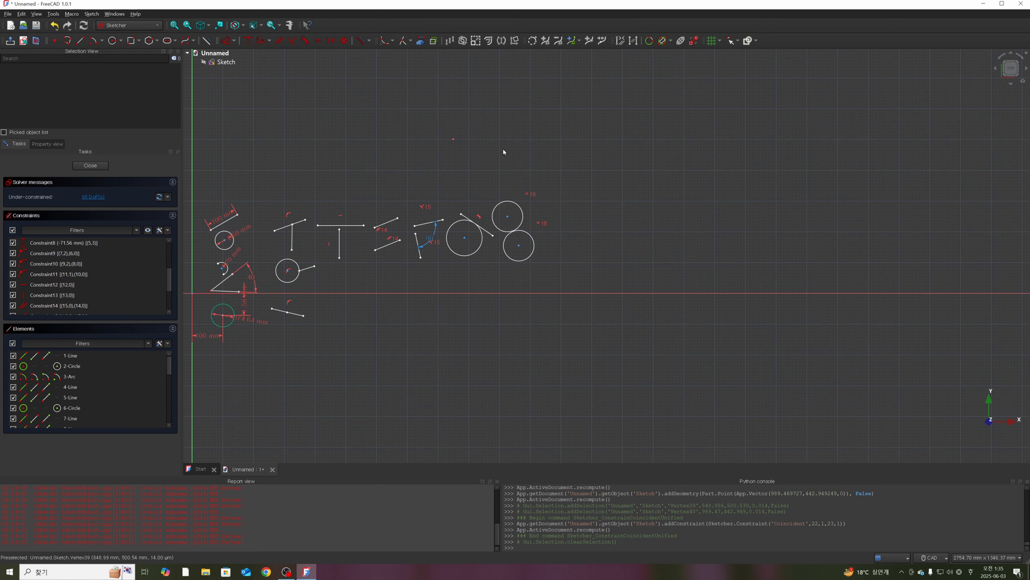
key(ctrl+z)
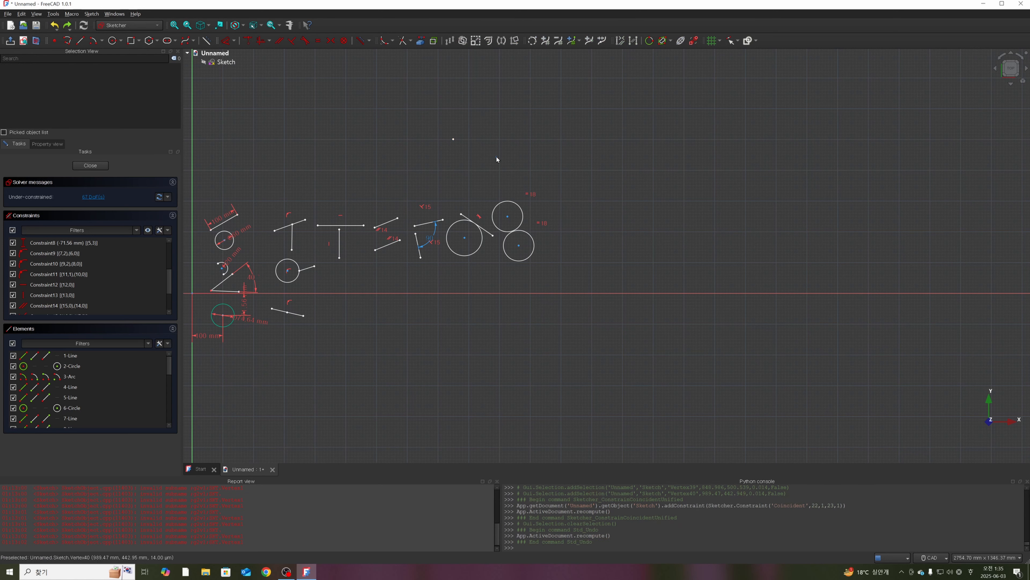
- Constrain the two new points coincident, selecting the lower point first and the upper point second
click(496, 157)
click(452, 140)
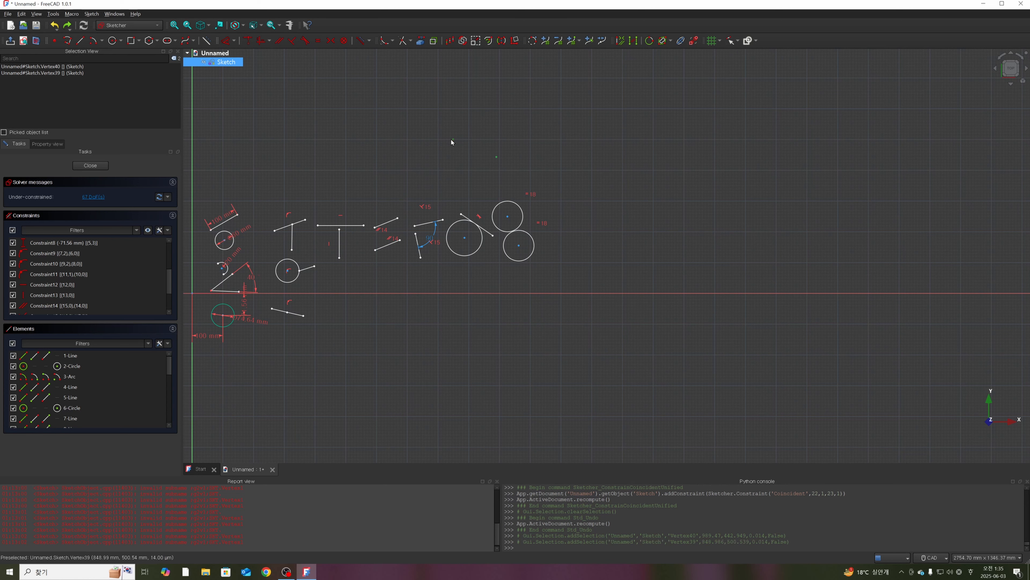
- Make the two loose points above the circles coincident and delete both of them
click(246, 42)
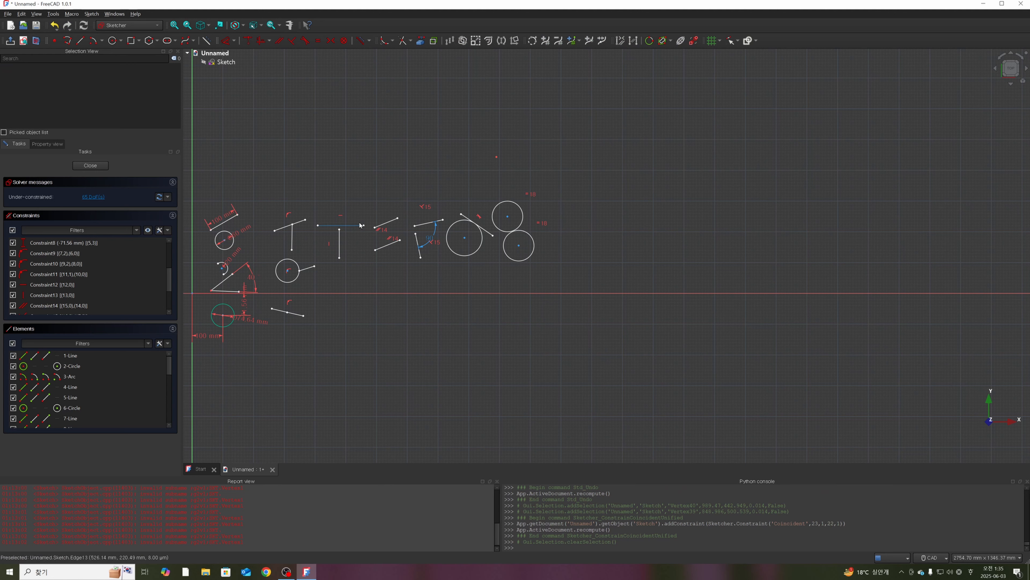
click(387, 223)
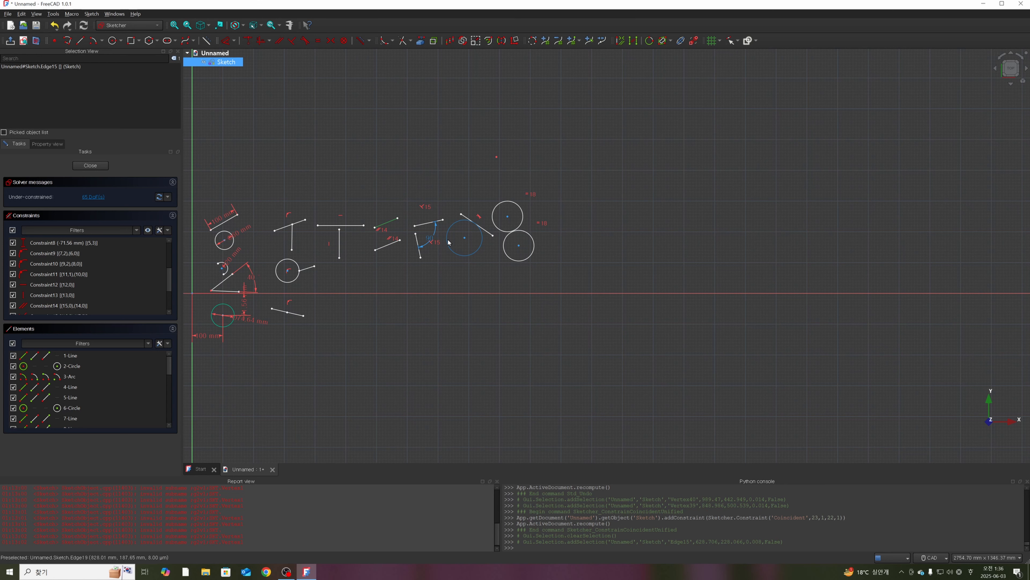
drag(583, 200, 470, 138)
mouse_move(470, 138)
mouse_down()
mouse_move(527, 161)
mouse_move(467, 138)
mouse_up()
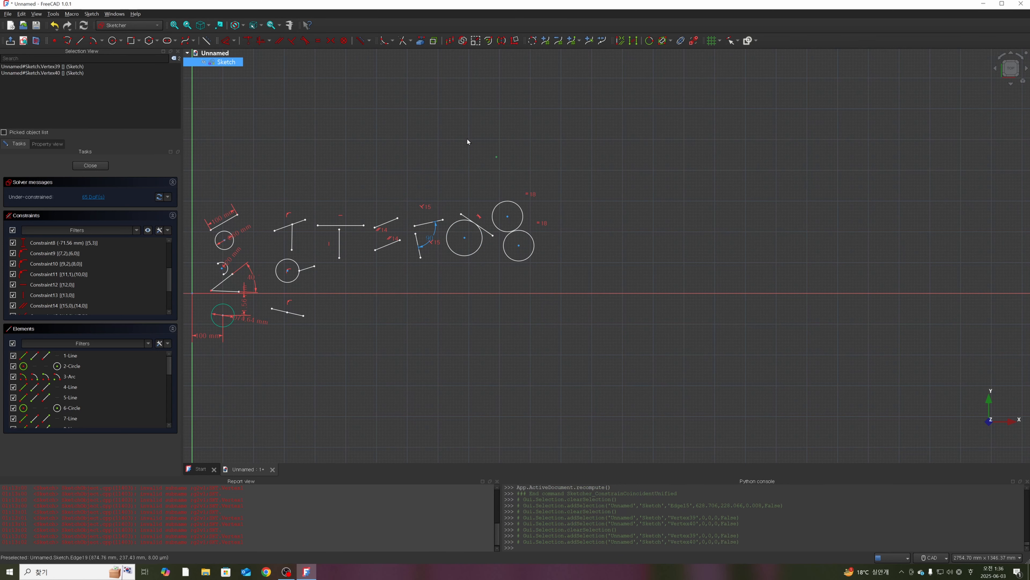
key(Delete)
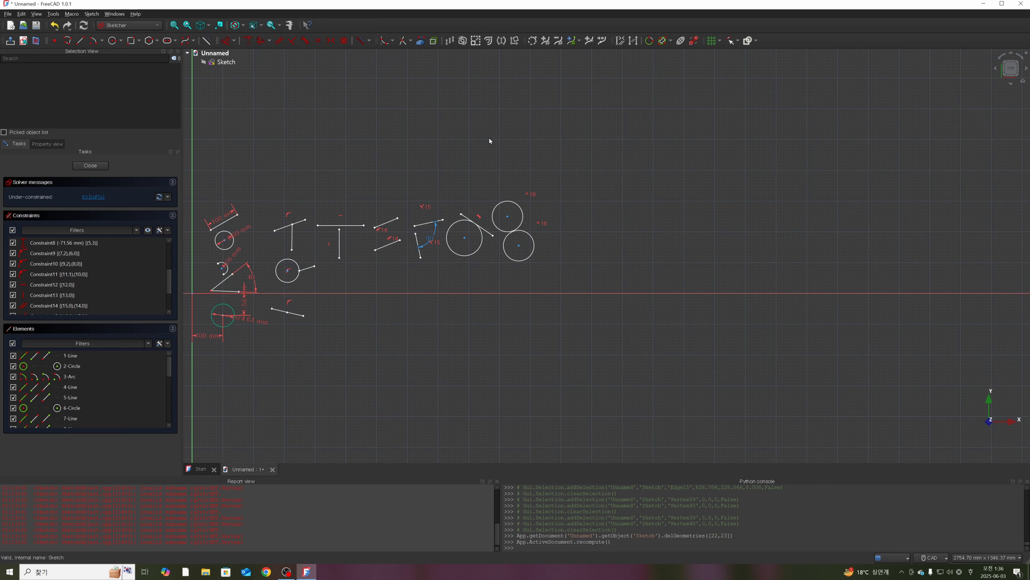
- Draw a slanted line from about (1200, 108) to (1359, 226) mm and place a separate point above it at about (1244, 240) mm
click(330, 42)
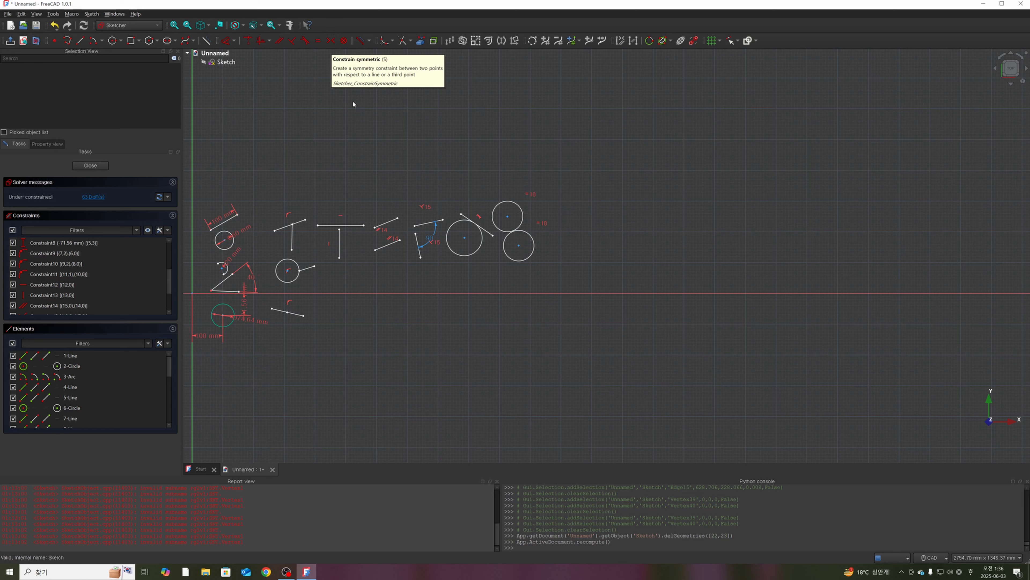
key(g)
key(l)
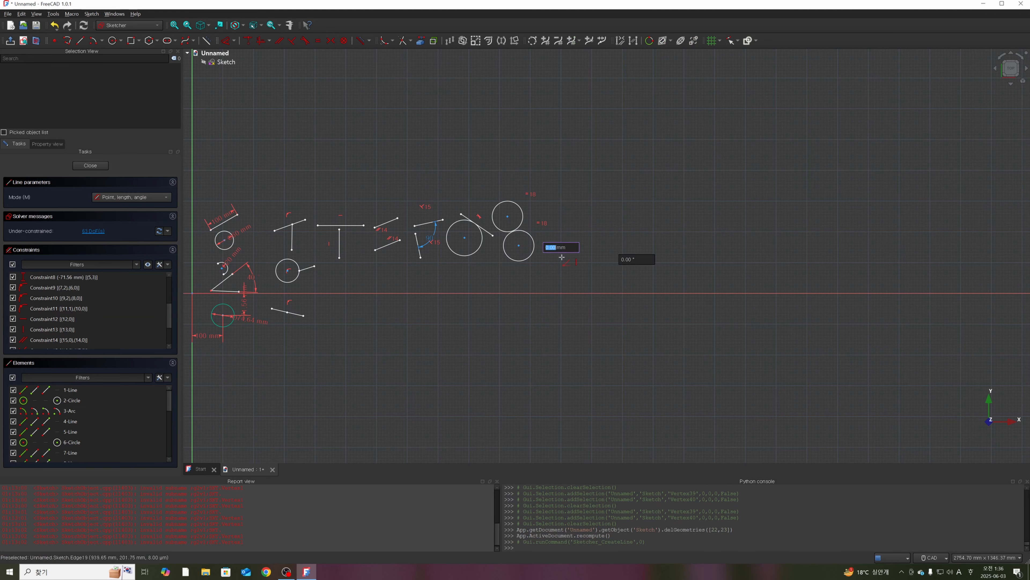
click(611, 223)
key(g)
key(y)
click(575, 218)
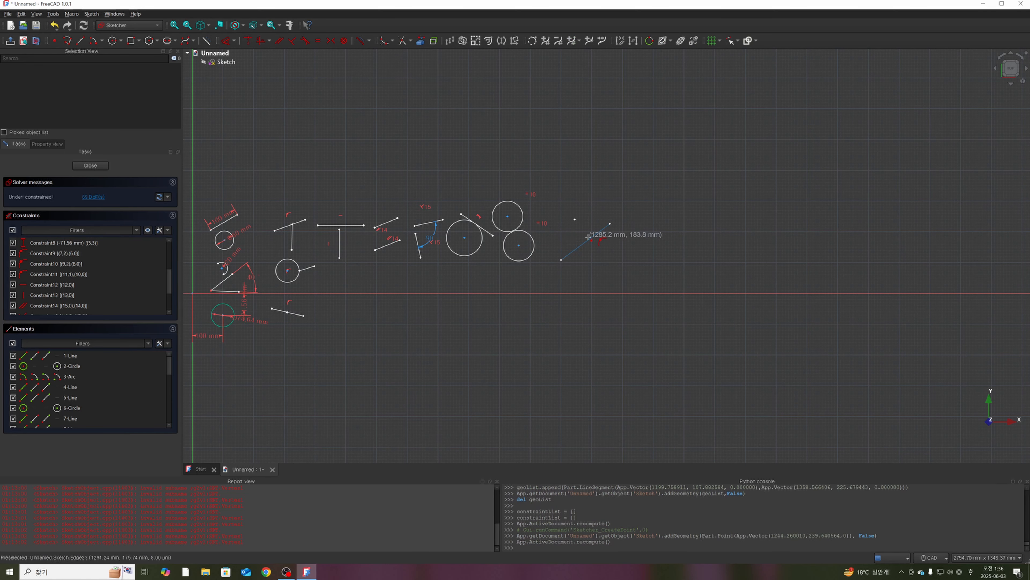
key(Escape)
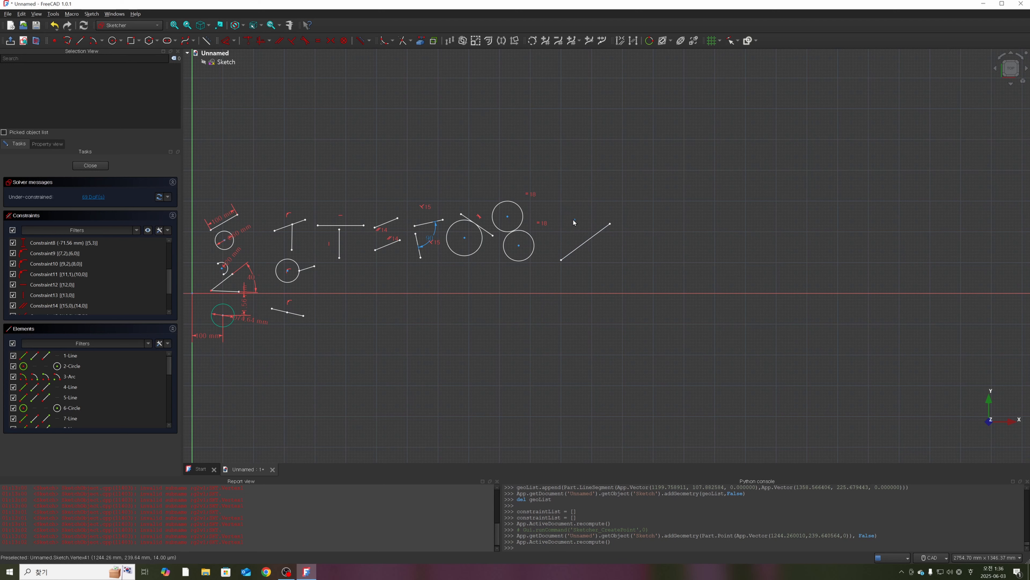
- Constrain the slanted line's two endpoints to be symmetric about the separate point
click(562, 259)
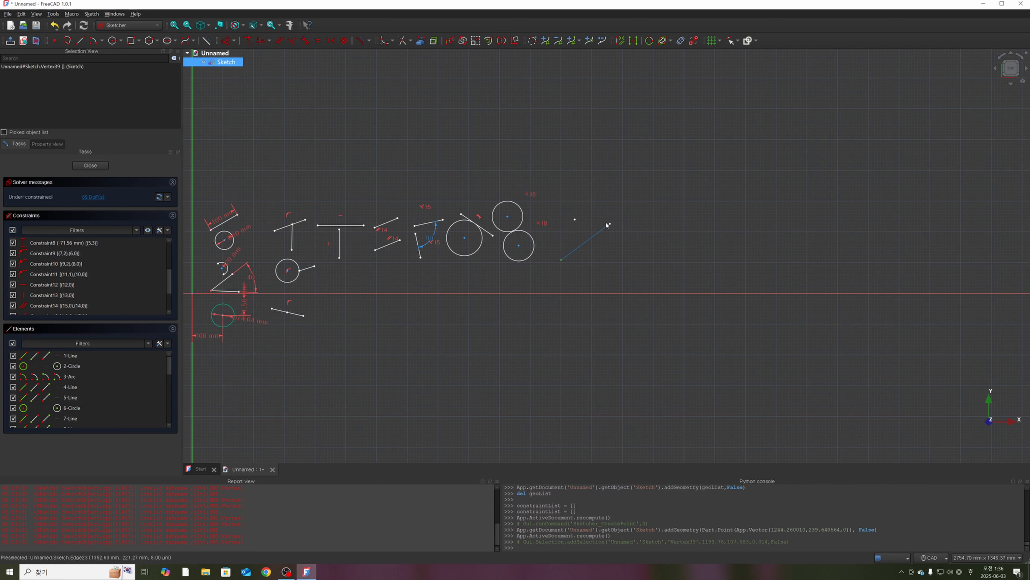
click(600, 241)
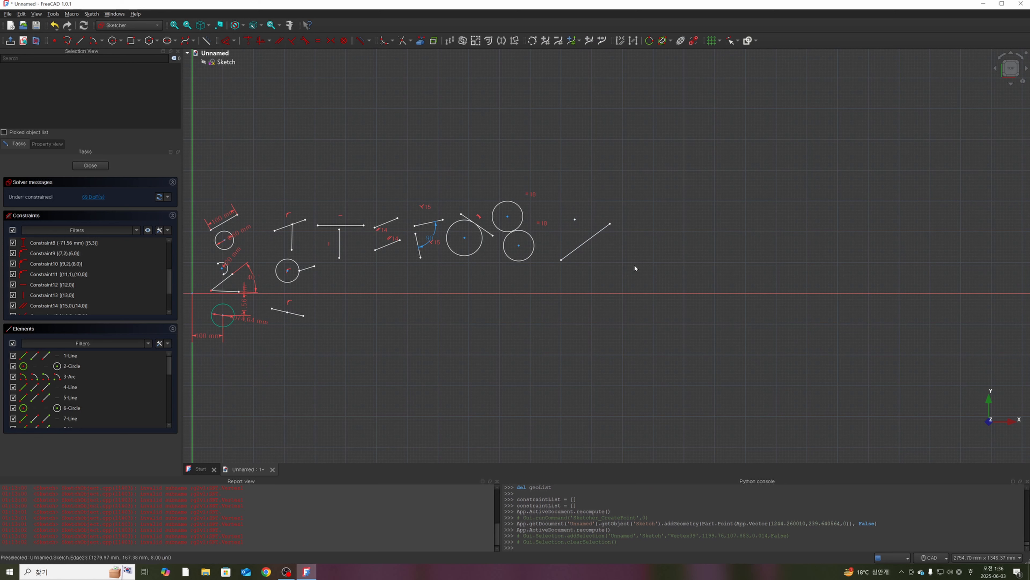
click(331, 40)
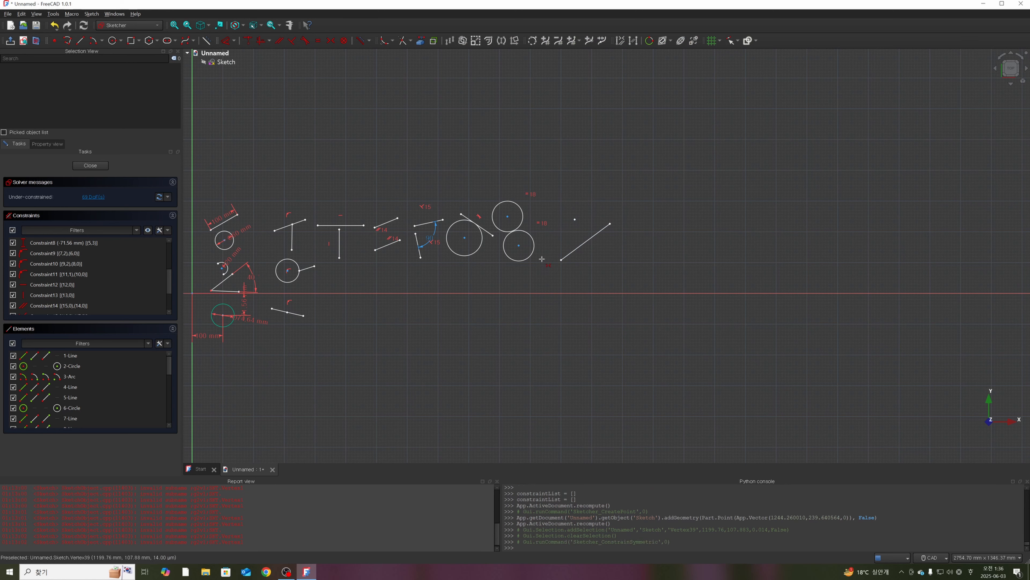
click(559, 261)
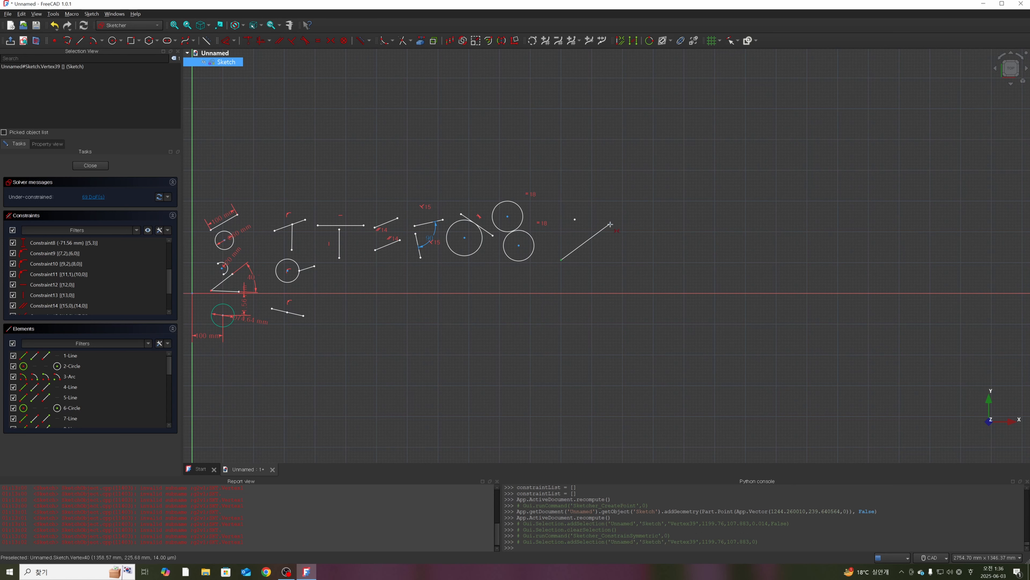
click(610, 223)
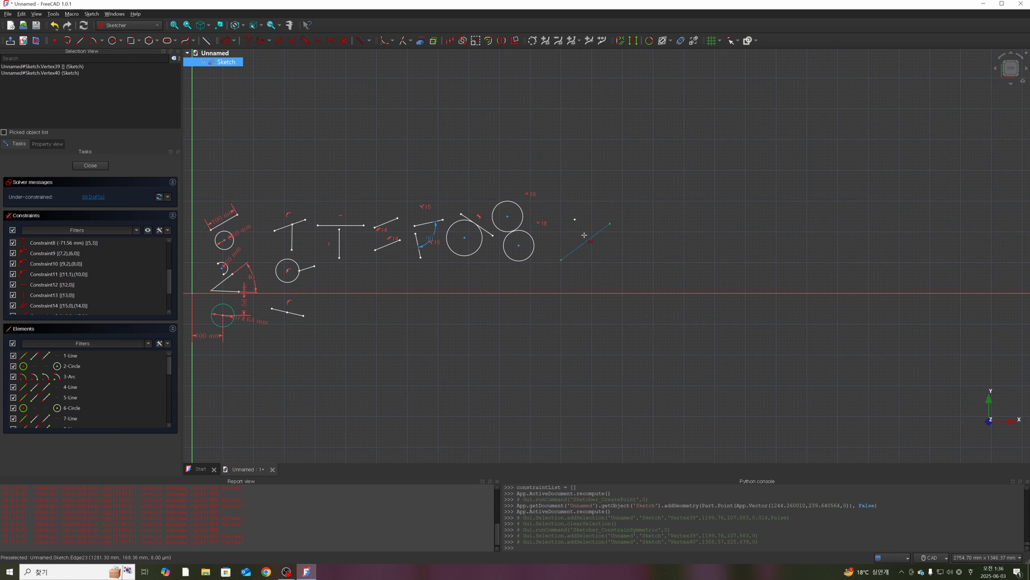
click(575, 219)
right_click(615, 323)
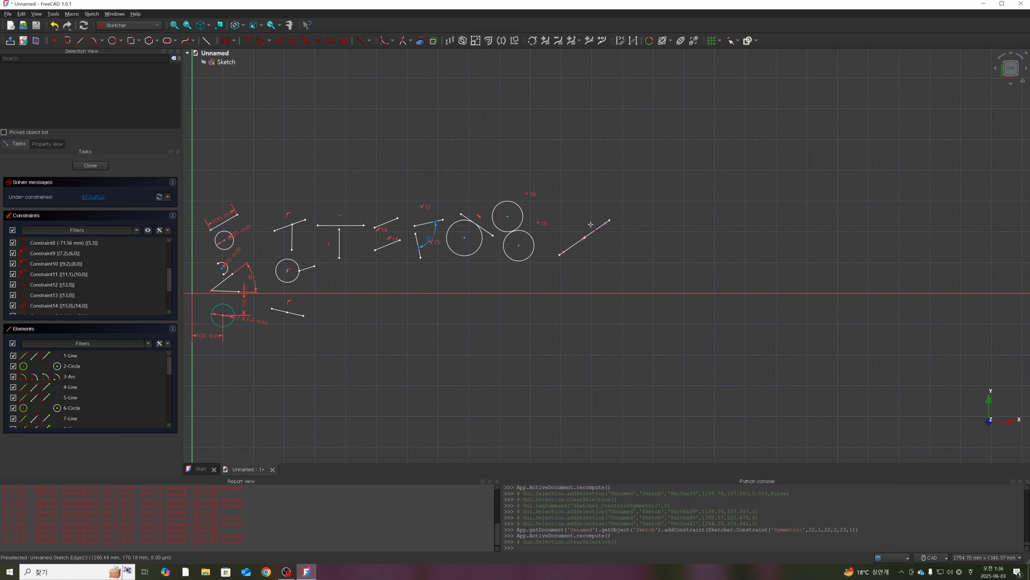
- Check the slanted line's midpoint and endpoints, and move the line about 72 mm upward
click(585, 237)
click(599, 254)
click(560, 255)
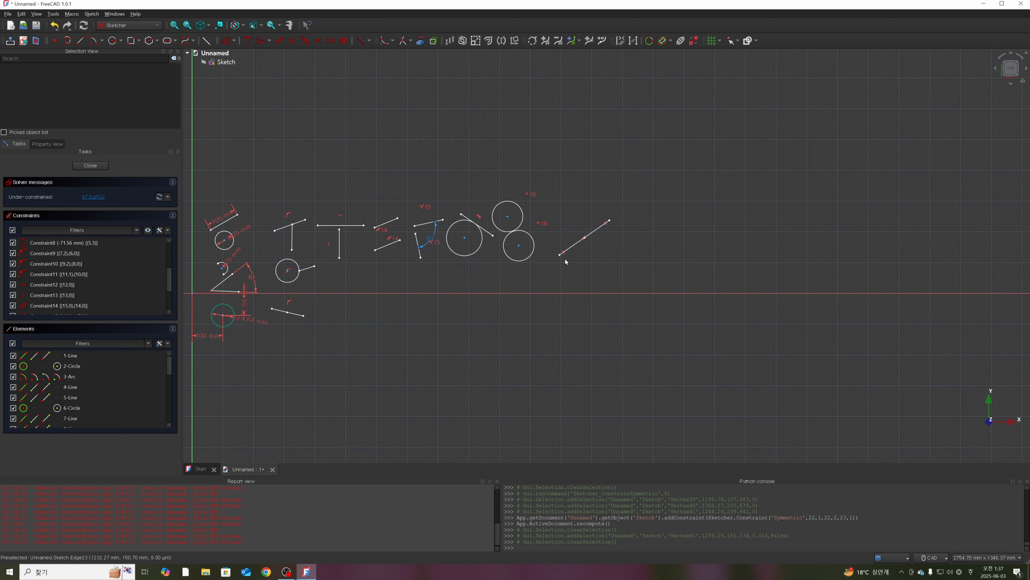
click(610, 220)
click(585, 239)
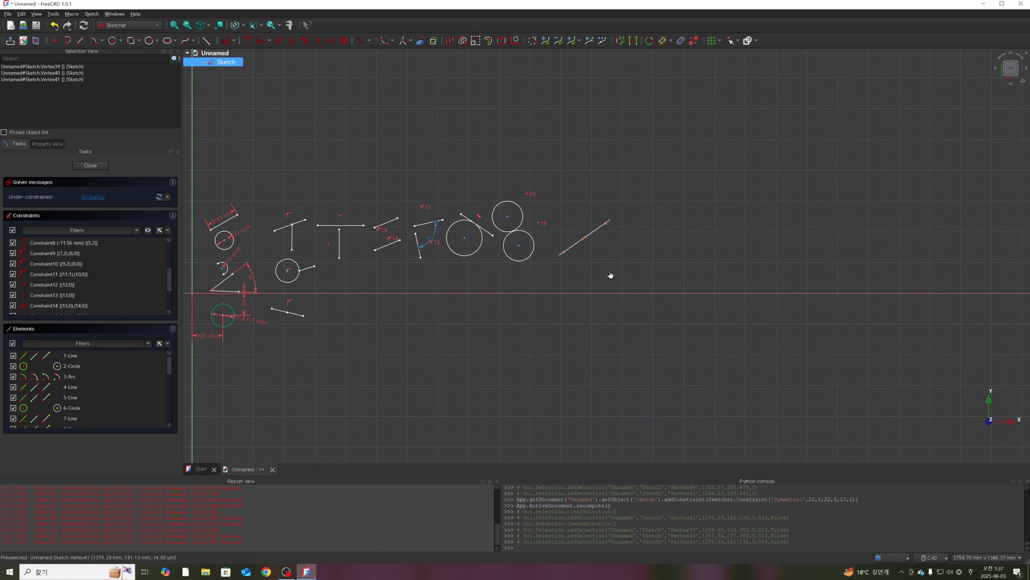
click(615, 252)
drag(583, 246, 587, 216)
- Draw a long near-vertical line below the slanted line, crossing the horizontal axis, and a short near-horizontal line about 70 mm long beside it
click(80, 40)
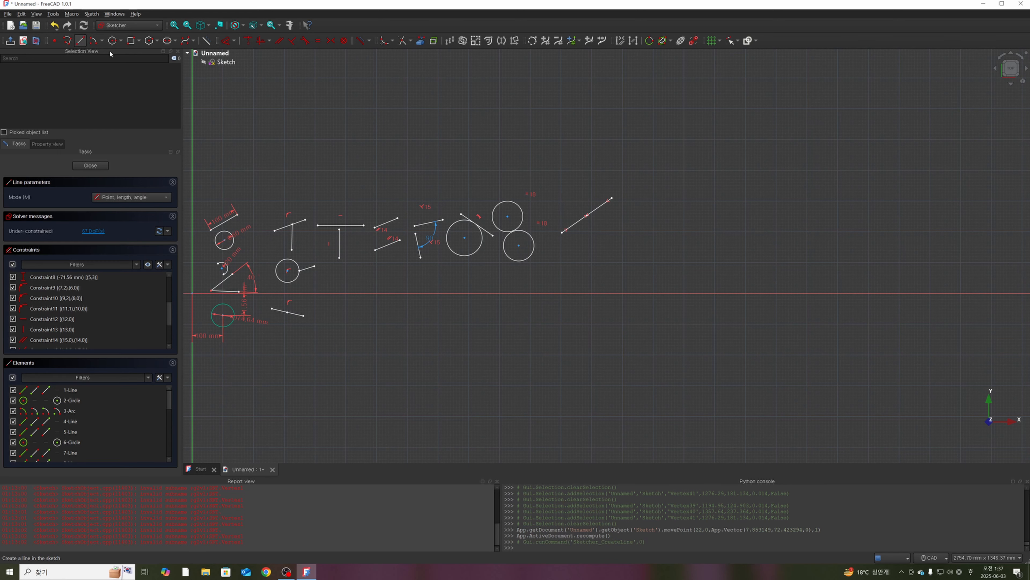
click(594, 245)
click(584, 341)
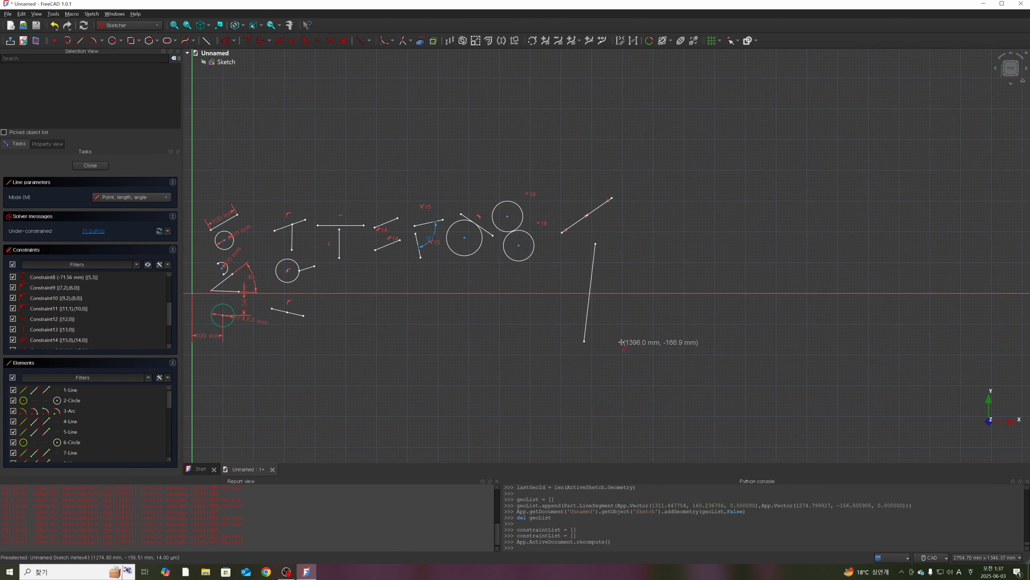
click(560, 305)
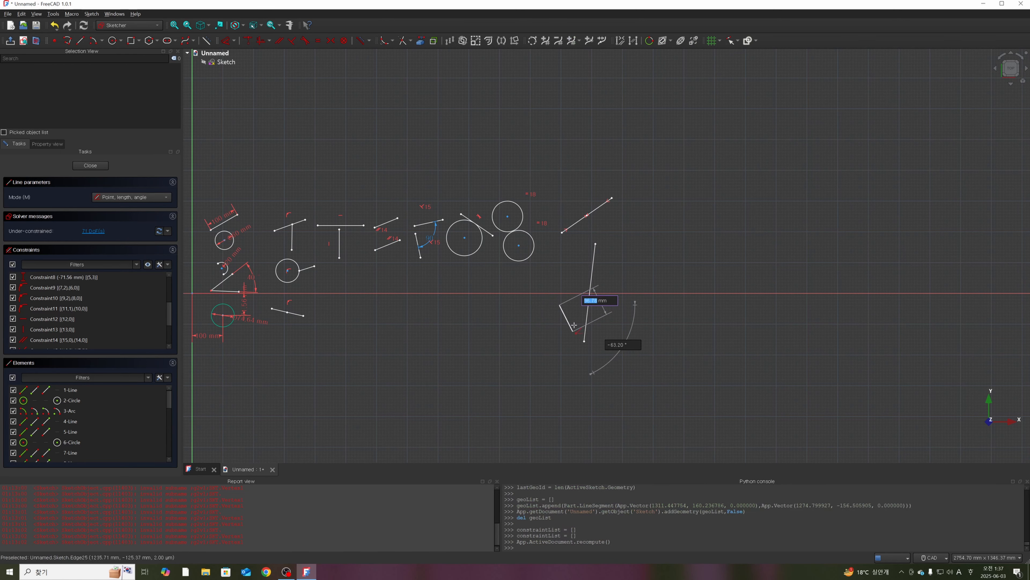
click(582, 306)
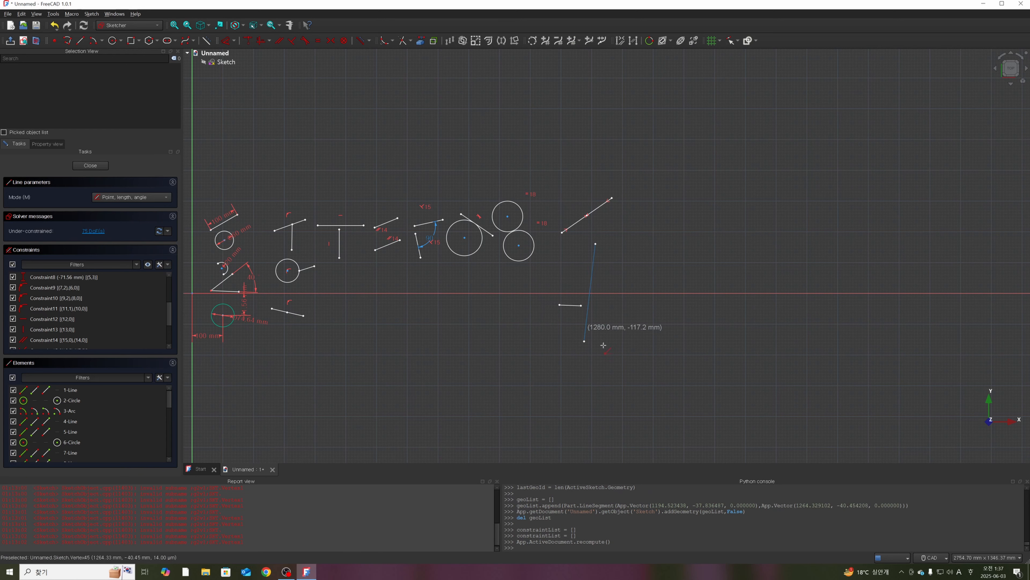
key(Escape)
- Constrain the short line's endpoints to be symmetric about the long near-vertical line
click(331, 41)
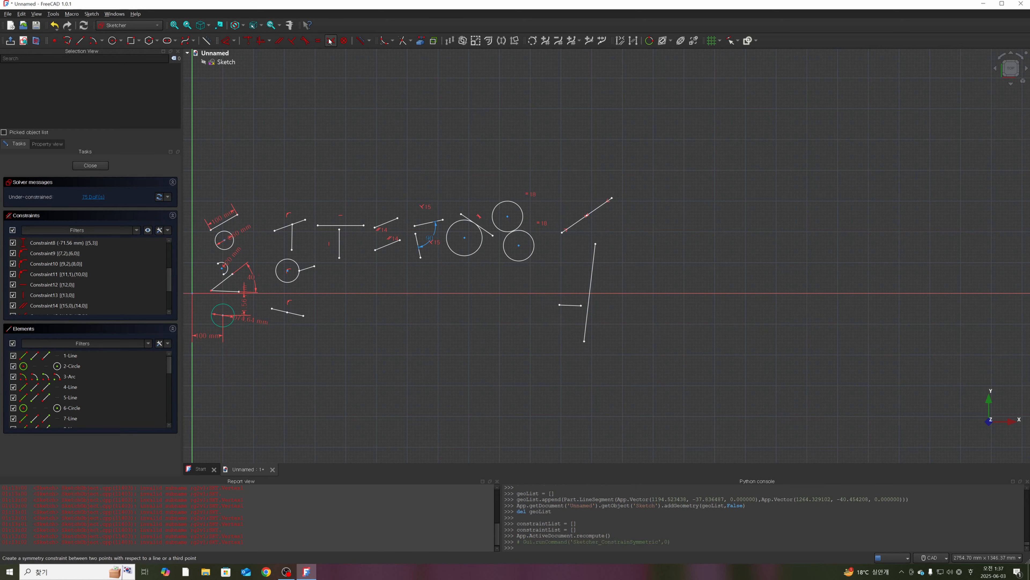
click(560, 305)
click(581, 306)
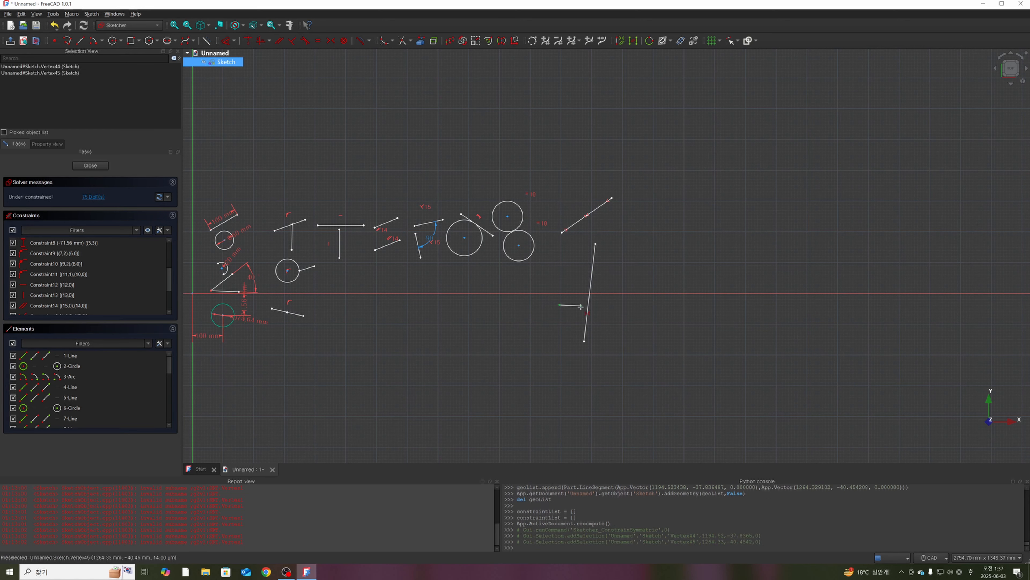
click(588, 323)
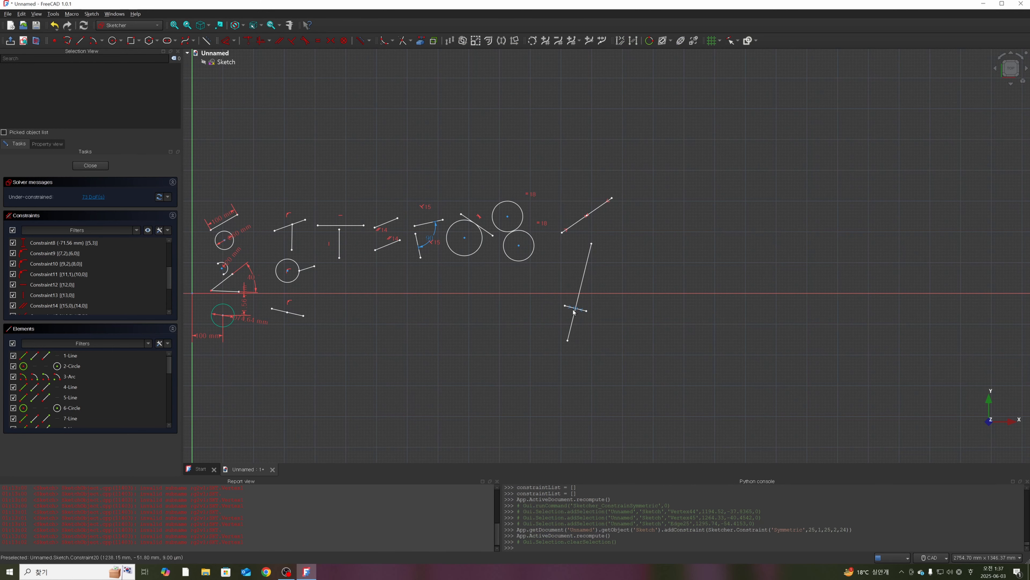
- Move the long symmetry line with its short crossing line, the slanted line and the two tangent circles to test their constraints
scroll(585, 316, up, 5)
scroll(570, 312, down, 1)
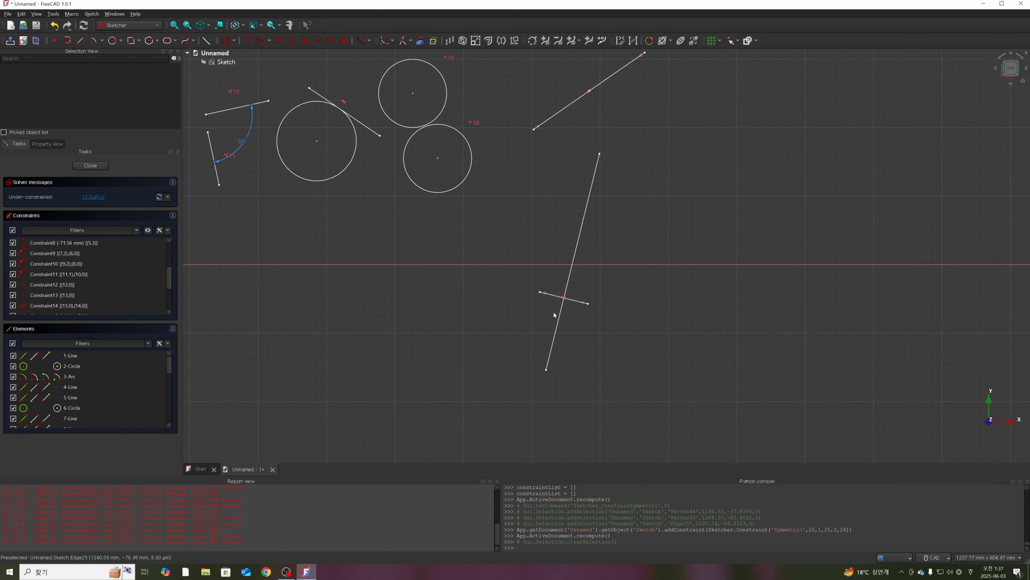
drag(513, 357, 606, 225)
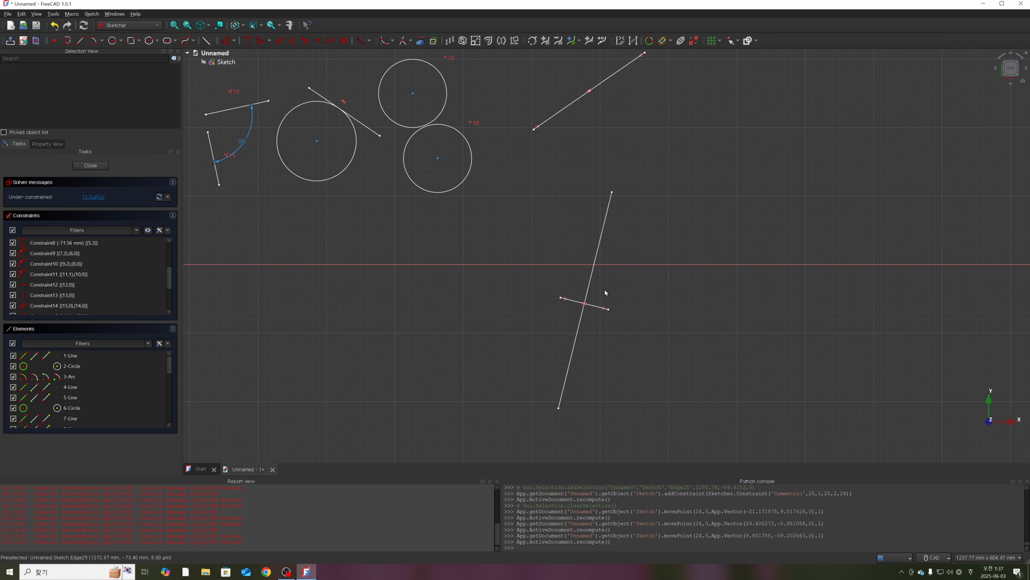
mouse_move(588, 289)
mouse_down()
mouse_move(594, 255)
mouse_move(596, 299)
mouse_up()
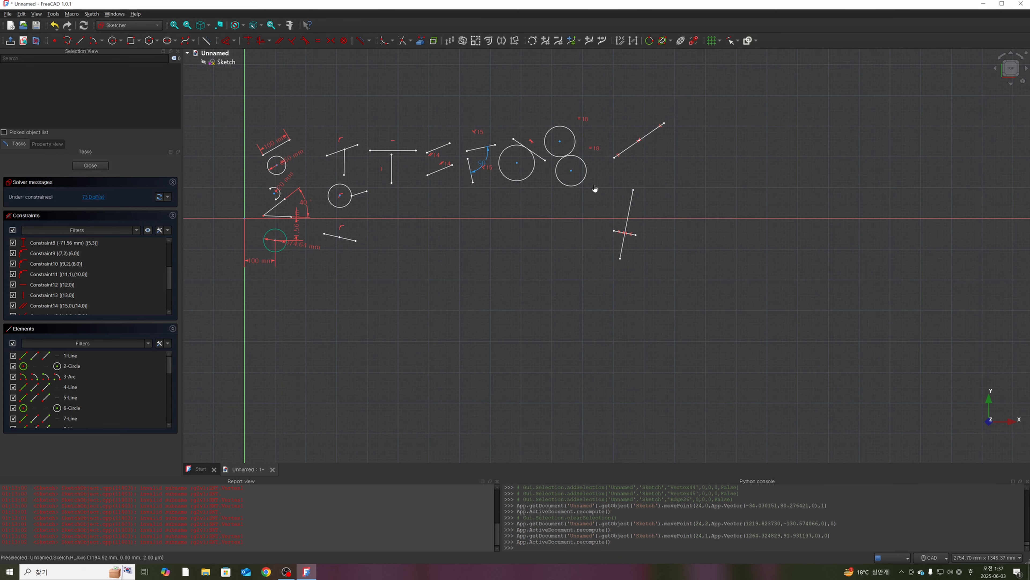
drag(600, 193, 681, 290)
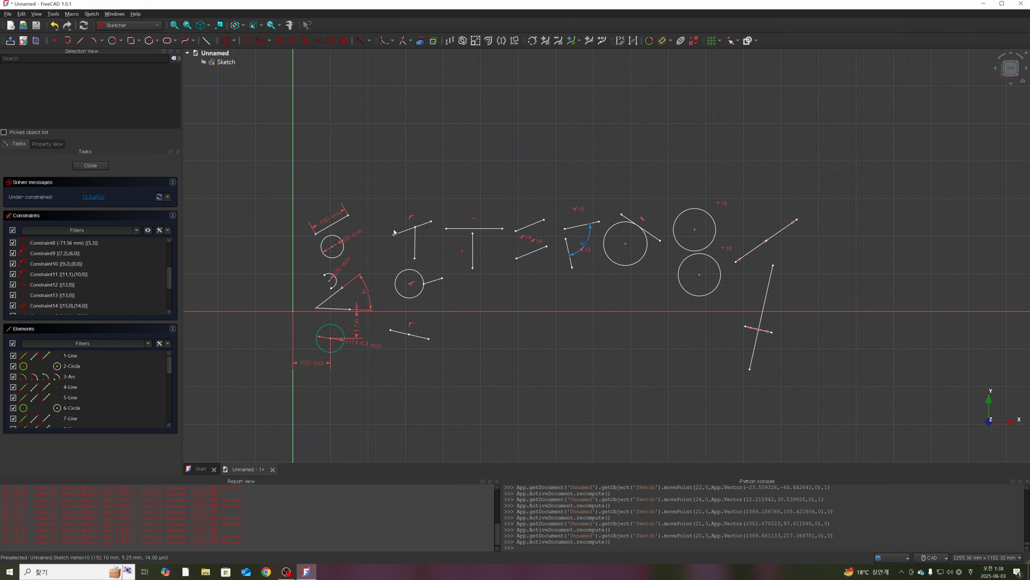
- Try to move the fully dimensioned circle below the horizontal axis, and reposition its diameter dimension diagonally outside the circle
scroll(393, 240, down, 1)
scroll(395, 337, up, 2)
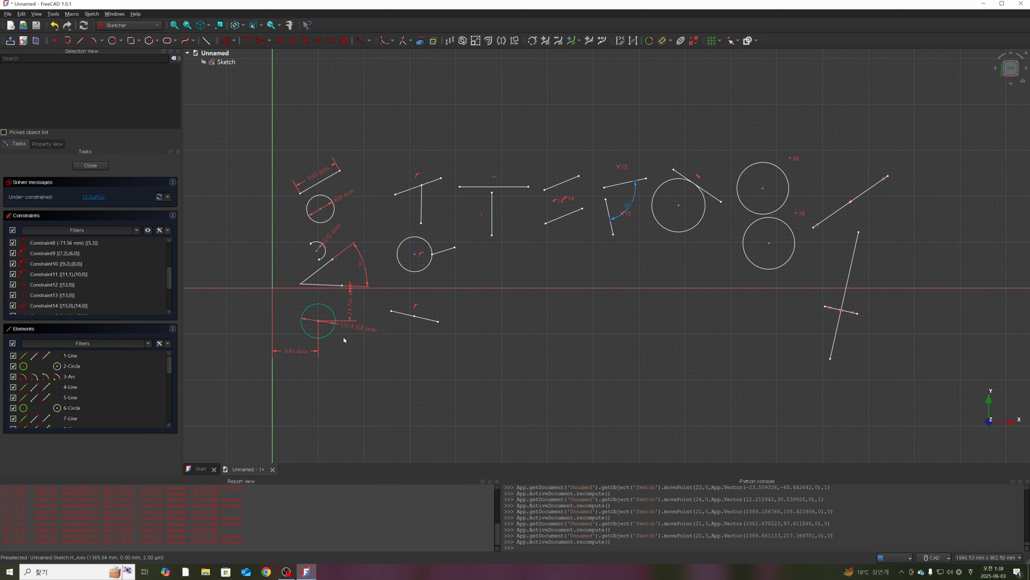
scroll(384, 353, down, 6)
scroll(357, 325, up, 7)
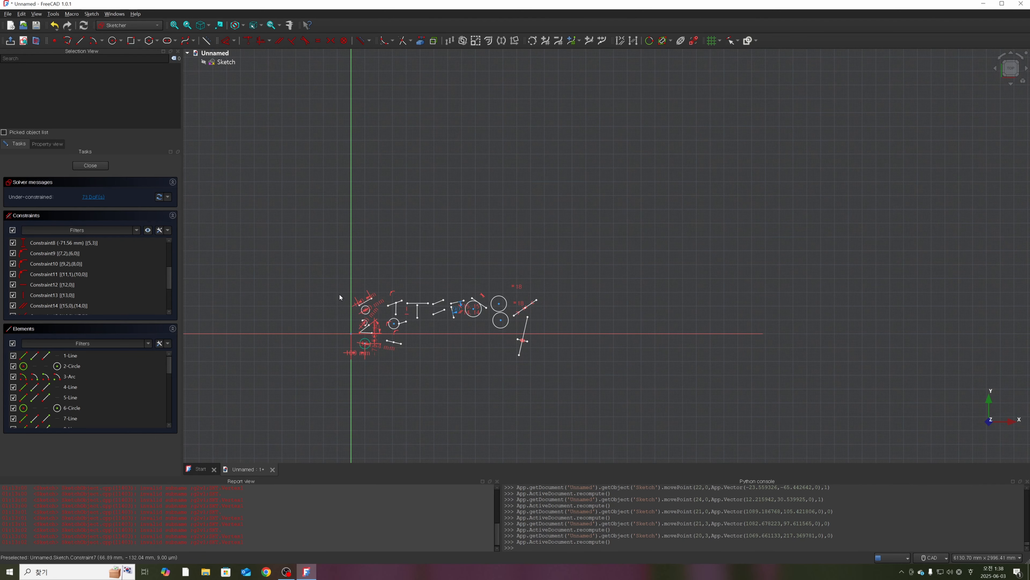
click(369, 366)
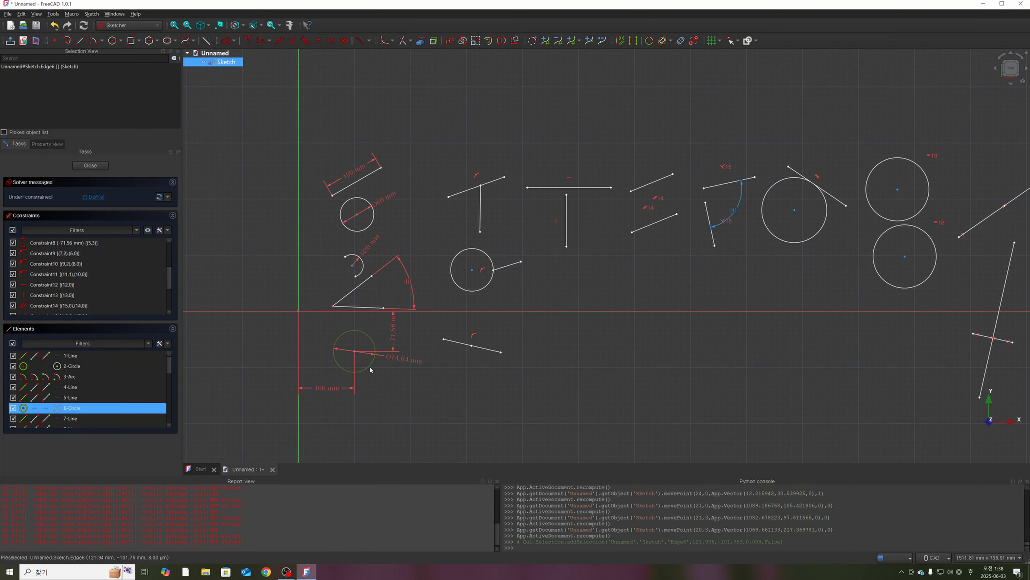
click(379, 374)
click(368, 367)
mouse_move(367, 368)
mouse_down()
mouse_move(409, 384)
mouse_move(367, 376)
mouse_up()
click(429, 384)
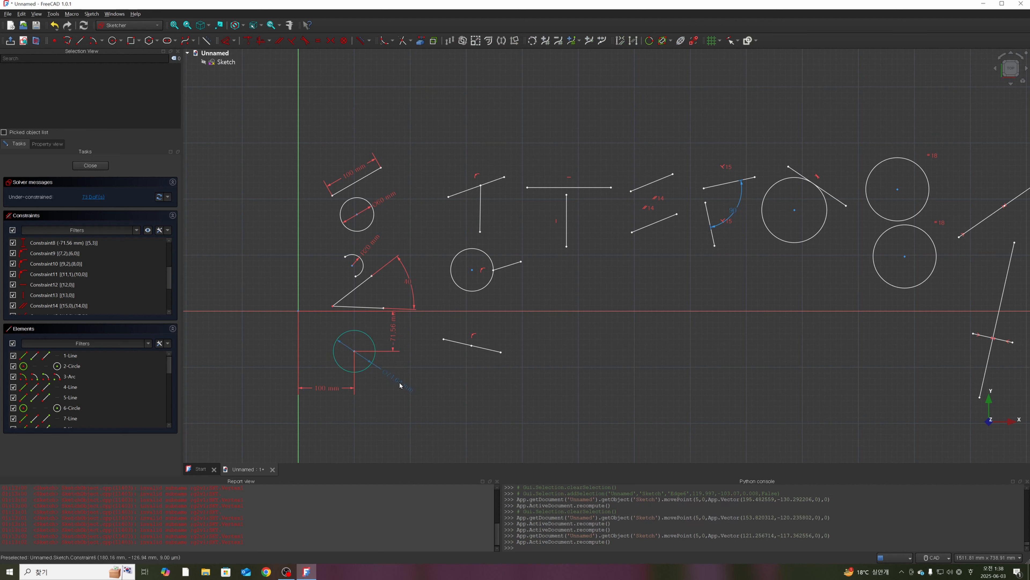
- Compare the fully dimensioned circle with the undimensioned circle by selecting both, and test again whether the dimensioned one can be moved
click(376, 347)
click(464, 288)
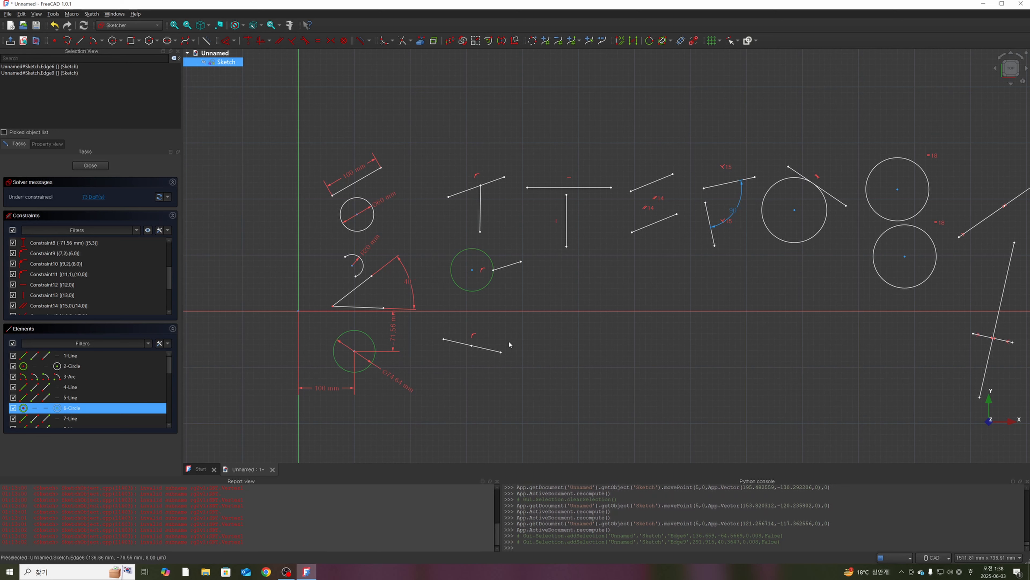
click(368, 336)
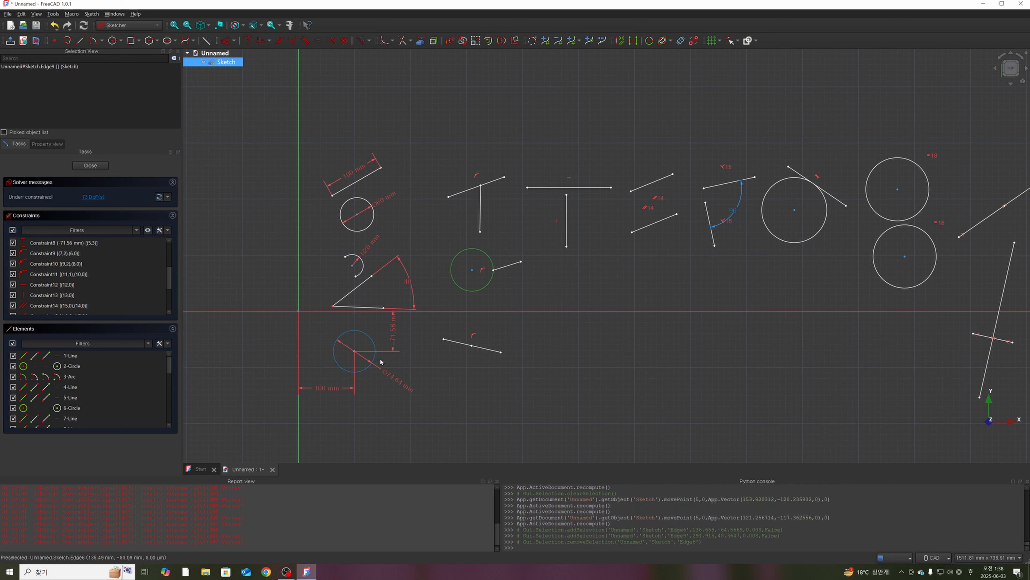
click(400, 359)
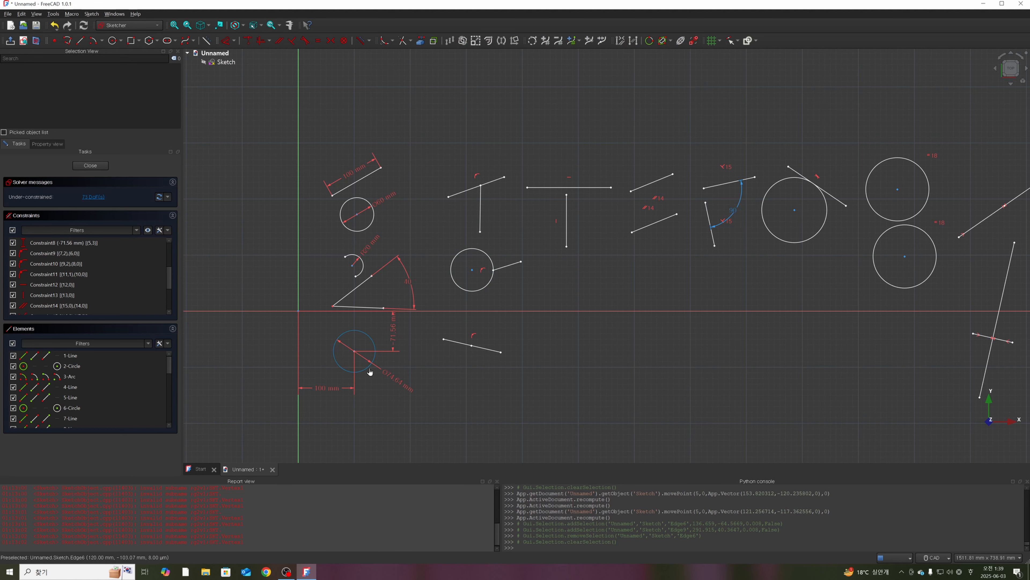
drag(366, 368, 377, 378)
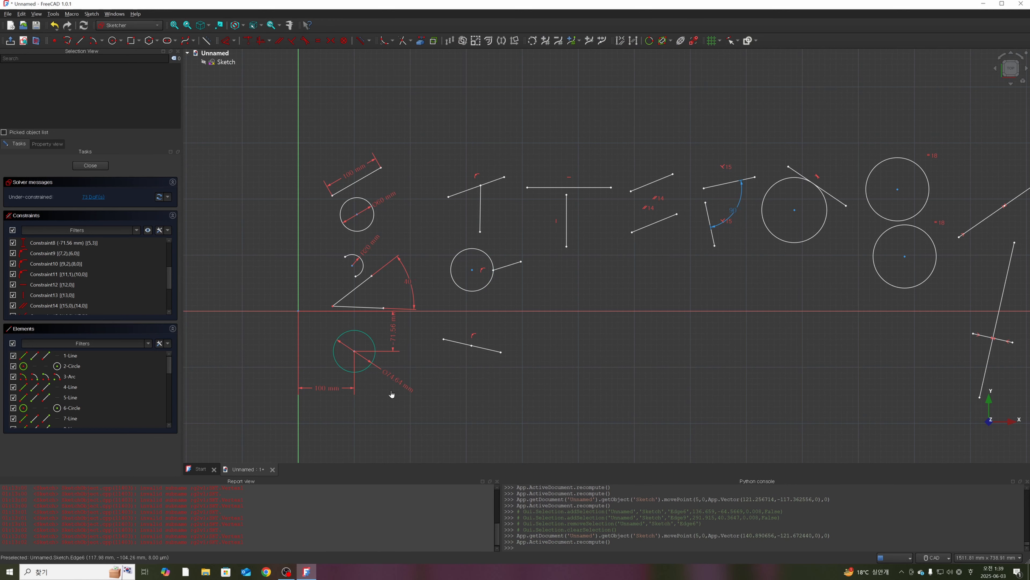
- Examine the diameter, horizontal and vertical dimensions that fully constrain the circle below the horizontal axis by selecting each one
scroll(446, 392, down, 3)
scroll(409, 387, up, 5)
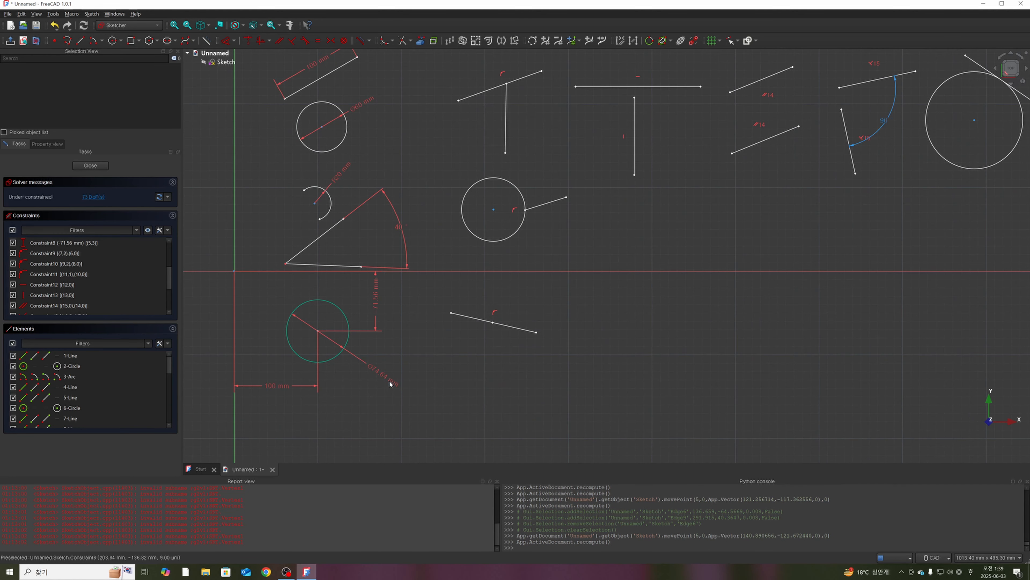
scroll(355, 360, down, 4)
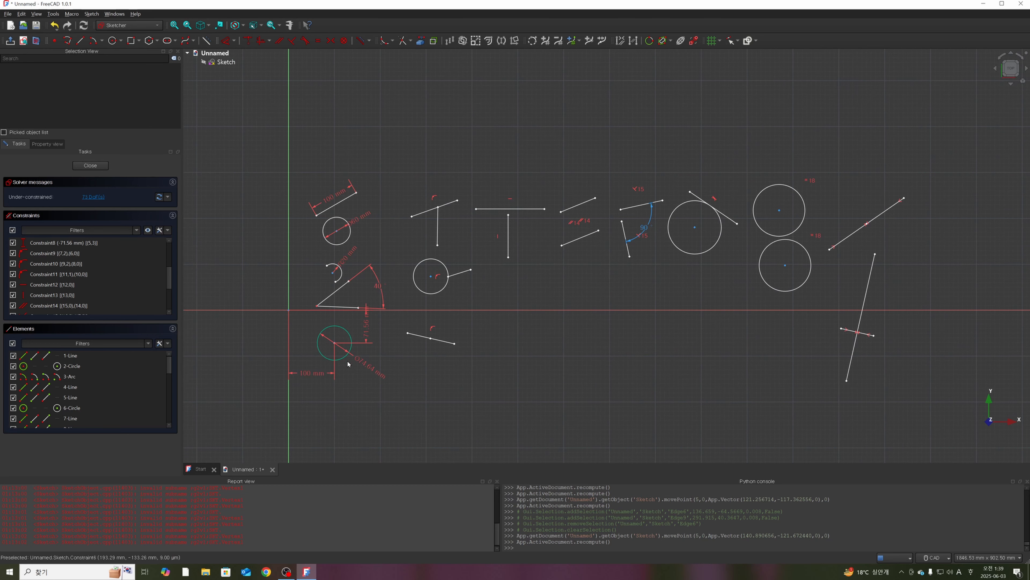
click(363, 362)
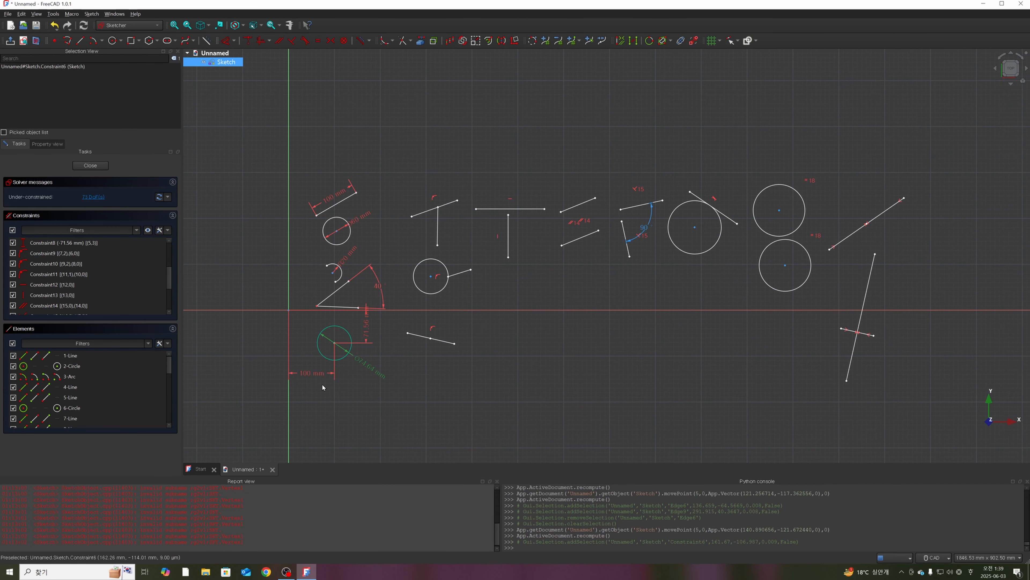
click(308, 377)
click(368, 334)
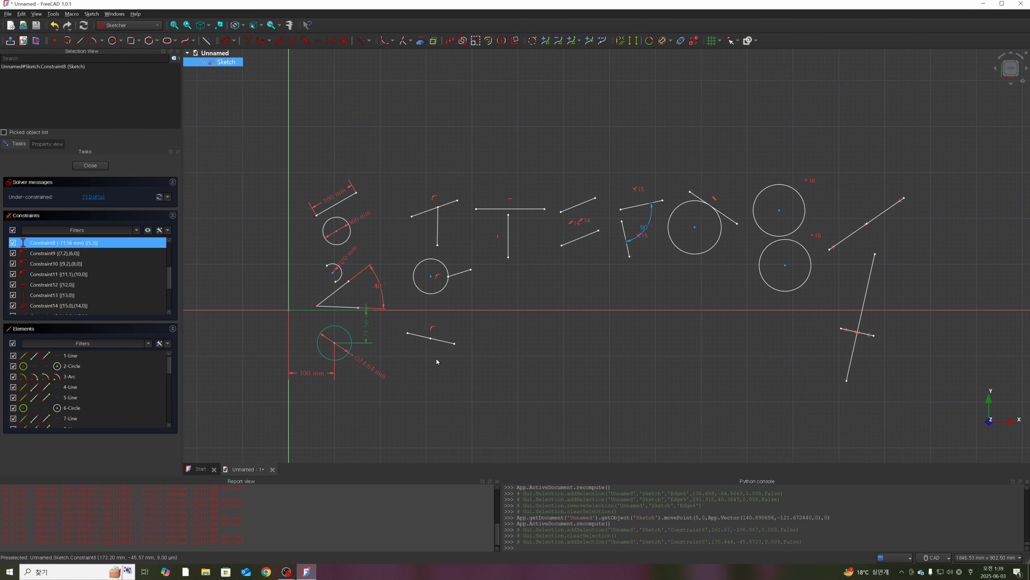
click(437, 358)
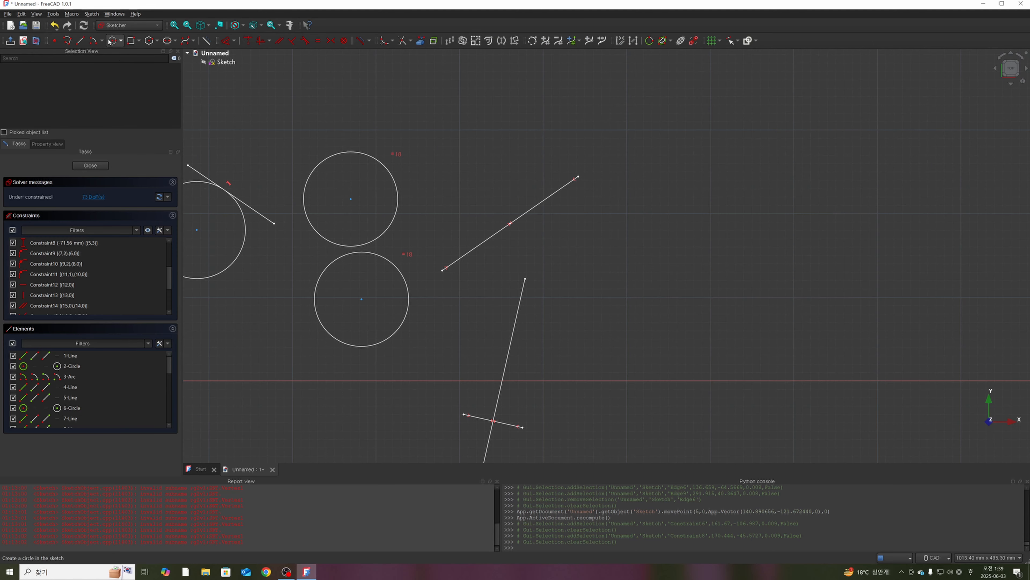
- Draw a center-based circle about 121 mm in diameter in the empty area beyond the slanted line, and slightly resize it
click(112, 41)
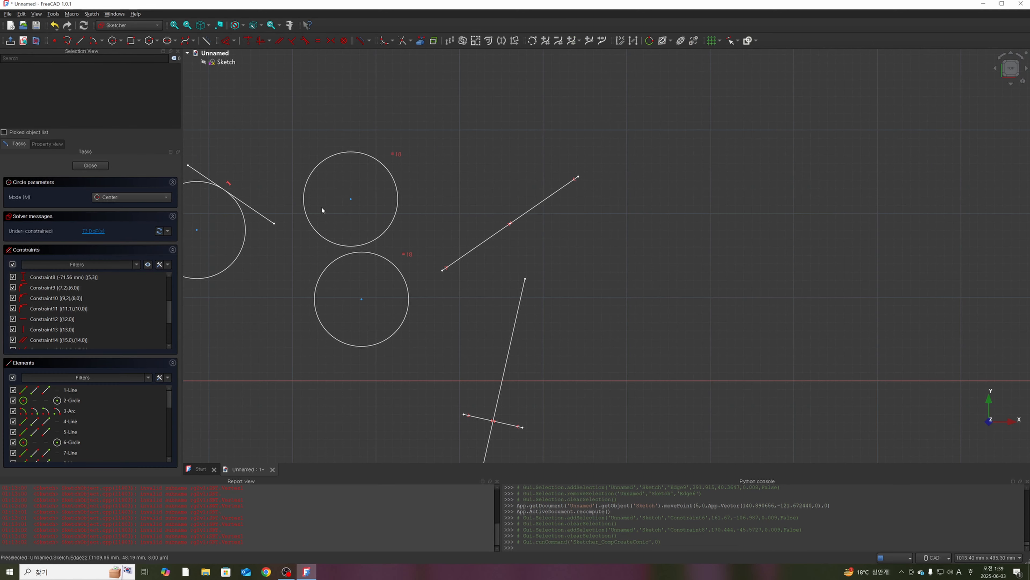
click(678, 217)
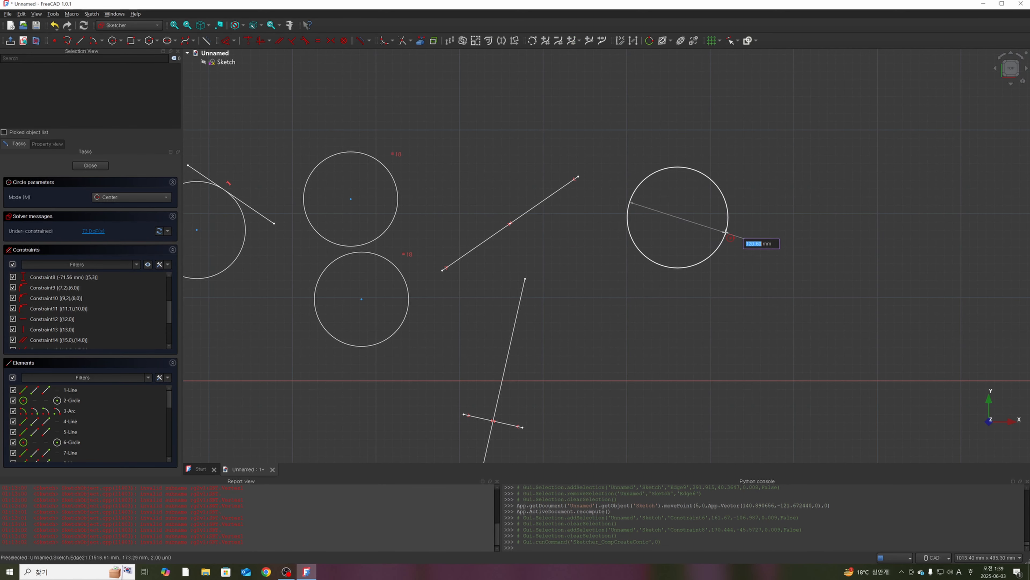
click(726, 231)
drag(720, 256, 720, 250)
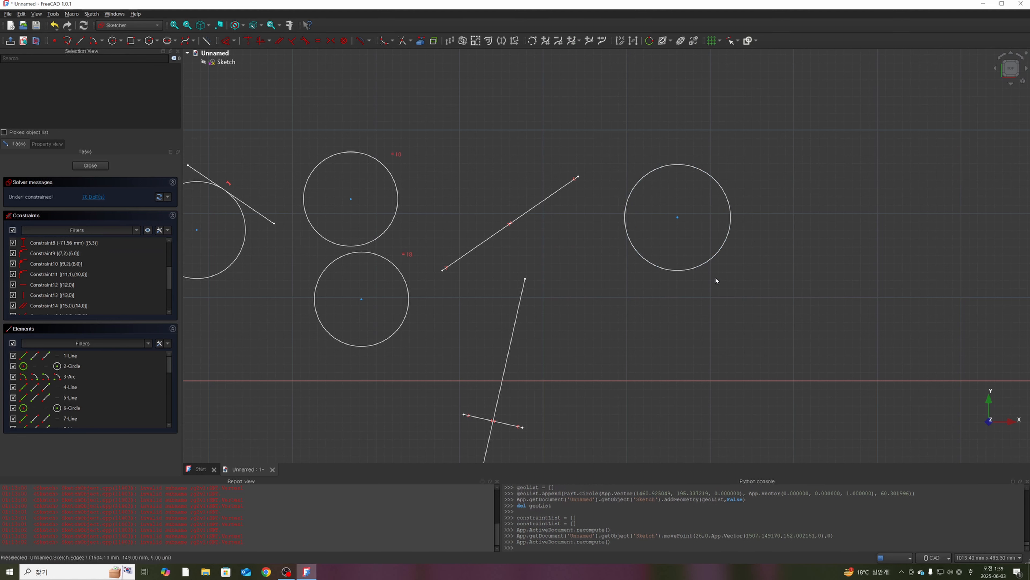
- Apply a Block constraint to the new circle, and move the slanted line's upper endpoint for comparison
click(714, 262)
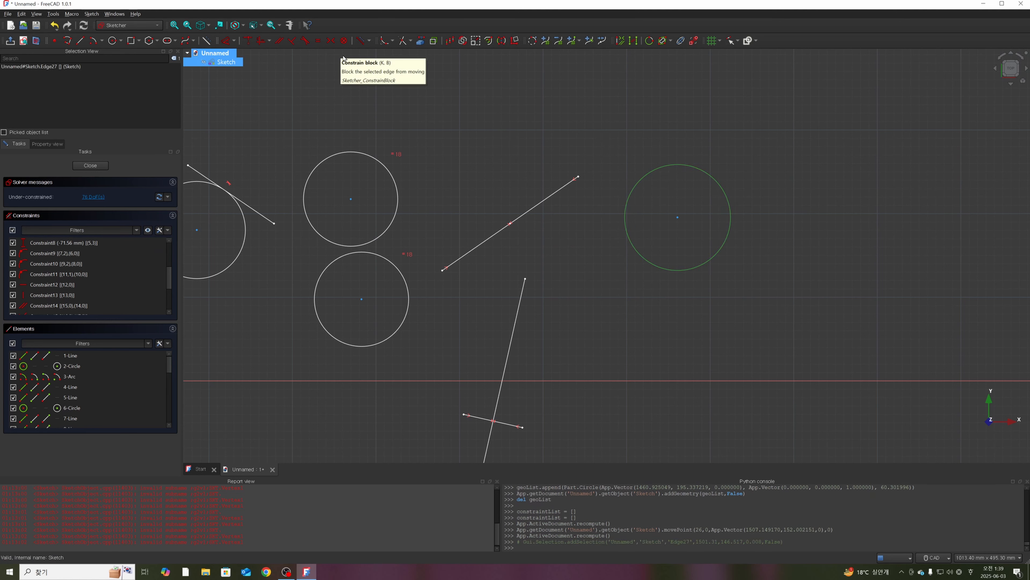
click(345, 41)
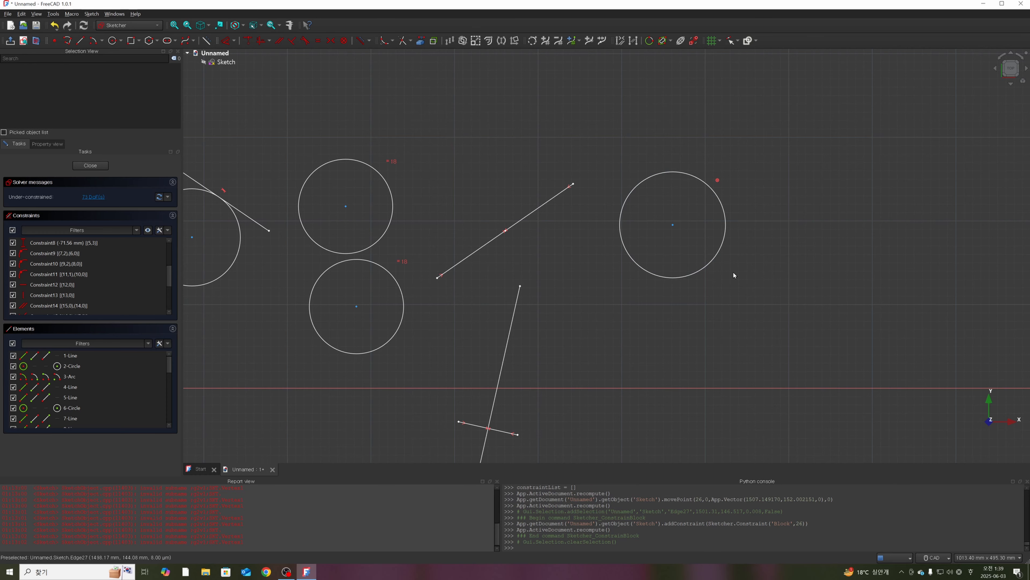
scroll(729, 272, down, 2)
scroll(742, 274, up, 4)
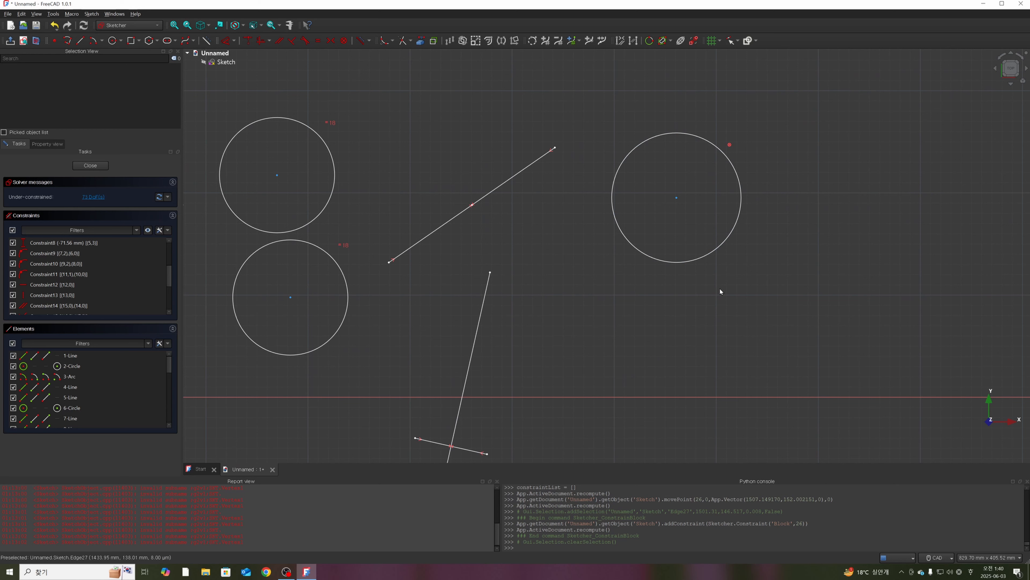
click(476, 346)
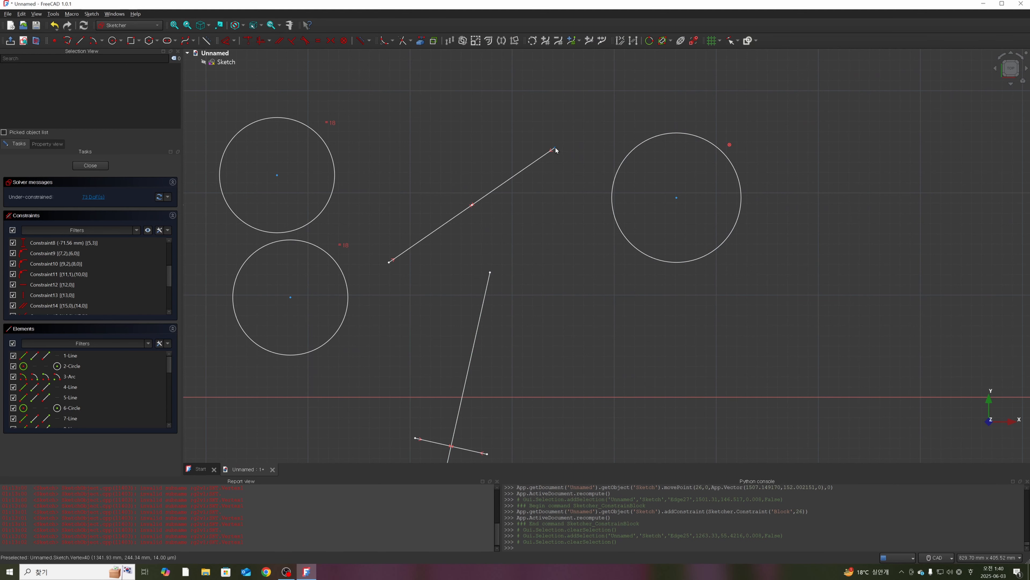
mouse_move(555, 147)
mouse_down()
mouse_move(559, 160)
mouse_move(545, 134)
mouse_up()
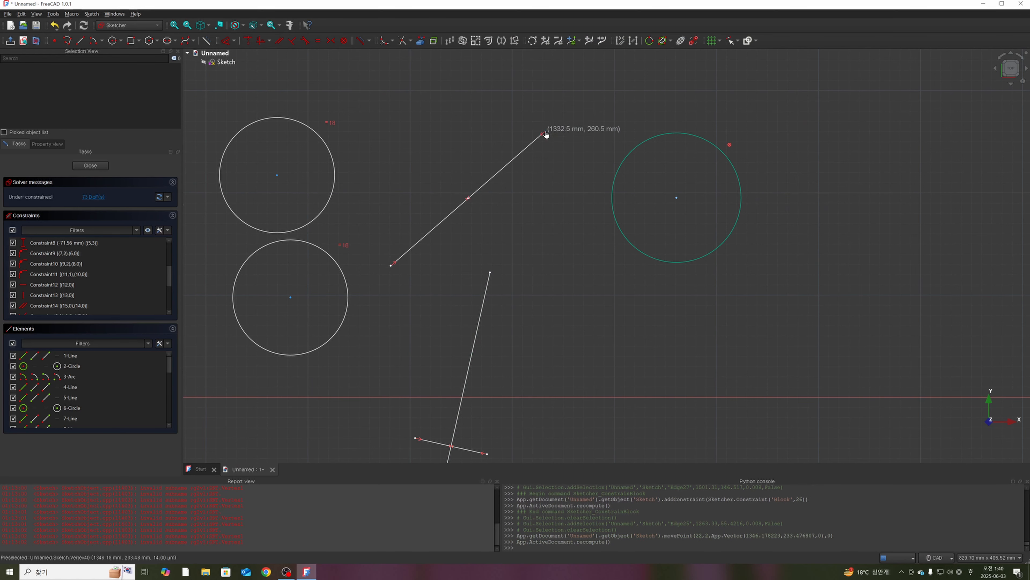
- Delete the new circle's Block constraint and test its movement by pulling on its outline
click(730, 145)
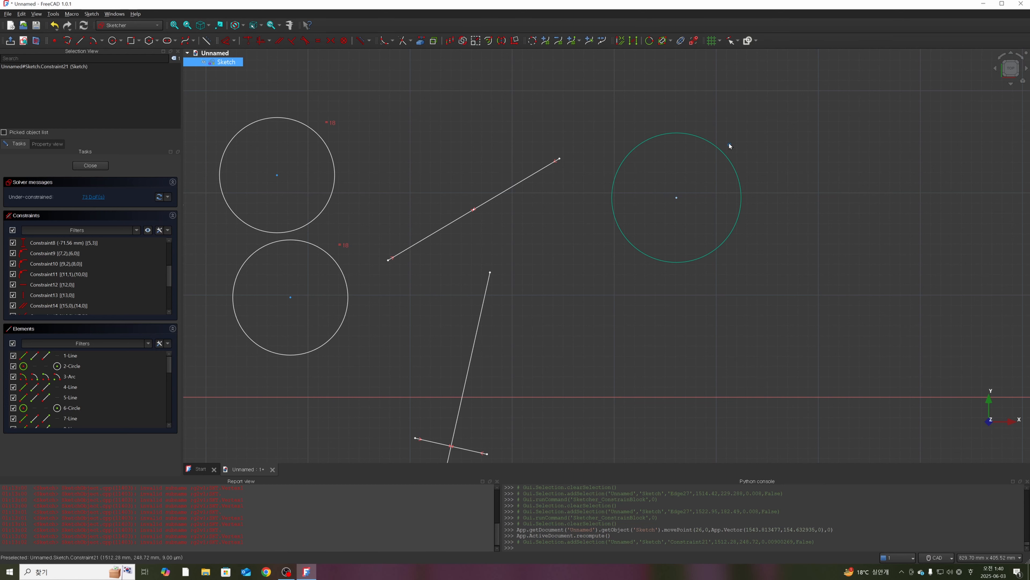
key(Delete)
mouse_move(720, 260)
mouse_down()
mouse_move(692, 244)
mouse_move(702, 258)
mouse_up()
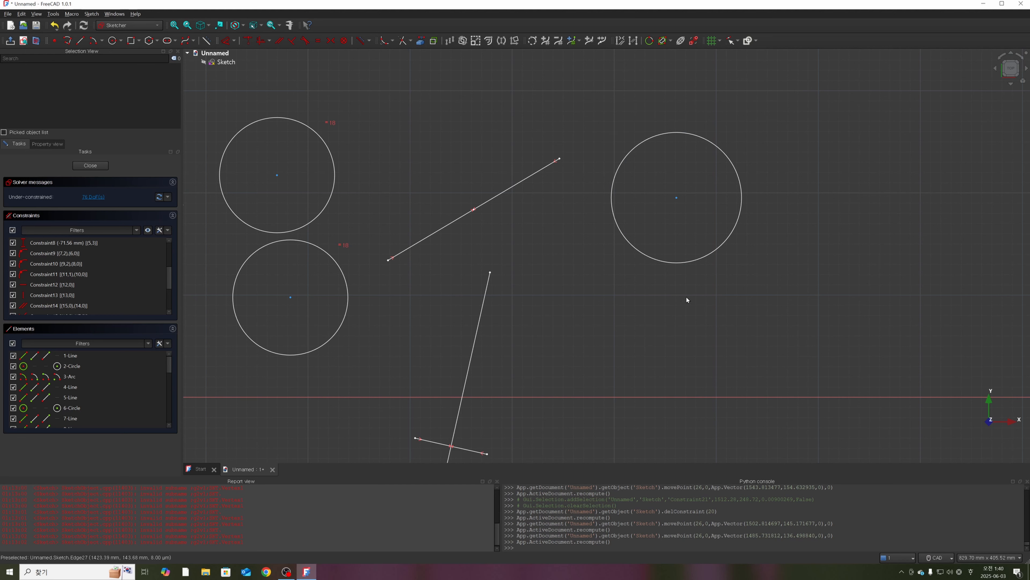
- Apply the Block constraint to the circle again and try to change it by pulling on its outline
mouse_move(709, 255)
mouse_down()
mouse_move(699, 227)
mouse_move(710, 249)
mouse_up()
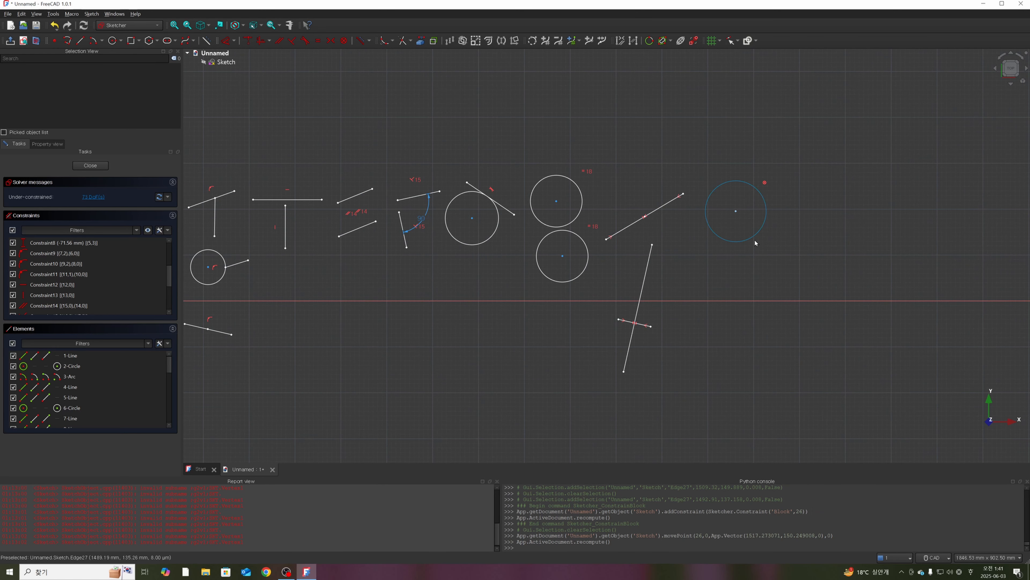
drag(747, 245, 755, 260)
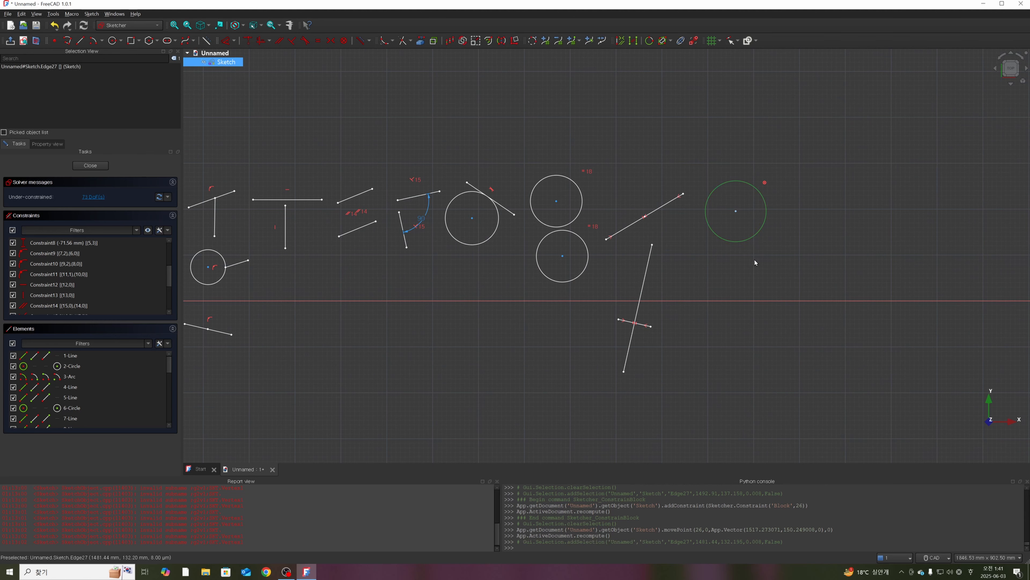
scroll(738, 254, down, 1)
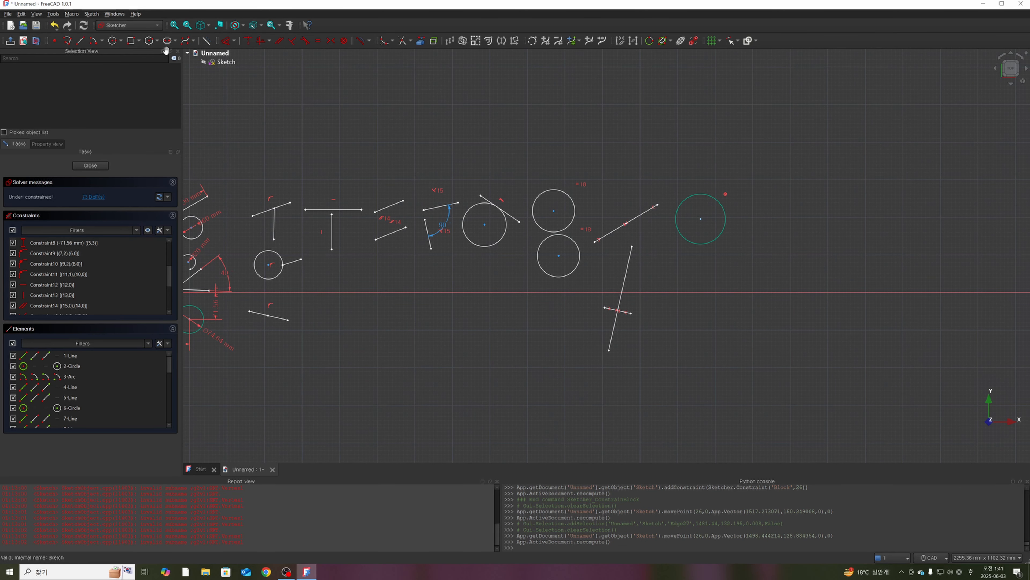
- Draw a pentagon below the horizontal axis, underneath the blocked circle
click(157, 41)
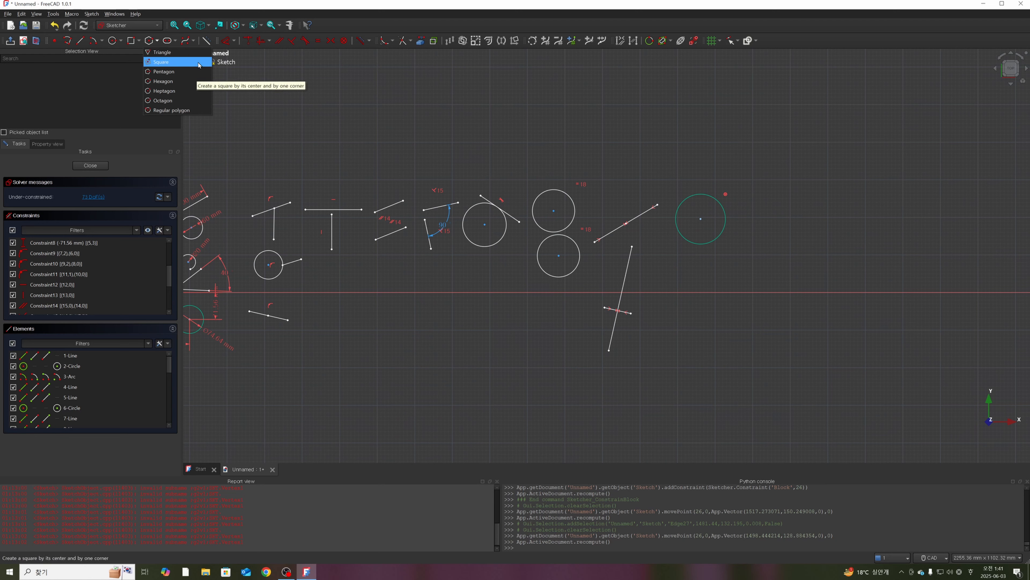
click(177, 73)
click(700, 331)
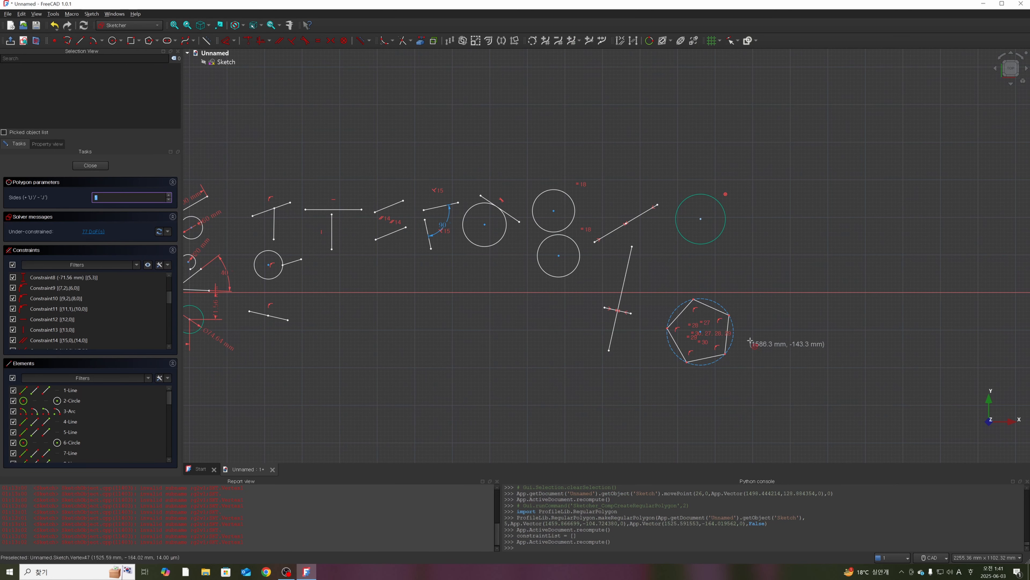
click(726, 354)
- Move the pentagon by its center and reshape it by its vertices to test its freedom of movement
scroll(709, 325, up, 1)
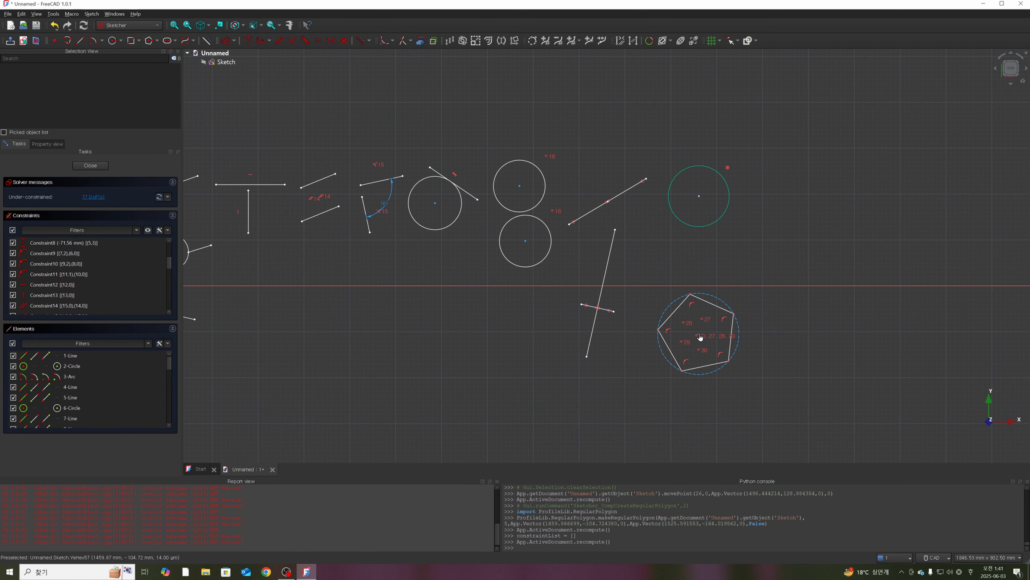
mouse_move(701, 334)
mouse_down()
mouse_move(707, 349)
mouse_move(735, 323)
mouse_move(719, 300)
mouse_move(754, 324)
mouse_up()
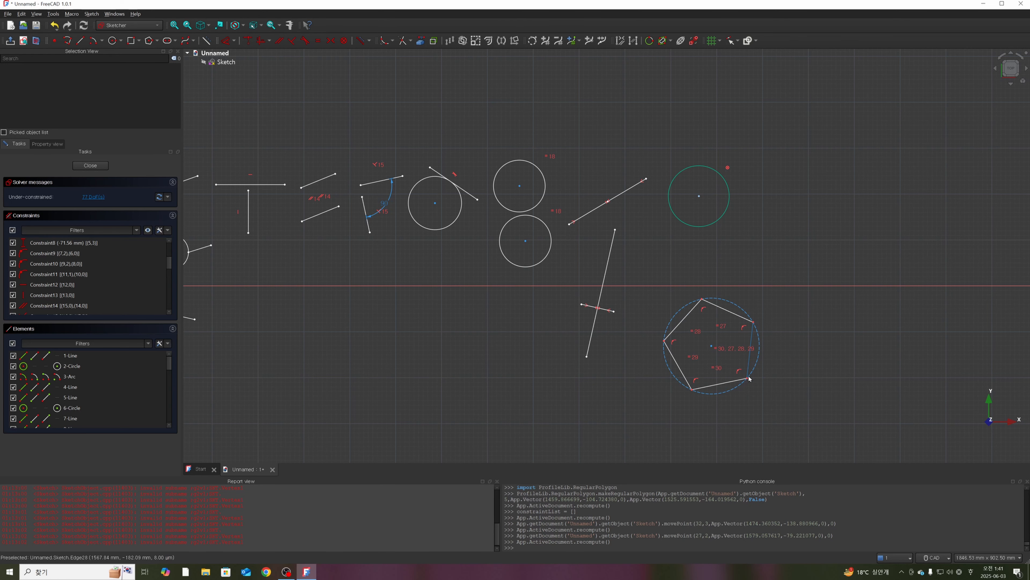
drag(736, 383, 694, 401)
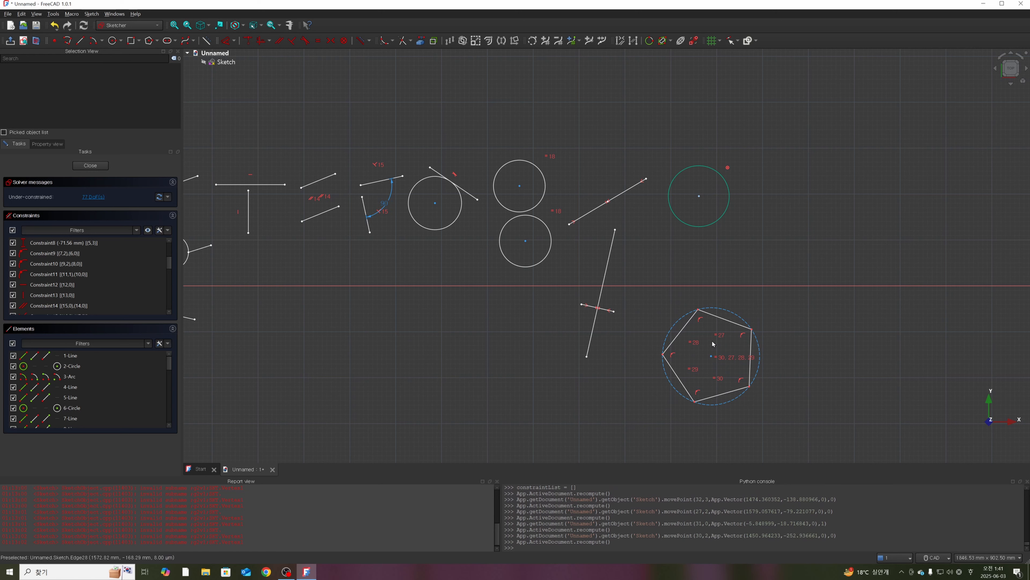
- Examine which pentagon elements can be blocked by selecting its edges and center point individually
click(713, 323)
click(832, 345)
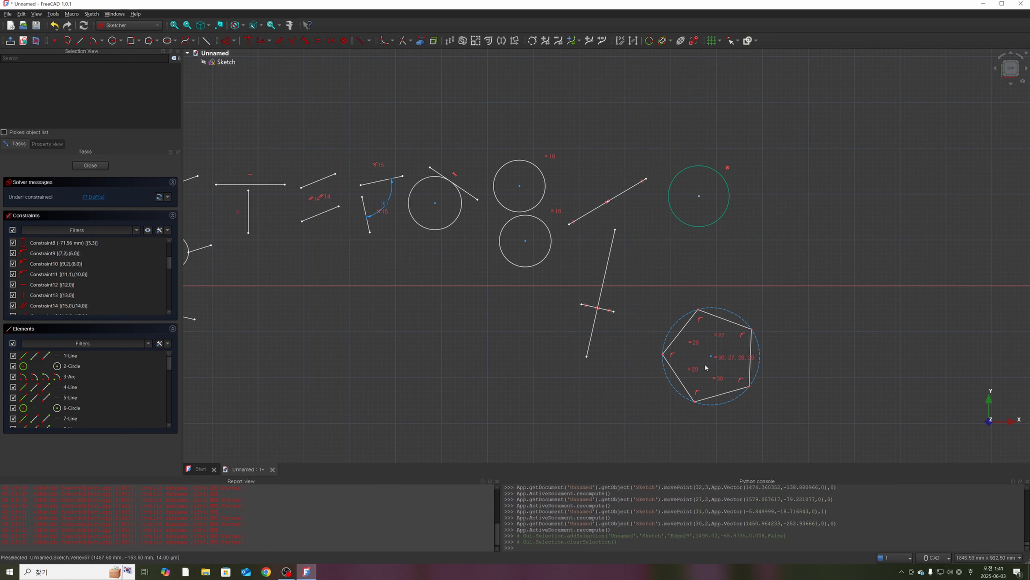
click(712, 358)
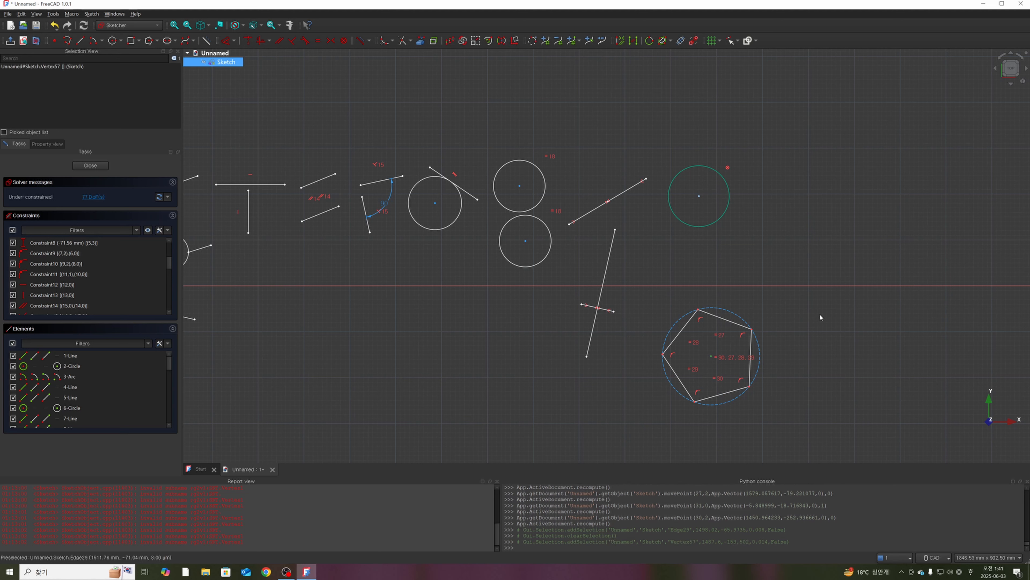
click(770, 364)
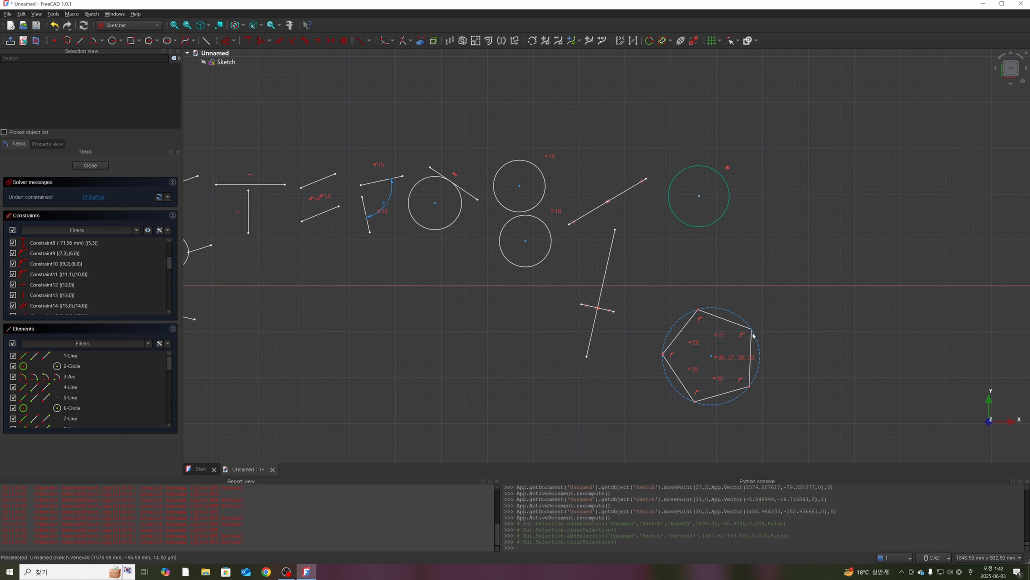
click(750, 342)
click(781, 393)
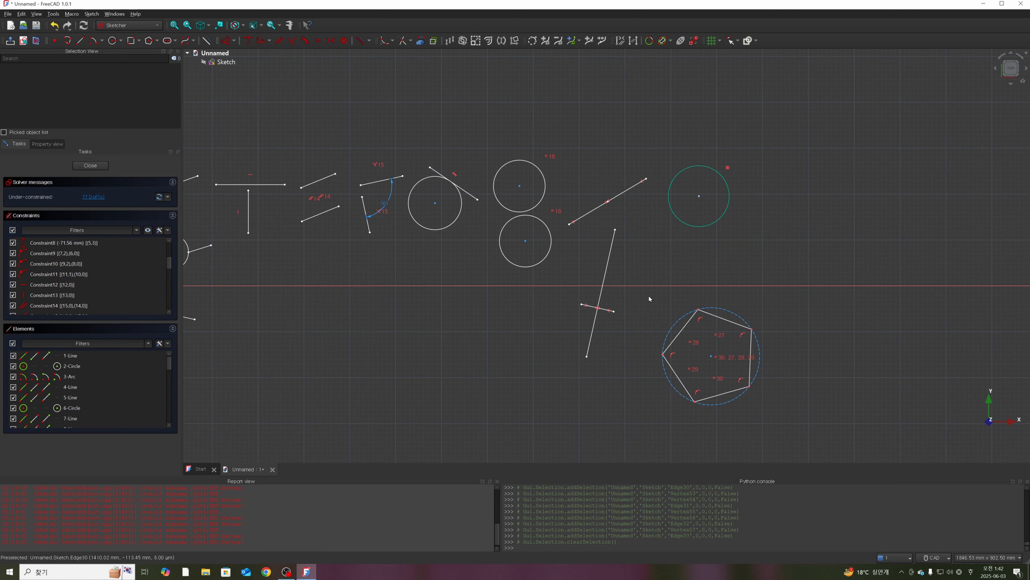
- Try to apply a Block constraint to the whole pentagon with its edges, vertices and construction circle selected together
drag(648, 294, 817, 426)
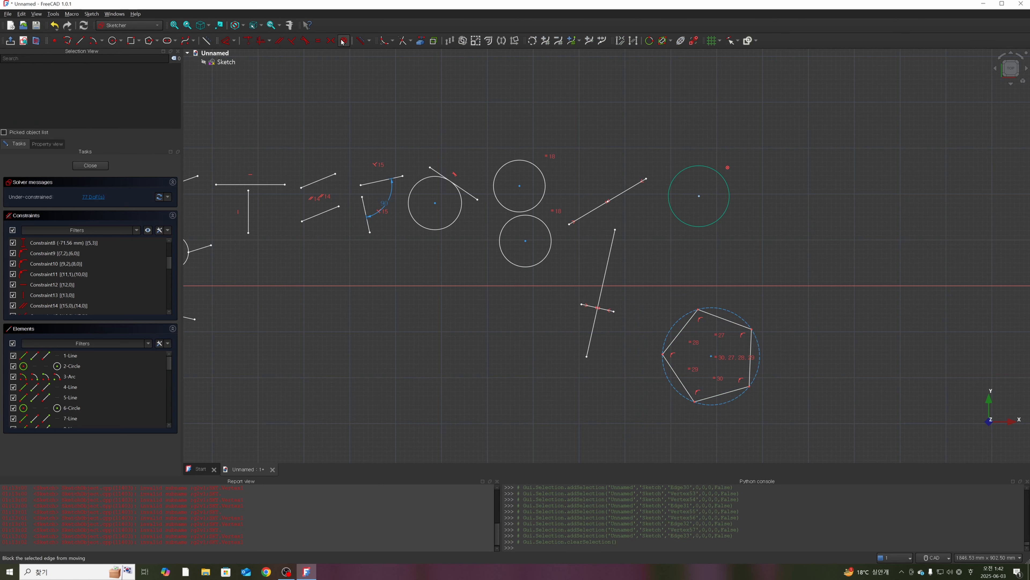
drag(644, 294, 811, 422)
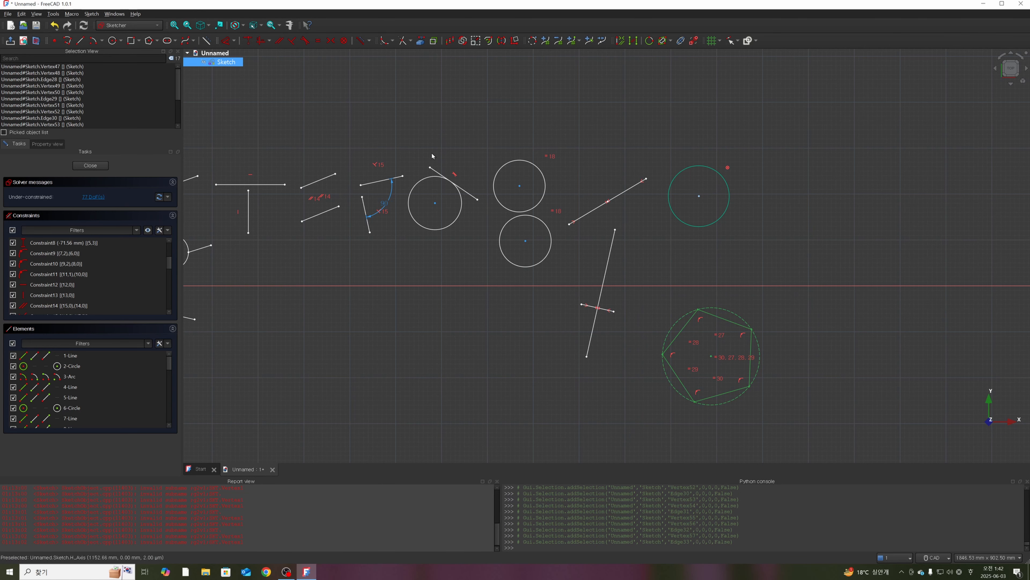
click(343, 41)
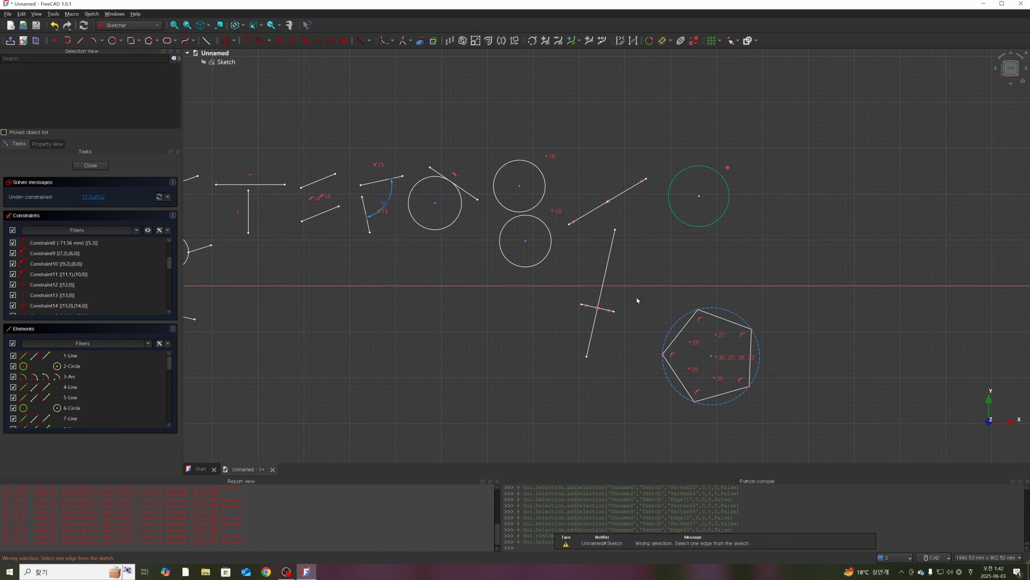
double_click(751, 332)
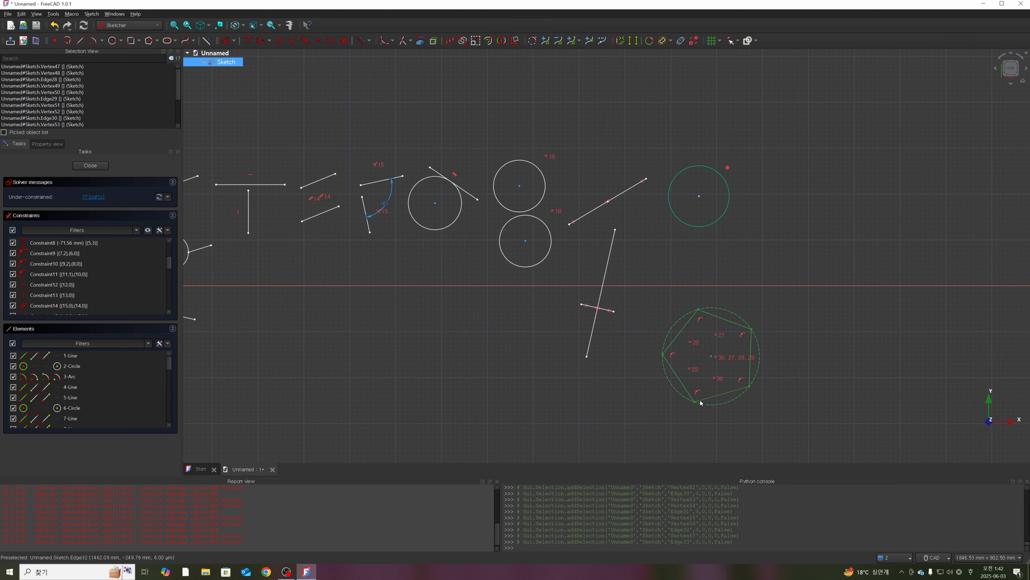
click(791, 328)
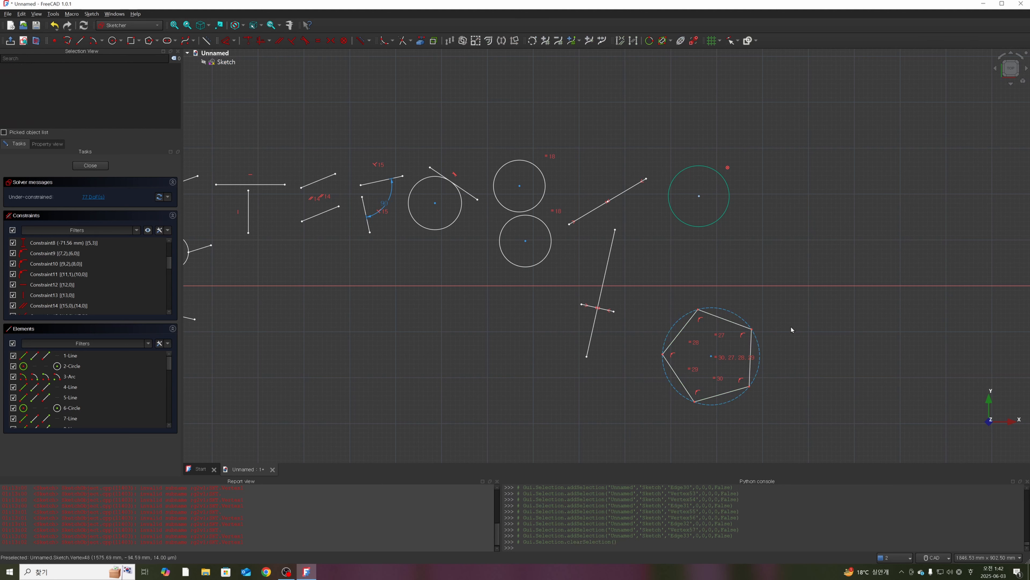
- Apply Block constraints to all five edges of the pentagon, leaving its vertices and construction circle unselected
click(673, 341)
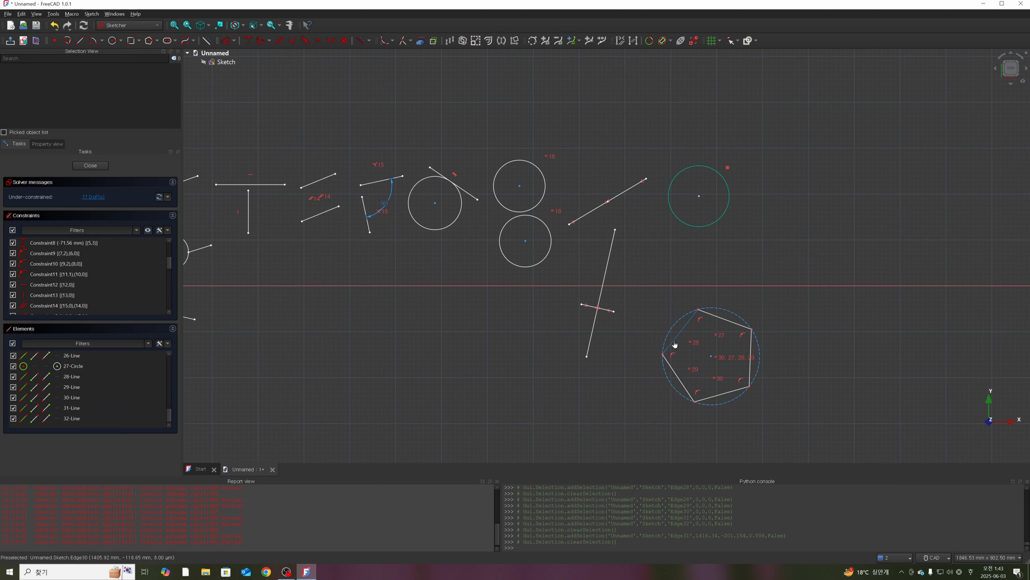
click(722, 319)
click(751, 345)
click(735, 391)
click(683, 385)
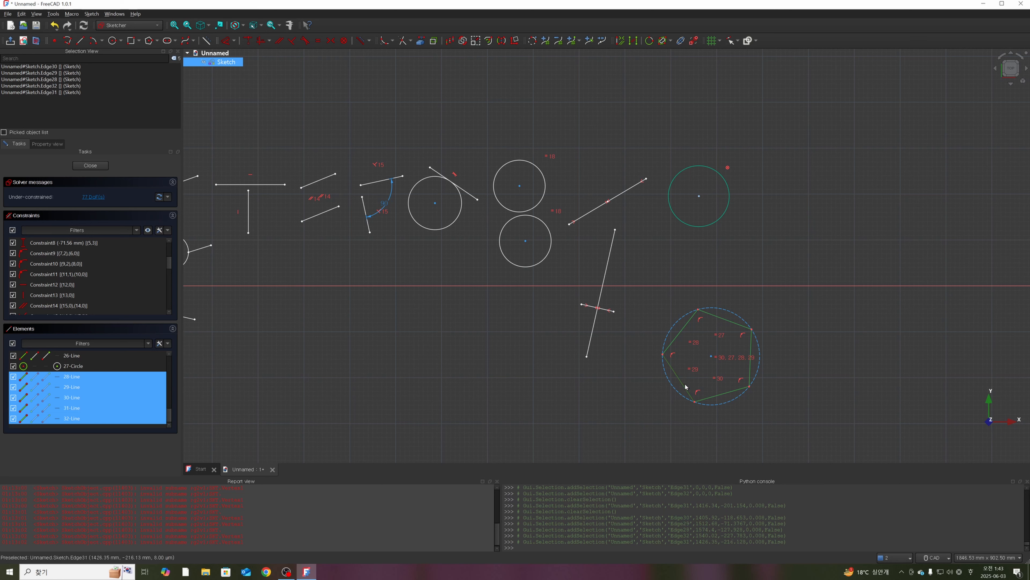
click(344, 40)
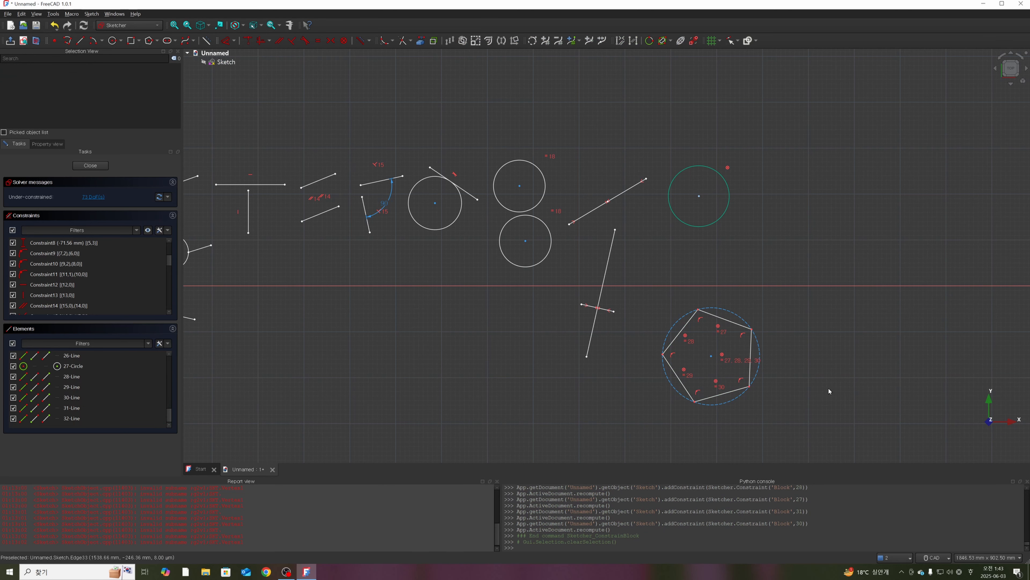
- Undo the Block constraints on the pentagon and select its edges individually in the sketch
key(ctrl+z)
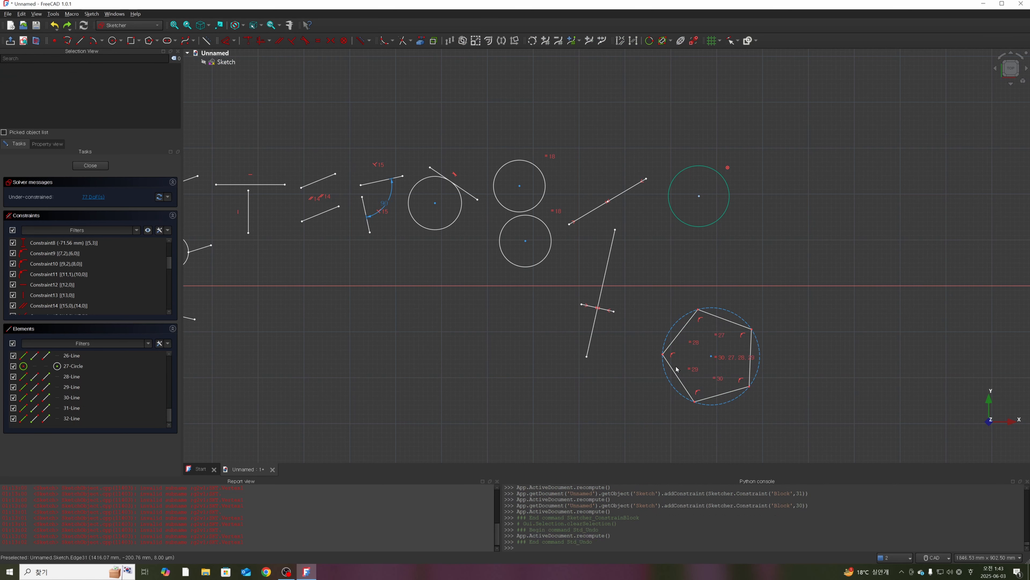
click(686, 325)
click(722, 320)
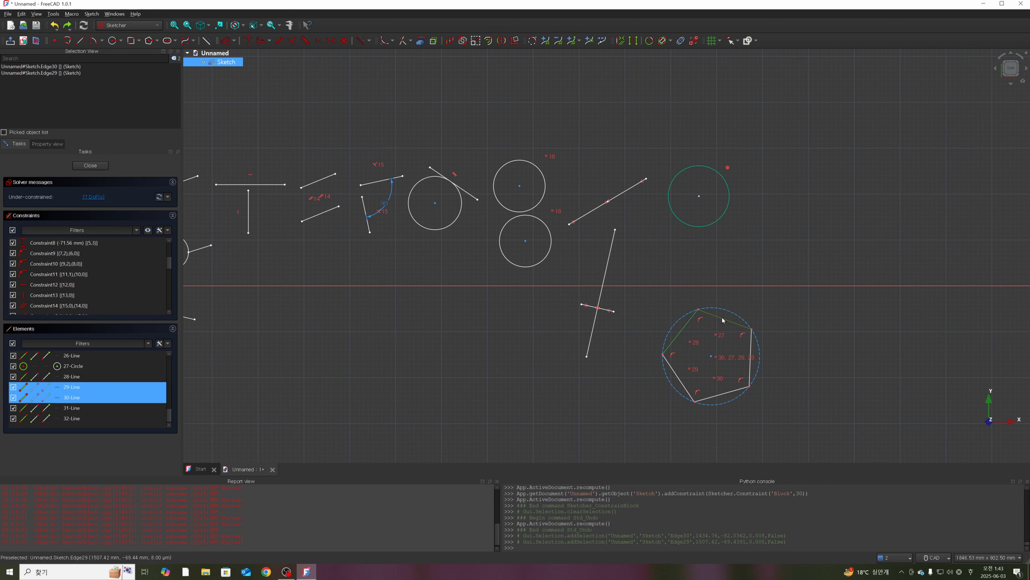
click(748, 352)
click(785, 361)
click(709, 399)
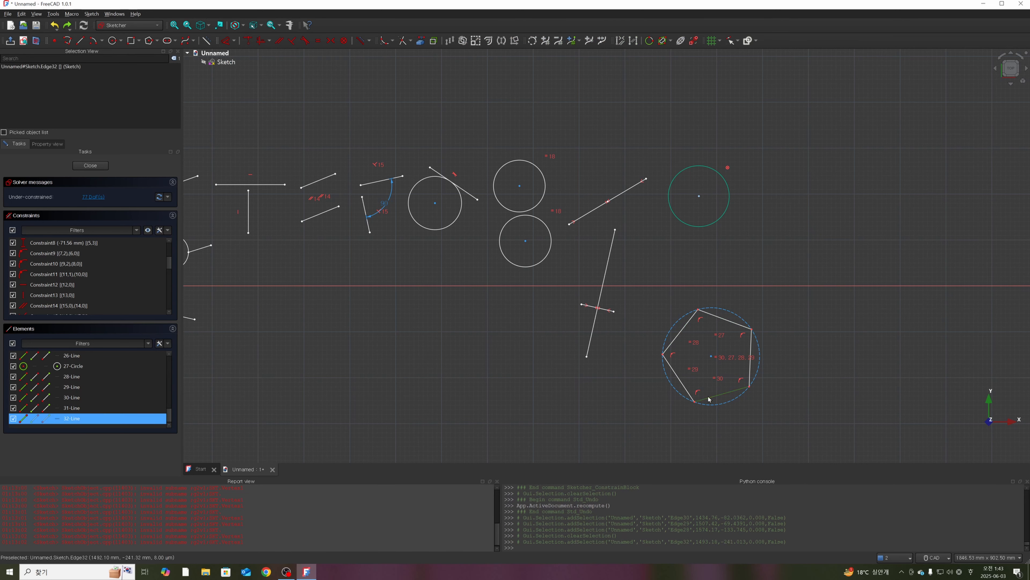
click(687, 391)
click(613, 390)
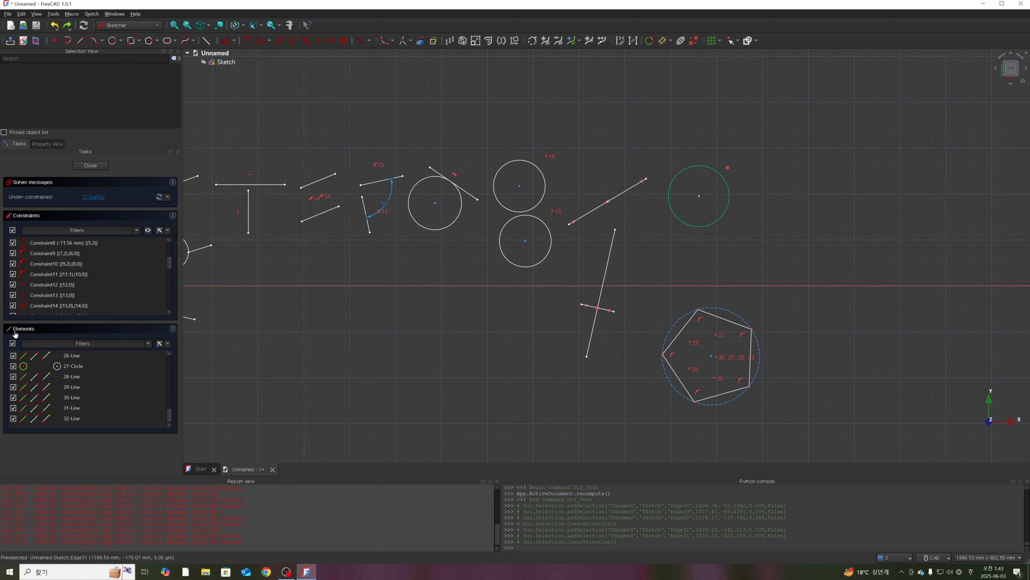
- Apply Block constraints to pentagon lines 28 to 32 from the elements list and test whether its edges can be moved
click(682, 389)
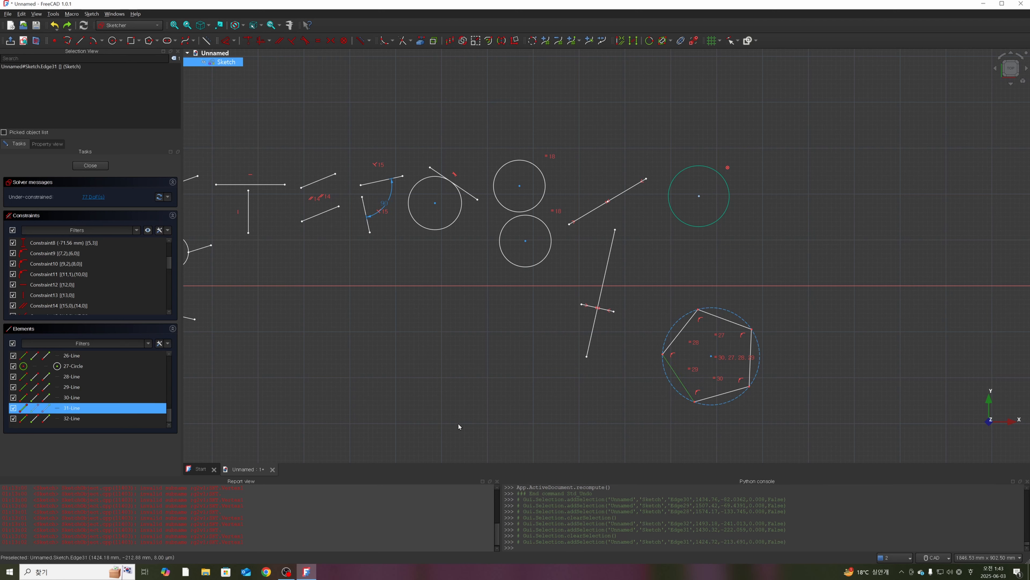
click(47, 408)
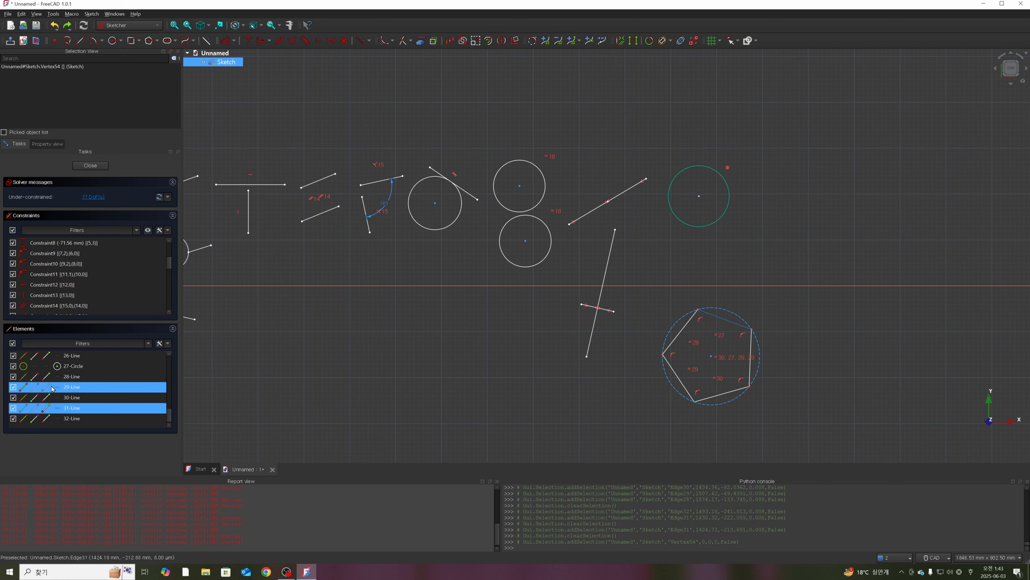
click(57, 376)
click(64, 417)
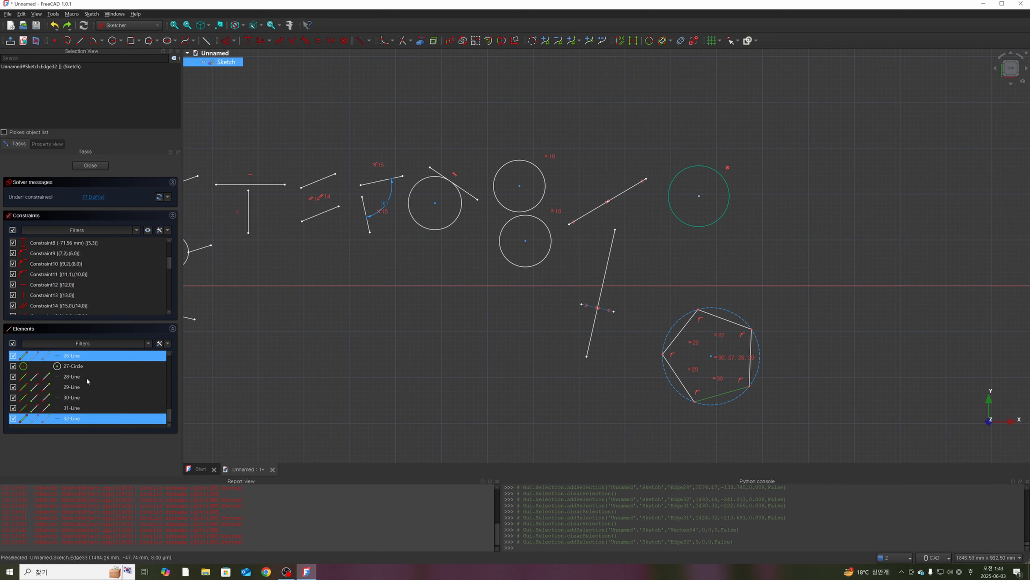
click(67, 377)
shift+click(71, 419)
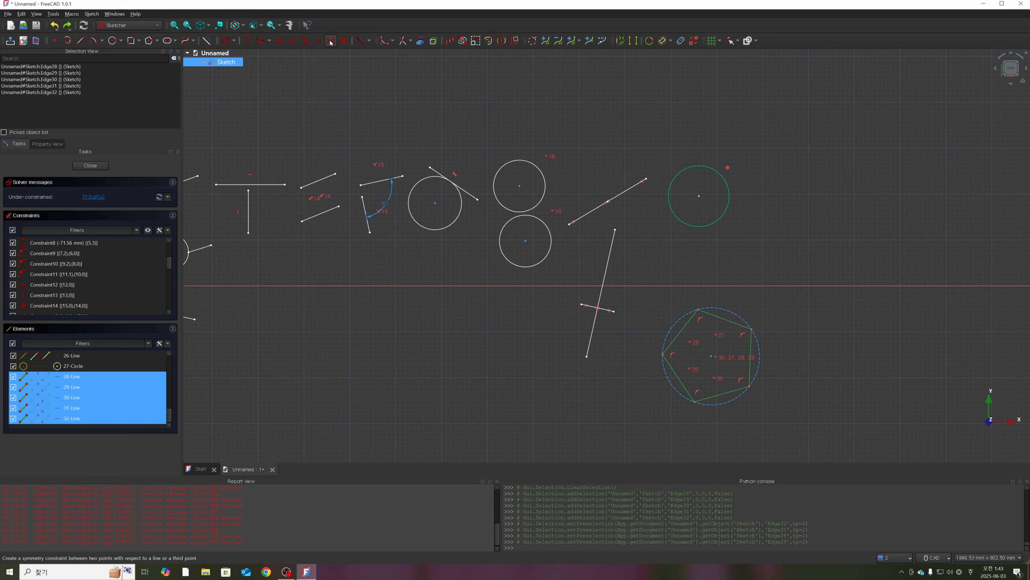
click(344, 41)
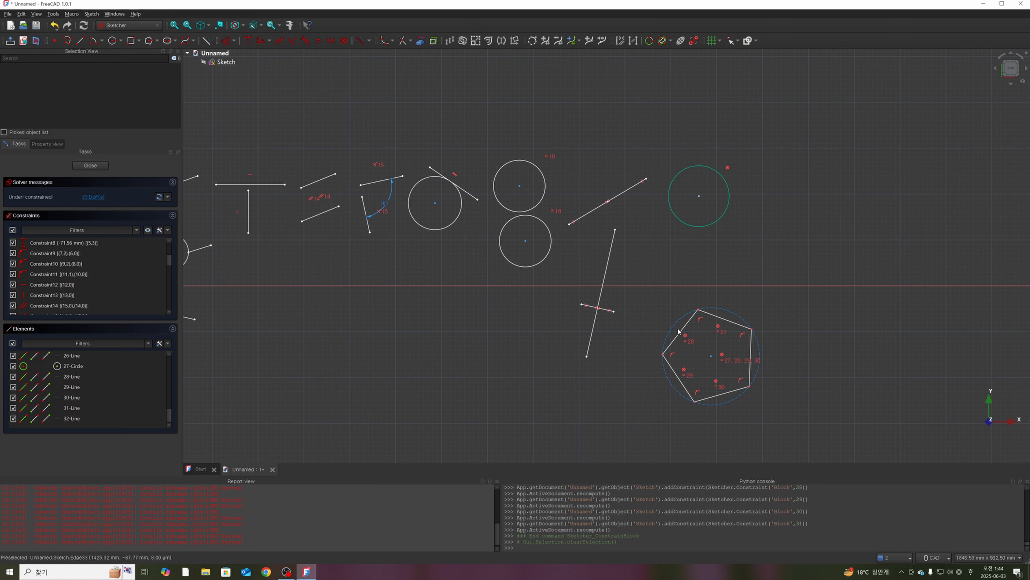
drag(729, 394, 736, 422)
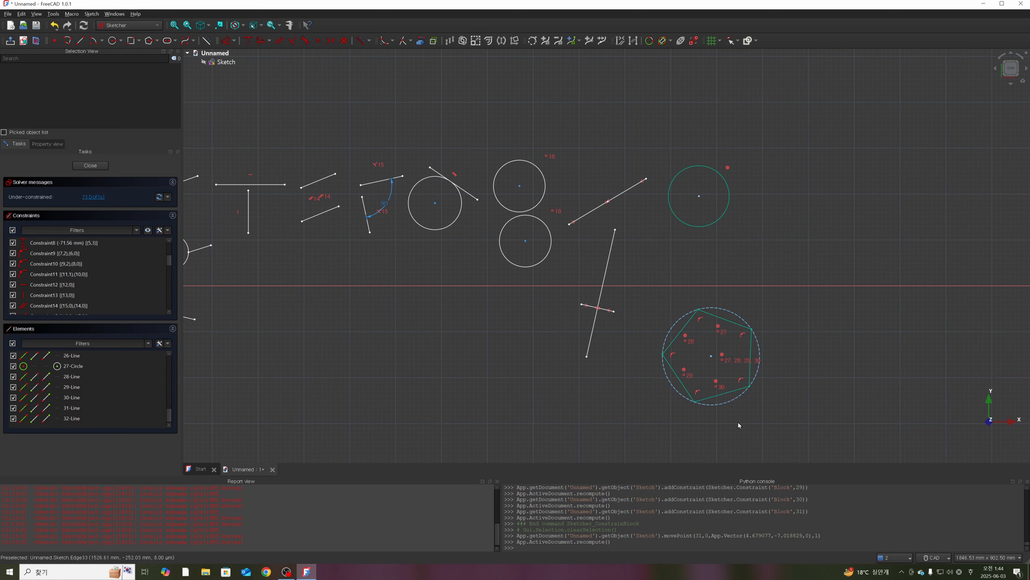
drag(760, 379, 741, 410)
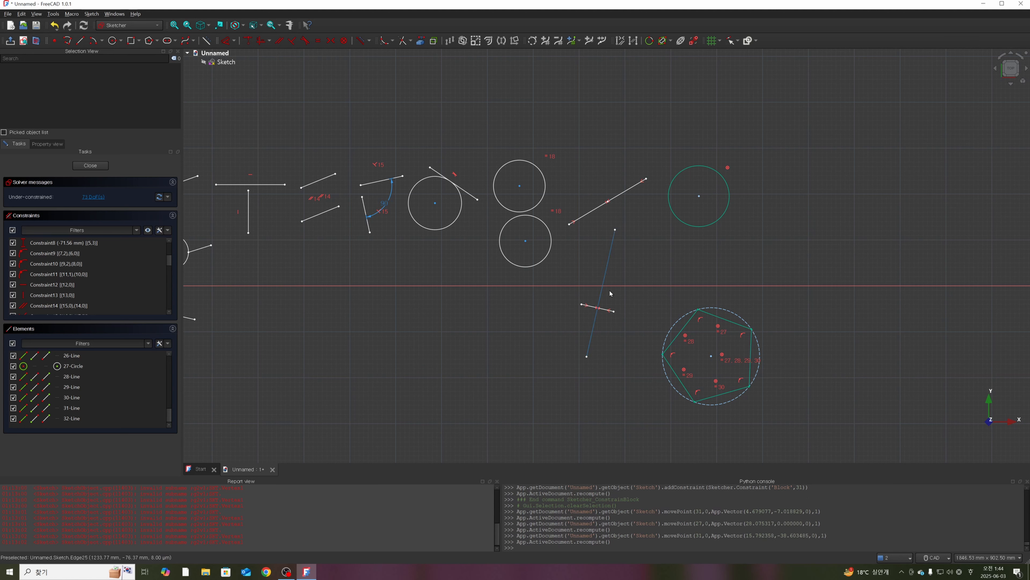
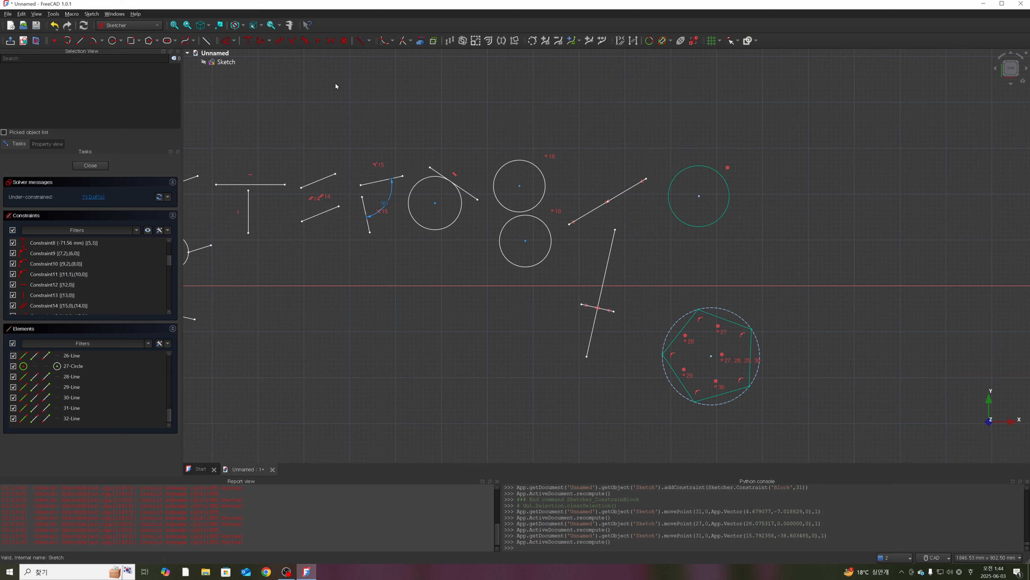
- Toggle the constraint tools between driving and reference mode, and open the driving/reference and activate/deactivate options
click(360, 41)
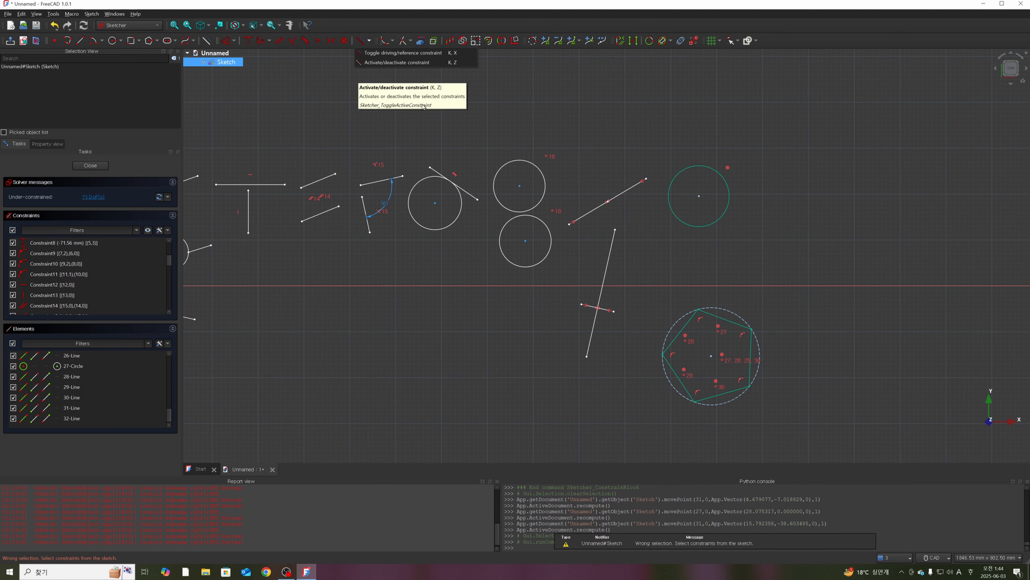
click(360, 41)
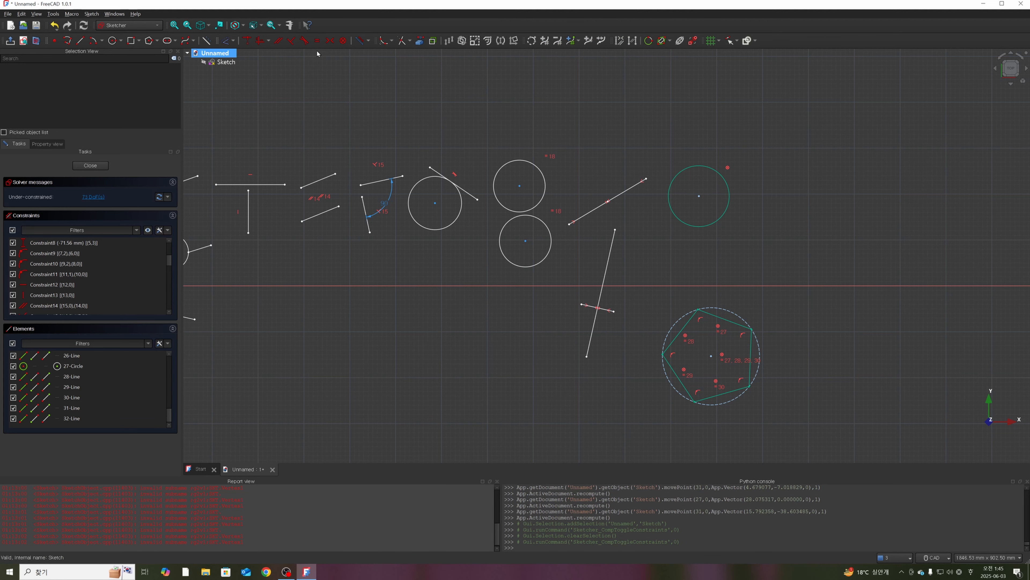
click(361, 43)
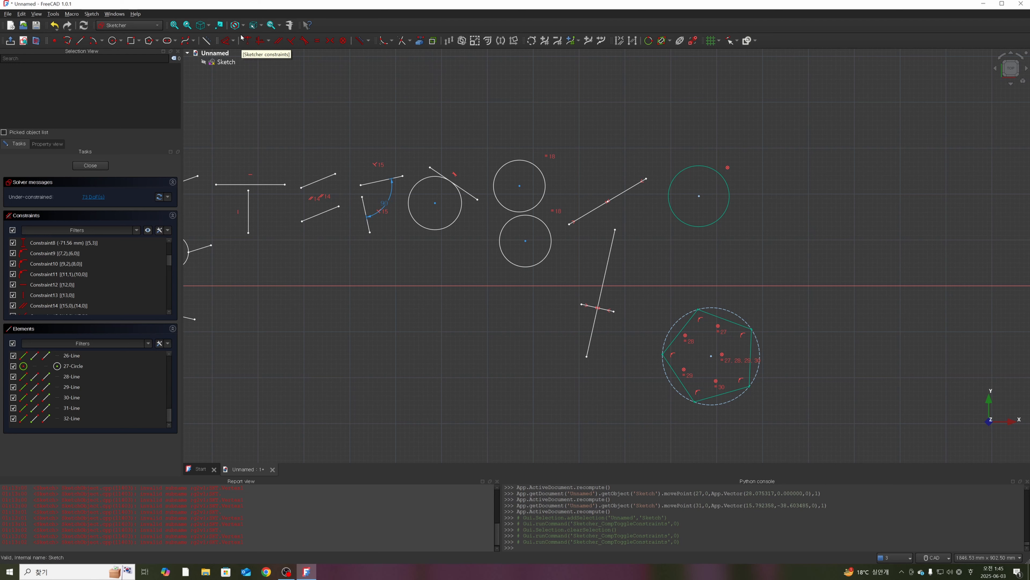
click(362, 40)
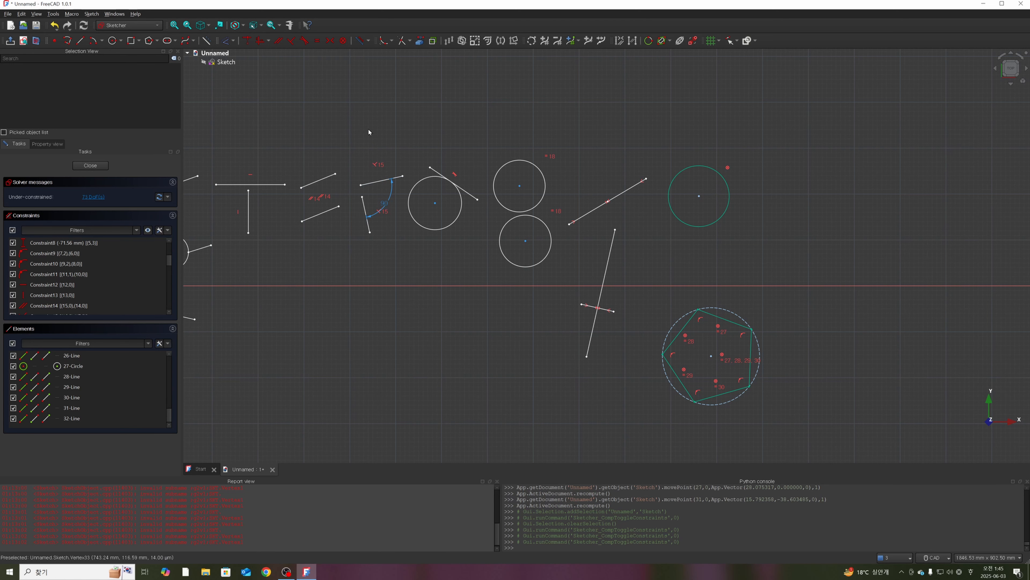
scroll(371, 128, down, 5)
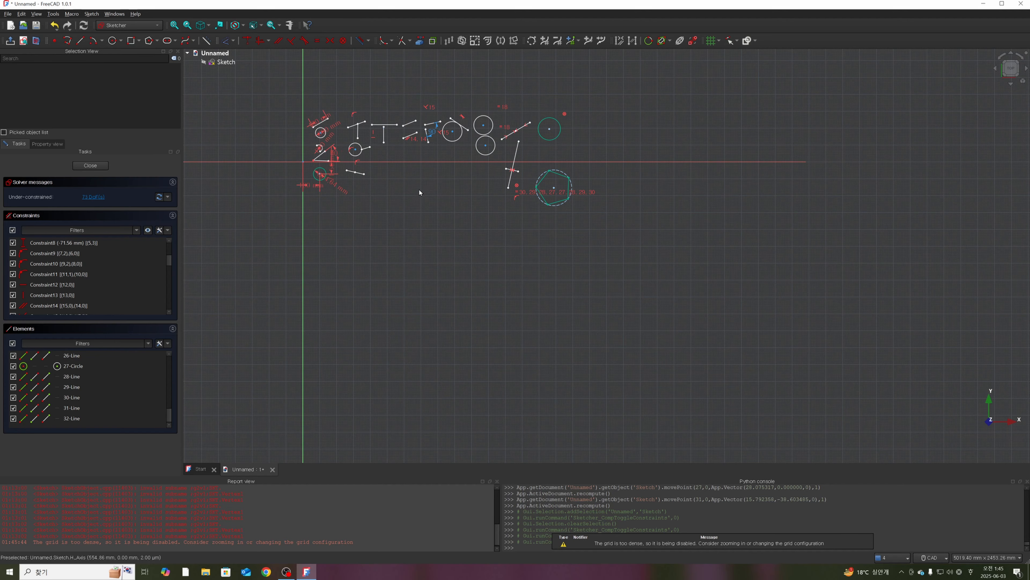
middle_drag(419, 189, 535, 286)
scroll(545, 315, up, 2)
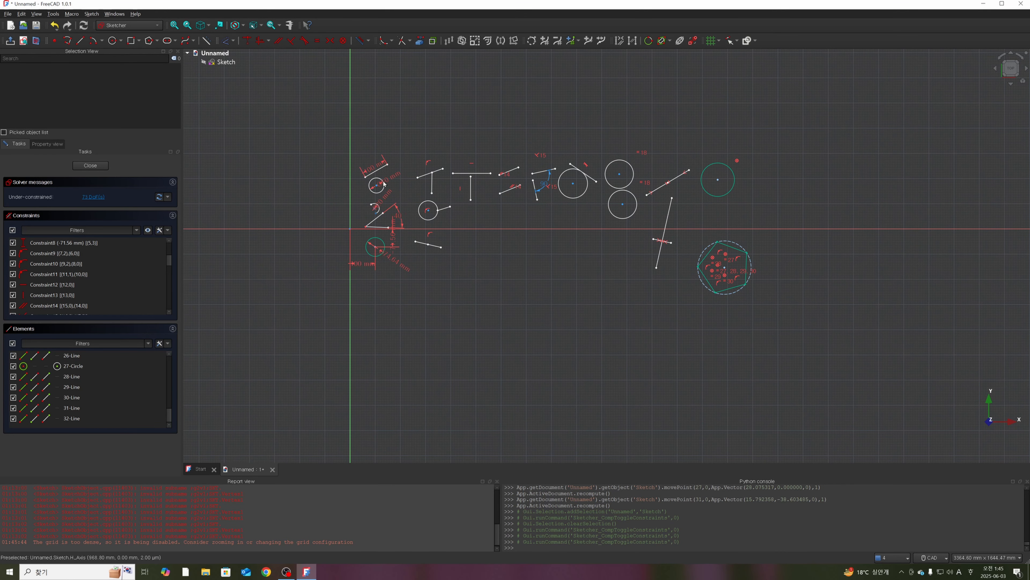
scroll(501, 230, up, 1)
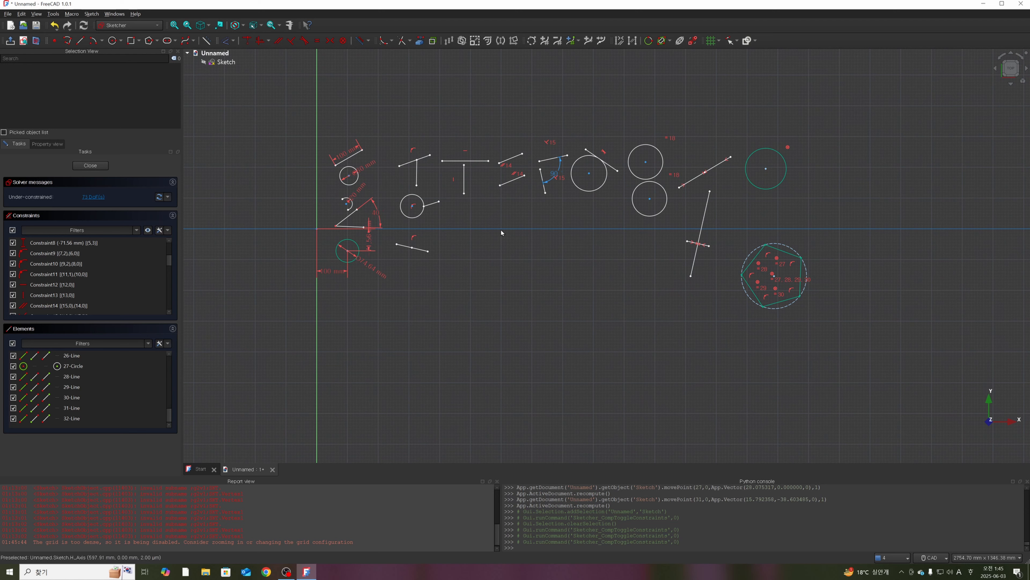
click(368, 41)
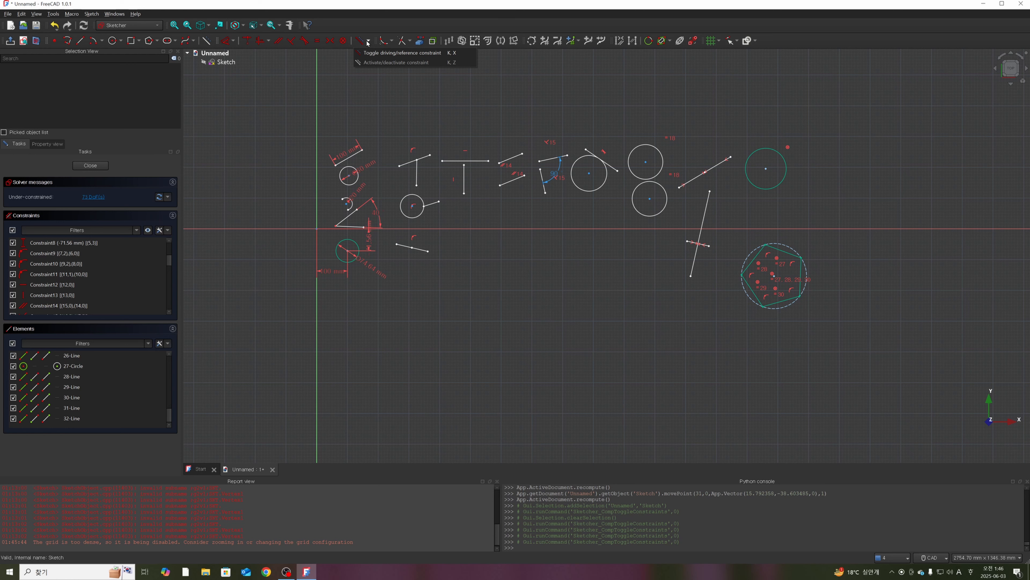
click(340, 102)
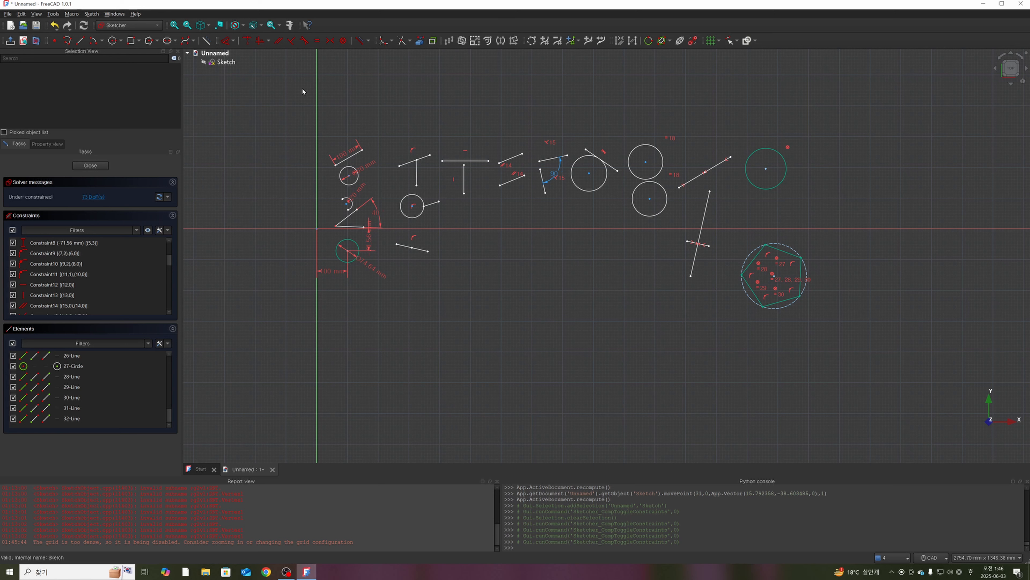
click(232, 53)
scroll(541, 279, down, 1)
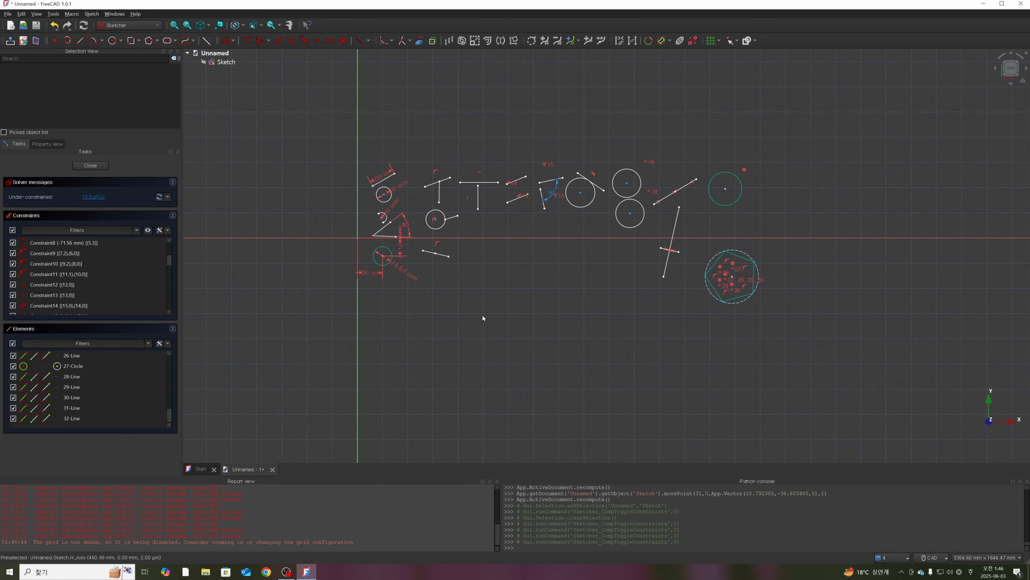
scroll(508, 295, up, 2)
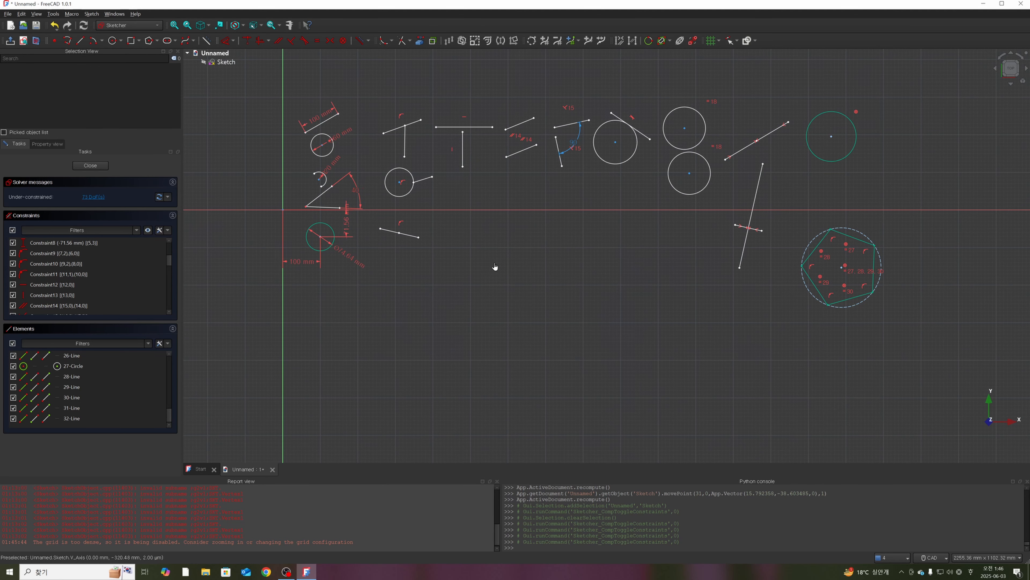
click(736, 40)
- Draw a line about 225 mm long in the empty area below the X axis, accepting the automatic horizontal constraint
key(g)
key(l)
click(450, 324)
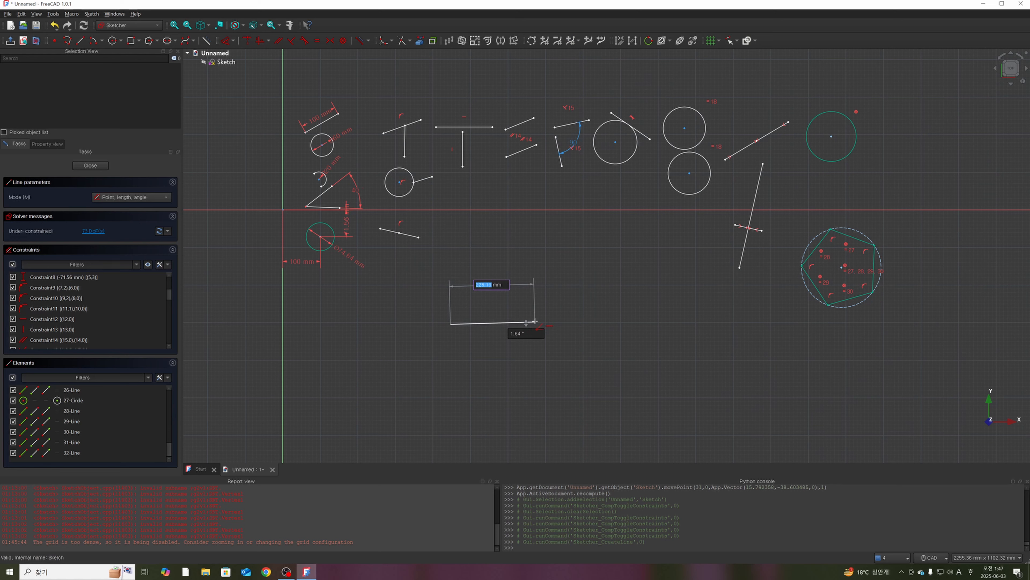
click(535, 322)
right_click(497, 324)
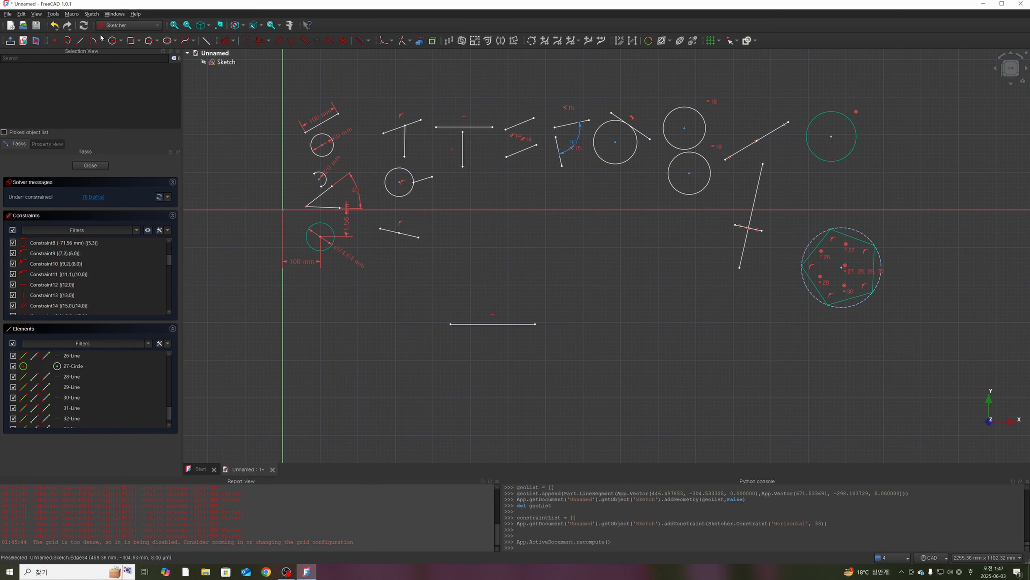
- Draw a circle with a radius of about 122 mm below the horizontal line, using the automatic tangent constraint to the line
click(113, 40)
click(478, 371)
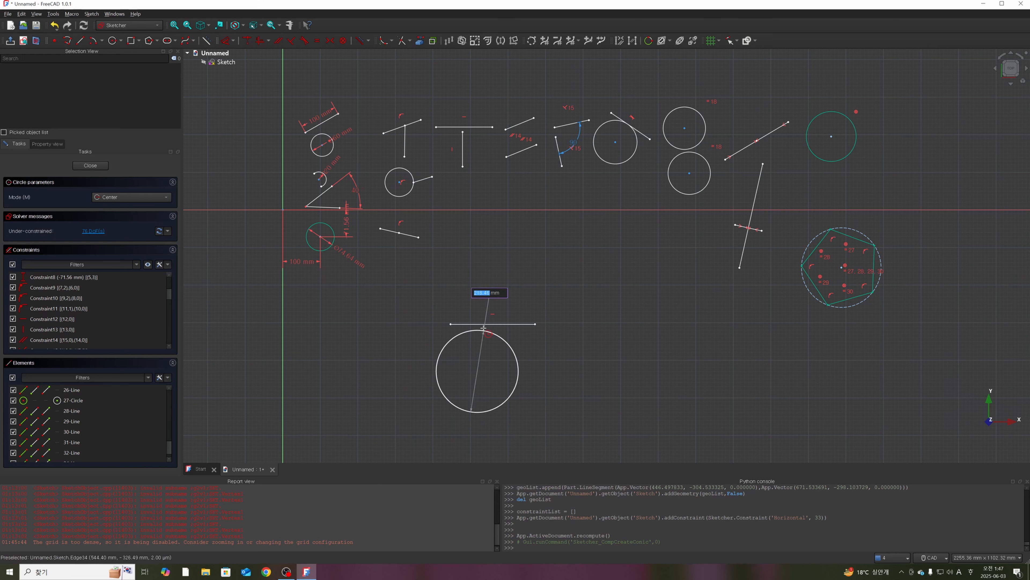
scroll(485, 327, up, 3)
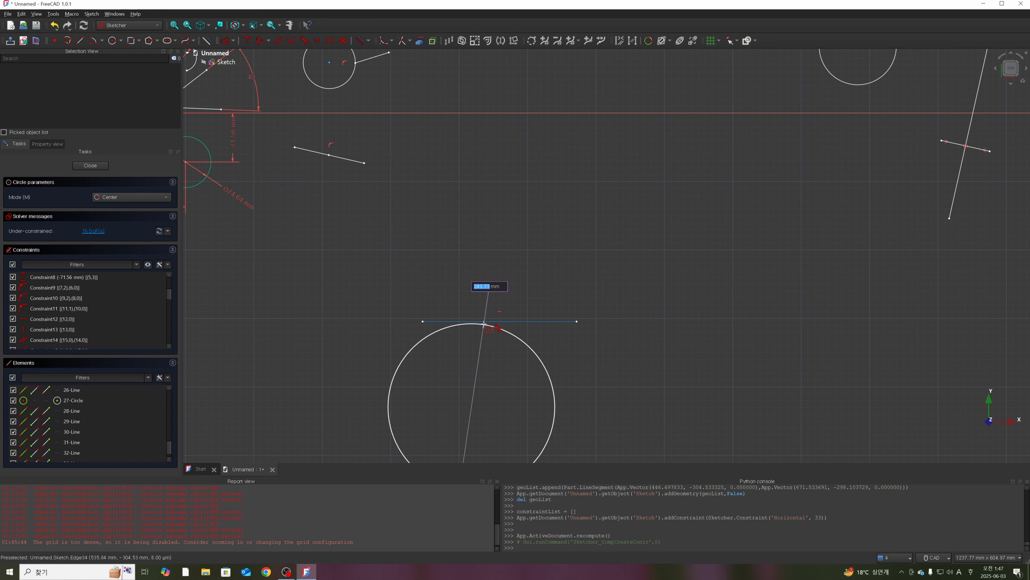
click(484, 323)
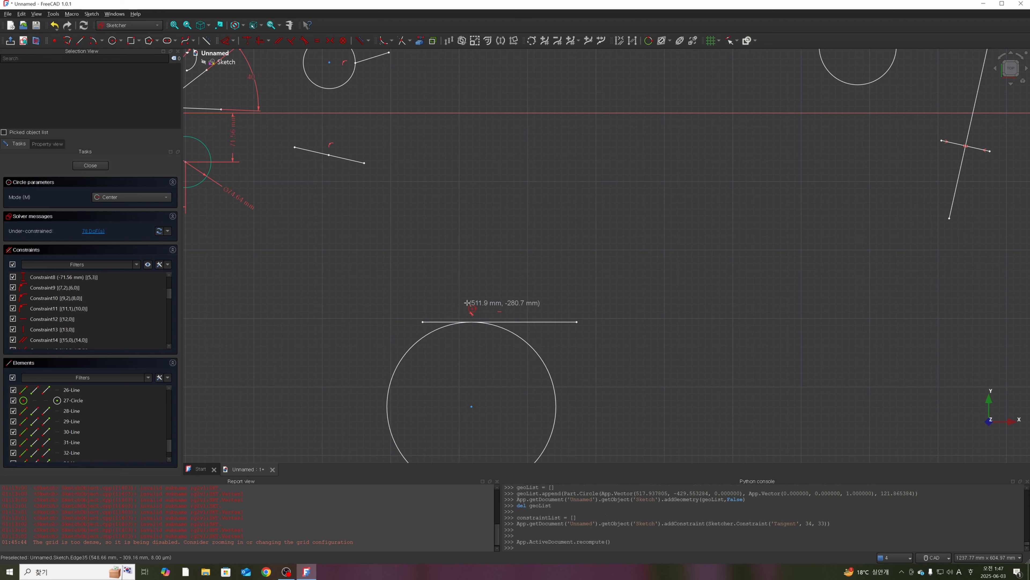
key(Escape)
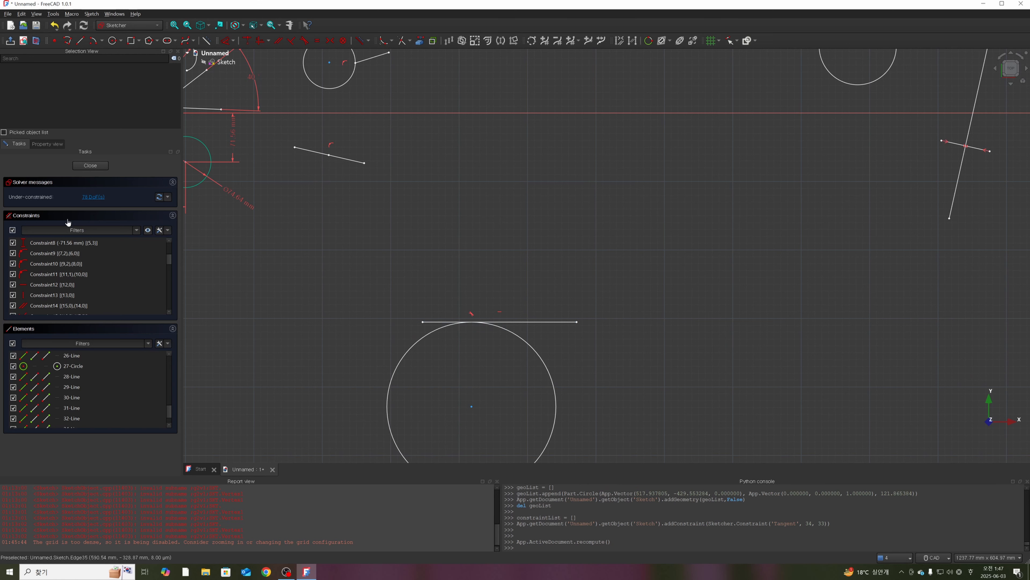
- Turn off Auto constraints, draw a nearly horizontal line about 263 mm long above the tangent circle, and select it
click(168, 230)
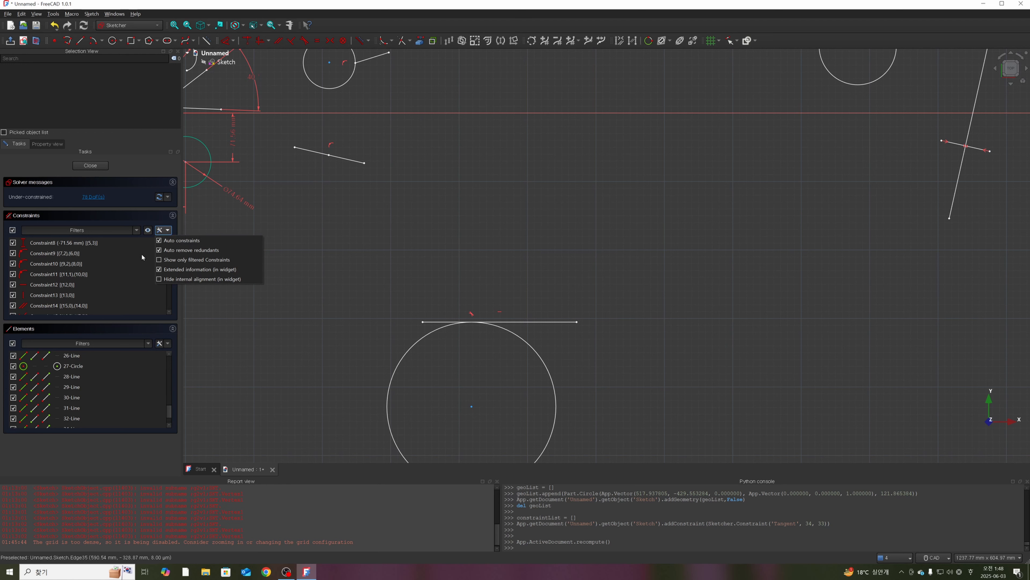
click(158, 241)
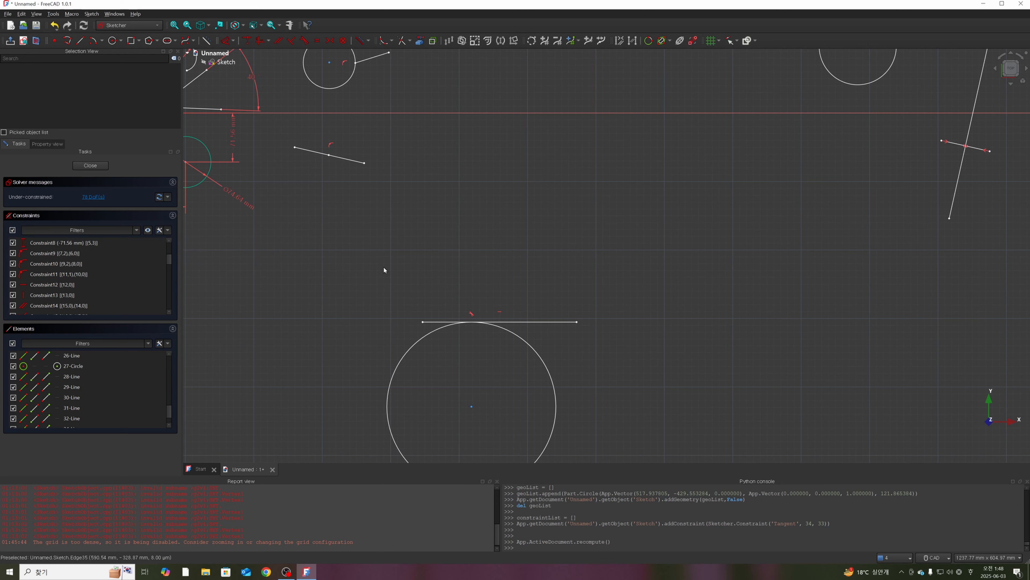
click(80, 41)
click(533, 271)
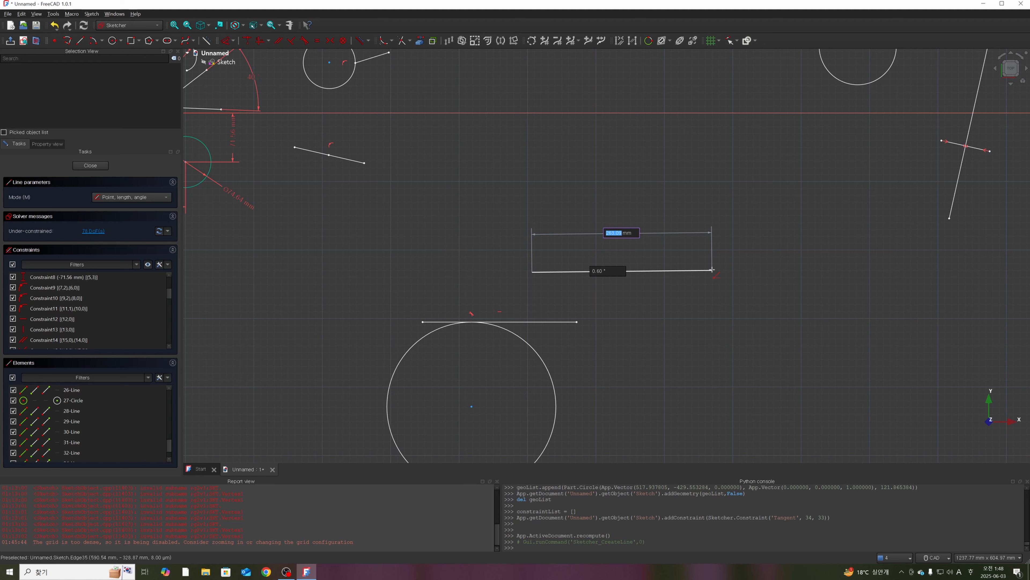
click(712, 269)
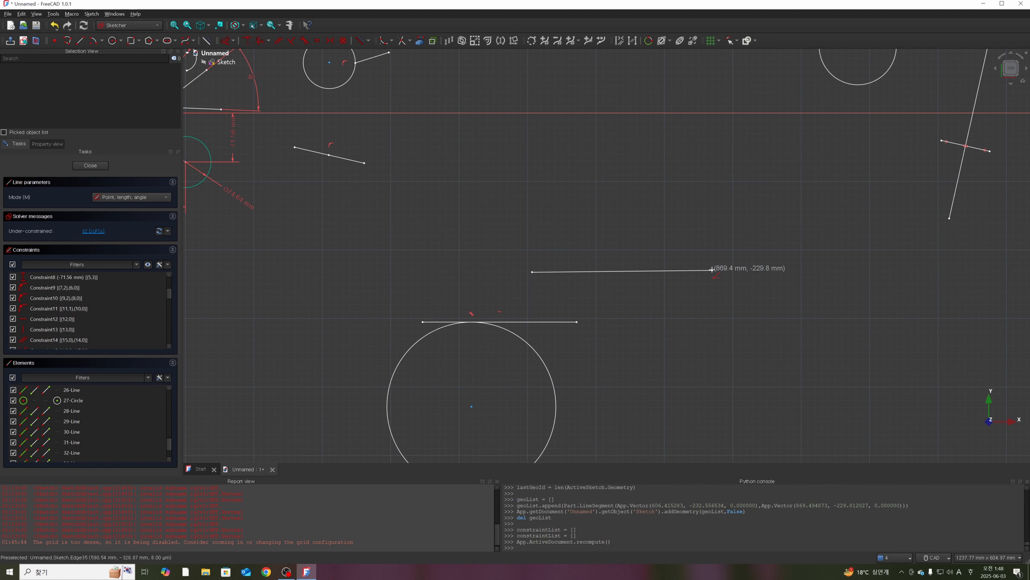
key(Escape)
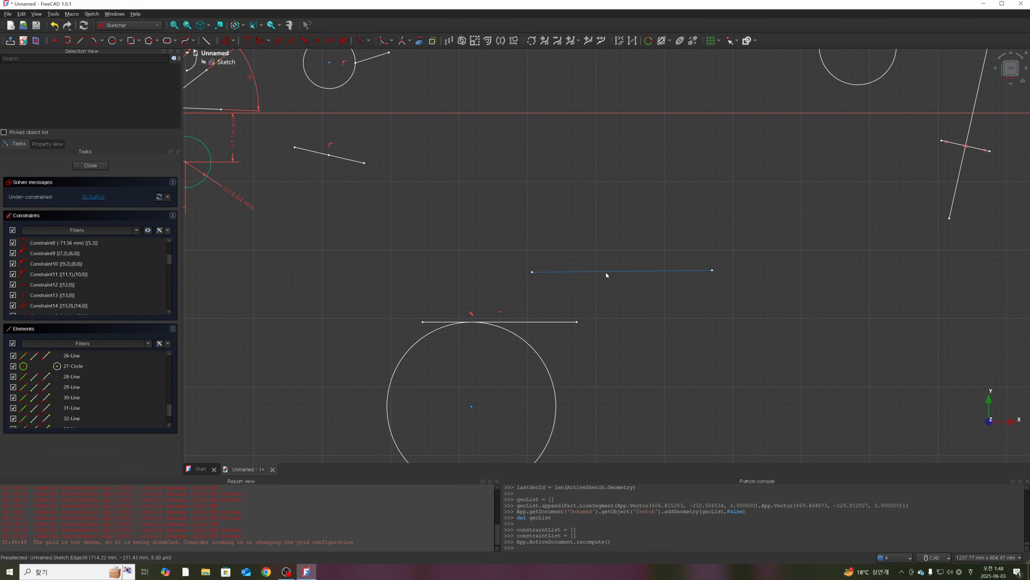
click(686, 272)
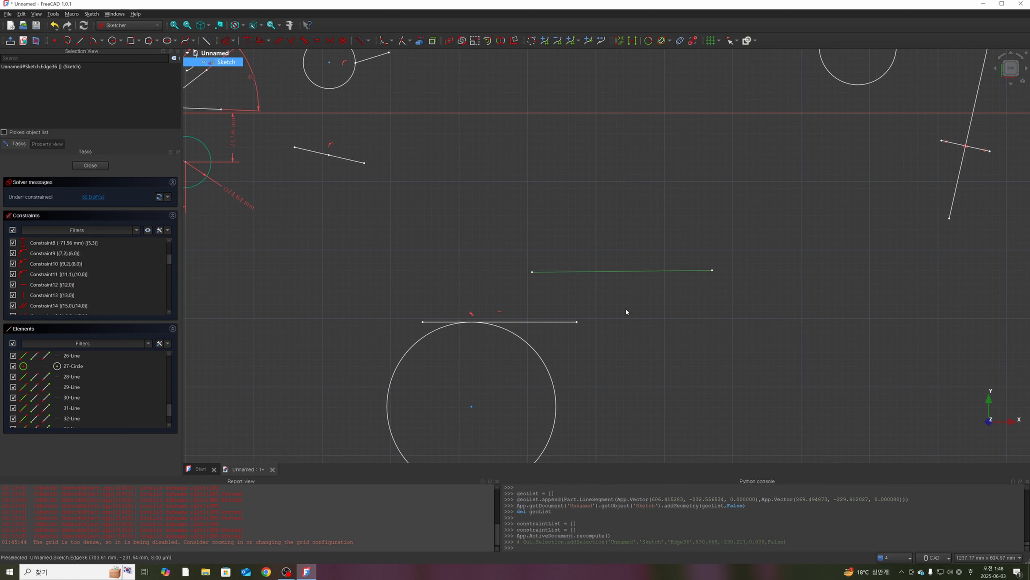
- Delete the nearly horizontal line above the tangent circle and turn Auto constraints back on
click(626, 310)
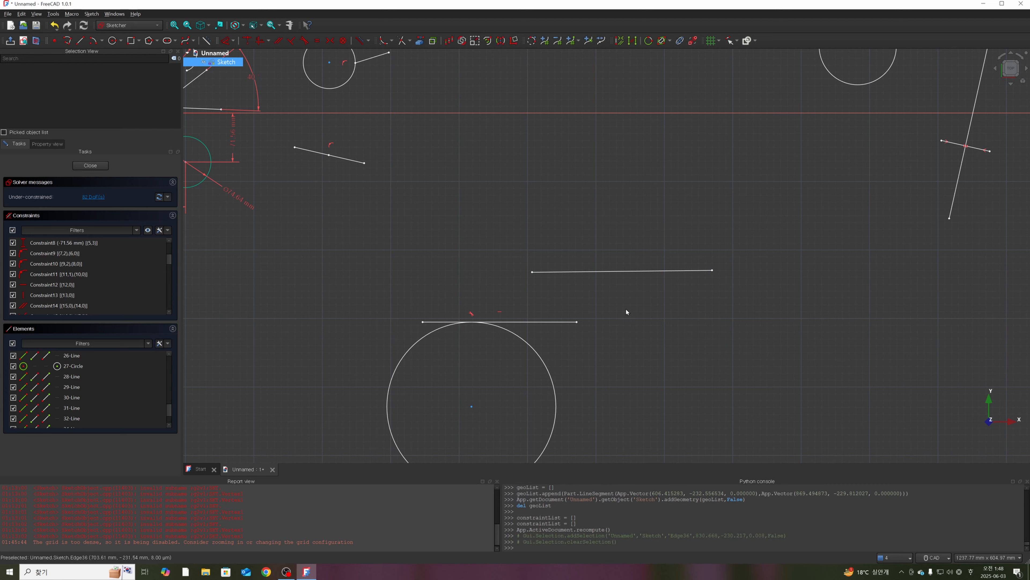
click(641, 274)
key(Delete)
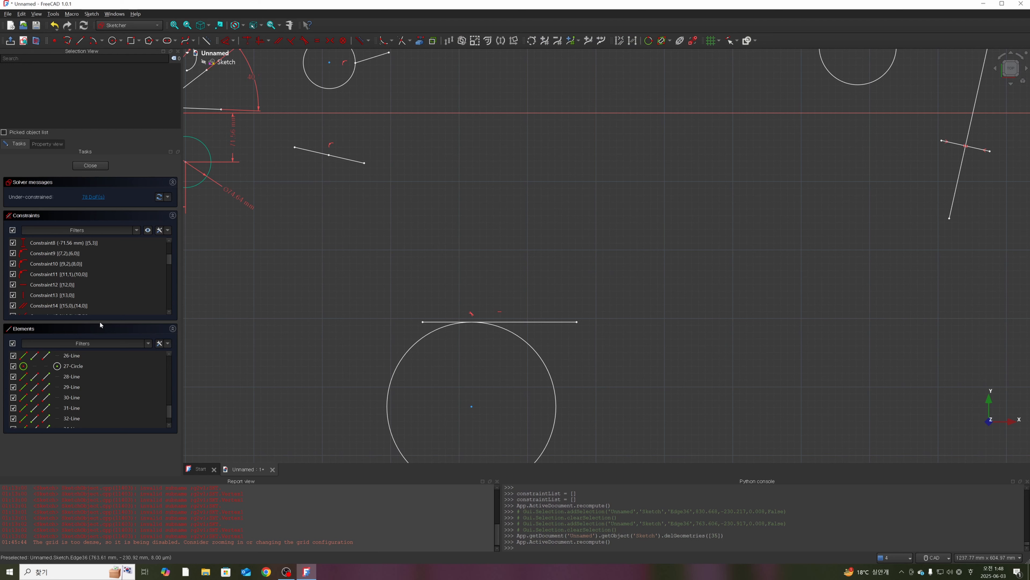
click(167, 230)
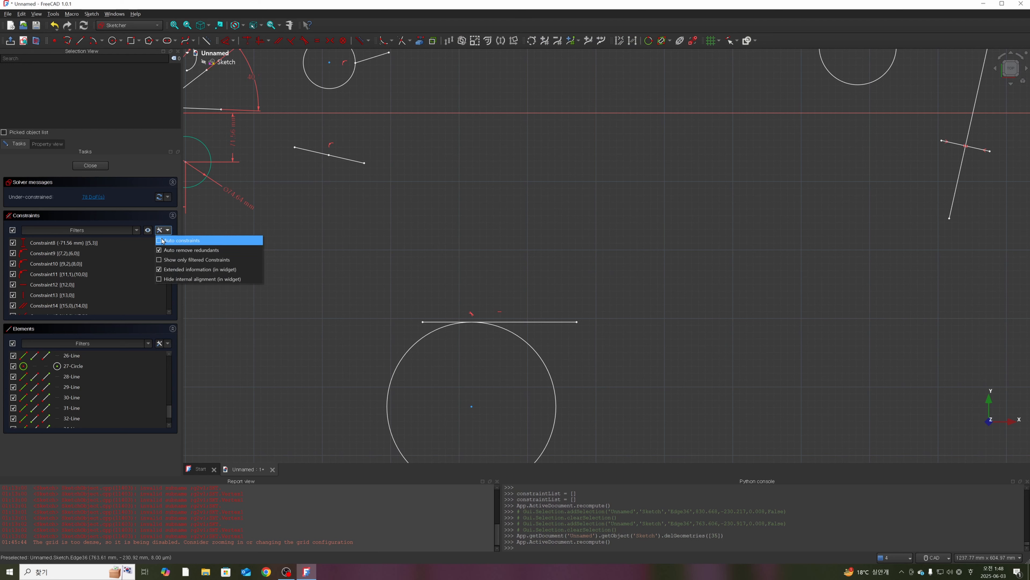
click(159, 240)
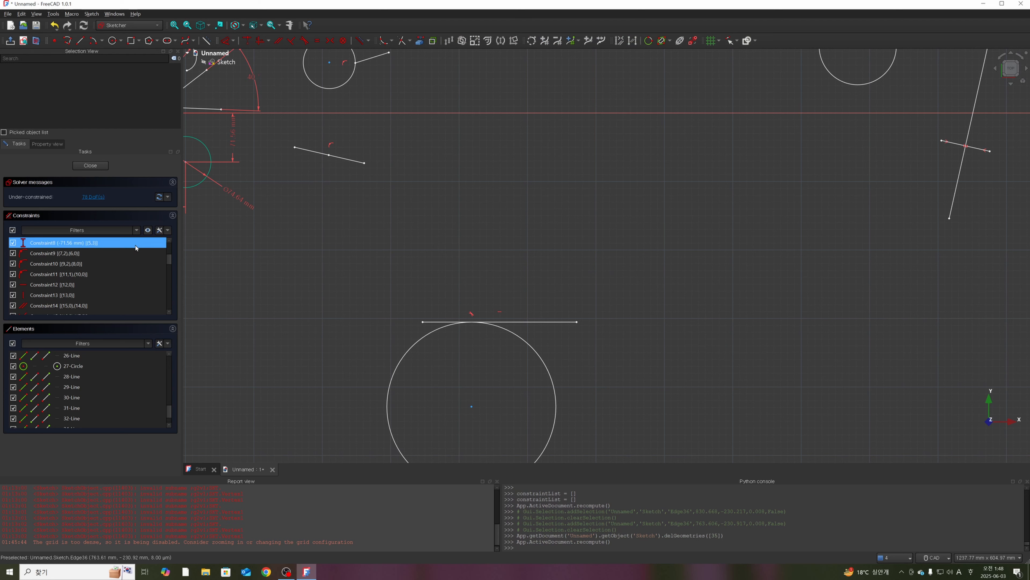
click(167, 231)
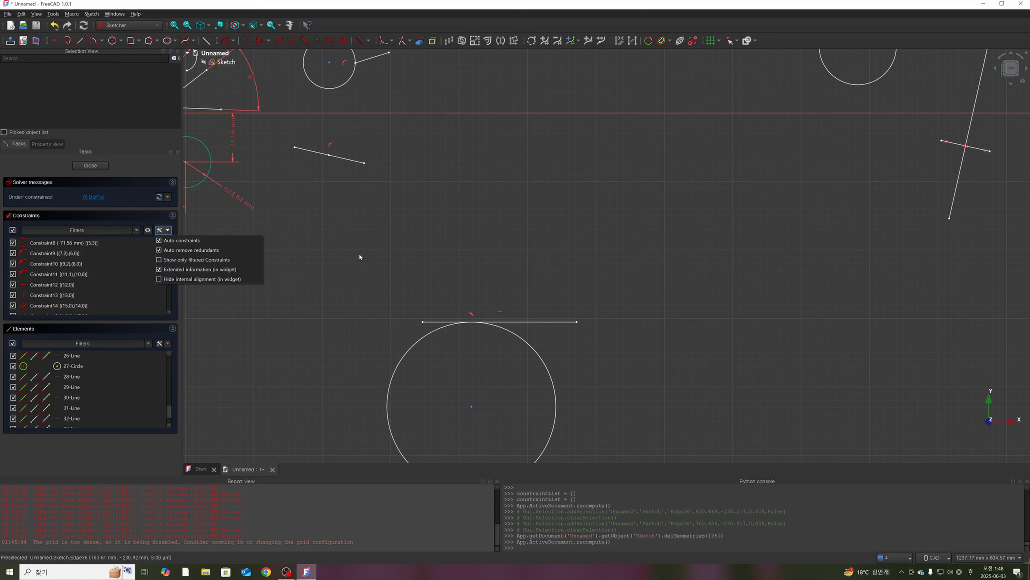
click(405, 244)
- Draw a vertical line about 122 mm long and a connected horizontal line about 136 mm long from its lower end, accepting the automatic constraints
click(81, 41)
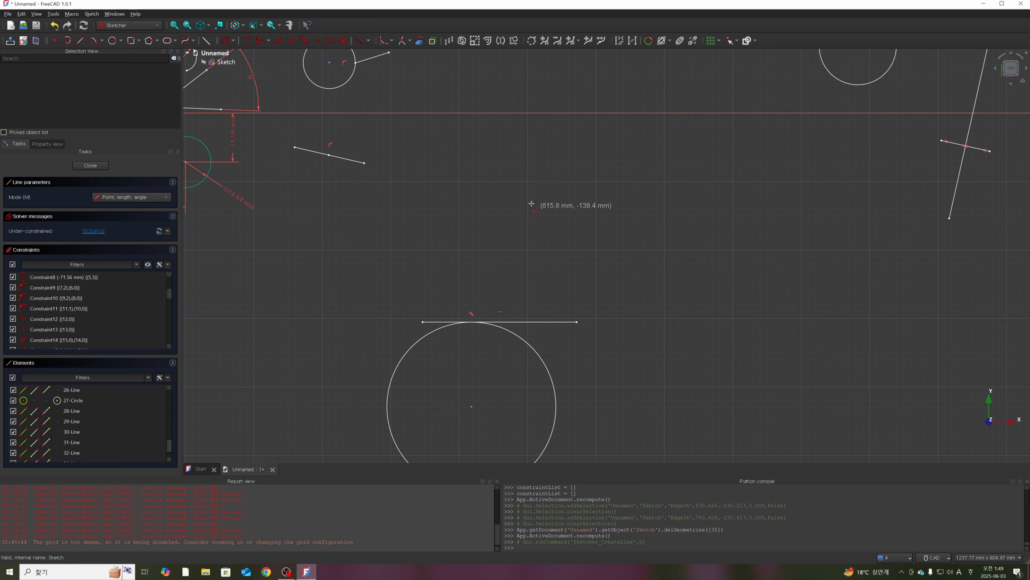
click(496, 170)
click(497, 254)
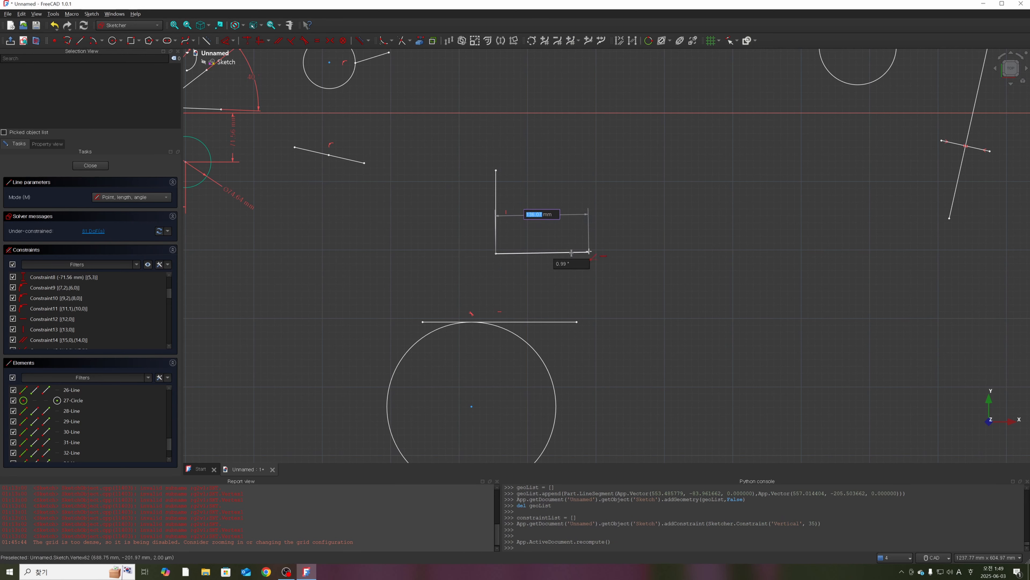
click(589, 253)
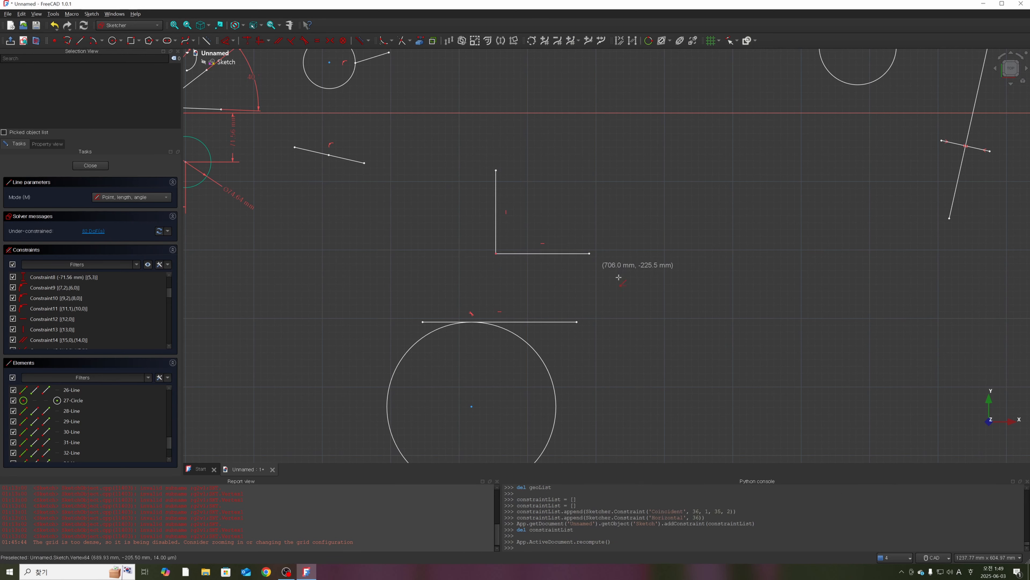
click(506, 216)
click(541, 245)
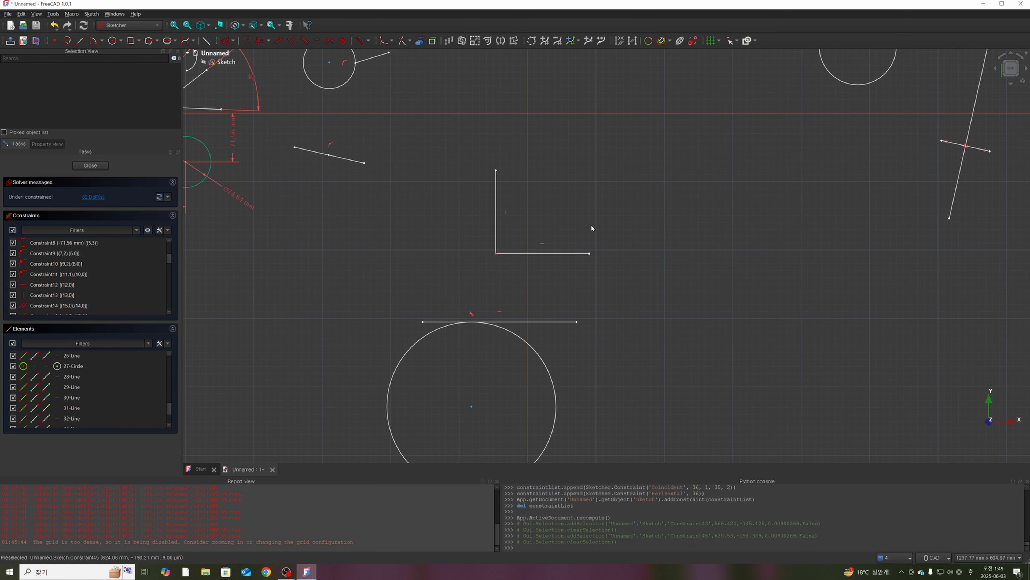
- Try to add a perpendicular constraint between the connected vertical and horizontal lines with Auto remove redundants enabled
click(497, 202)
click(516, 254)
click(555, 224)
click(496, 228)
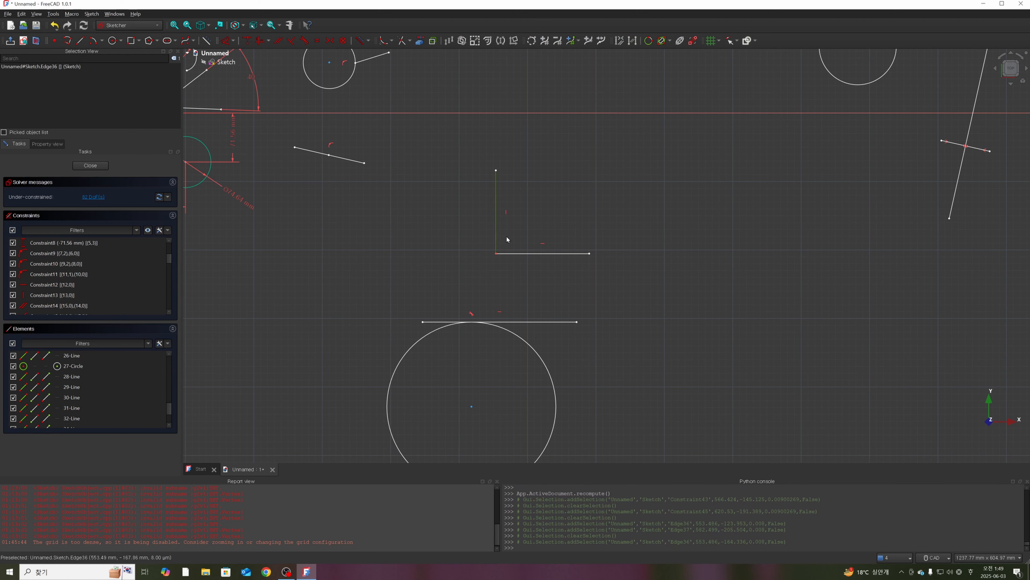
click(521, 254)
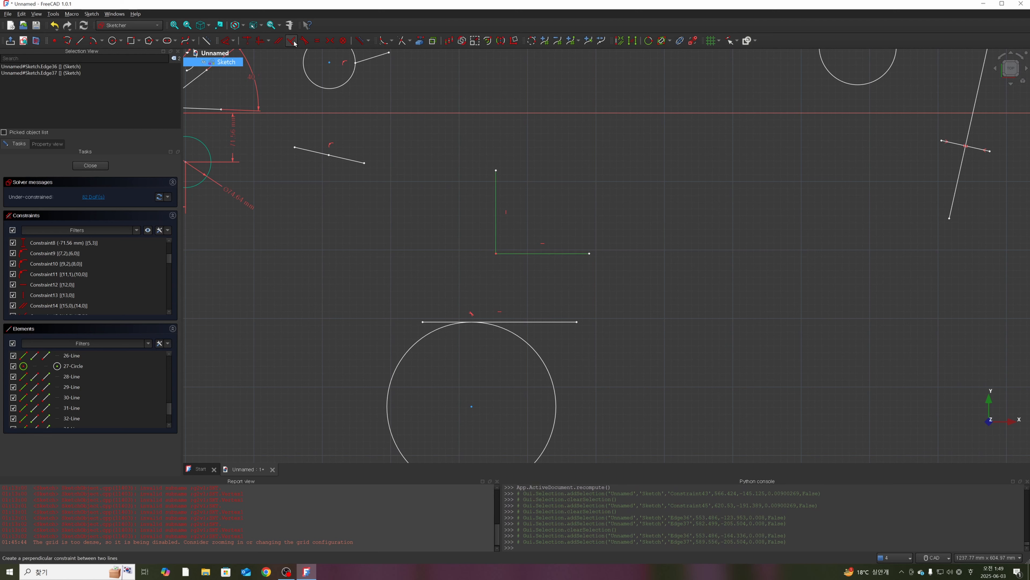
key(n)
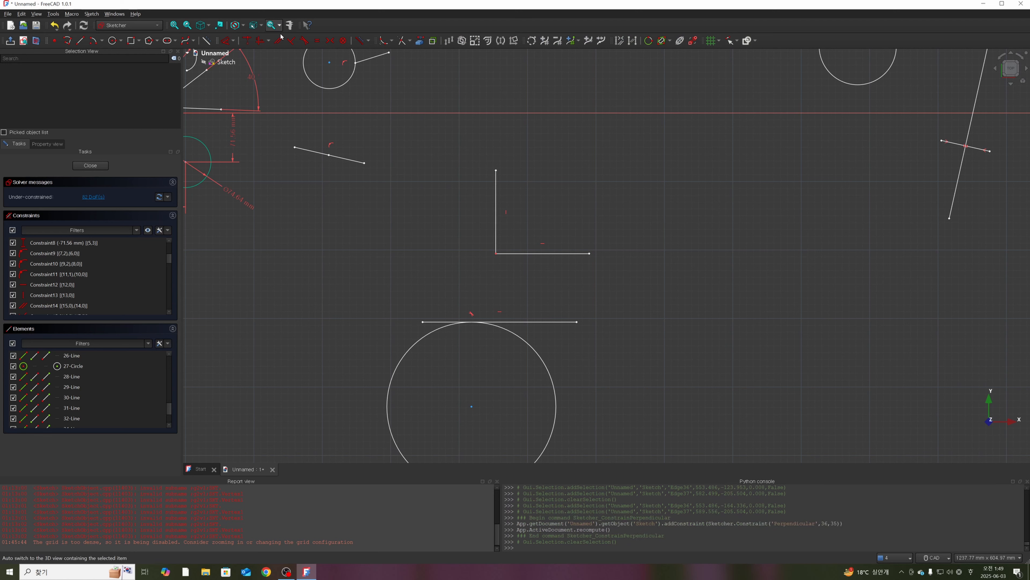
click(496, 223)
click(514, 253)
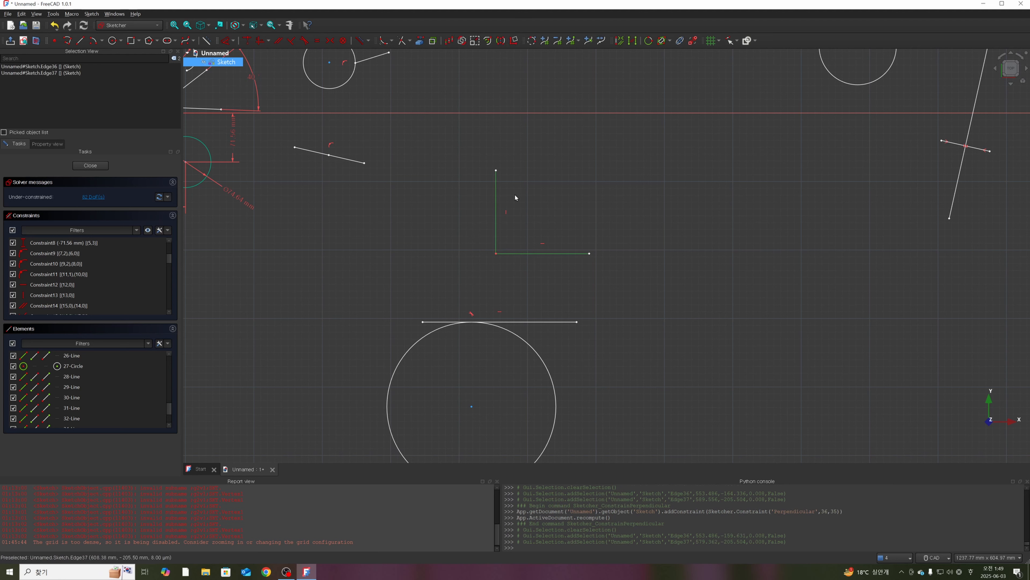
click(385, 221)
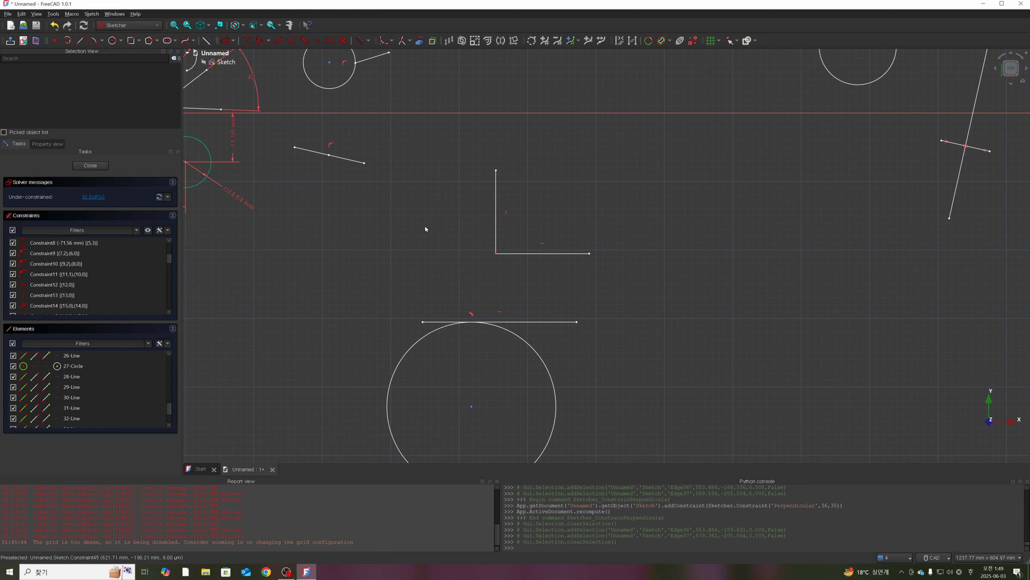
- Turn off Auto remove redundants and apply a perpendicular constraint to the connected vertical and horizontal lines
click(168, 230)
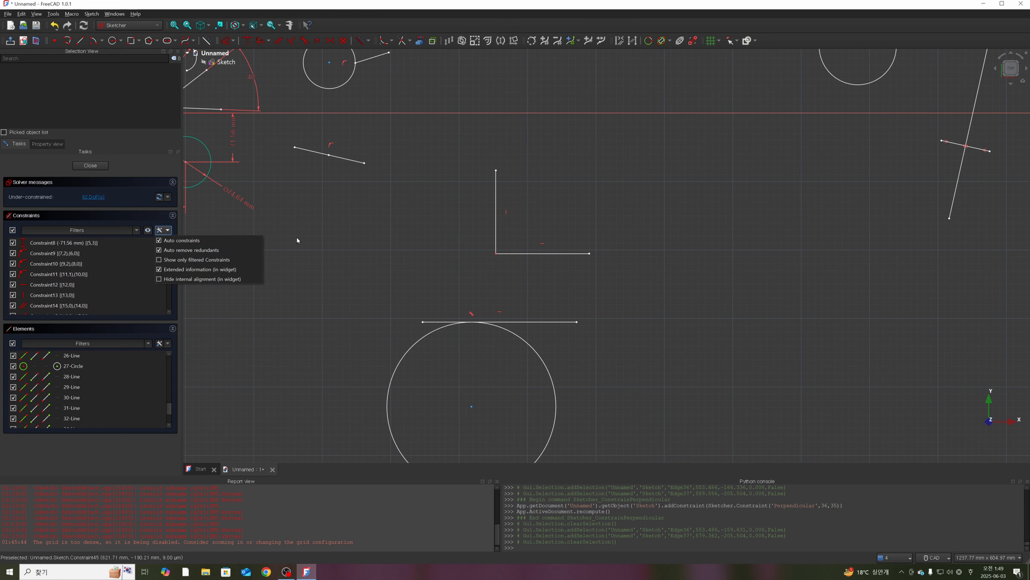
click(414, 273)
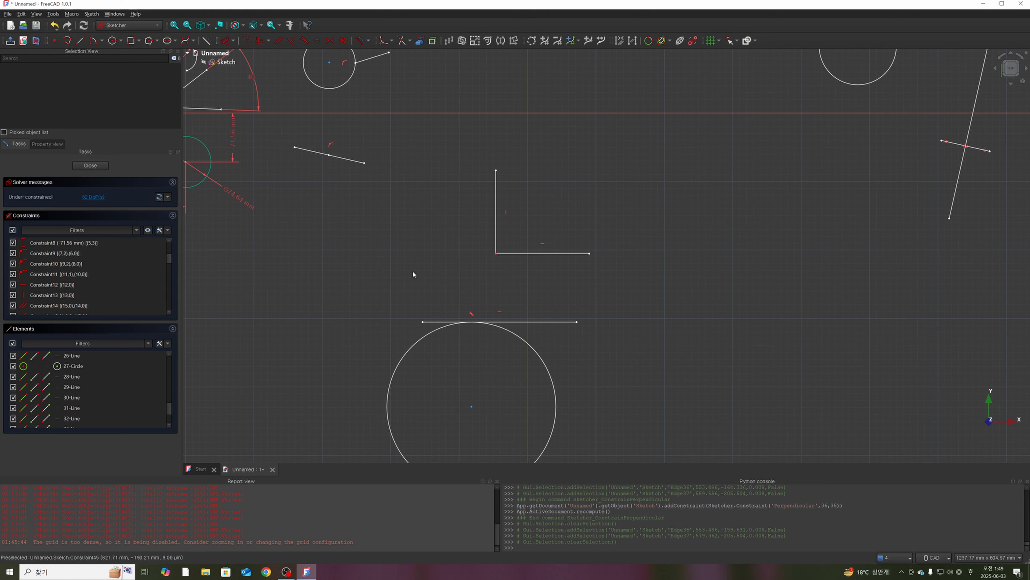
click(167, 230)
click(168, 253)
click(497, 221)
click(527, 253)
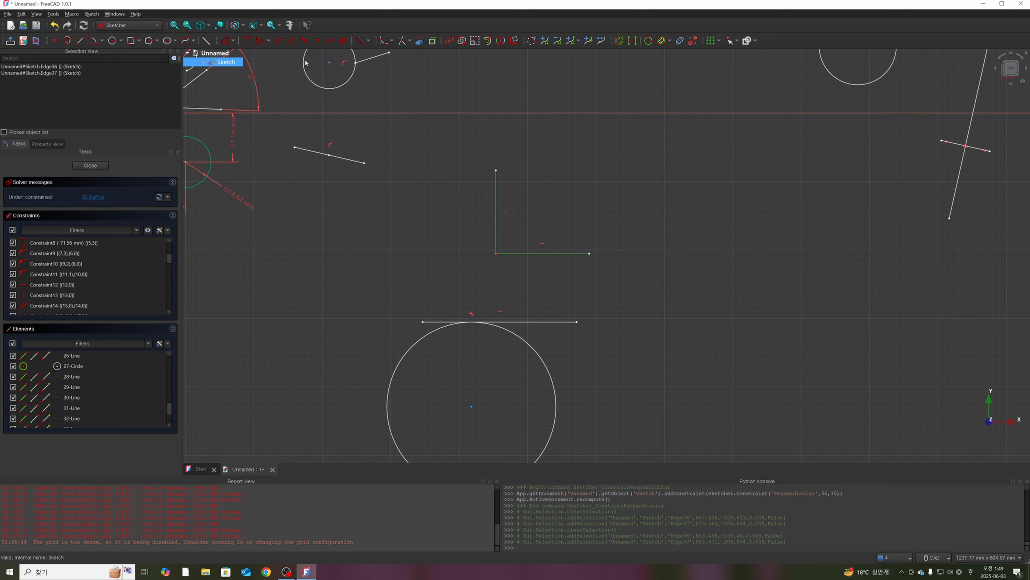
key(n)
right_click(579, 193)
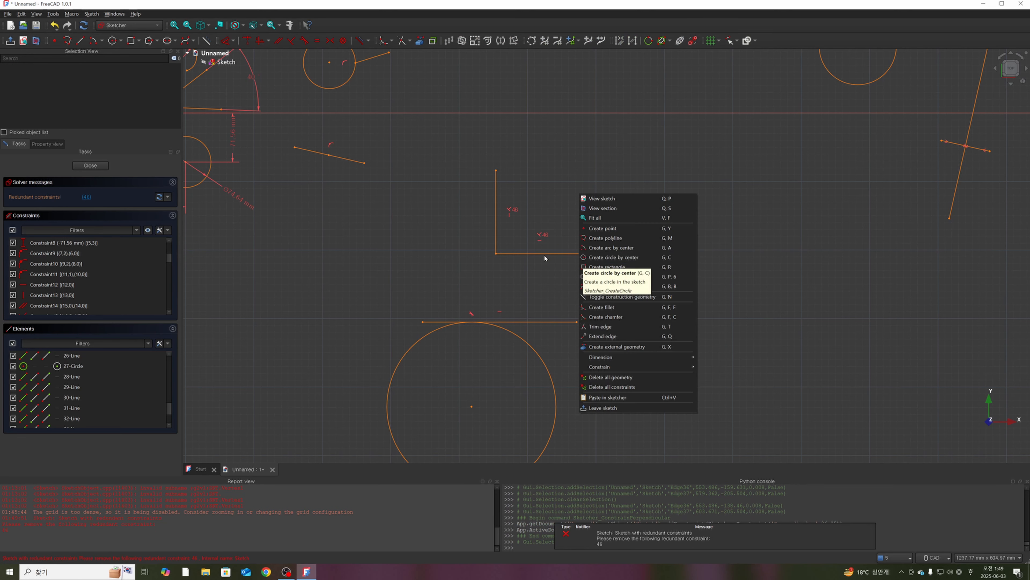
click(536, 302)
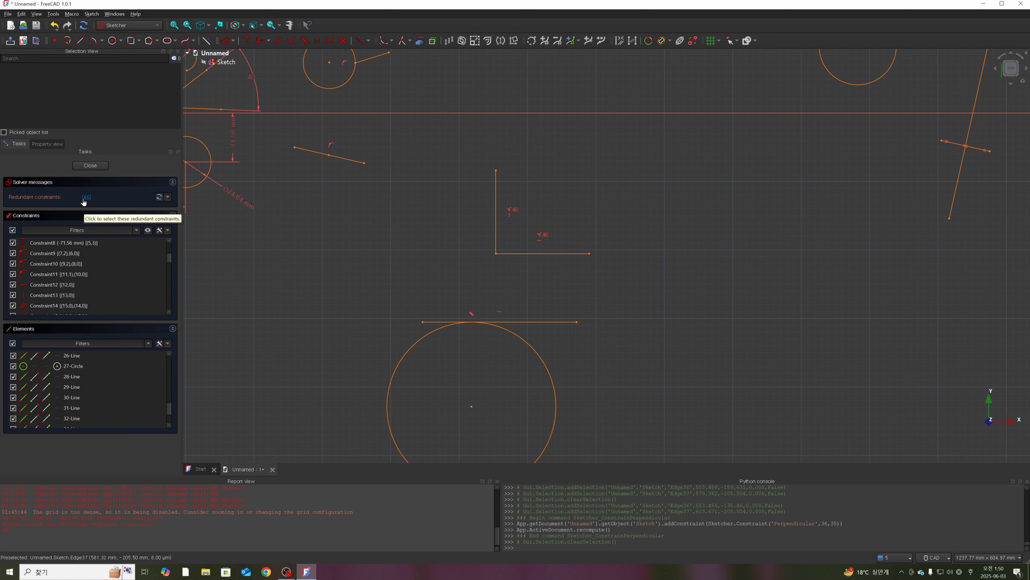
- Delete the redundant perpendicular constraint, Constraint46, and turn Auto remove redundants back on
scroll(105, 274, down, 5)
scroll(106, 274, down, 6)
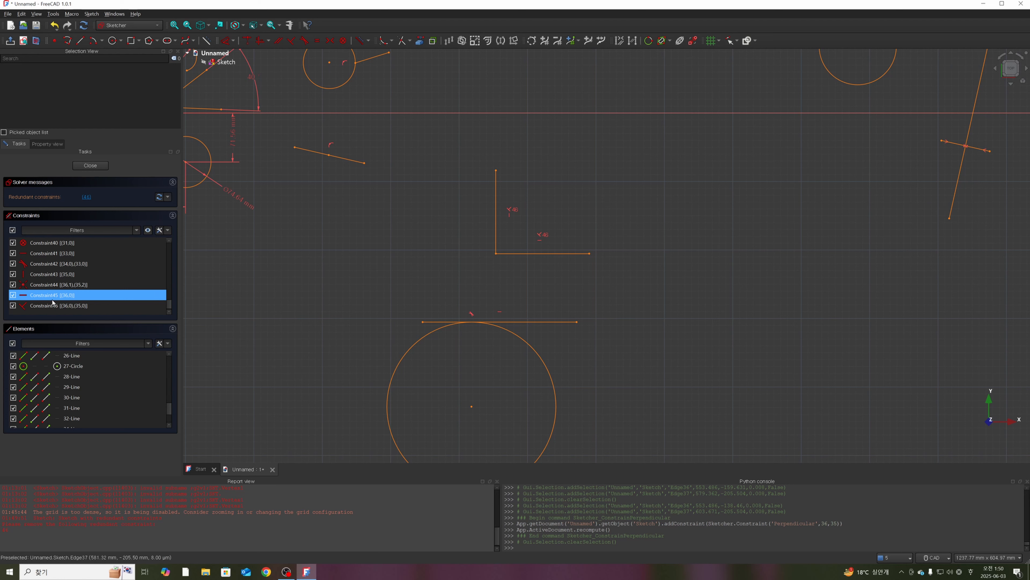
click(53, 305)
right_click(51, 305)
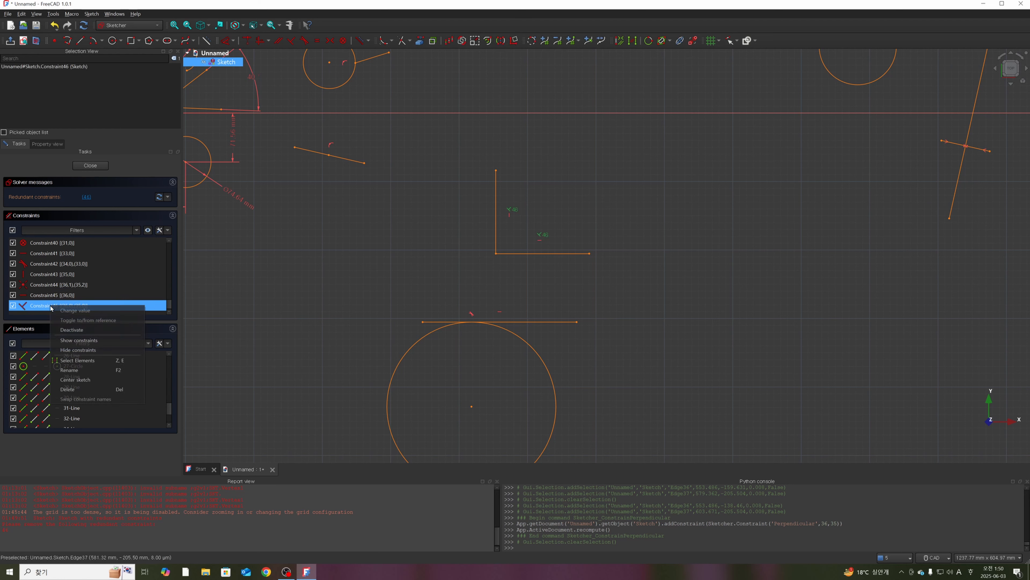
click(71, 390)
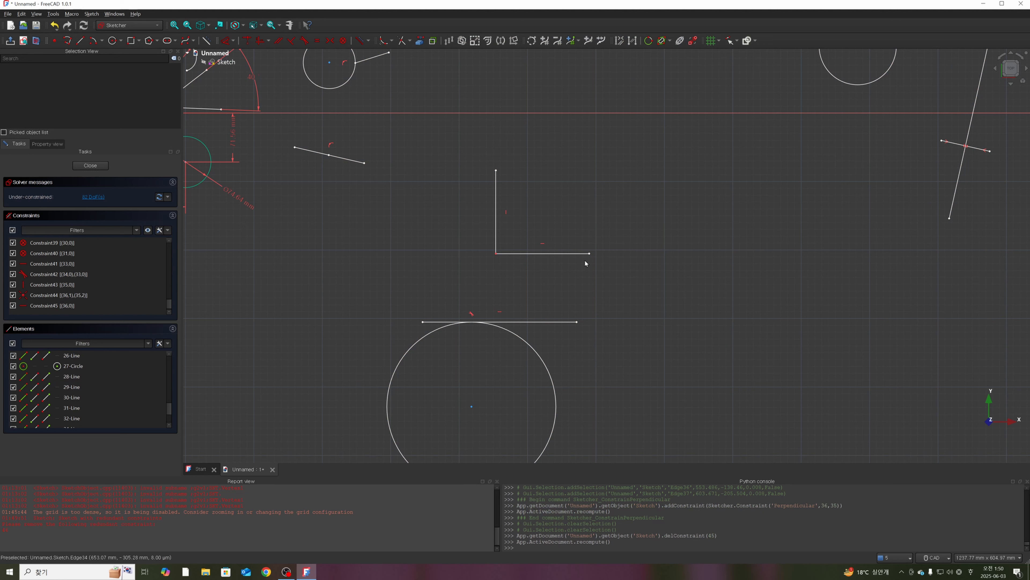
click(166, 231)
click(162, 251)
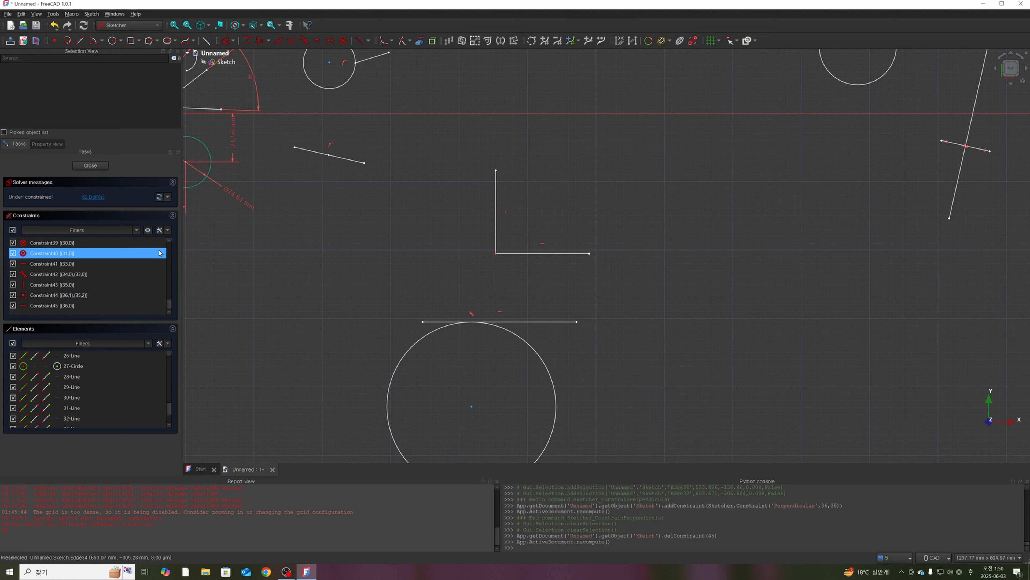
- Filter the constraint list so that it lists only Vertical constraints
click(166, 230)
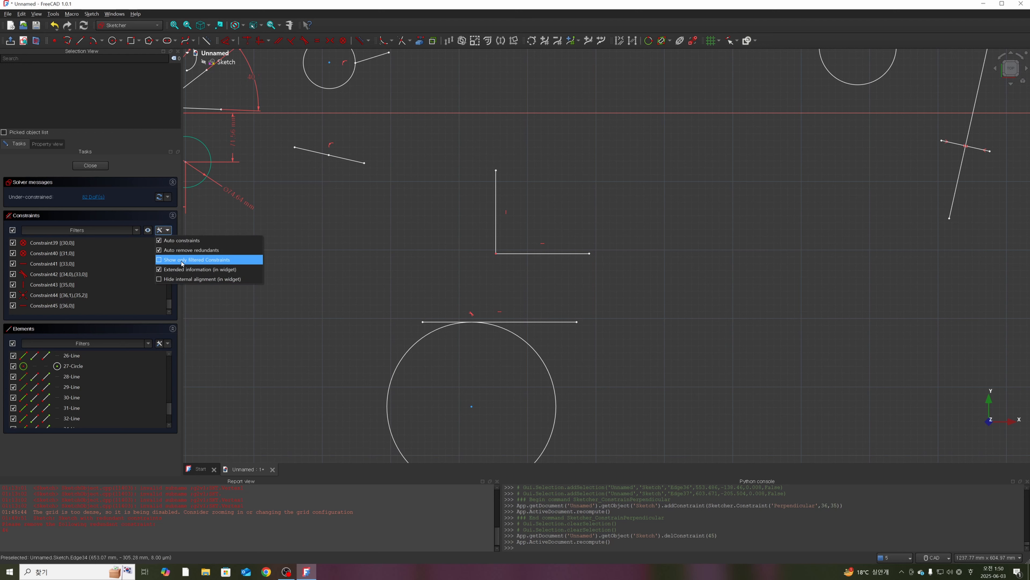
drag(170, 304, 182, 272)
click(136, 230)
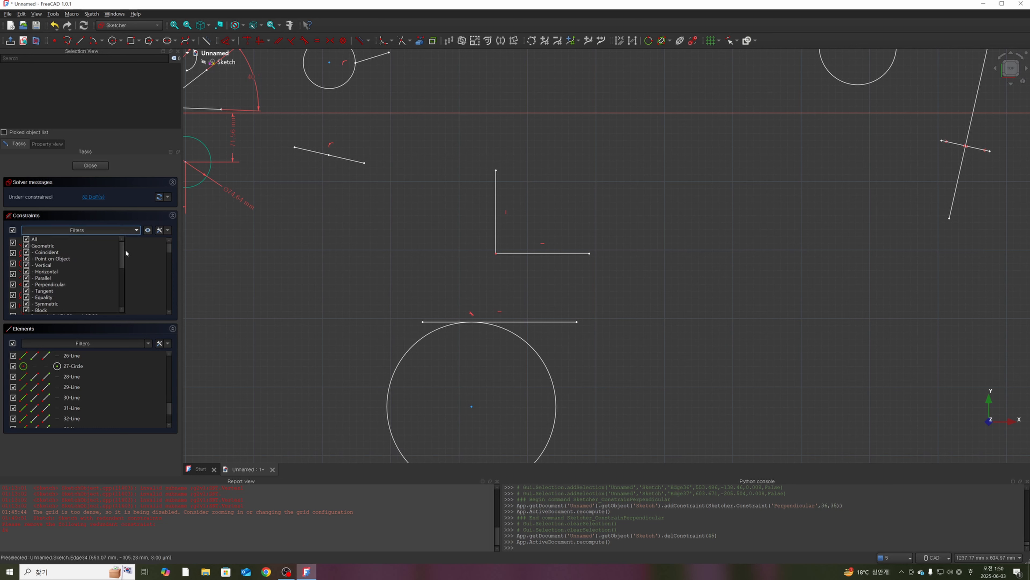
click(26, 239)
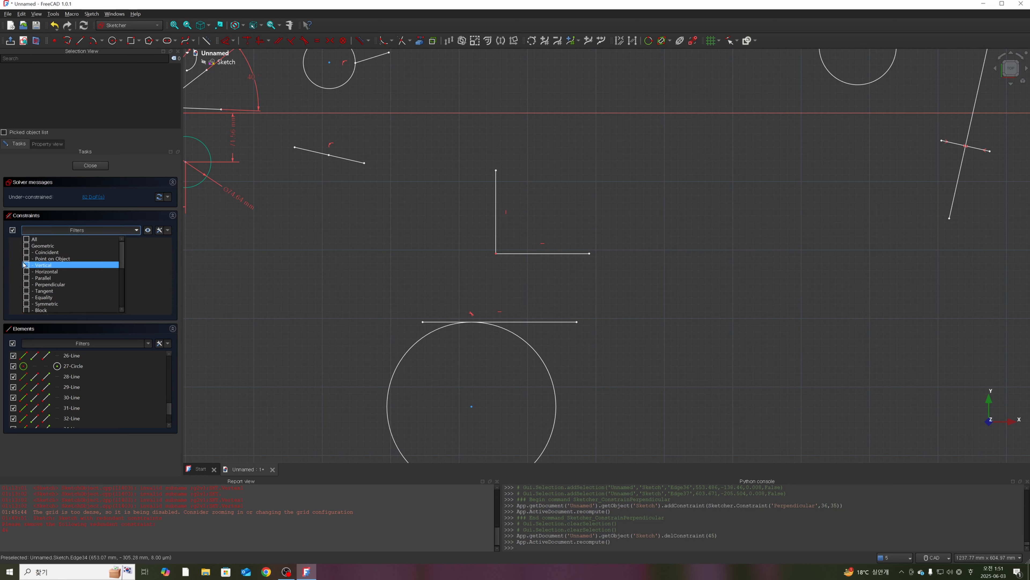
click(25, 265)
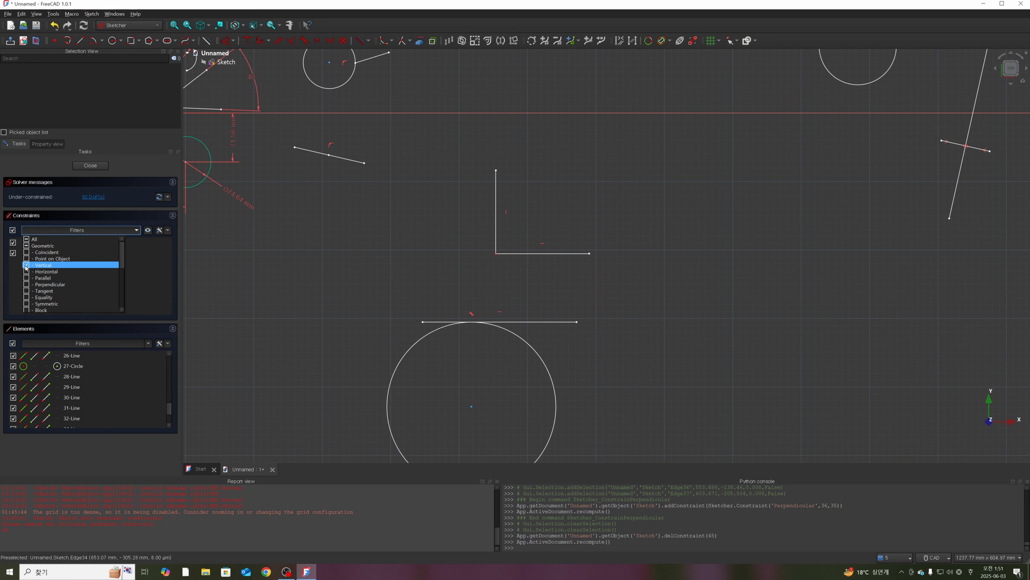
click(138, 269)
scroll(426, 122, down, 3)
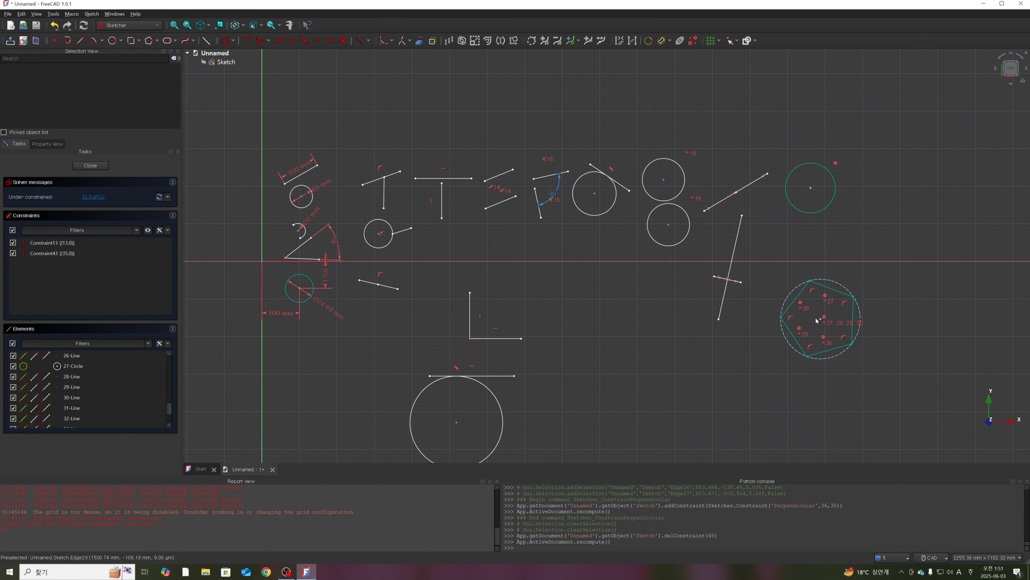
click(151, 243)
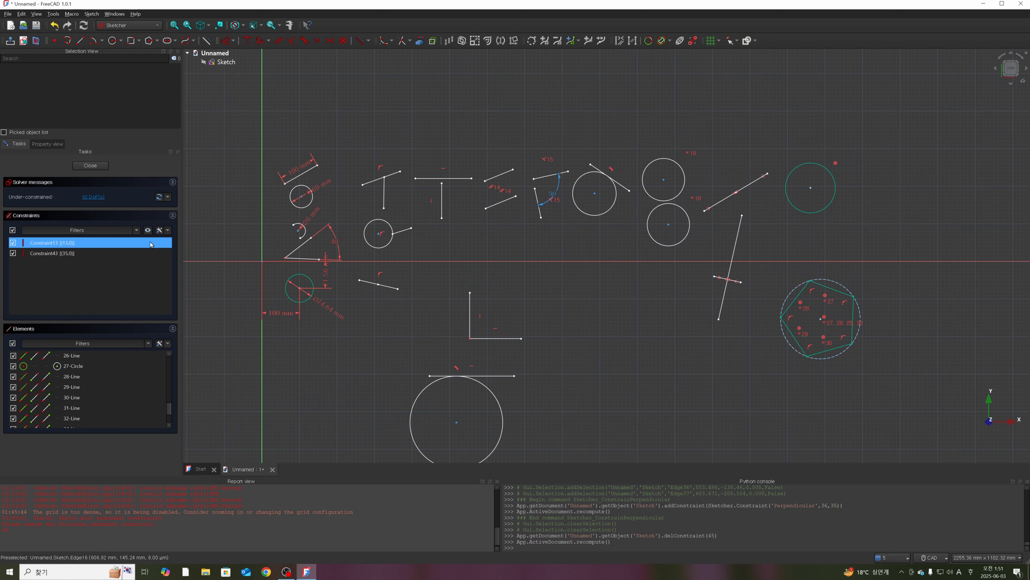
- Enable Show only filtered Constraints for the sketch view and add Horizontal constraints to the filter
click(167, 231)
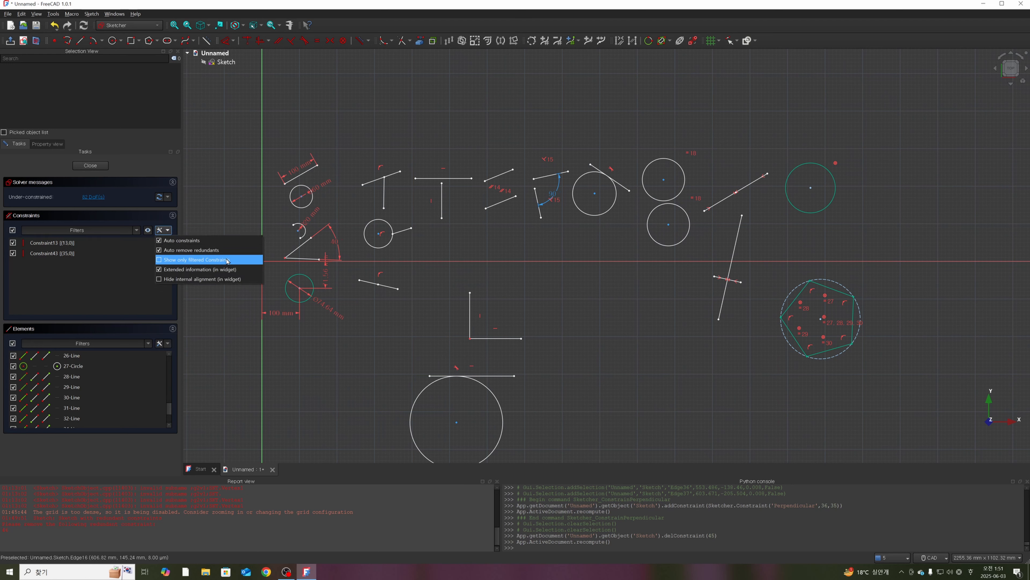
click(161, 259)
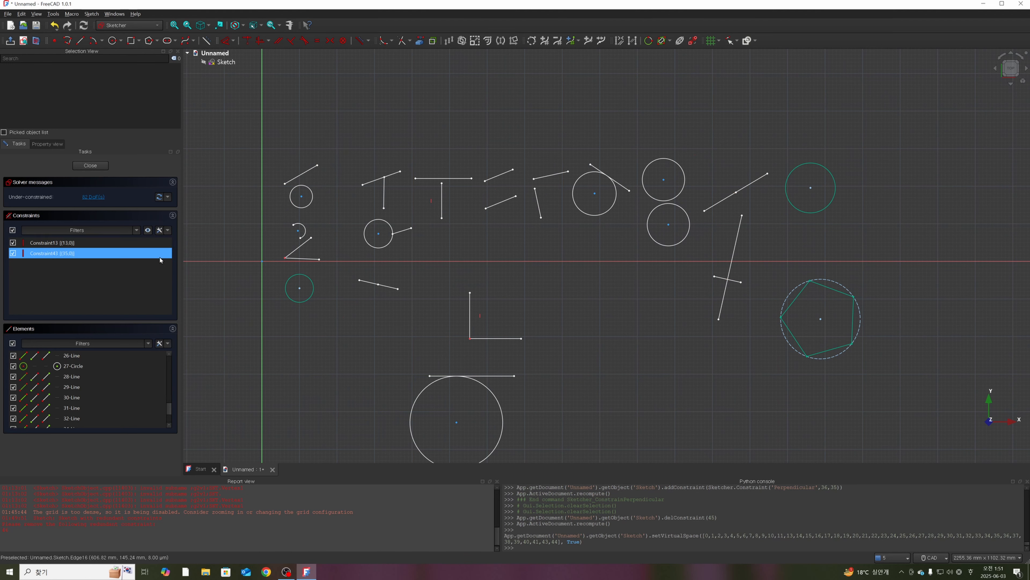
click(77, 230)
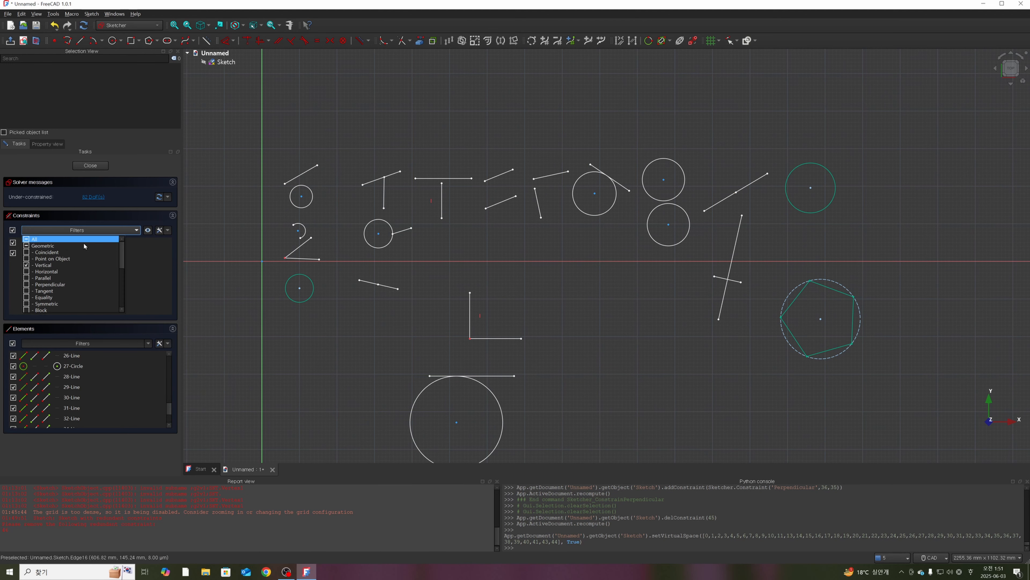
click(42, 272)
- Restore the filter to all constraint types and turn off Show only filtered Constraints
click(167, 230)
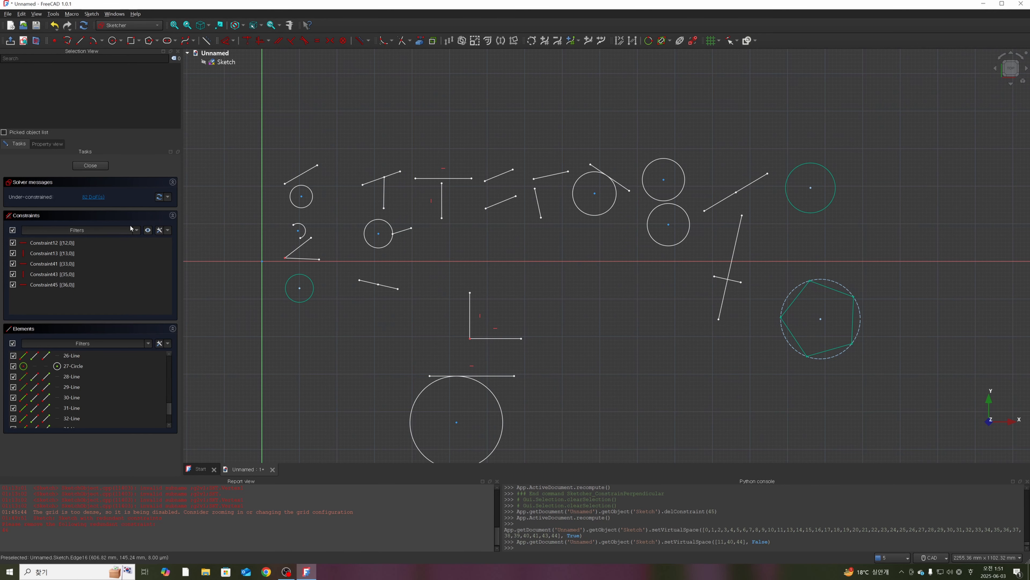
click(166, 230)
click(160, 260)
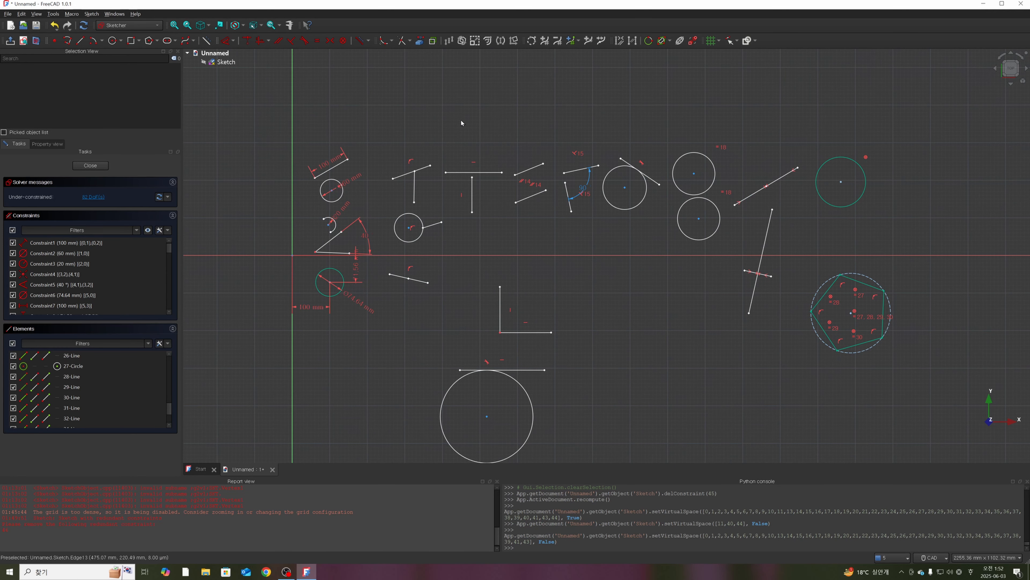
- Switch the sketch to its other virtual space for constraints
click(694, 41)
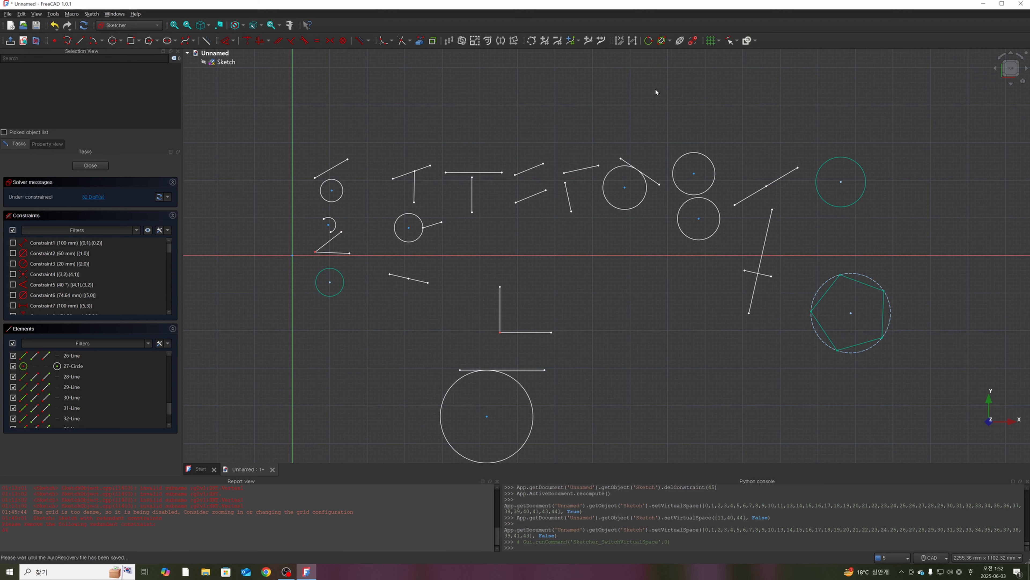
- Switch the sketch back to the virtual space that shows its constraints, and hide and reshow all listed constraints
click(693, 41)
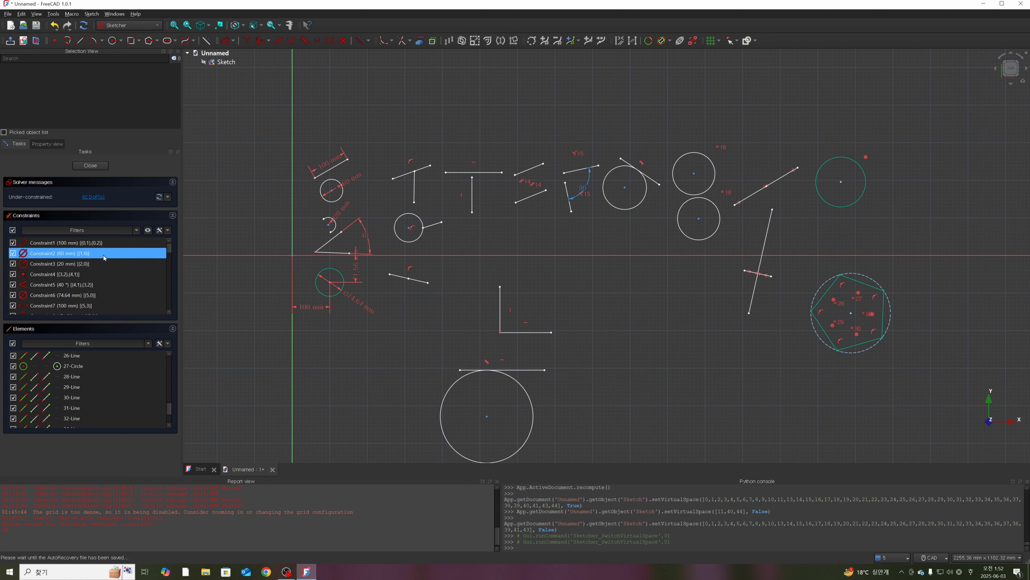
click(147, 230)
click(147, 231)
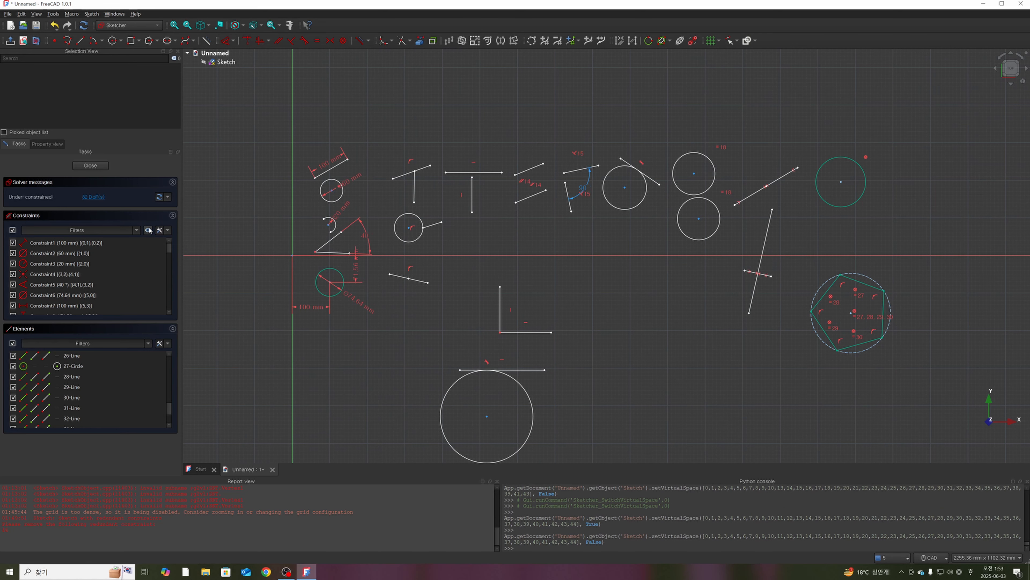
double_click(147, 230)
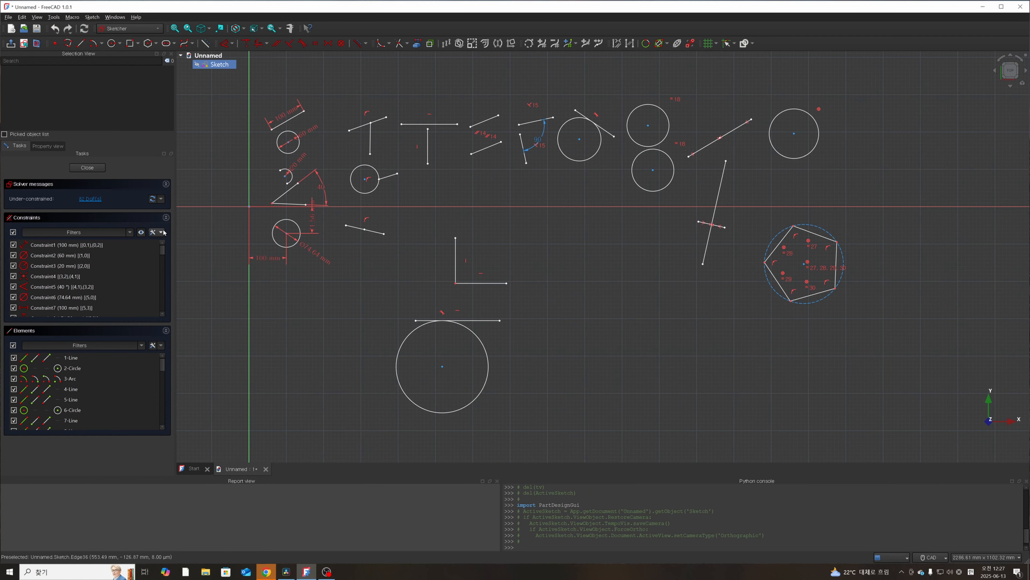
- Turn Extended information off for the constraint list and switch it back on
click(163, 232)
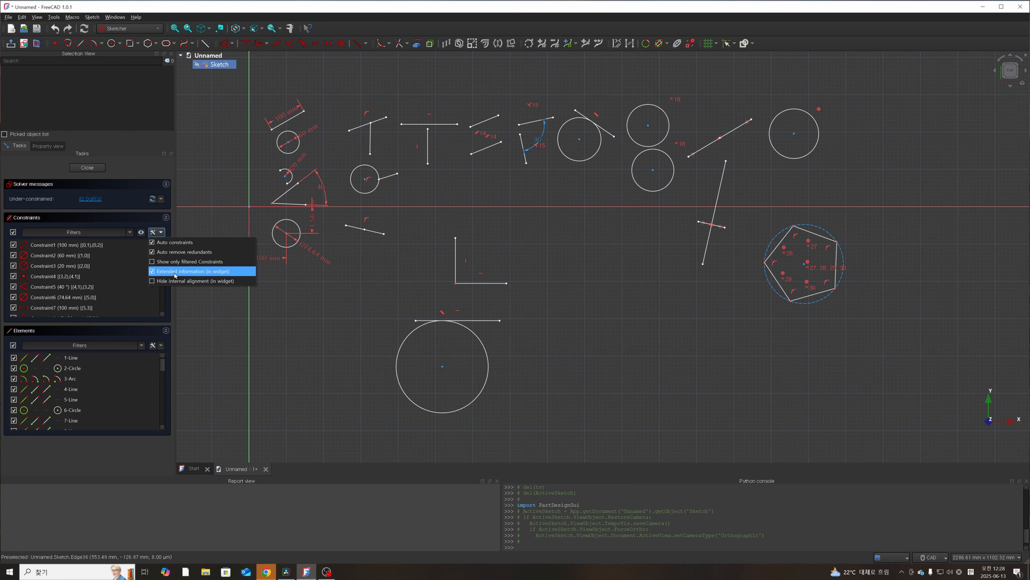
click(153, 271)
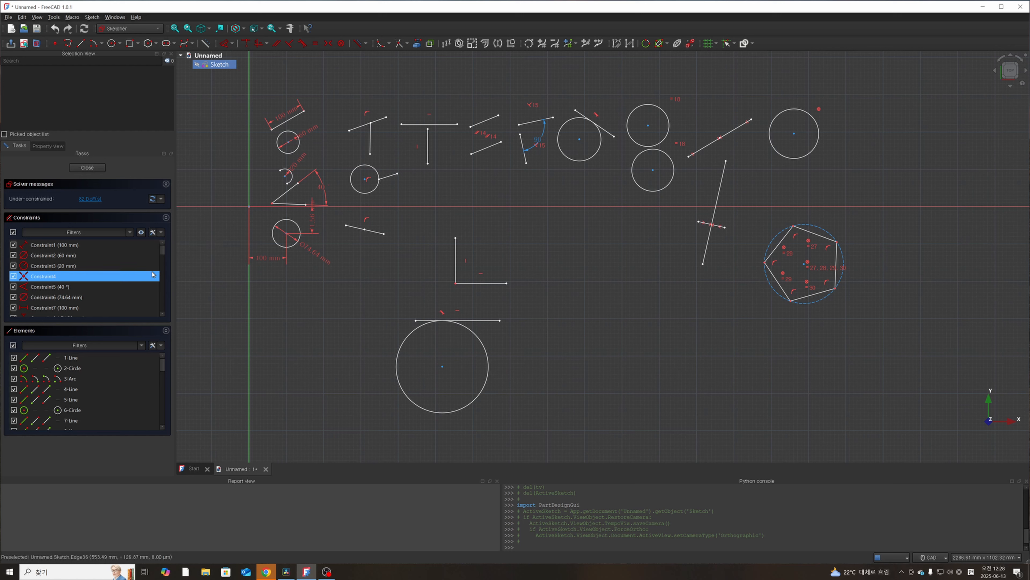
click(161, 232)
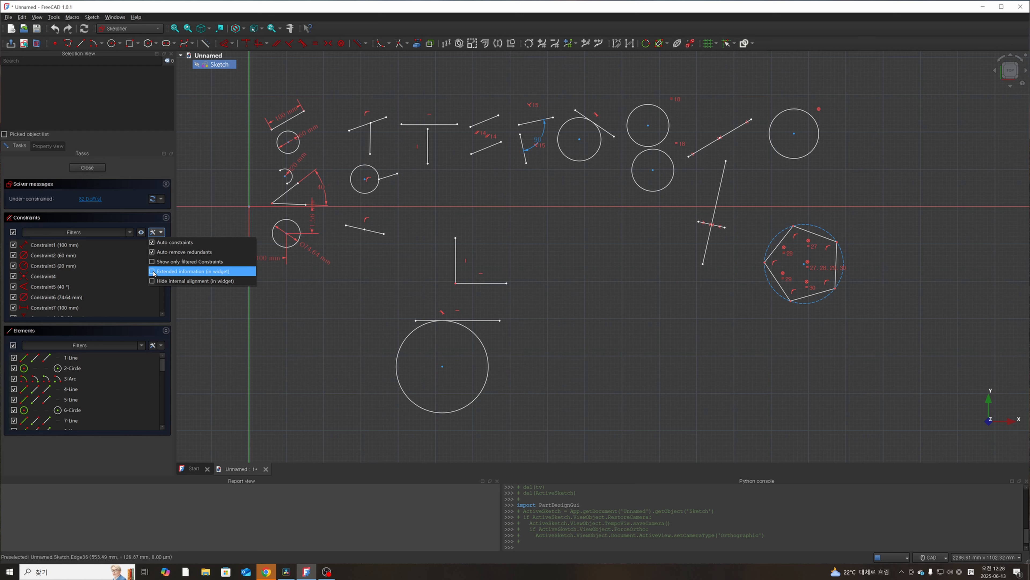
click(159, 271)
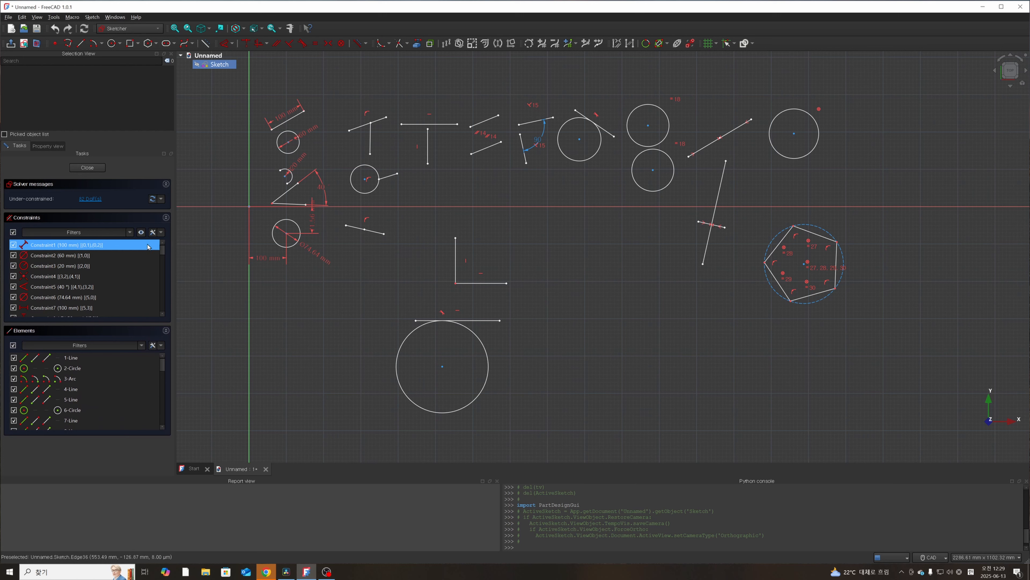
- Turn off Extended information for the constraint list
click(161, 232)
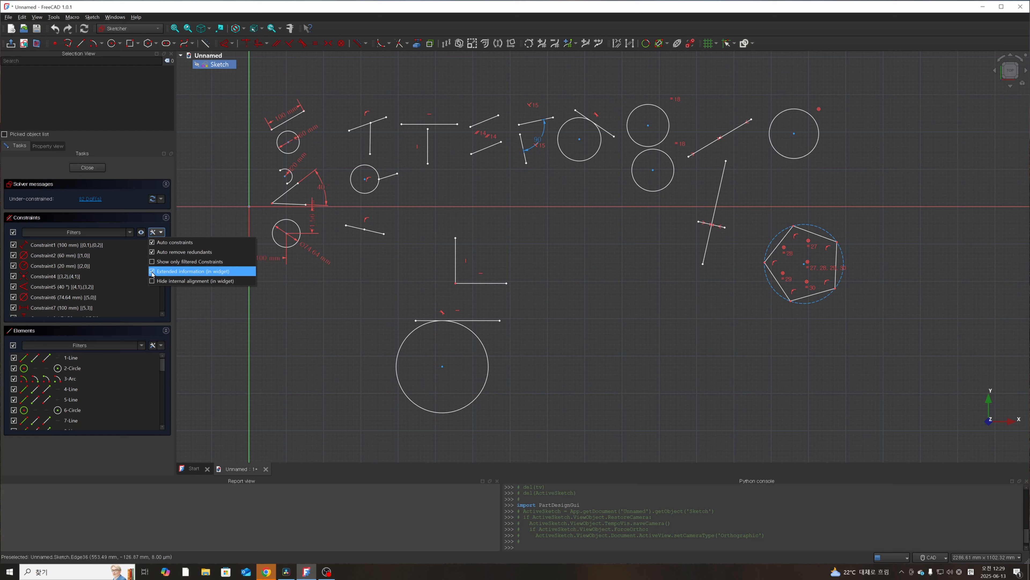
click(152, 273)
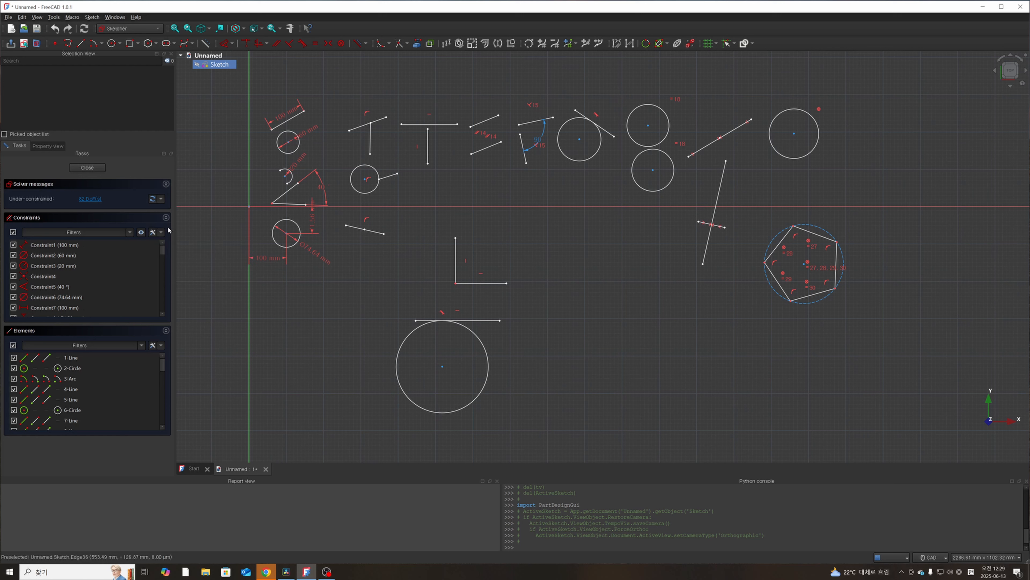
click(161, 231)
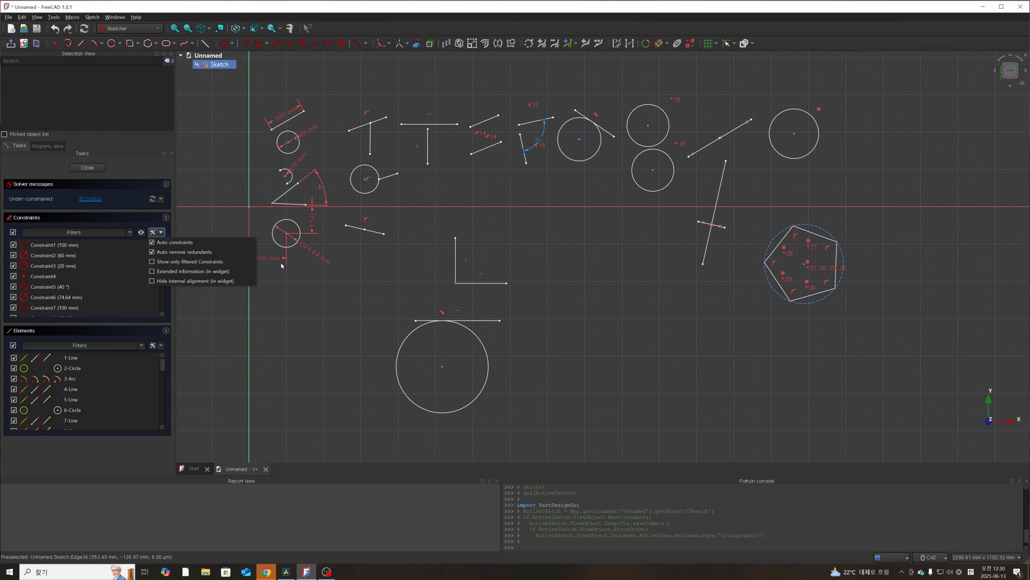
click(373, 308)
- Draw a degree 3 B-spline through four control points in the empty area between the large circle and the pentagon
click(192, 43)
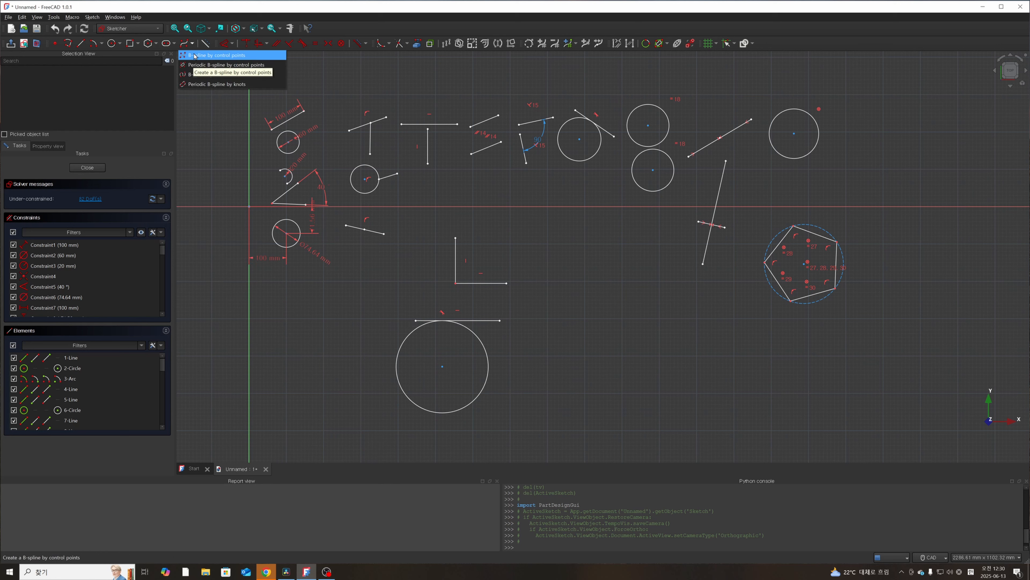
click(211, 56)
click(558, 363)
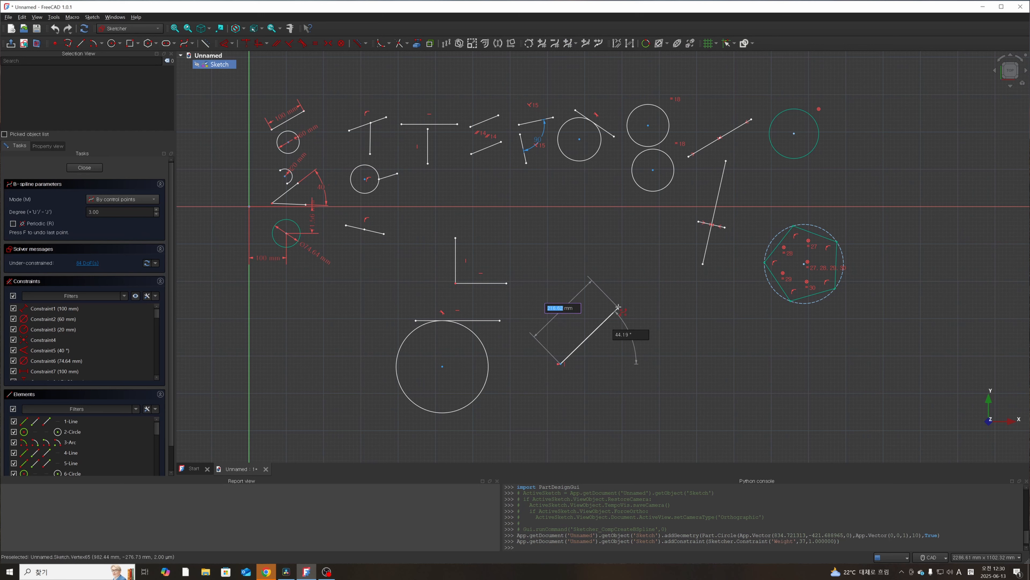
click(619, 308)
click(664, 377)
click(740, 364)
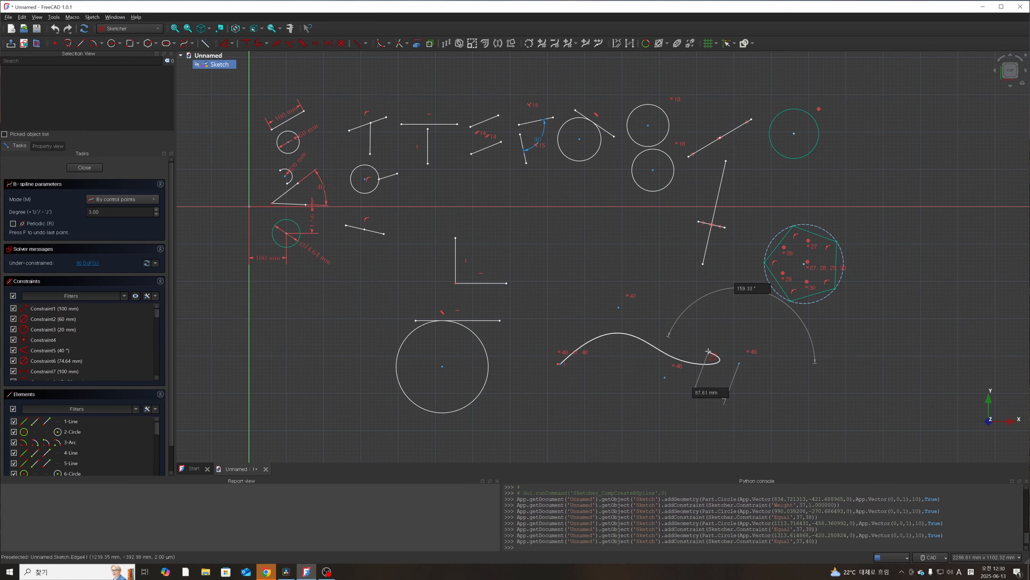
right_click(708, 363)
right_click(708, 363)
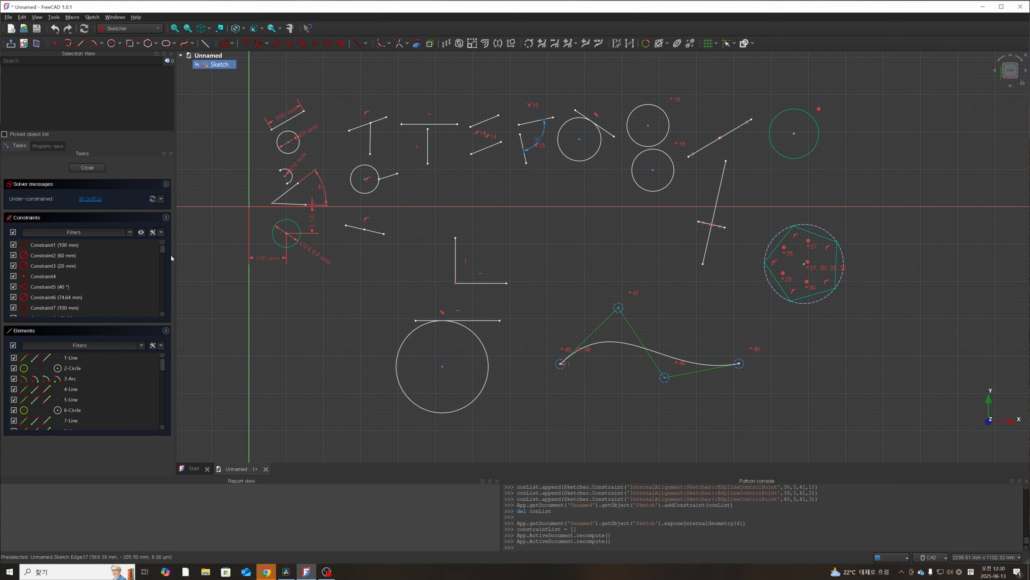
- Examine the B-spline's internal alignment constraints by selecting Constraint50 to Constraint55 at the end of the constraint list, and clear the selection
drag(163, 249, 167, 293)
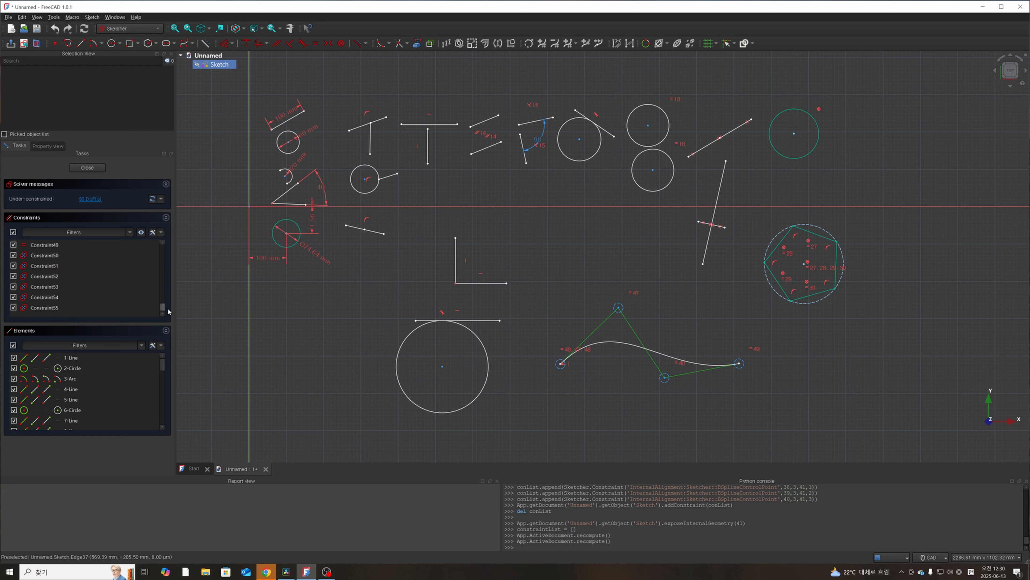
click(59, 297)
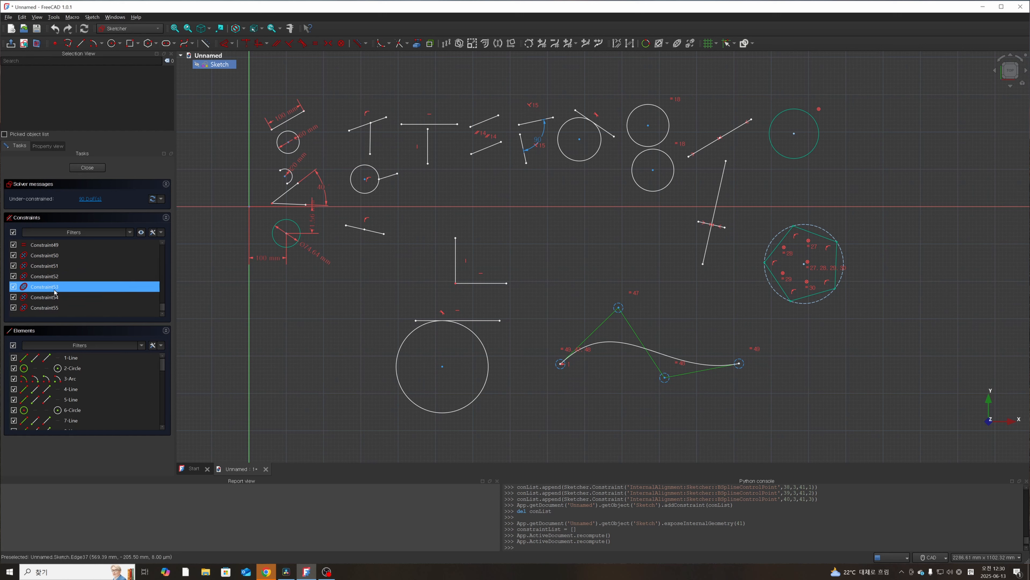
click(48, 277)
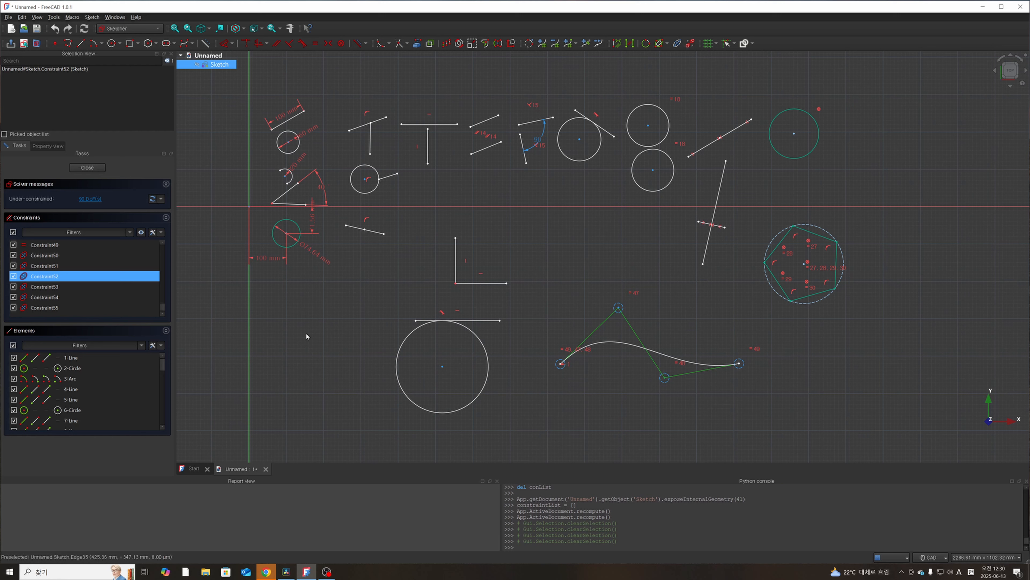
drag(60, 256, 109, 307)
click(210, 297)
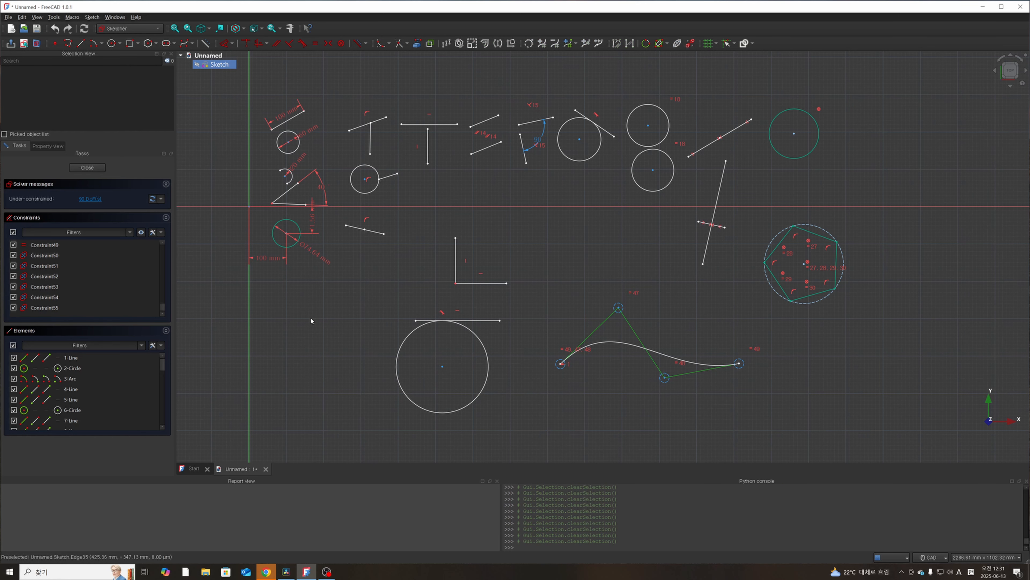
click(61, 256)
shift+click(66, 308)
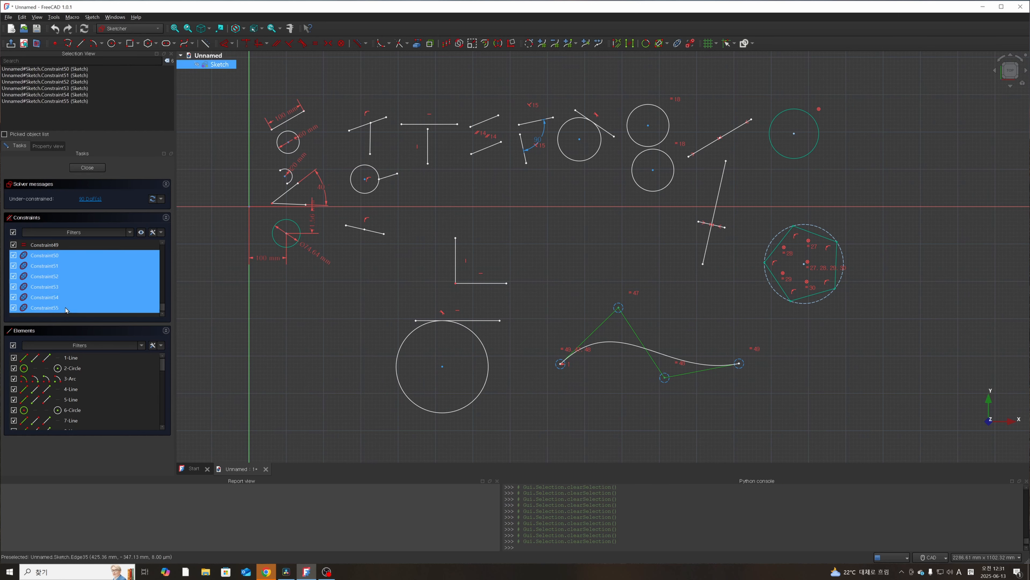
click(286, 298)
- Turn on Hide internal alignment for the constraint list
click(158, 232)
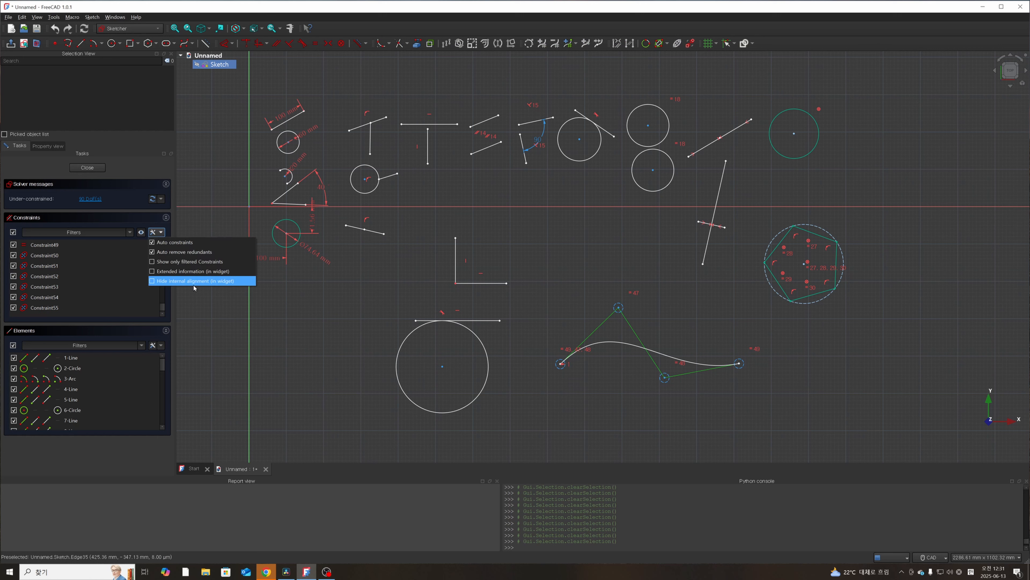
click(176, 282)
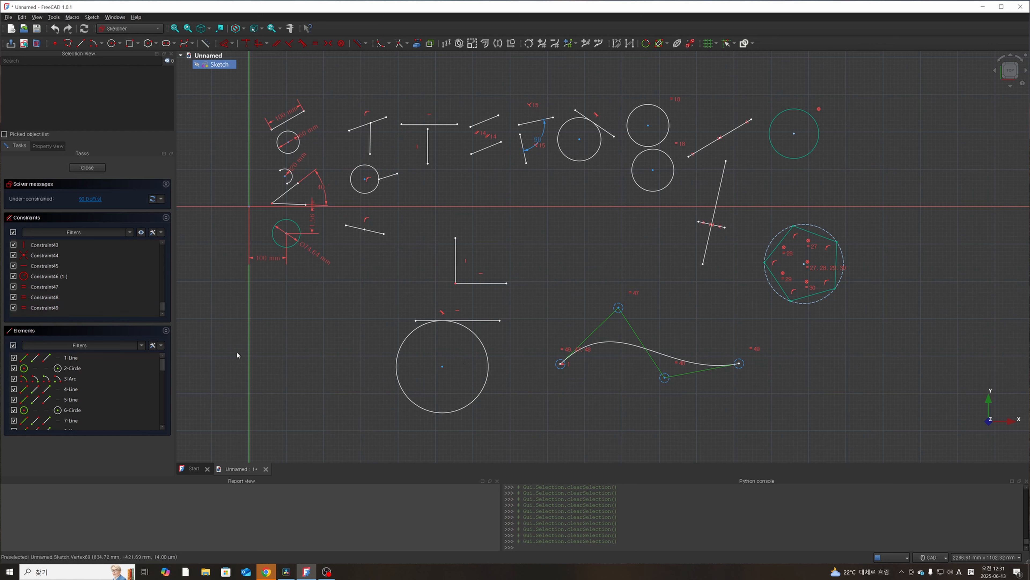
click(161, 232)
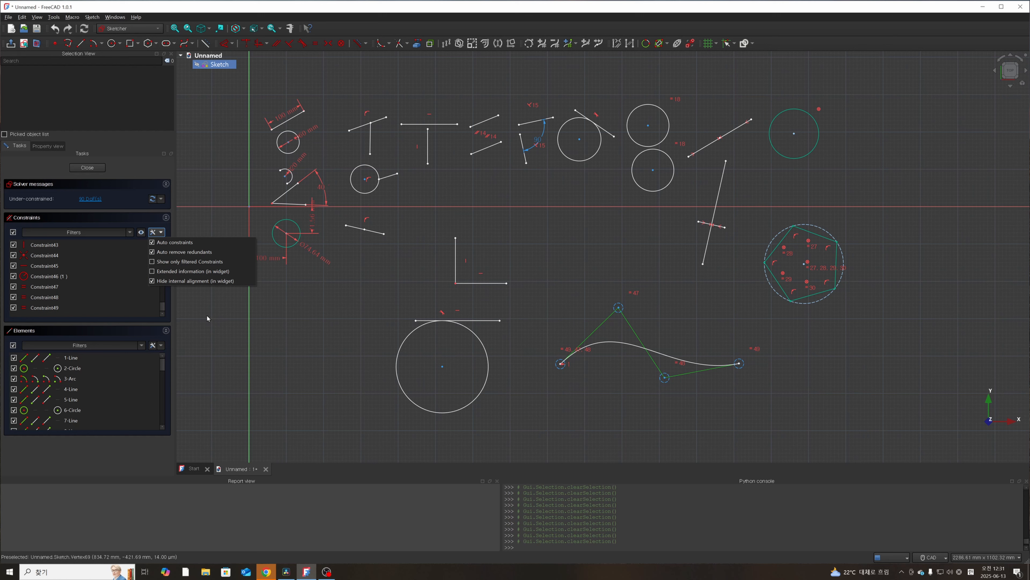
click(289, 333)
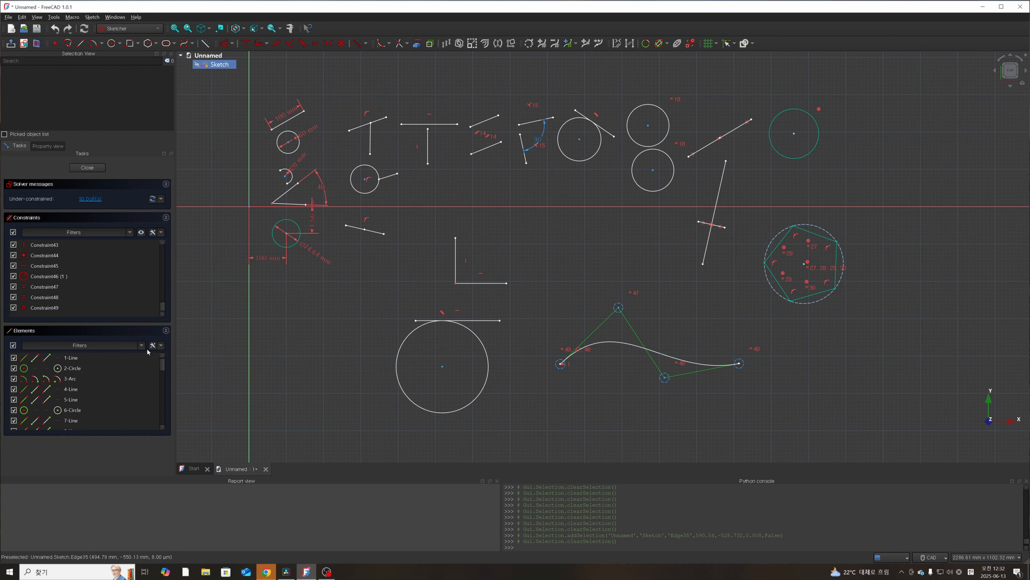
- Turn on Extended information for the element list and select several listed lines and circles to inspect their entries
click(161, 345)
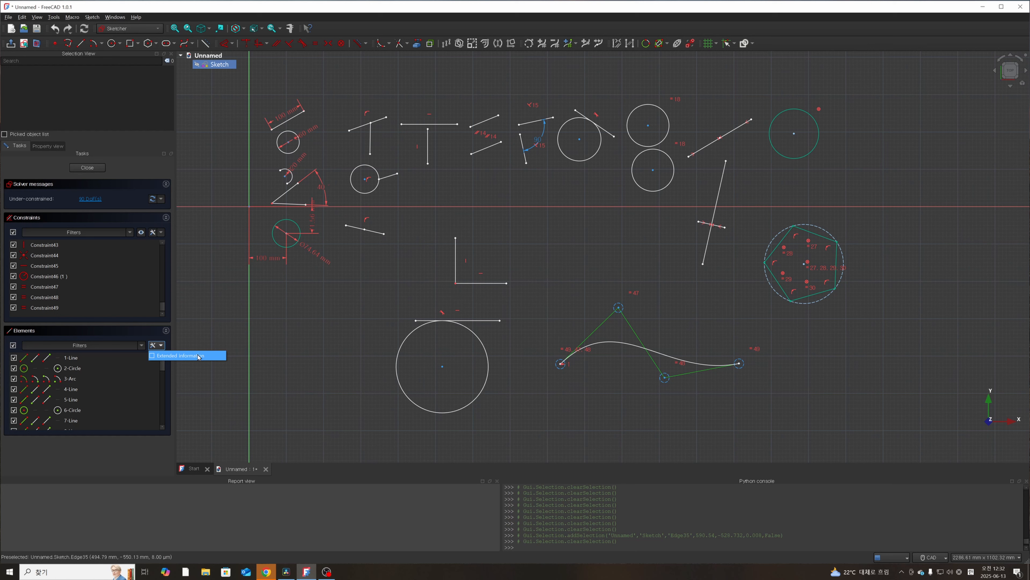
click(174, 355)
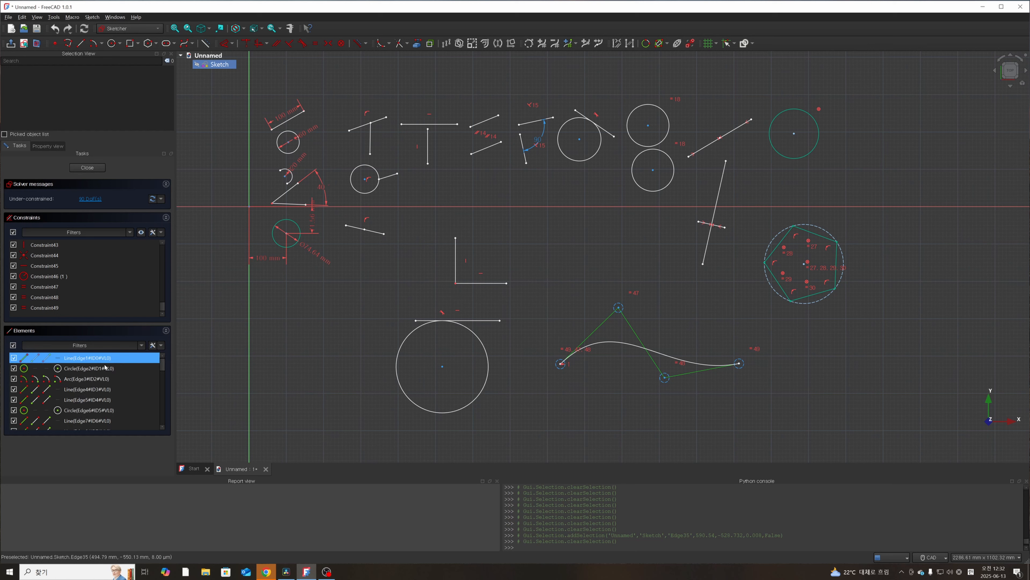
click(46, 359)
click(47, 367)
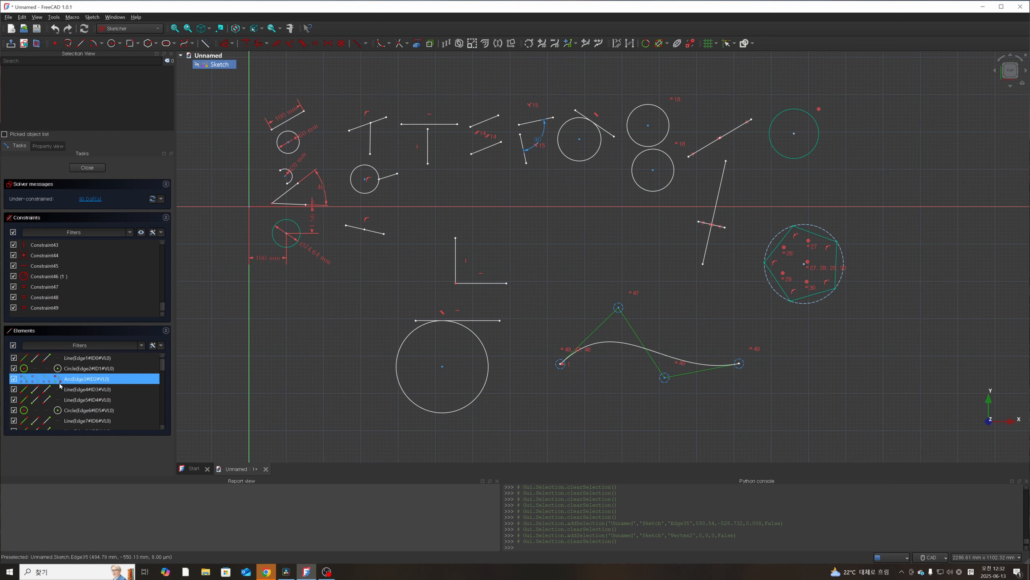
click(75, 389)
click(77, 410)
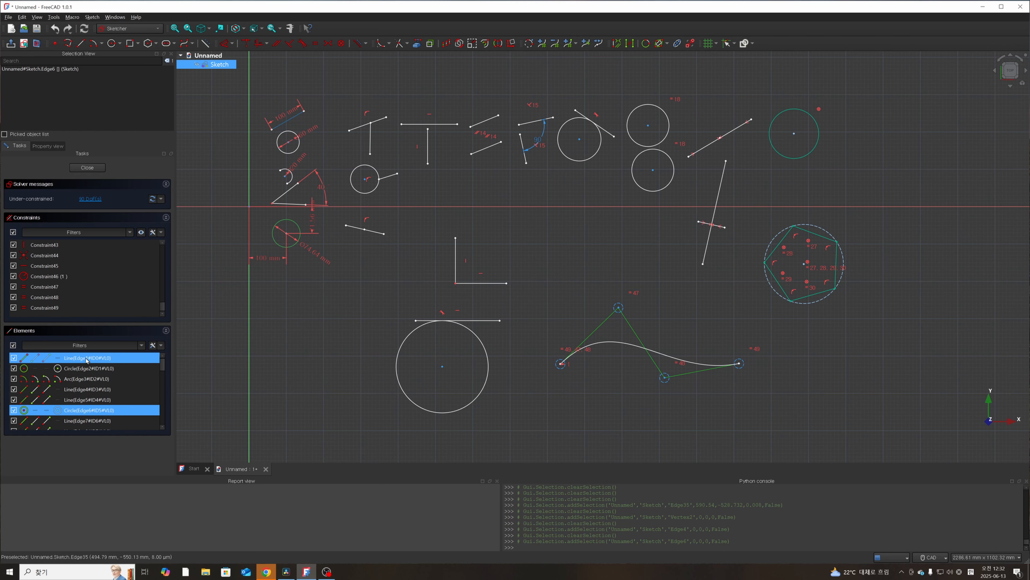
click(89, 399)
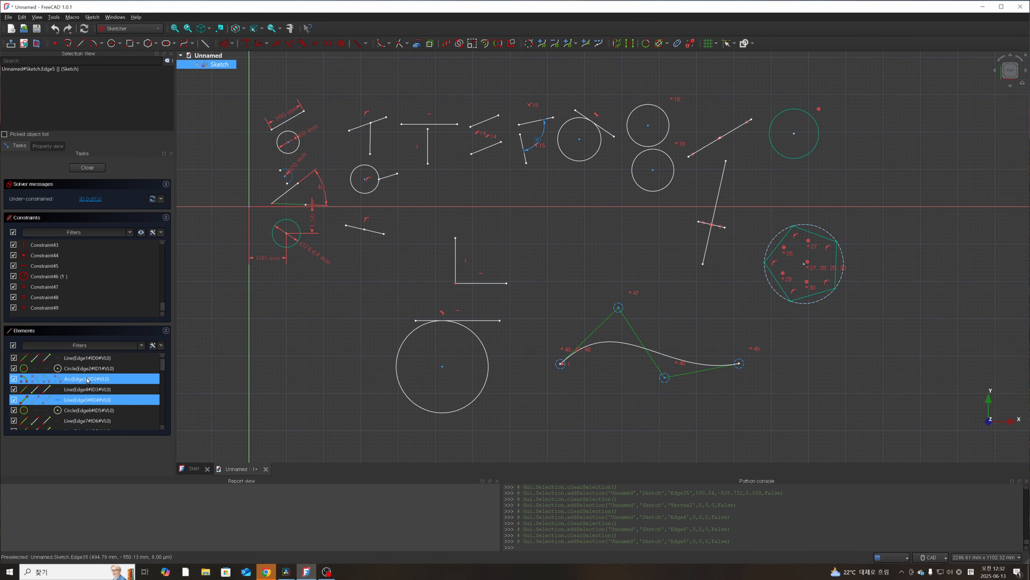
click(96, 359)
click(229, 260)
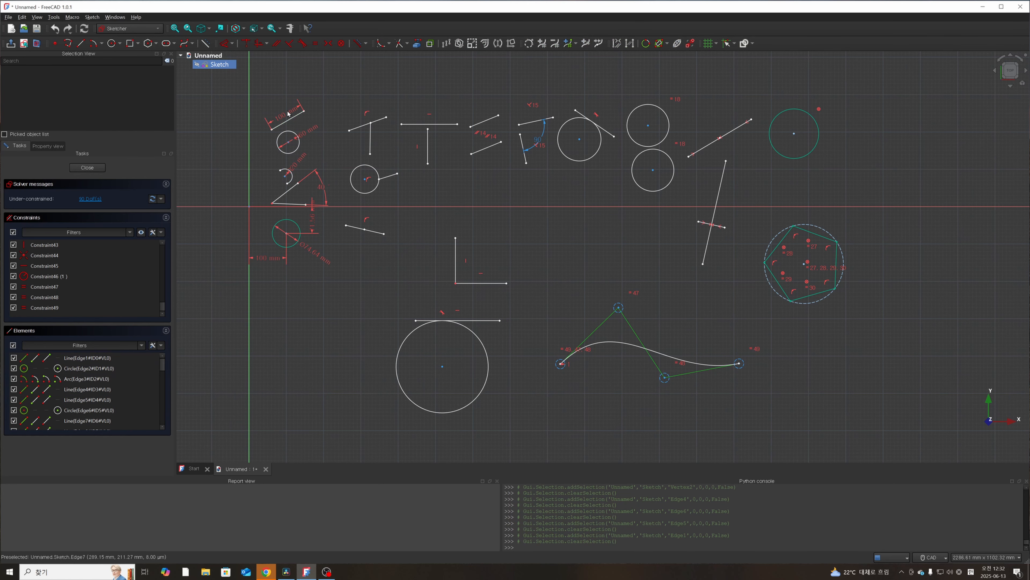
- Select the line with the 100 mm dimension in the sketch and highlight its edge name in the Python console
scroll(291, 122, up, 5)
click(472, 177)
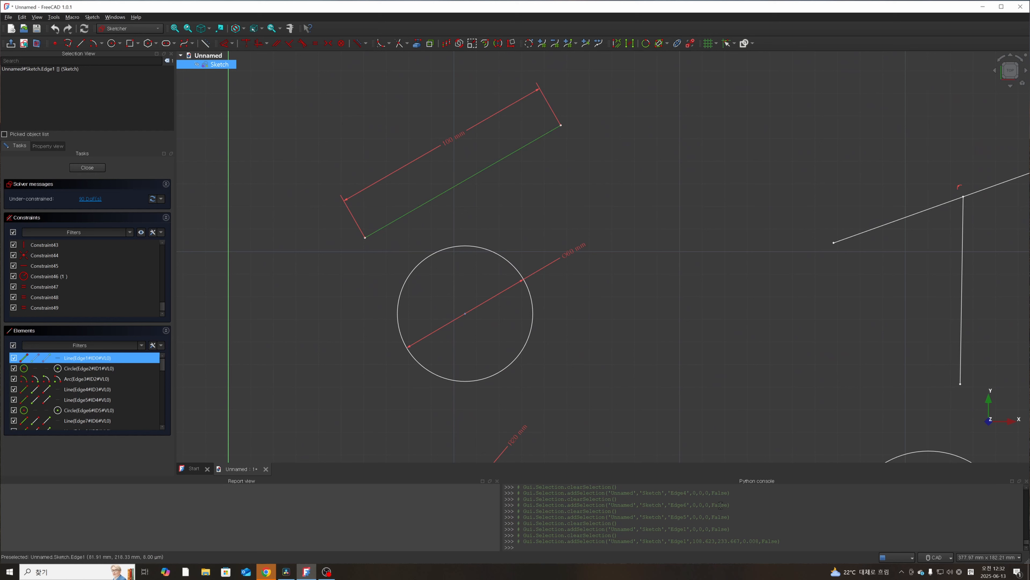
click(480, 217)
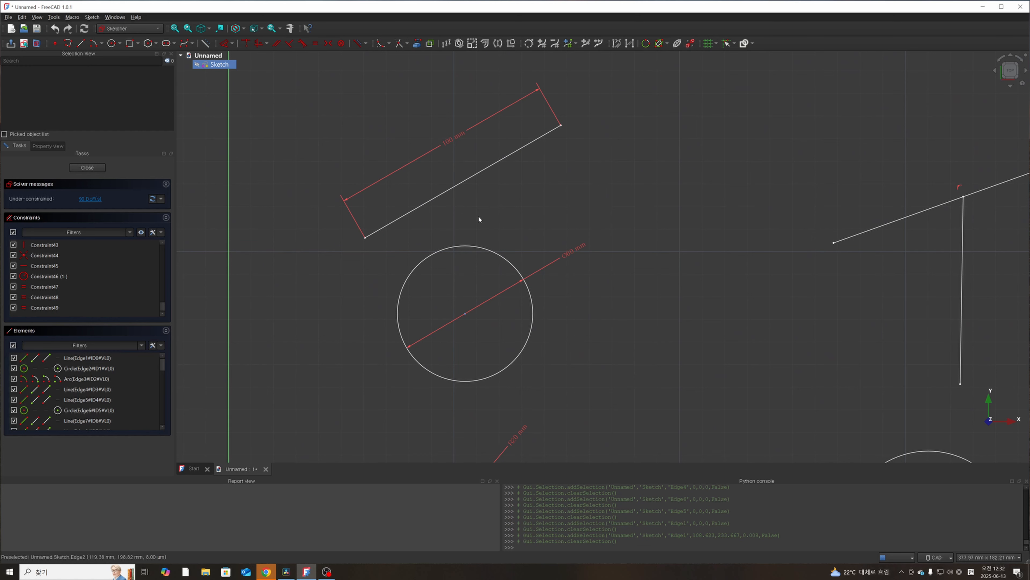
click(478, 176)
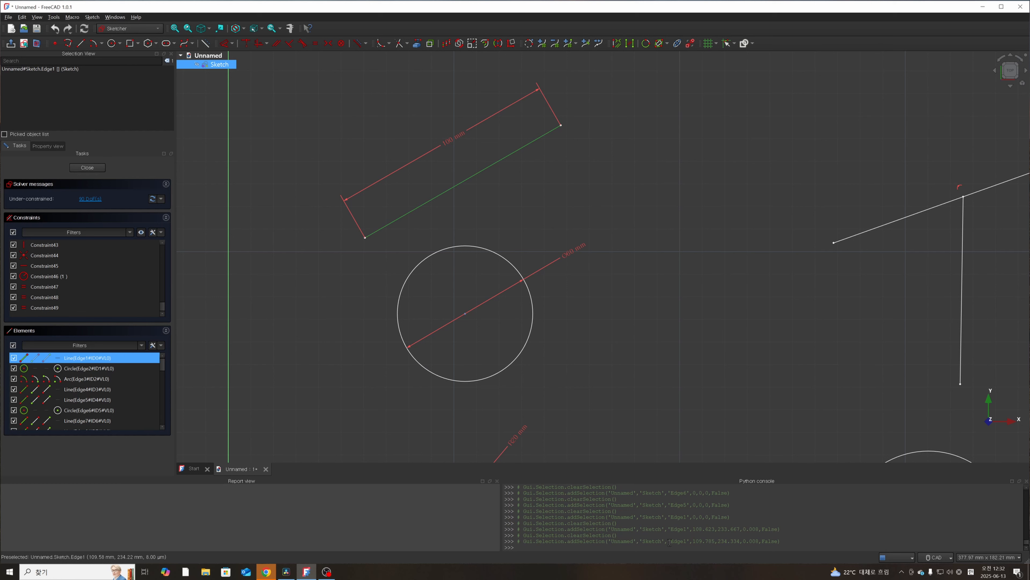
double_click(678, 541)
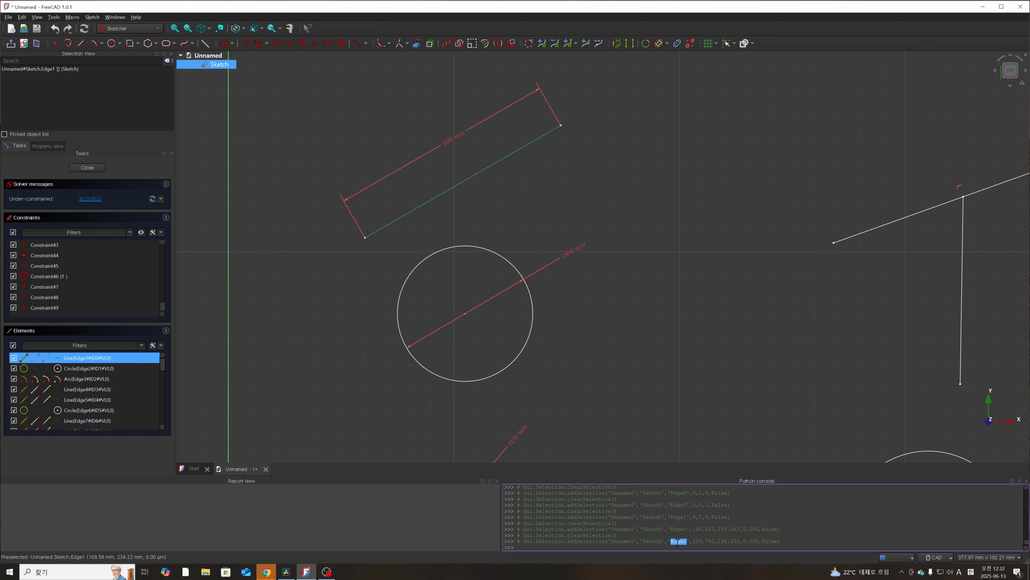
triple_click(678, 542)
click(357, 396)
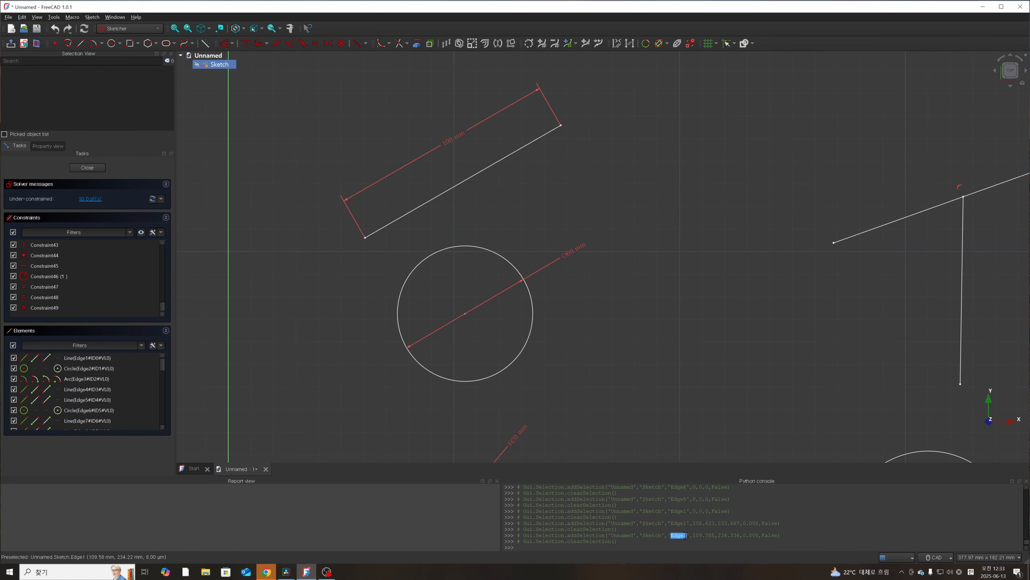
- Select the first line, circle and arc in the element list to inspect their extended entries
click(163, 345)
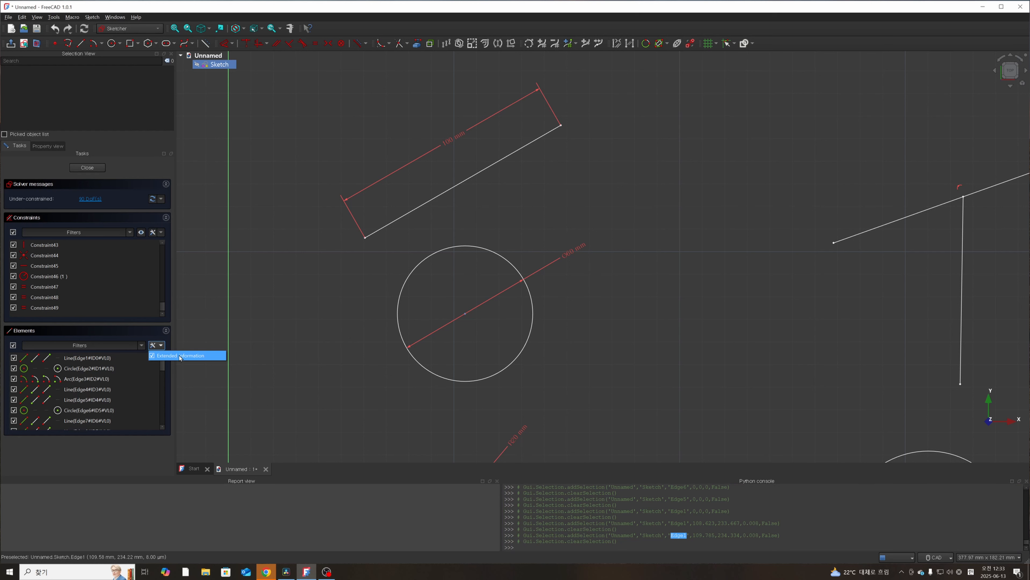
click(81, 358)
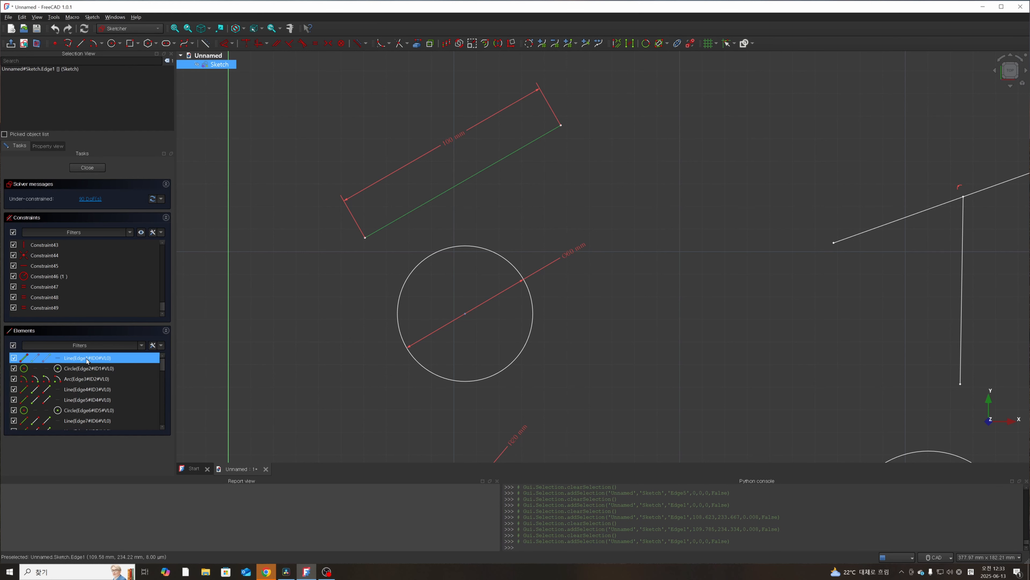
click(93, 370)
click(90, 379)
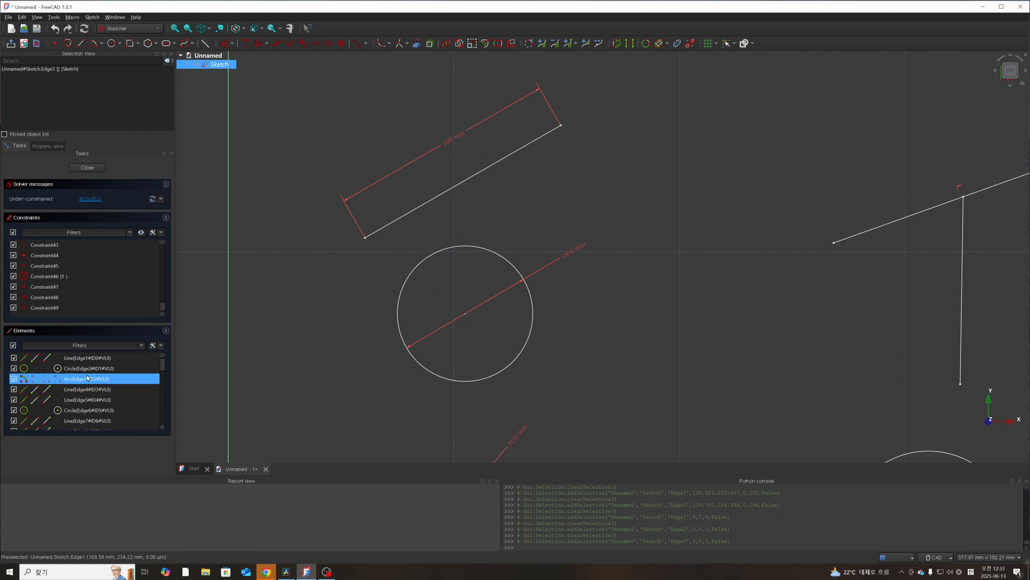
- Turn off Extended information for the element list and select the second to fourth and sixth elements to compare their short entries
click(95, 359)
click(161, 346)
click(160, 357)
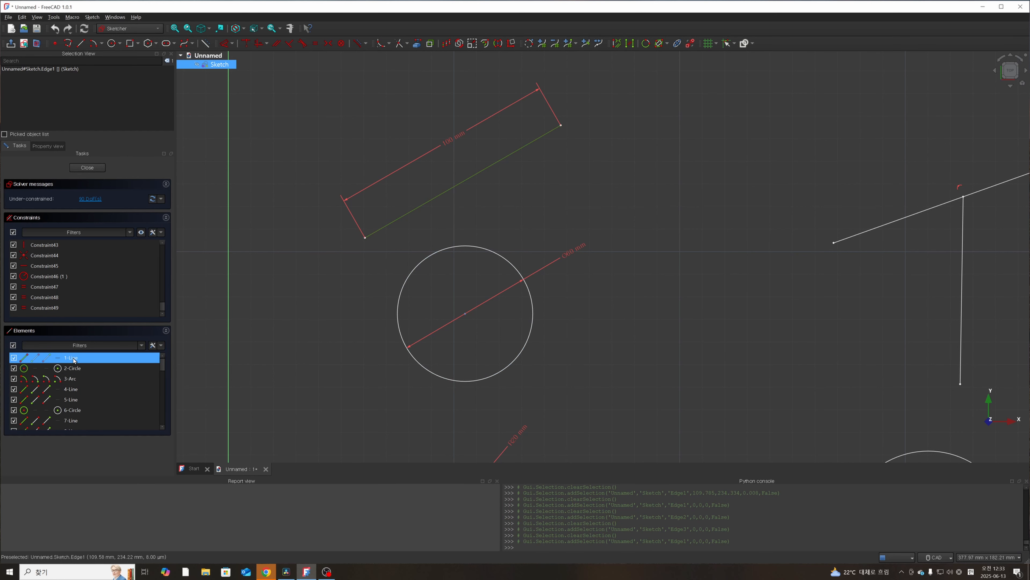
click(104, 367)
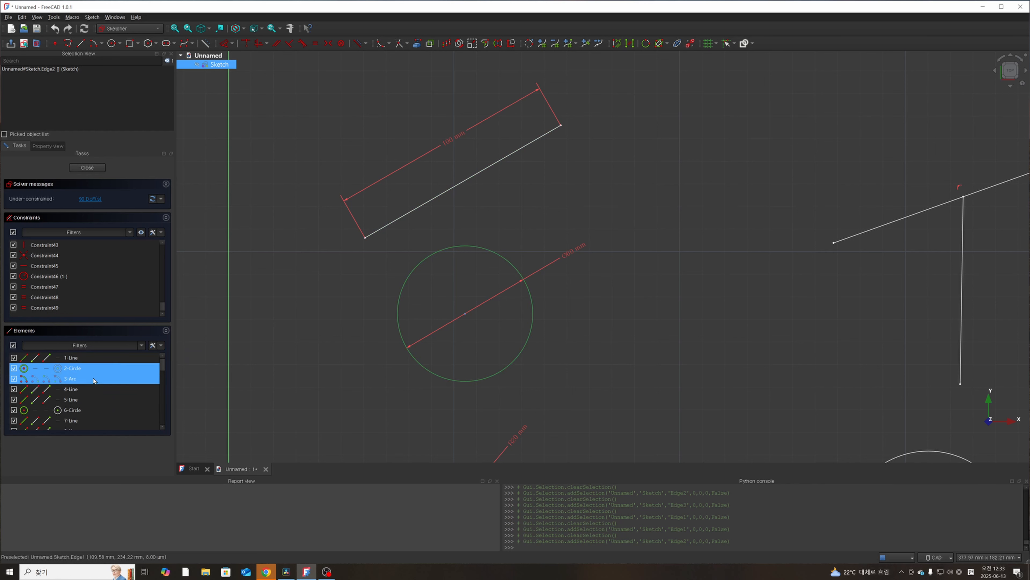
click(103, 378)
click(104, 389)
click(103, 410)
- Turn Extended information back on for the element list and clear the selection
click(153, 346)
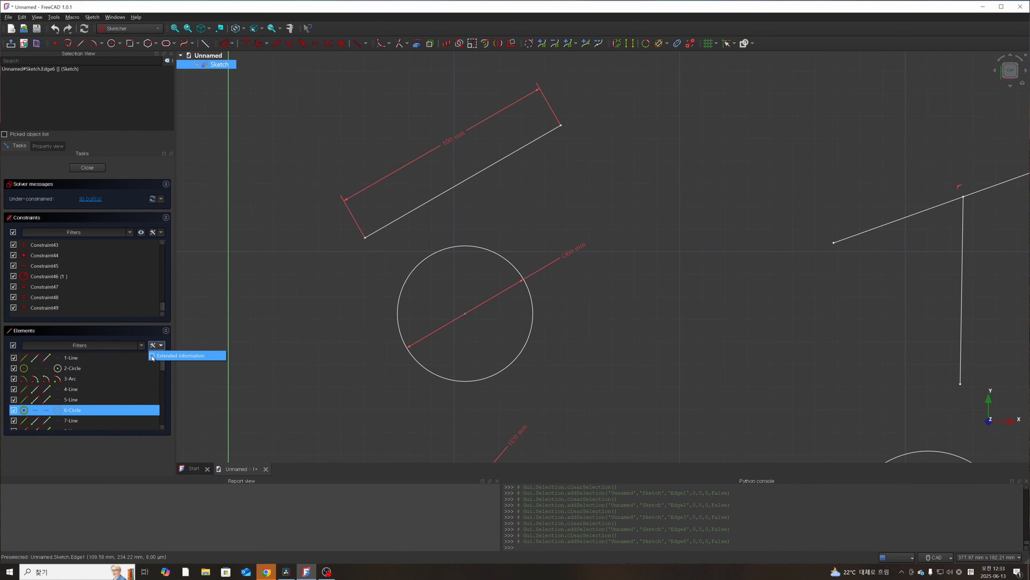
click(186, 355)
click(301, 400)
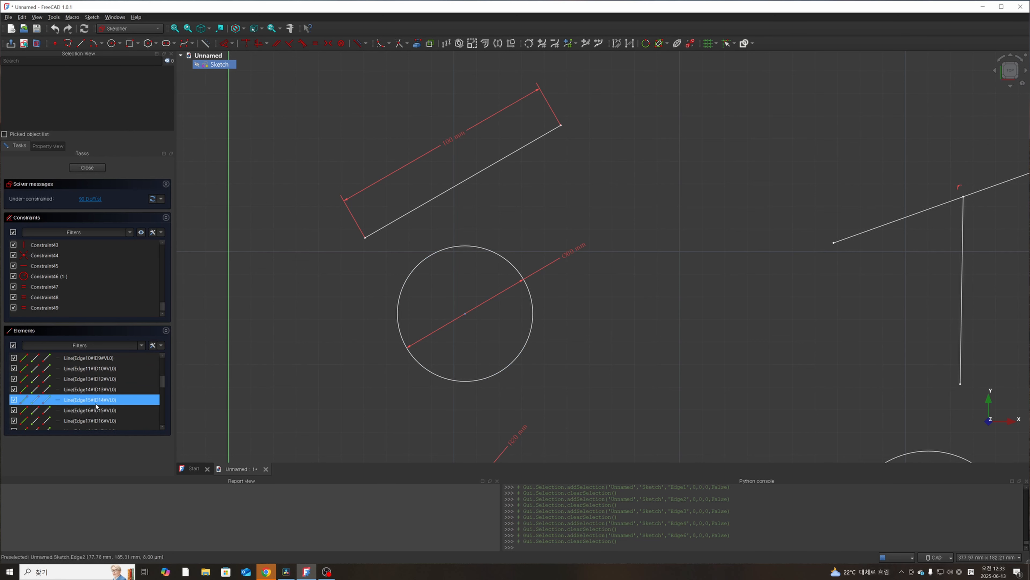
- Inspect the extended entries of the circles Edge21 and Edge22 in the element list
scroll(89, 401, down, 5)
click(91, 411)
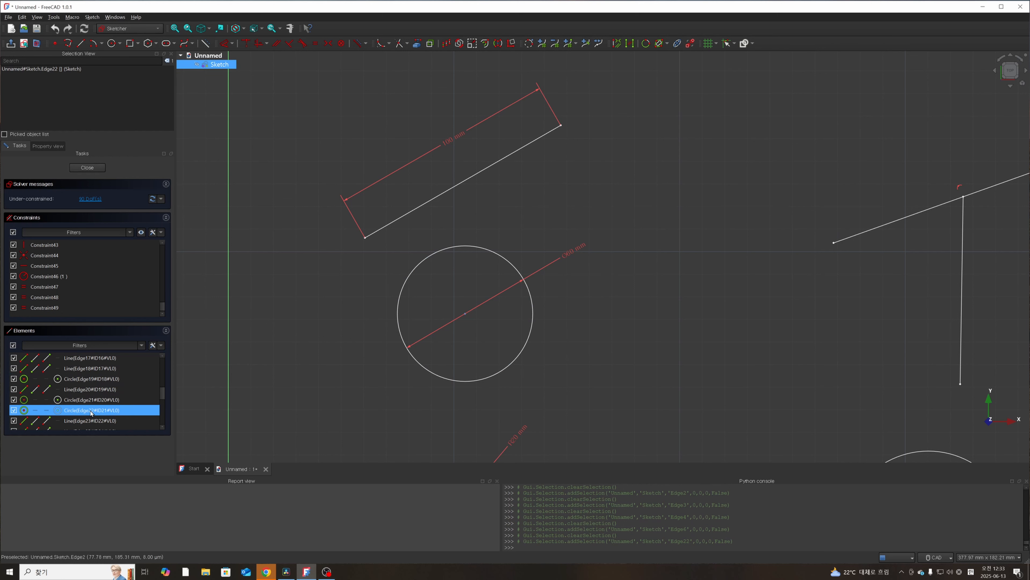
click(98, 399)
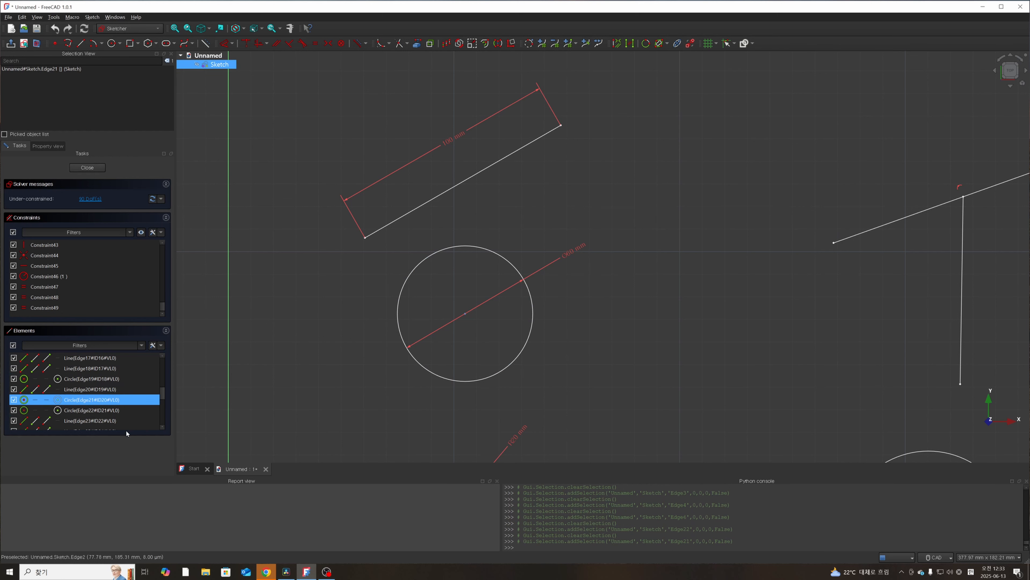
click(116, 412)
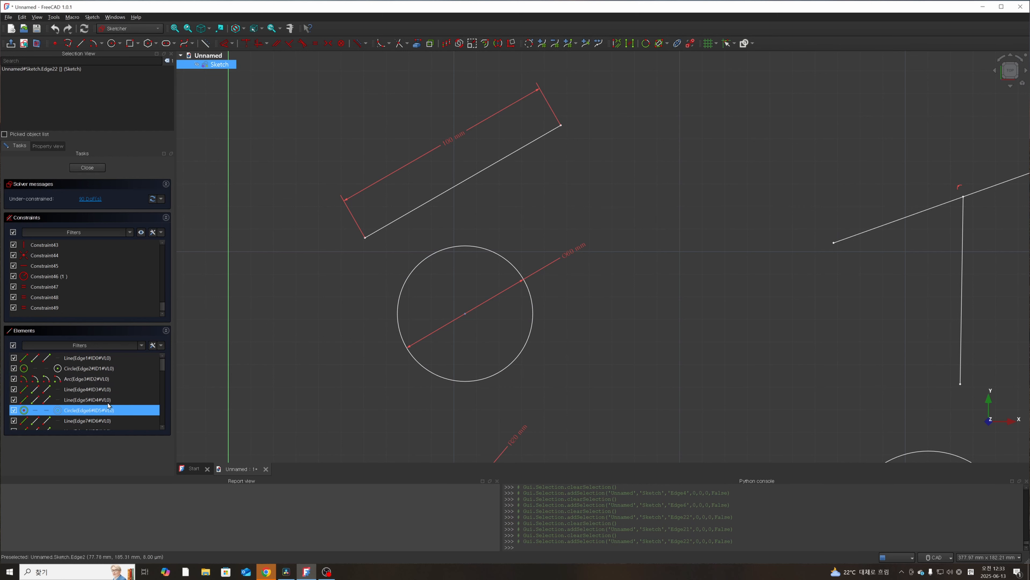
- Inspect the extended entries of Edge1, Edge2, Edge3 and Edge5 at the start of the element list
scroll(107, 383, up, 5)
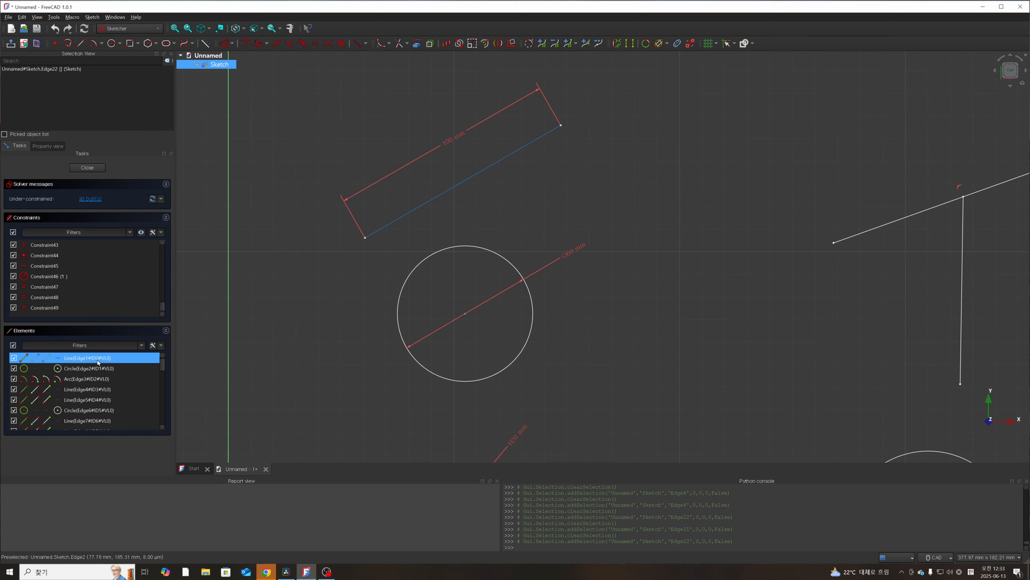
click(87, 378)
click(87, 368)
click(86, 358)
click(90, 368)
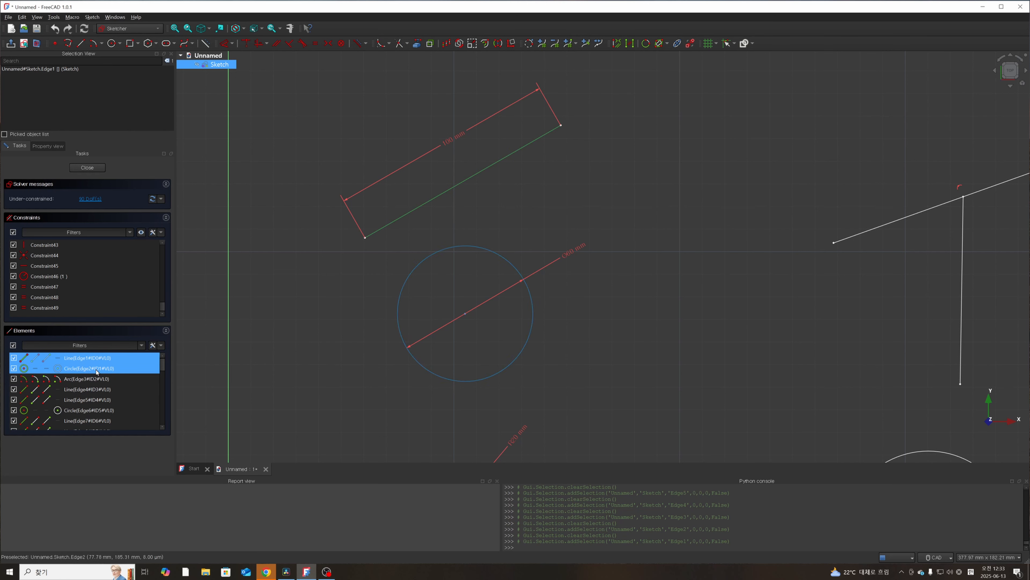
click(97, 379)
click(98, 400)
- Compare the extended entry of the line Edge31 with those of Edge1, Edge4, Edge5 and Edge6
scroll(97, 401, down, 9)
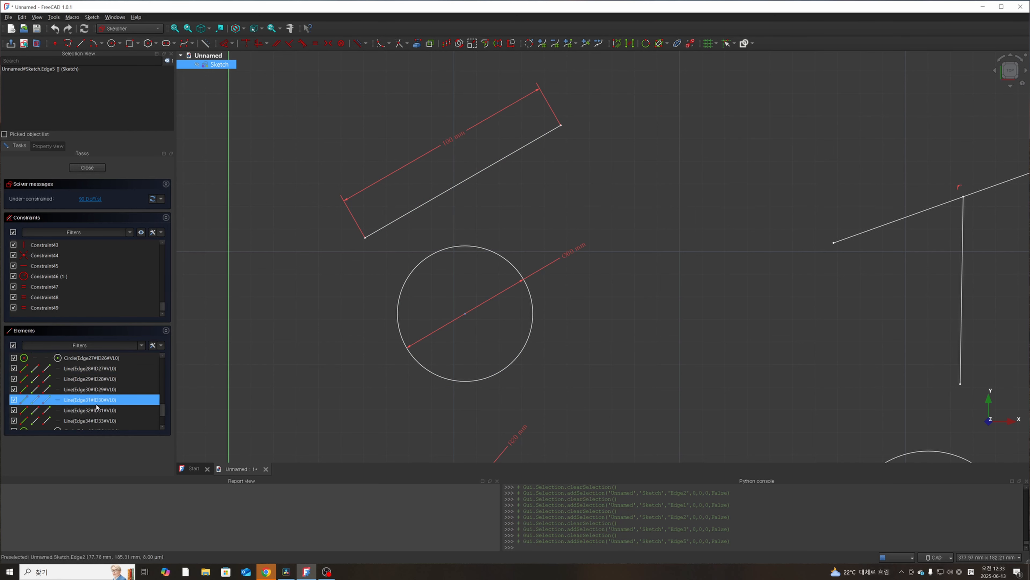
click(95, 400)
scroll(95, 399, up, 9)
click(88, 358)
click(91, 389)
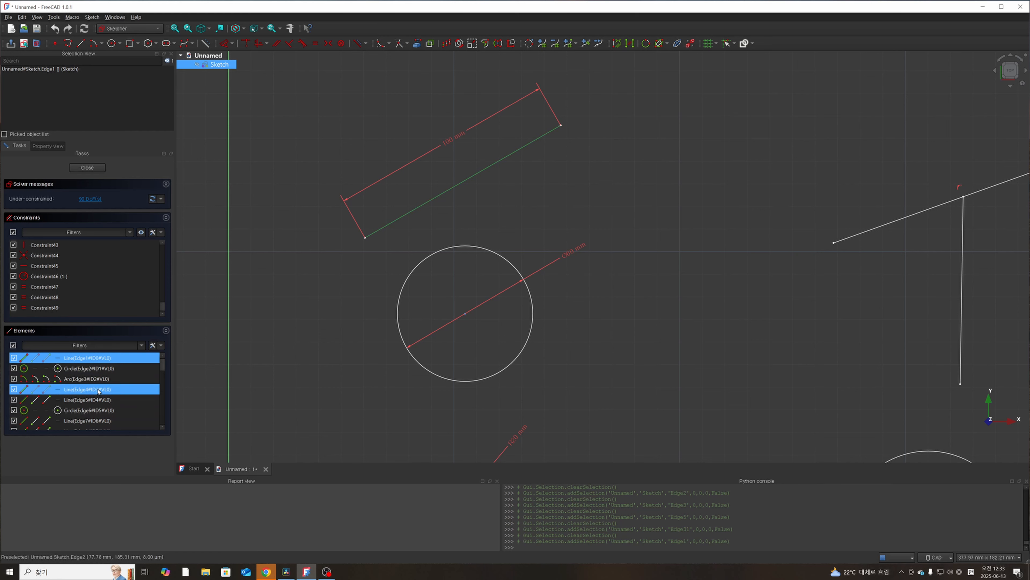
click(98, 401)
click(99, 410)
scroll(102, 410, down, 9)
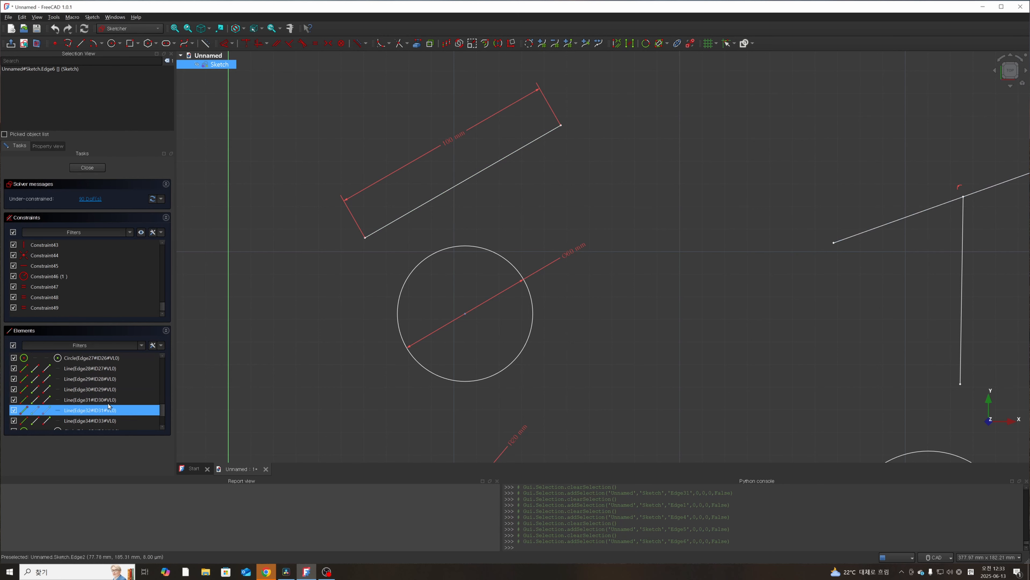
click(110, 401)
- Compare the extended entries of Edge1 and Edge2 with those of Edge31 to Edge37 near the end of the element list
scroll(111, 401, up, 9)
click(103, 358)
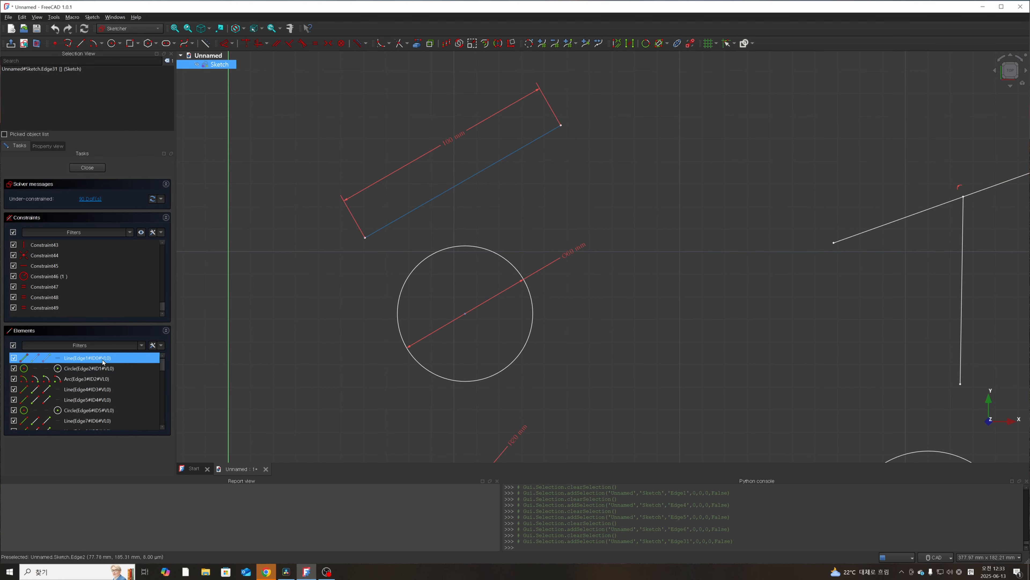
click(103, 368)
scroll(102, 390, down, 9)
click(90, 358)
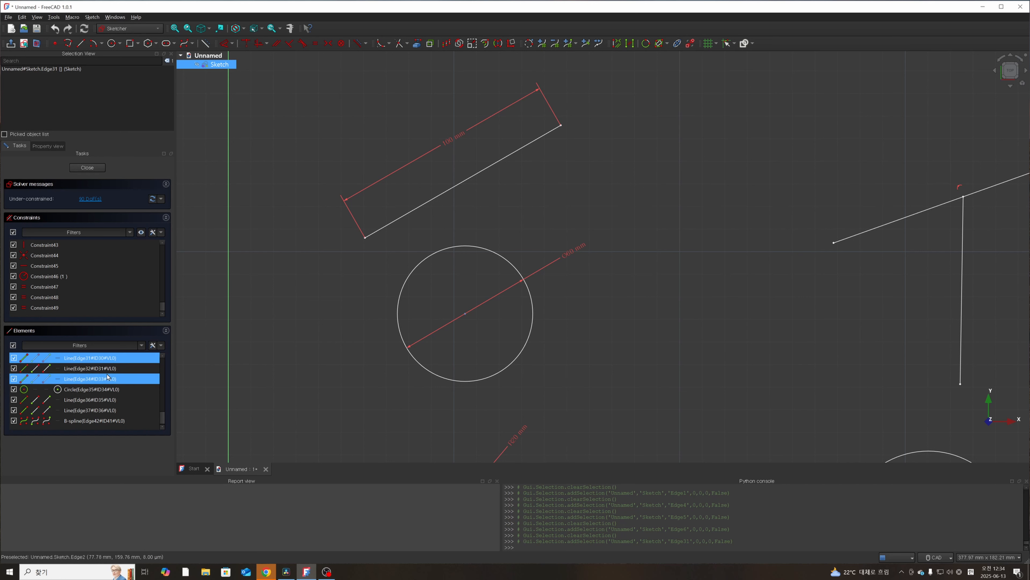
click(98, 369)
click(102, 378)
click(106, 389)
click(111, 400)
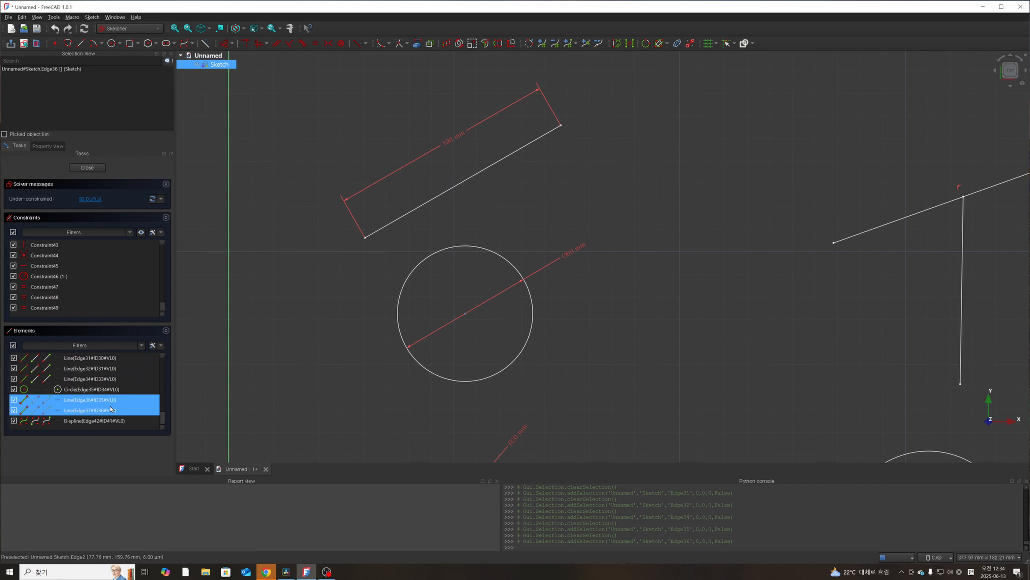
click(111, 410)
- Turn off Extended information for the element list and clear the selection
click(161, 345)
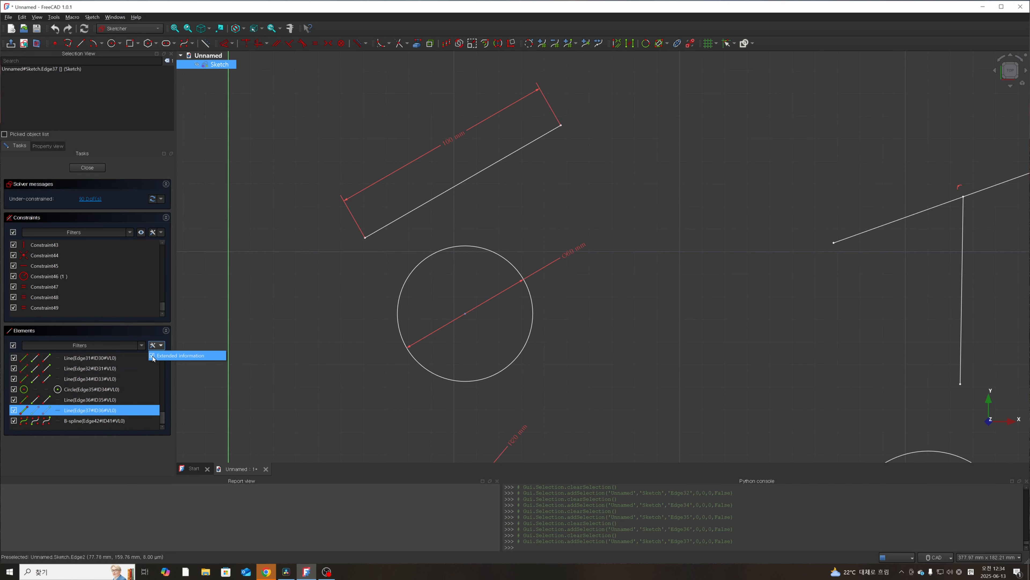
click(153, 355)
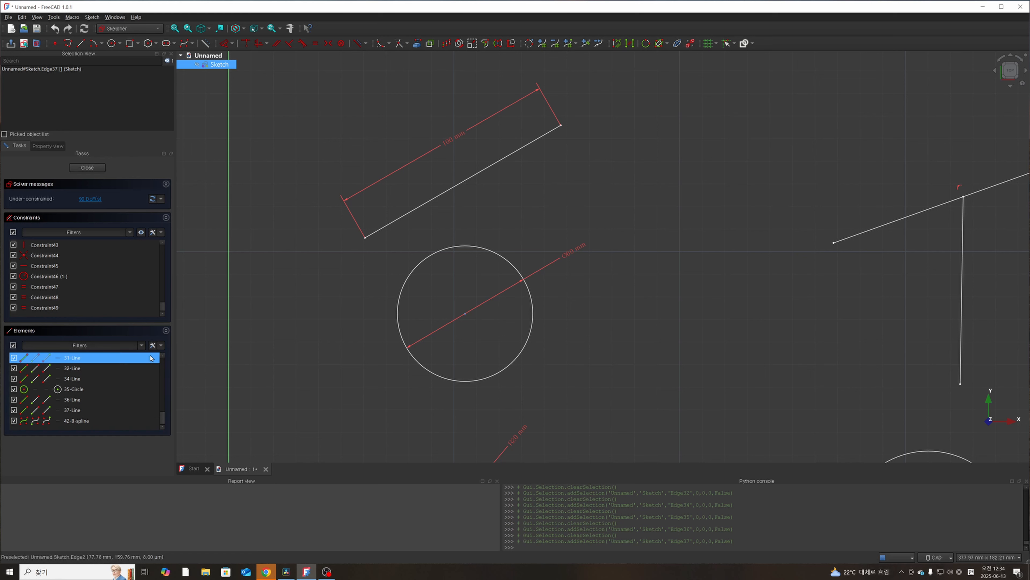
click(312, 321)
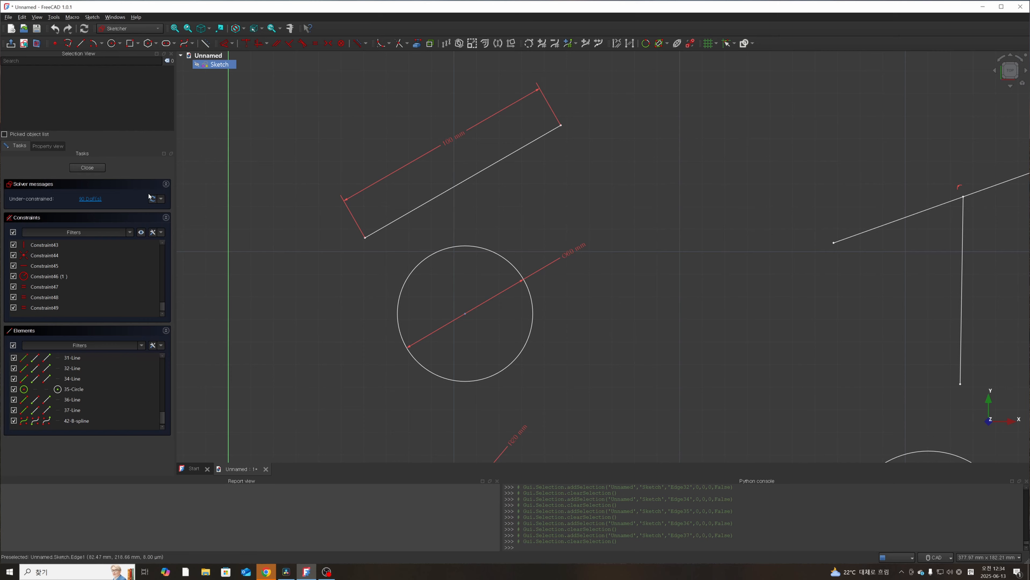
- Recompute the active document
click(83, 29)
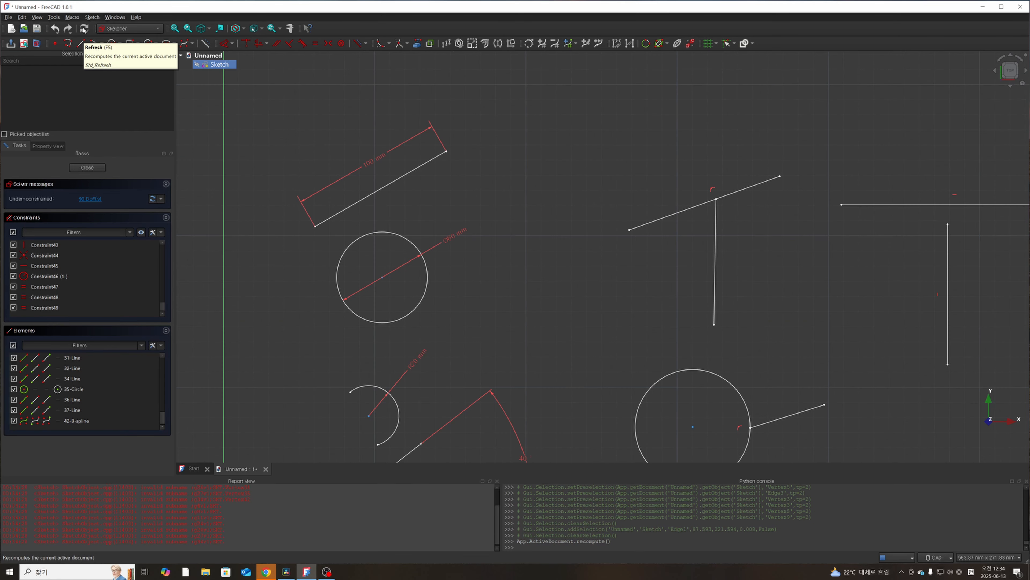
scroll(717, 209, down, 5)
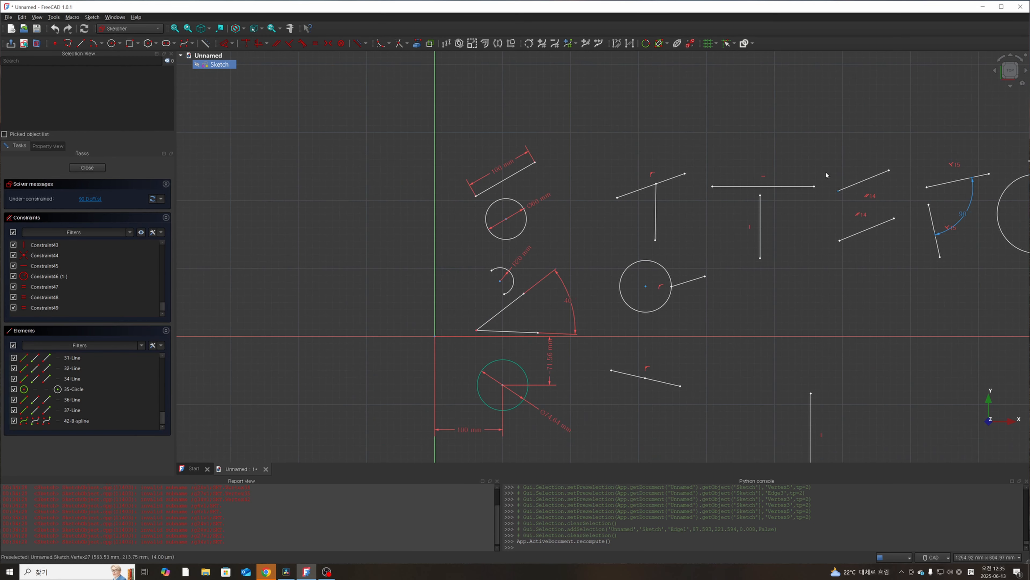
scroll(665, 290, down, 4)
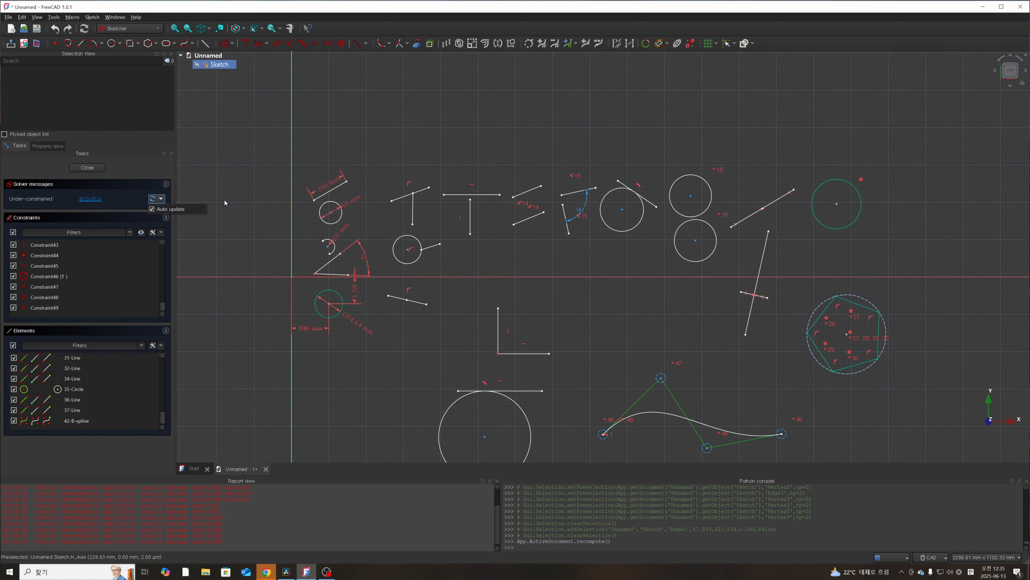
- Turn on Auto update in the solver options
click(226, 203)
click(161, 199)
click(173, 219)
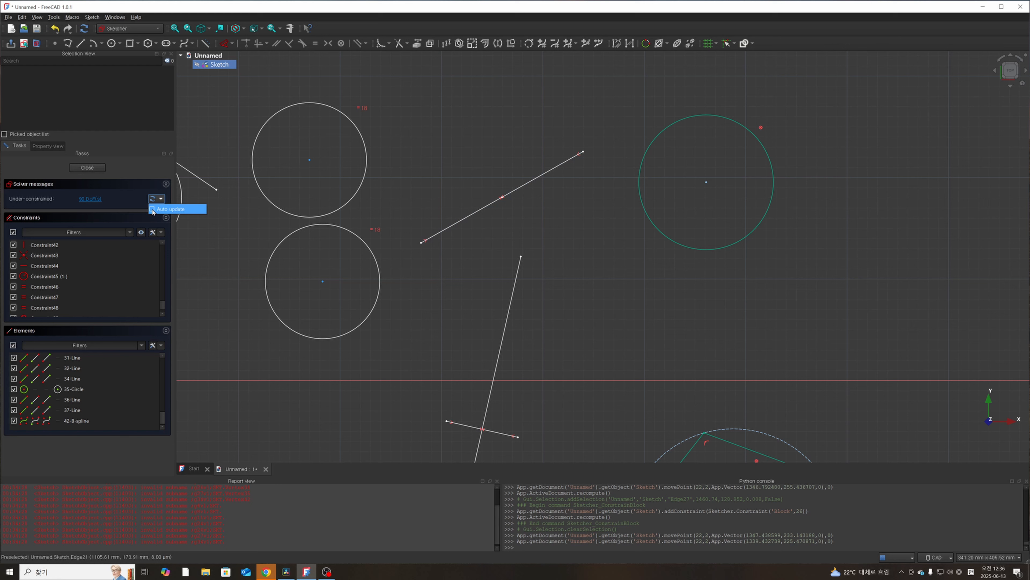
click(153, 210)
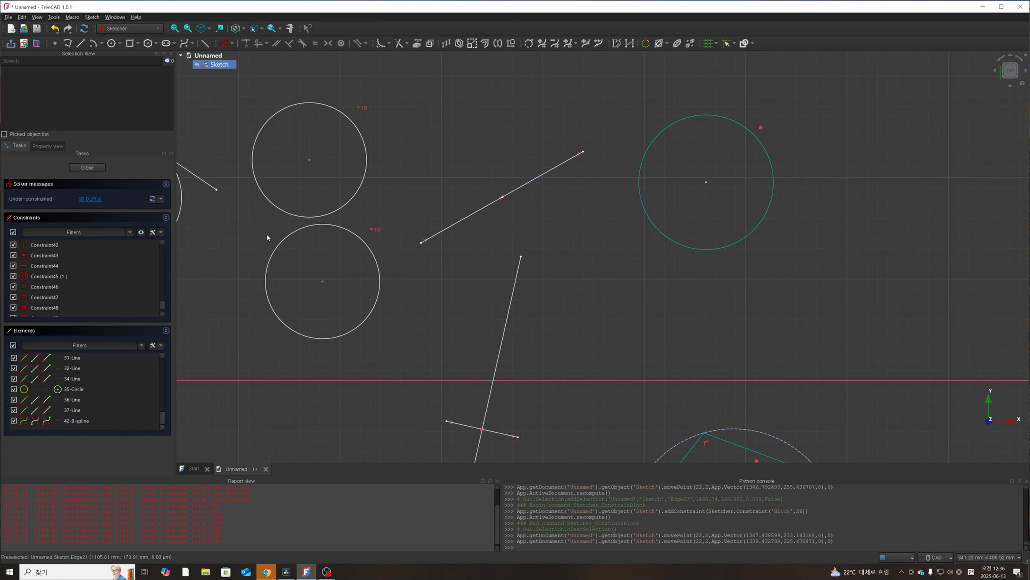
- Move the upper end of the sloped line beside the two equal circles slightly down and highlight recompute() in the Python console
mouse_move(583, 152)
mouse_down()
mouse_move(591, 181)
mouse_move(584, 170)
mouse_up()
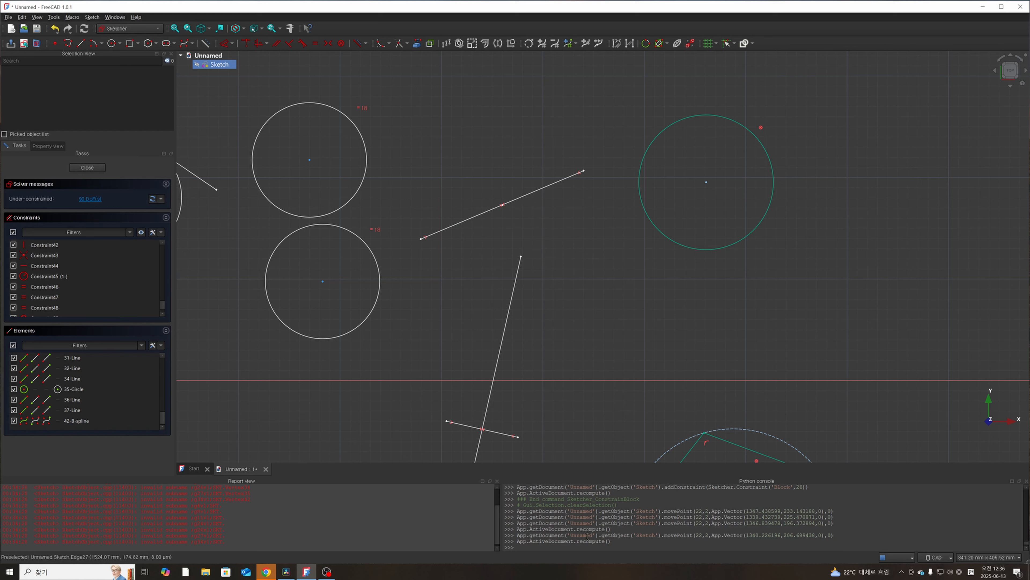
drag(577, 541, 625, 541)
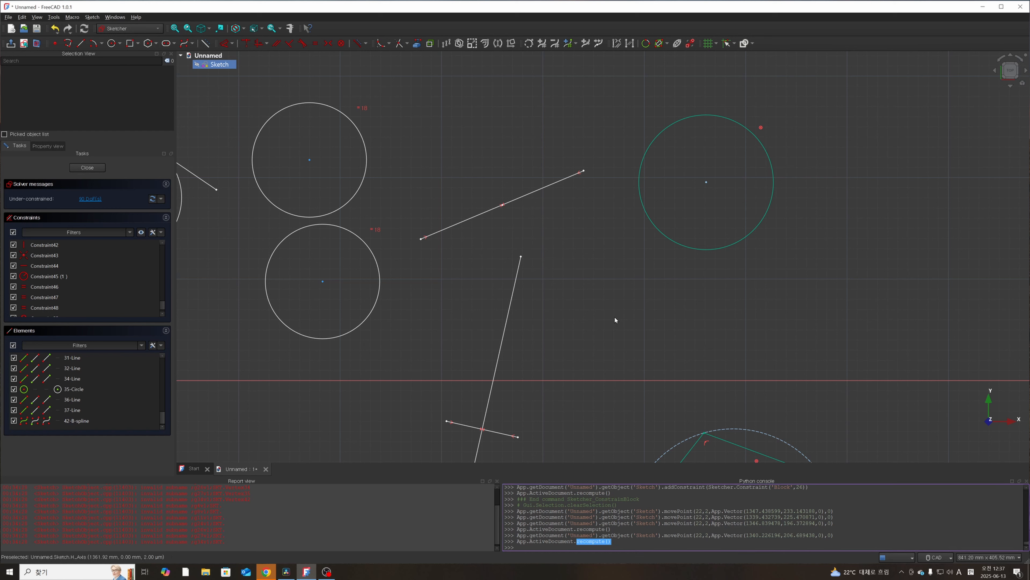
- Turn off Auto update for the solver and move the upper end of the same sloped line slightly further down
click(161, 198)
click(154, 209)
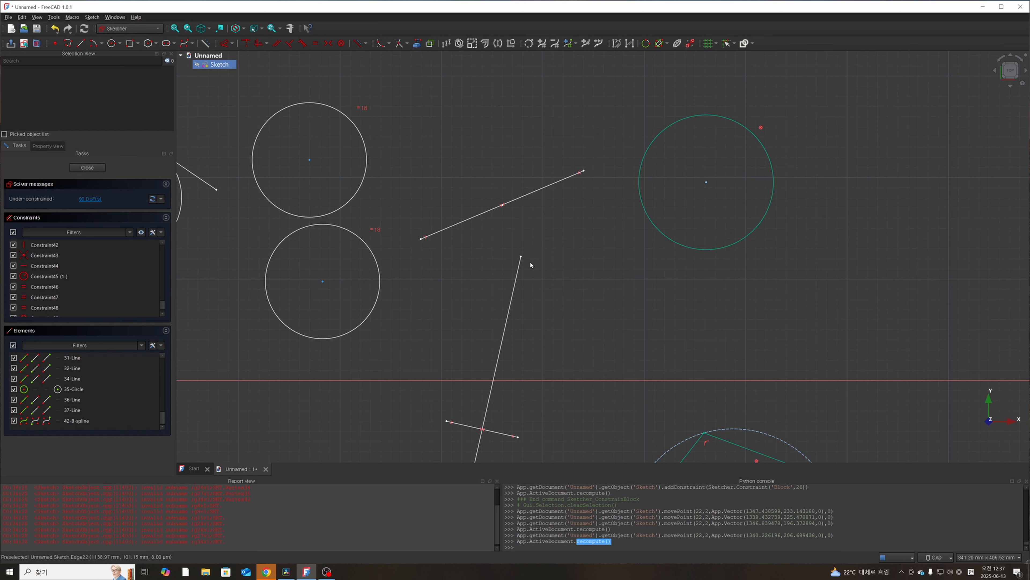
drag(584, 171, 586, 182)
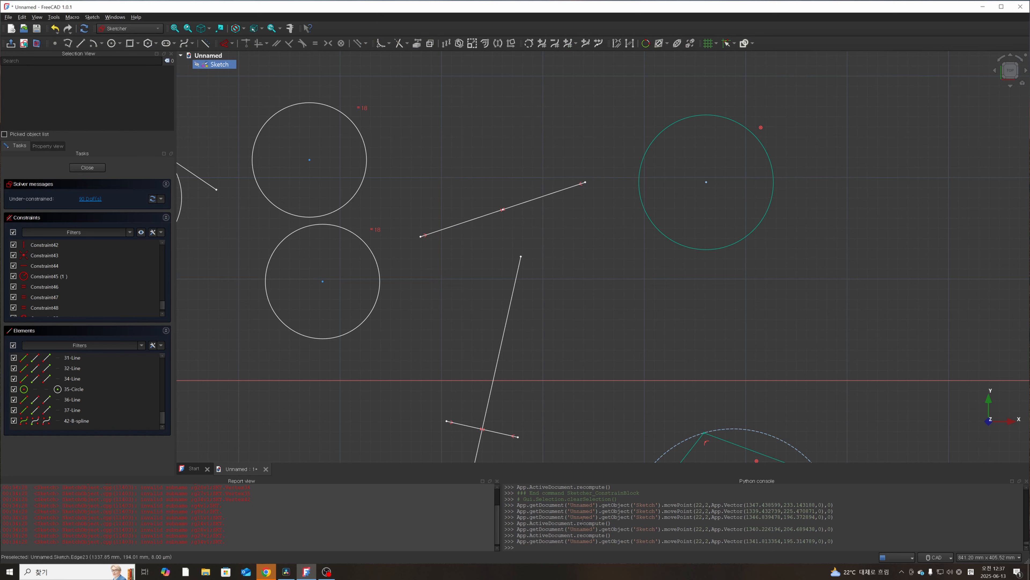
scroll(568, 305, down, 10)
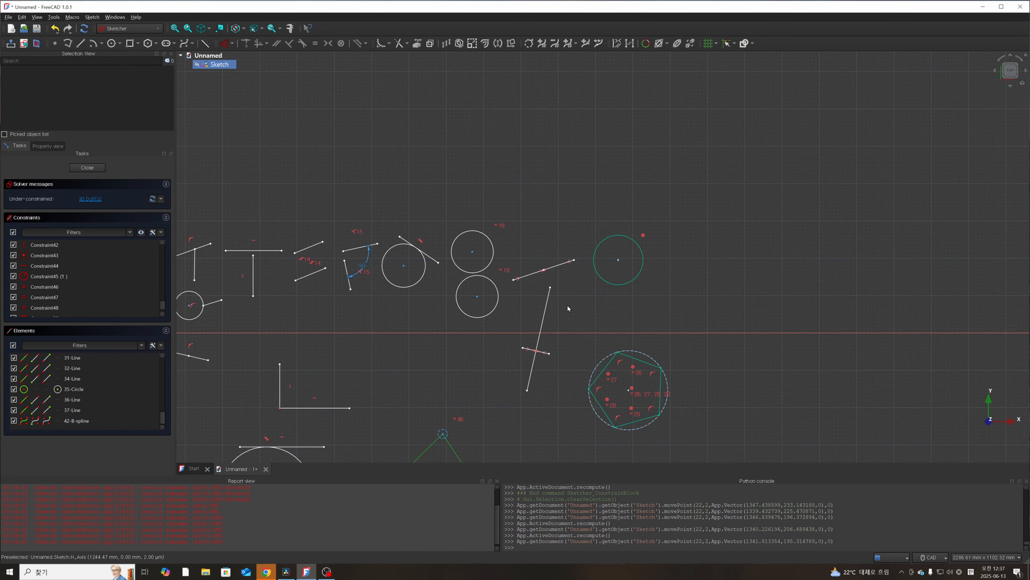
scroll(421, 411, up, 5)
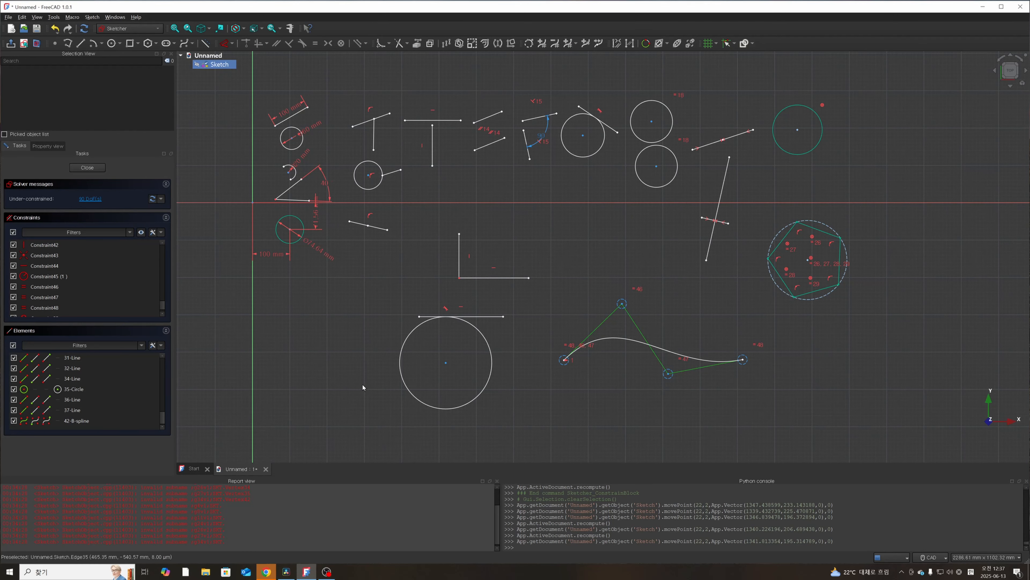
- Turn Auto update back on for the solver
click(161, 199)
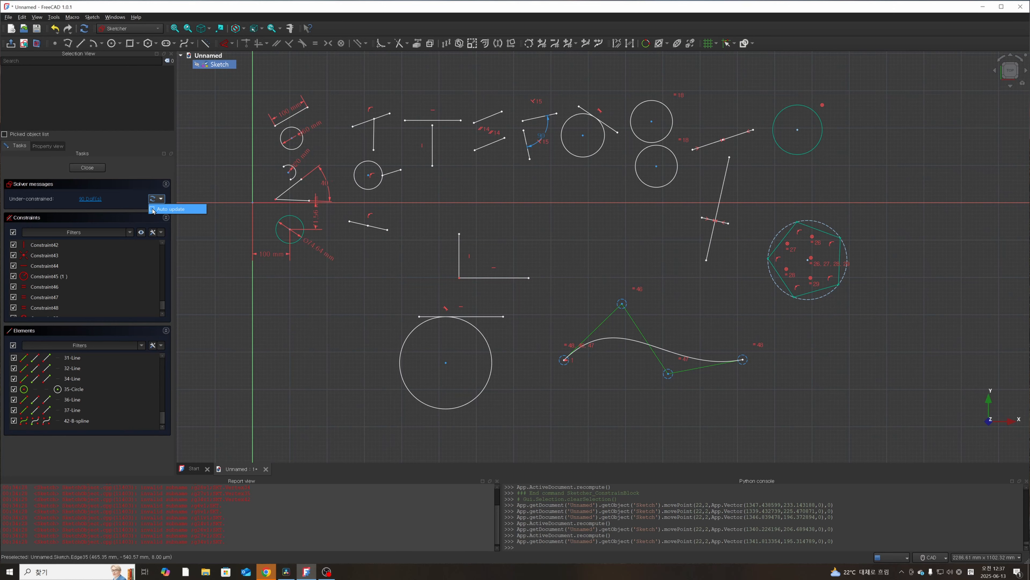
click(170, 209)
scroll(536, 237, down, 3)
scroll(583, 262, up, 2)
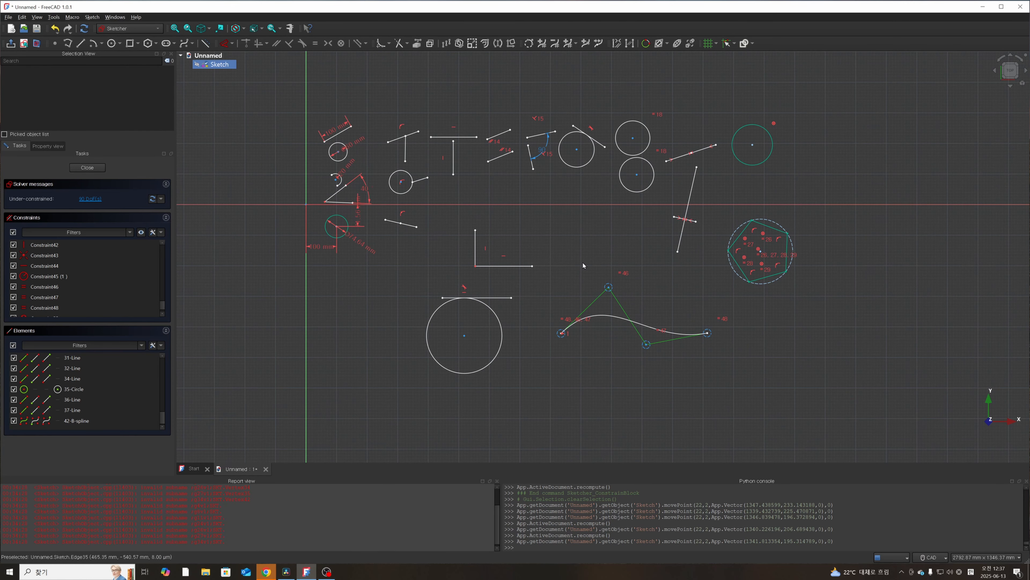
scroll(583, 263, down, 1)
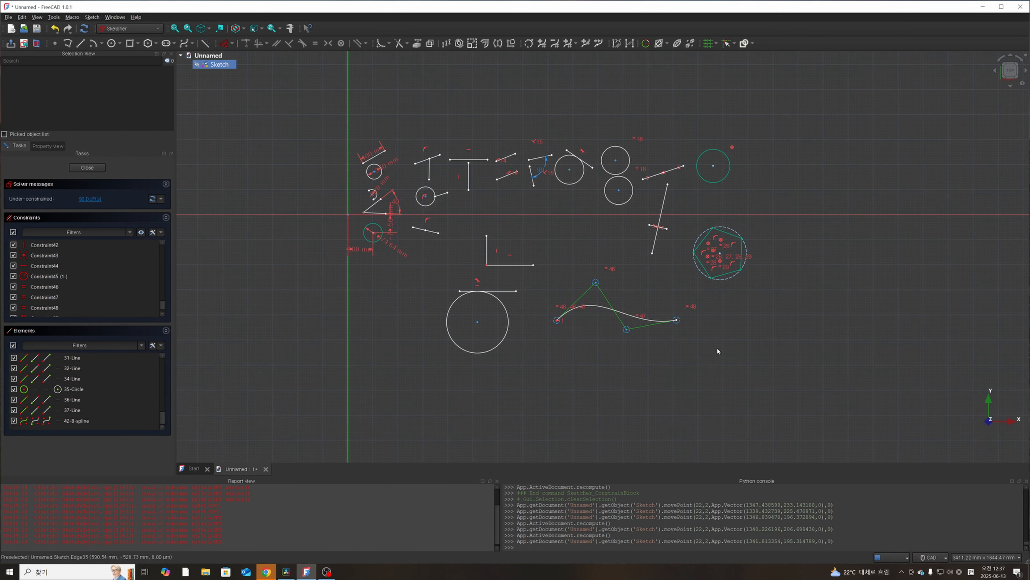
- Turn off Auto update for the solver
click(161, 199)
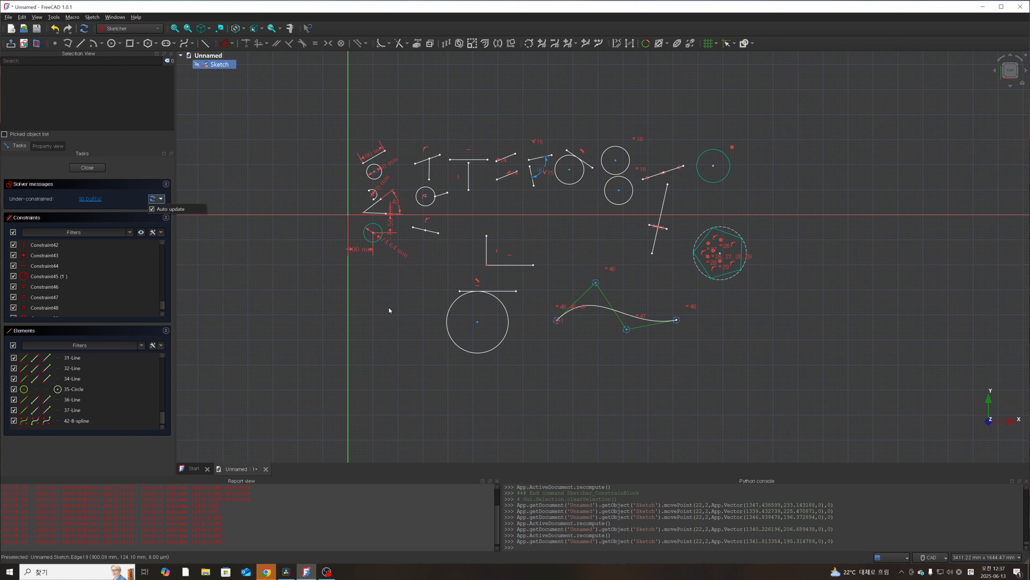
click(152, 209)
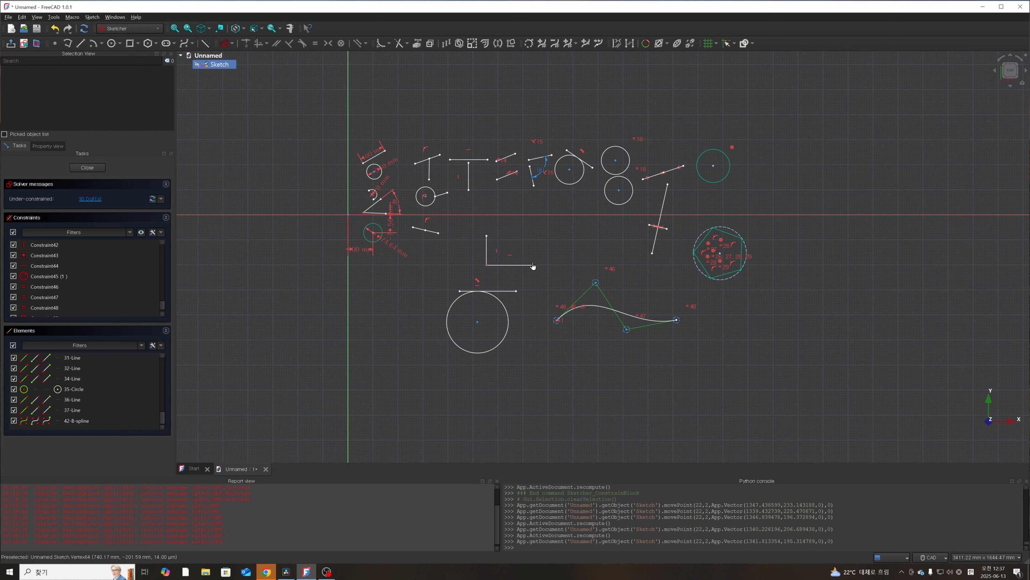
- Move the L-shaped pair of lines up to the horizontal axis and update the sketch manually
drag(534, 266, 485, 216)
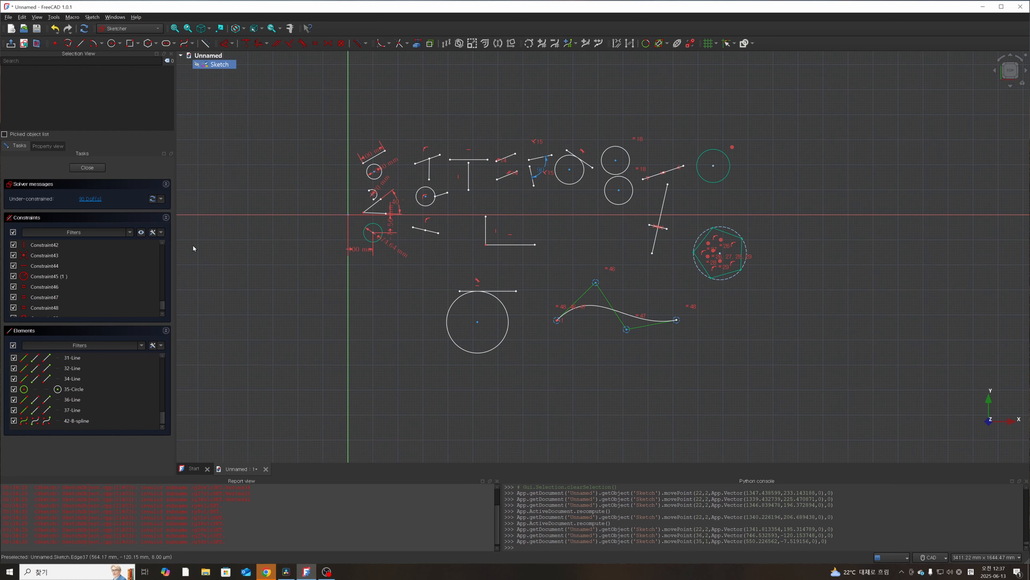
click(152, 200)
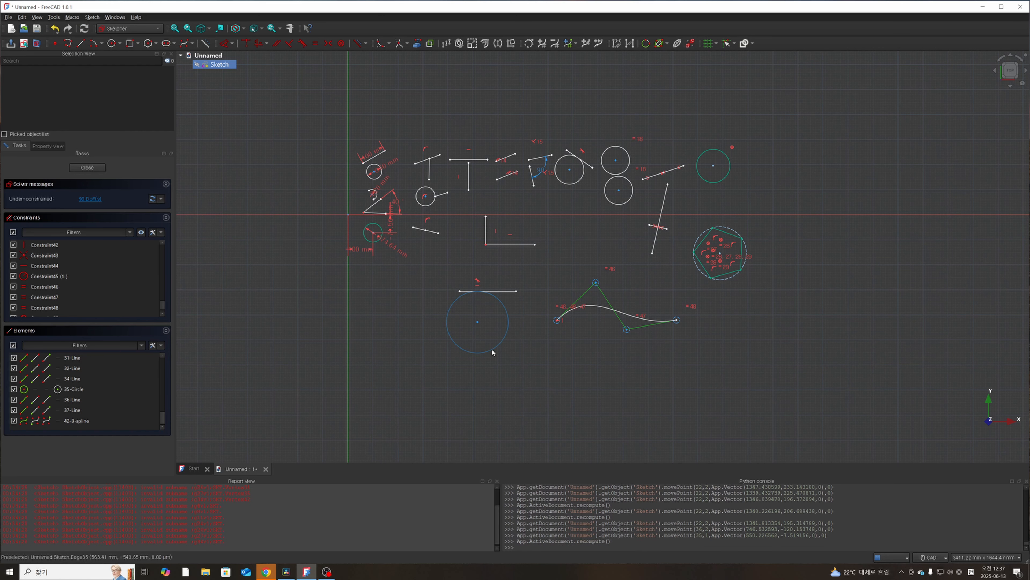